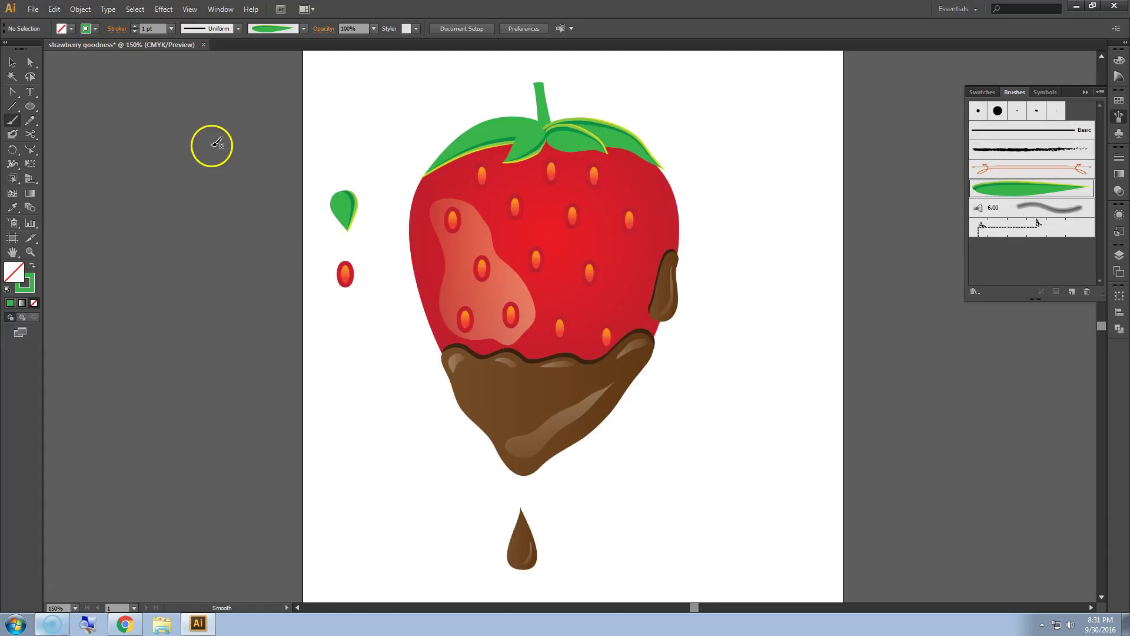
Switch to Google Classroom in Chrome, open Strawberry goodness.pptx from the Strawberry Goodness assignment, and look through its first instruction steps.
left_click(124, 624)
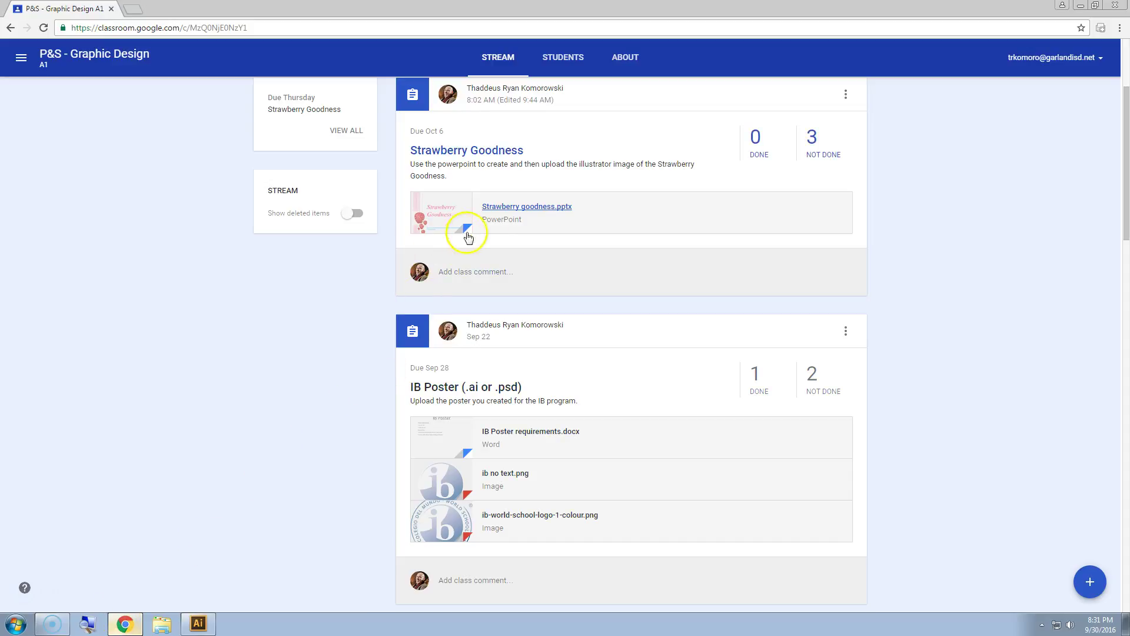
scroll(462, 227, "up", 3)
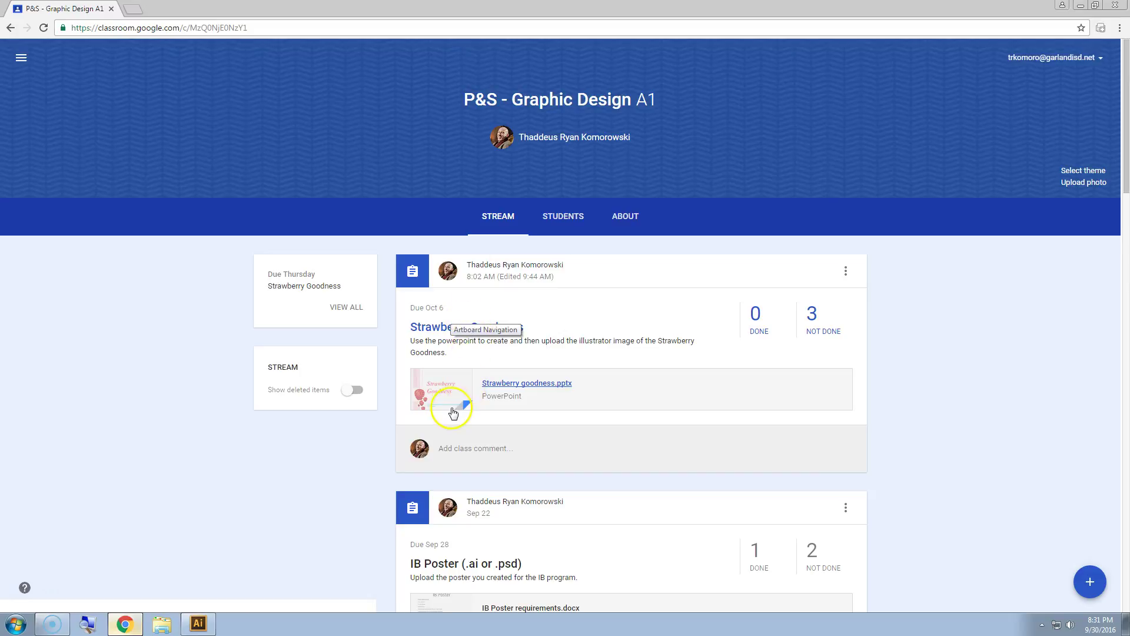
left_click(446, 383)
scroll(480, 332, "down", 9)
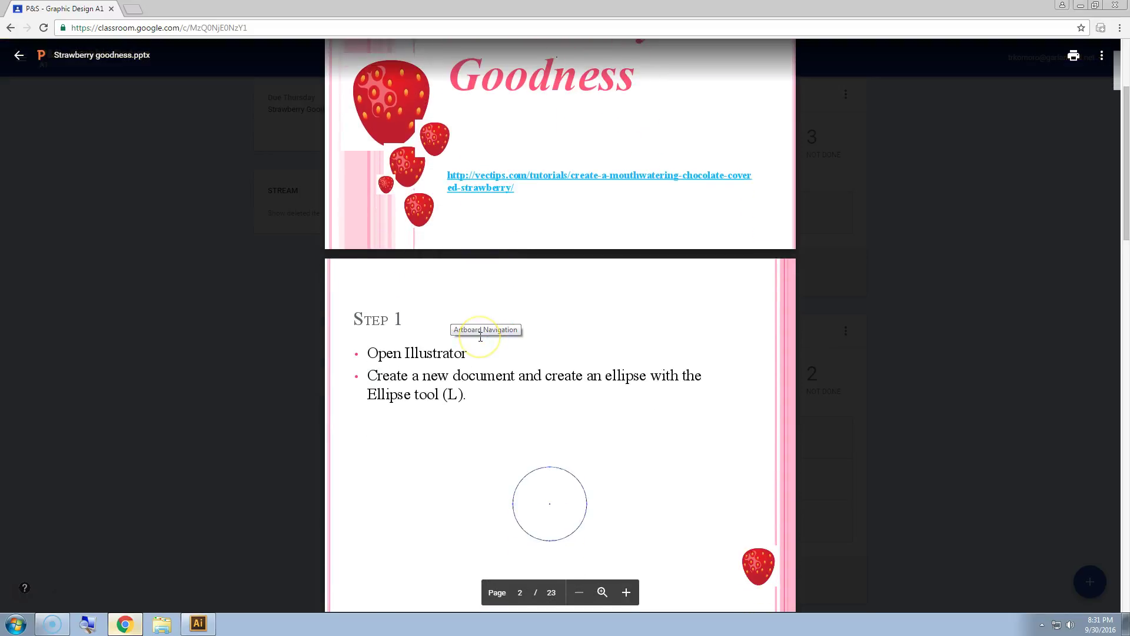
scroll(481, 337, "down", 10)
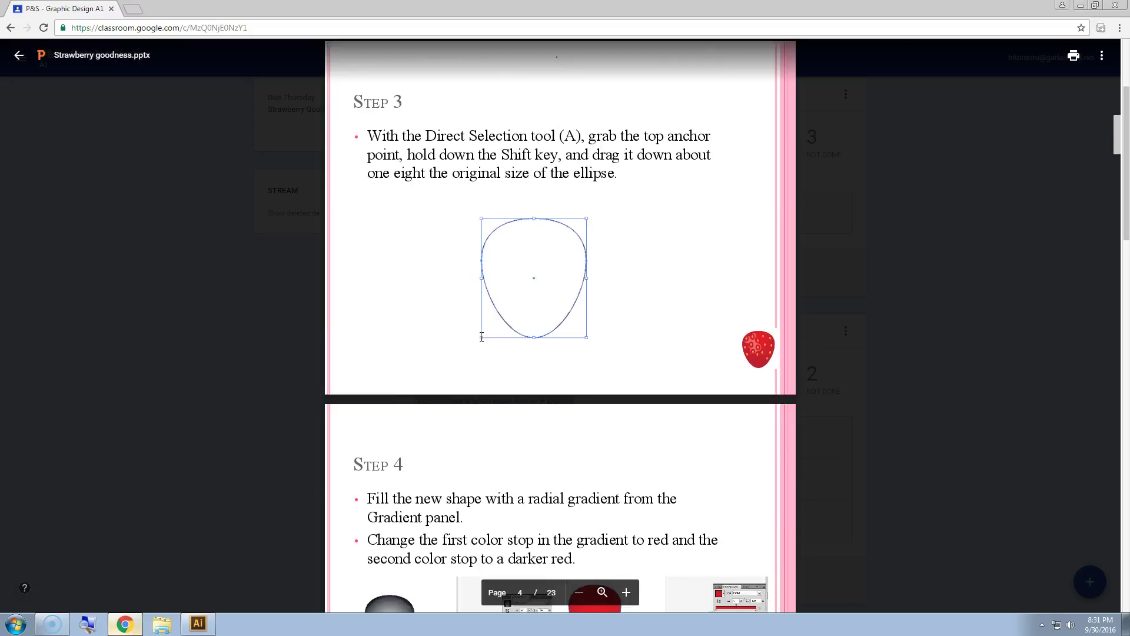
scroll(482, 336, "up", 10)
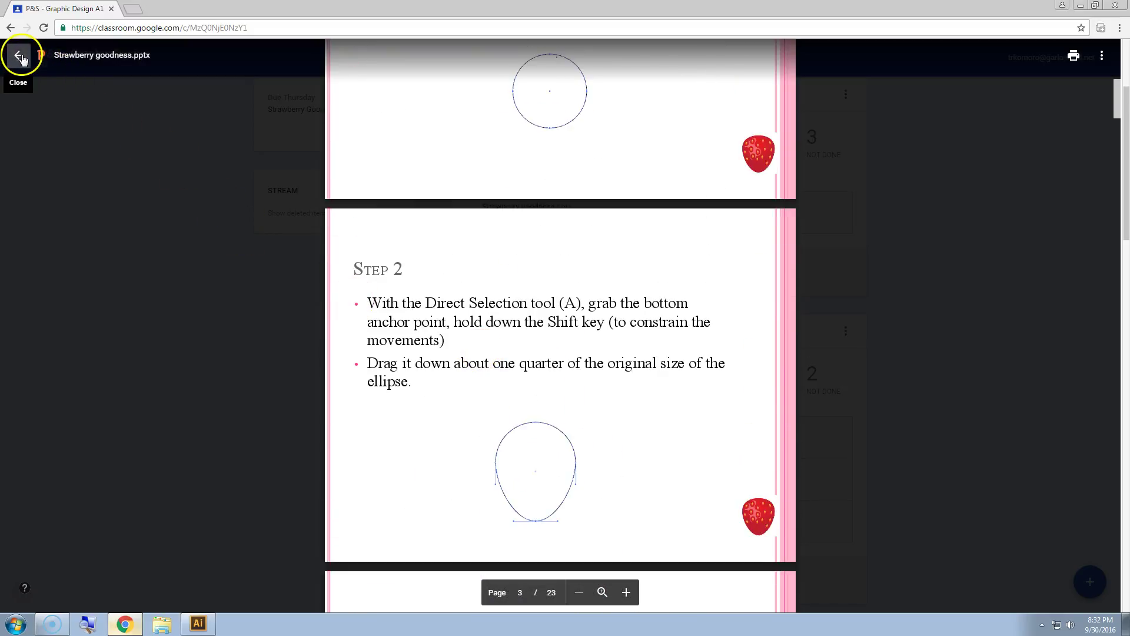
Switch back to Illustrator and create a new Letter-size portrait document named "strawberry goodness".
left_click(198, 622)
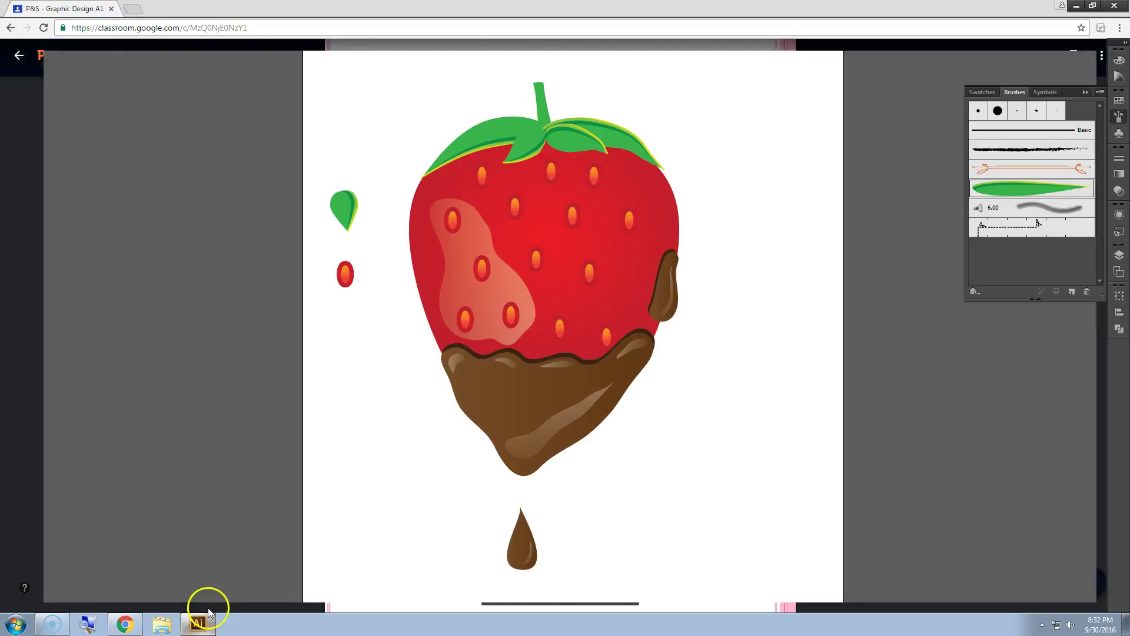
left_click(31, 10)
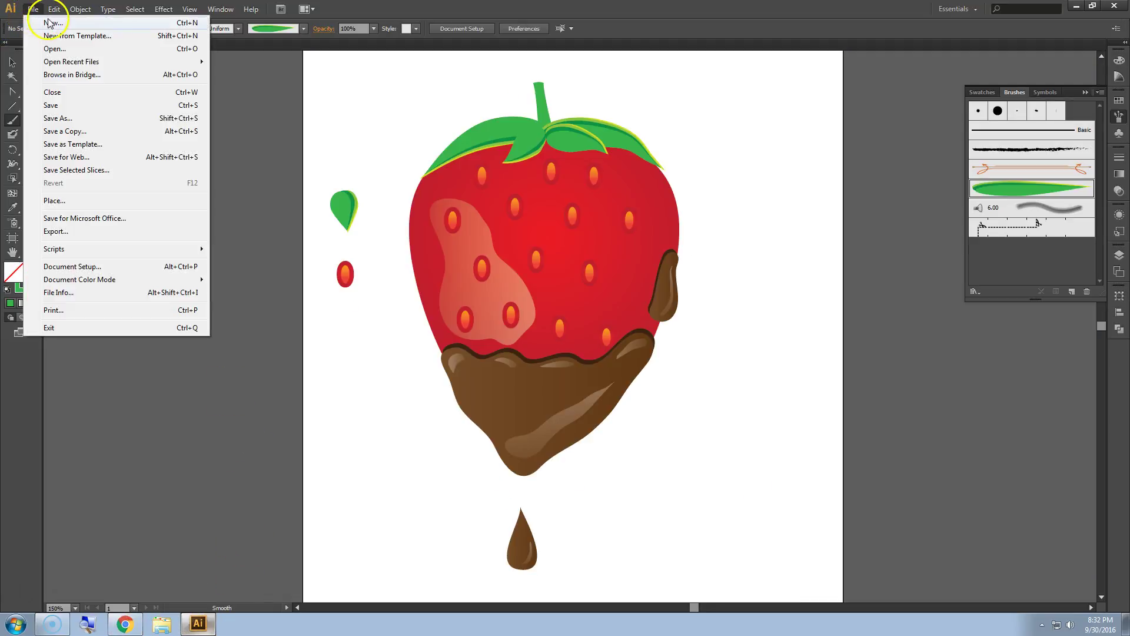
left_click(44, 20)
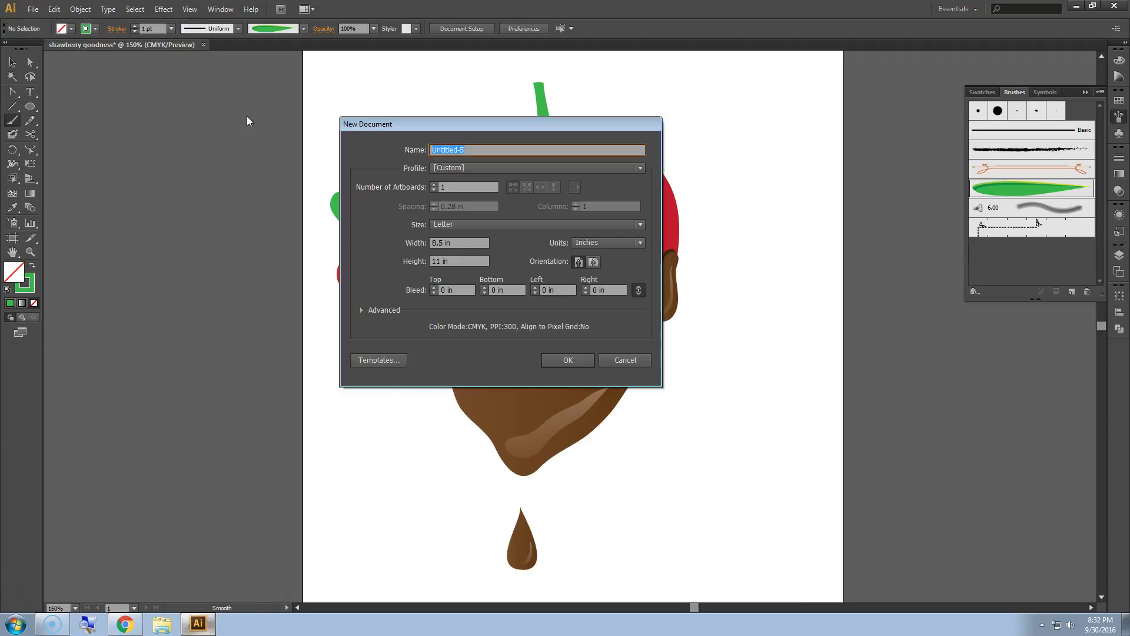
type("strawberry goodness")
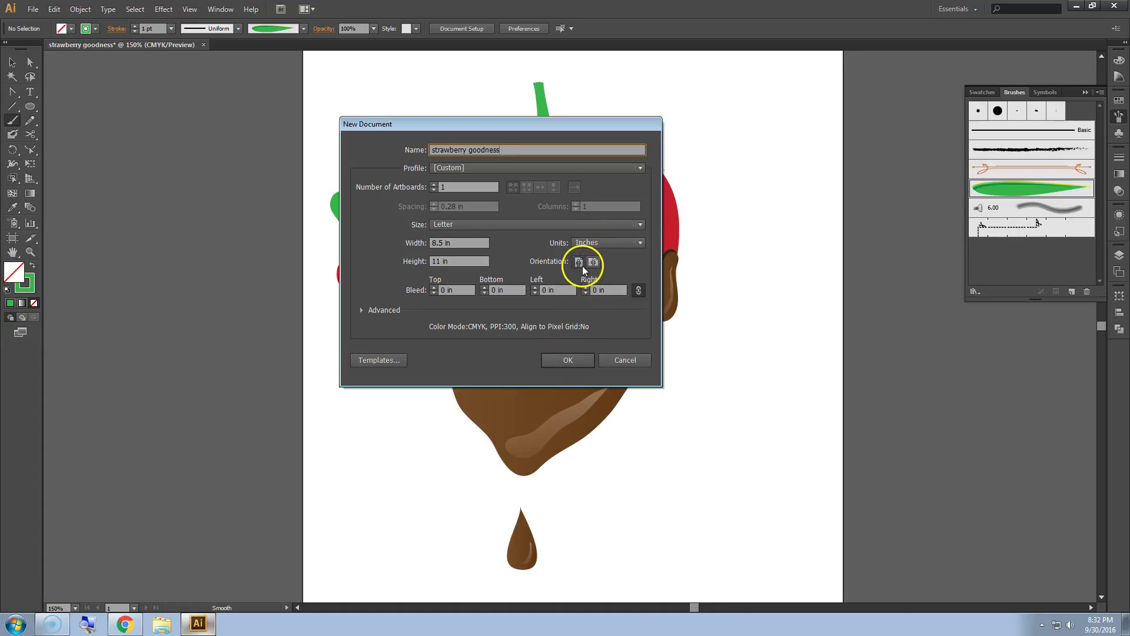
left_click(568, 359)
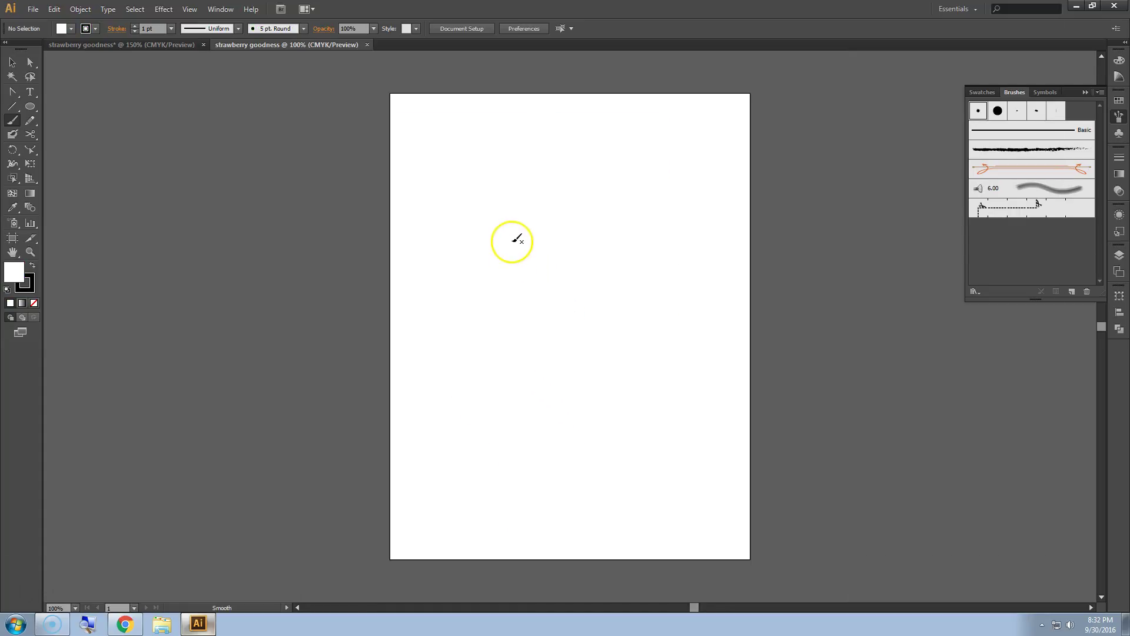
Draw a circle about 4.81 in wide in the upper part of the artboard.
left_click(33, 108)
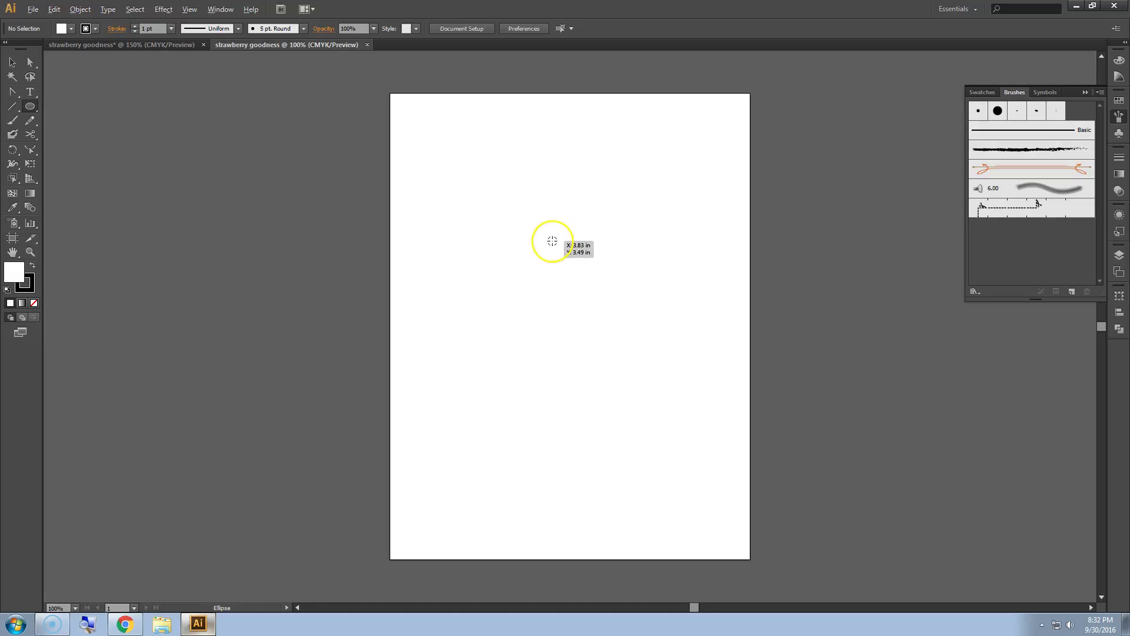
left_click_drag(556, 241, 658, 327)
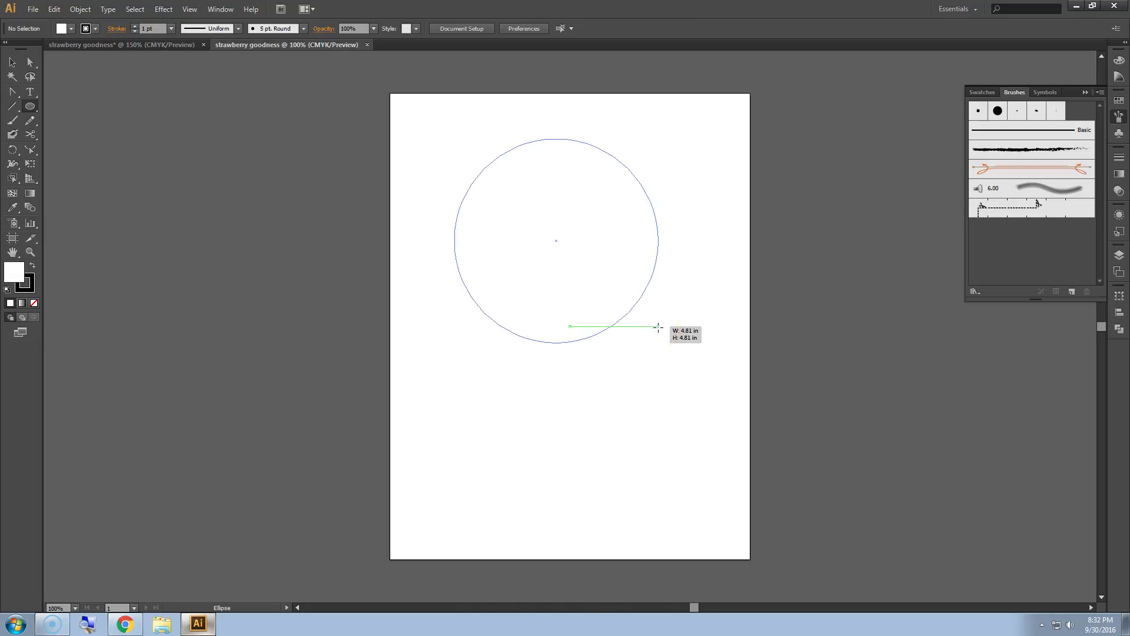
left_click_drag(659, 328, 657, 325)
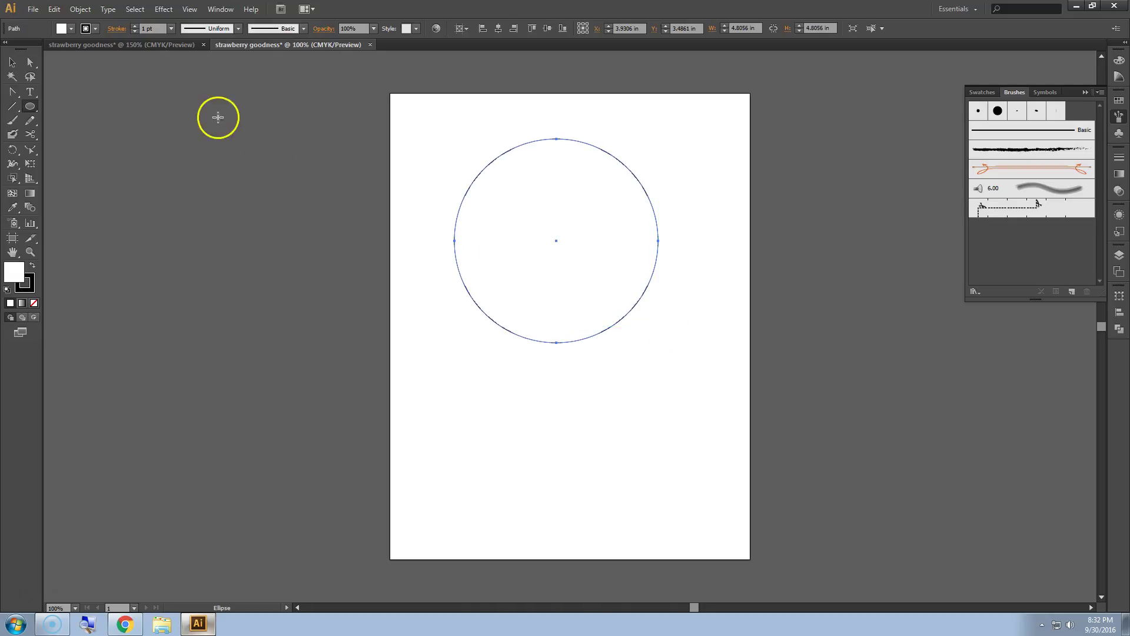
Shape the circle into a strawberry body by moving its bottom anchor straight down to about Y 7.33 in and its top anchor down to about 1.99 in.
left_click(34, 64)
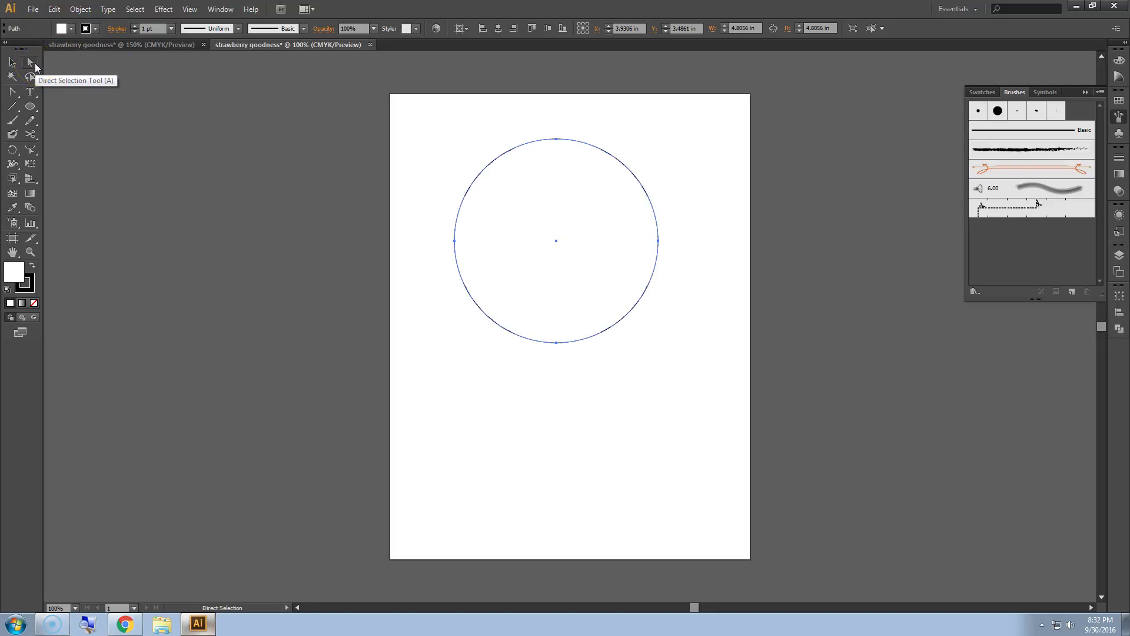
left_click(557, 343)
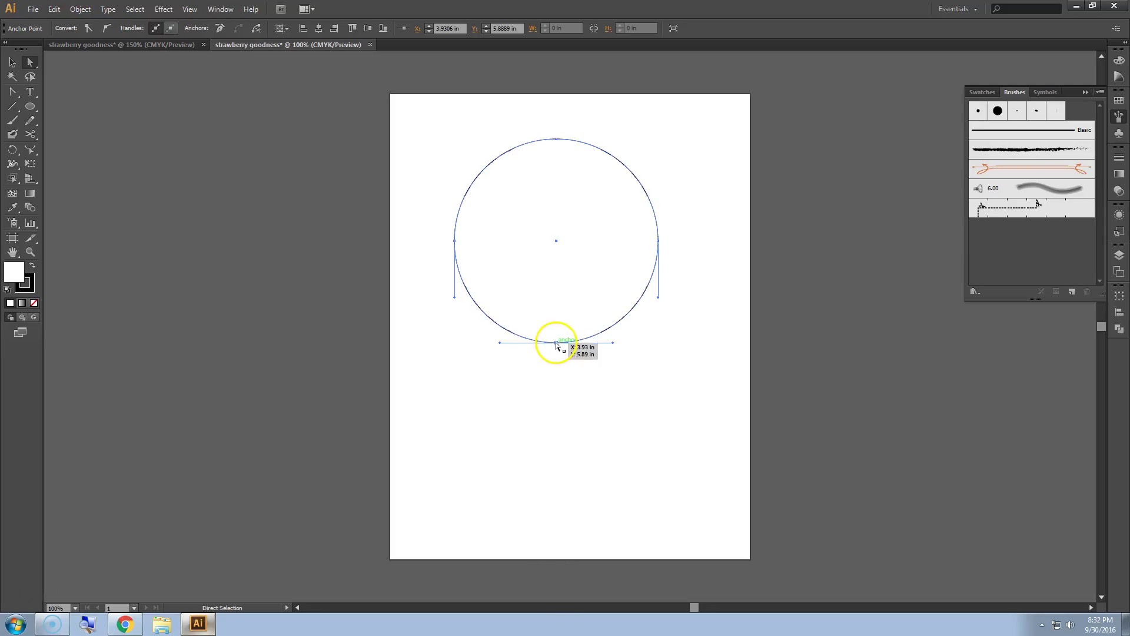
left_click_drag(556, 349, 559, 408)
left_click(191, 9)
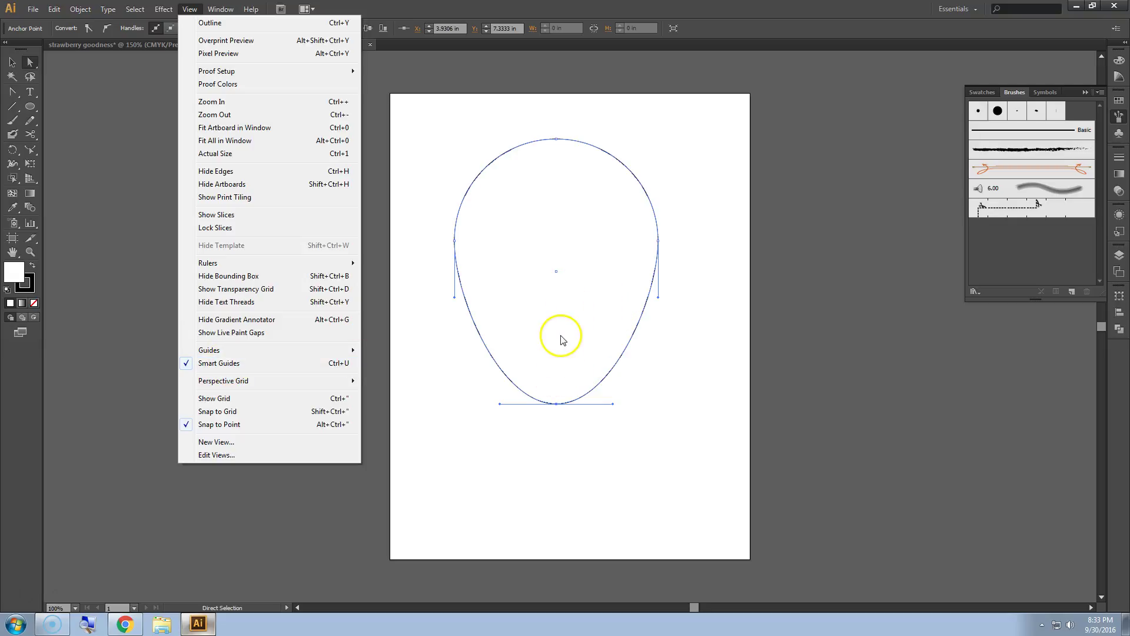
left_click(192, 10)
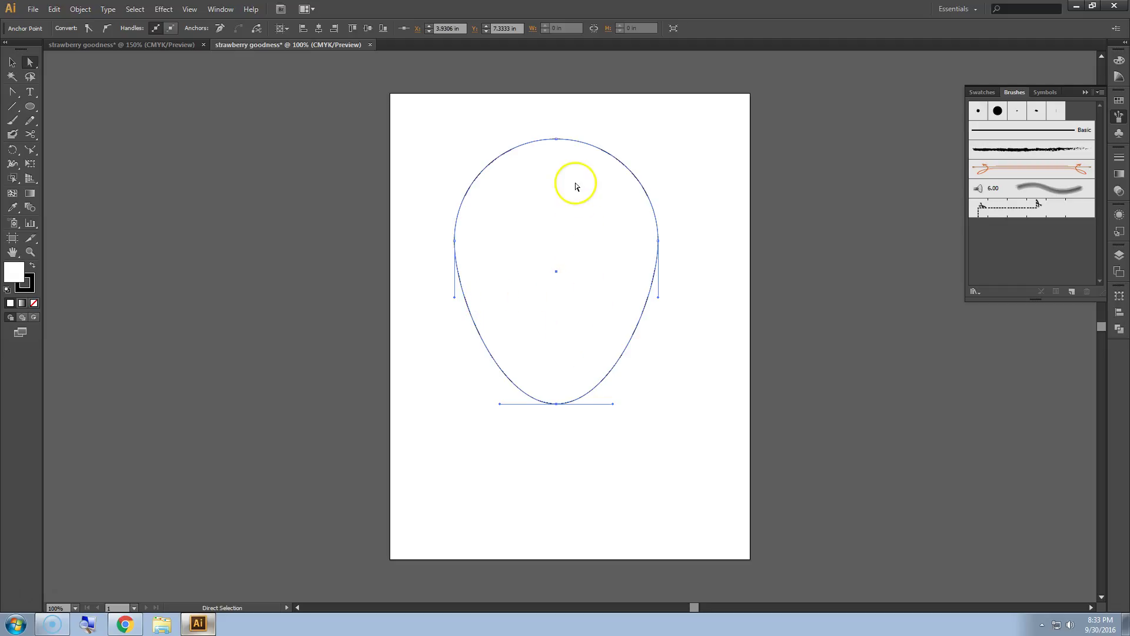
left_click(556, 140)
left_click_drag(557, 141, 558, 181)
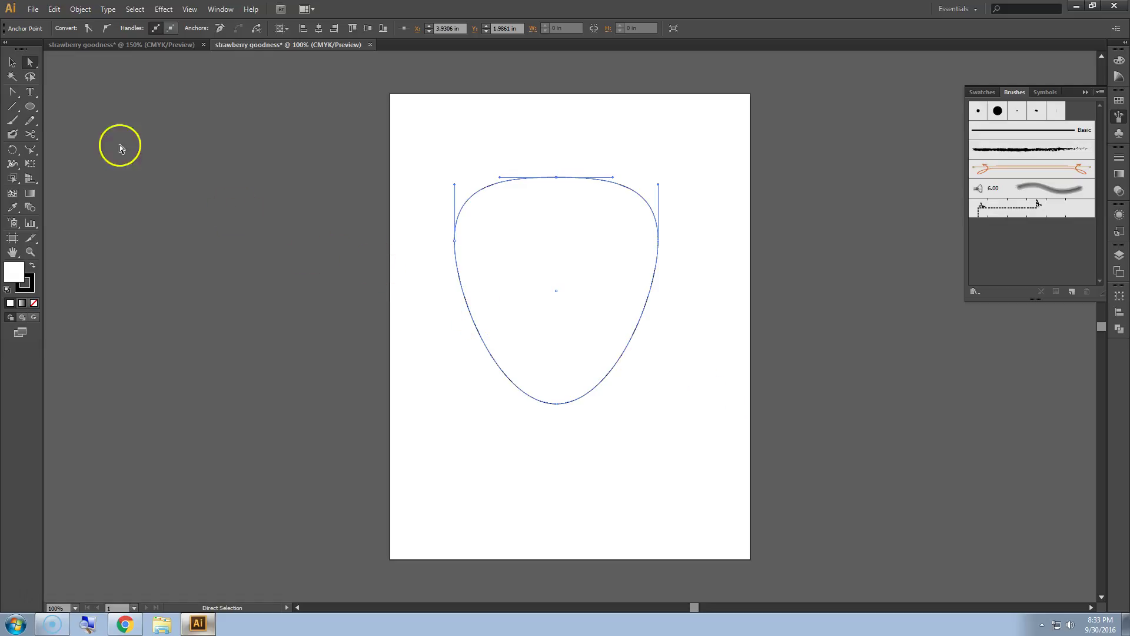
Remove the stroke from the strawberry shape.
left_click(12, 66)
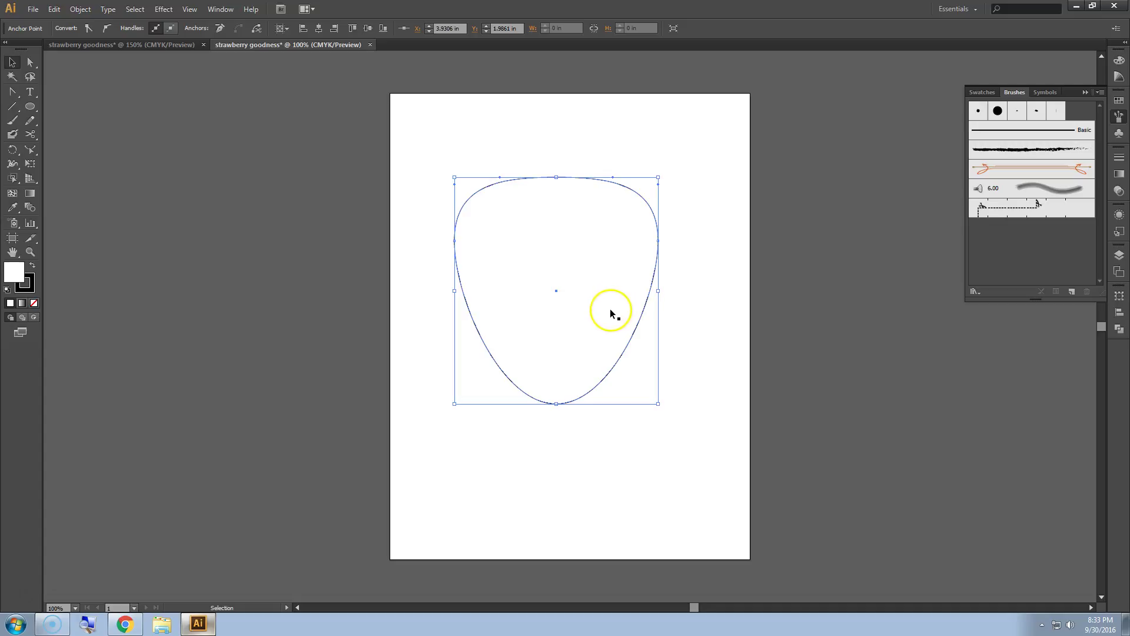
left_click(32, 291)
left_click(34, 302)
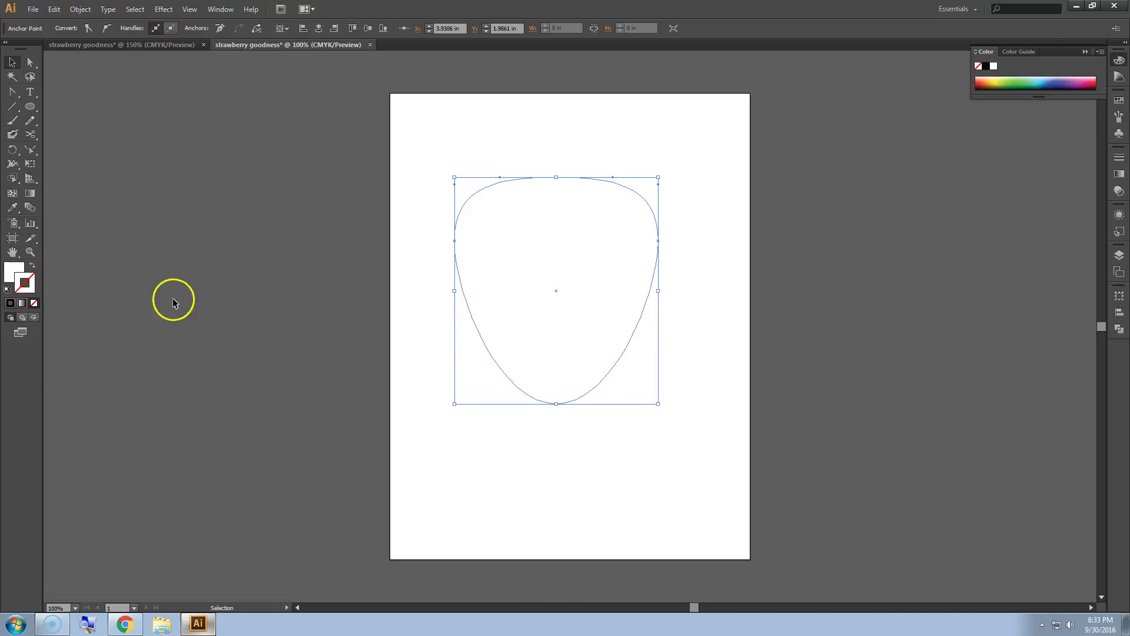
Fill the strawberry shape with a gradient and set the gradient type to Radial.
left_click(12, 271)
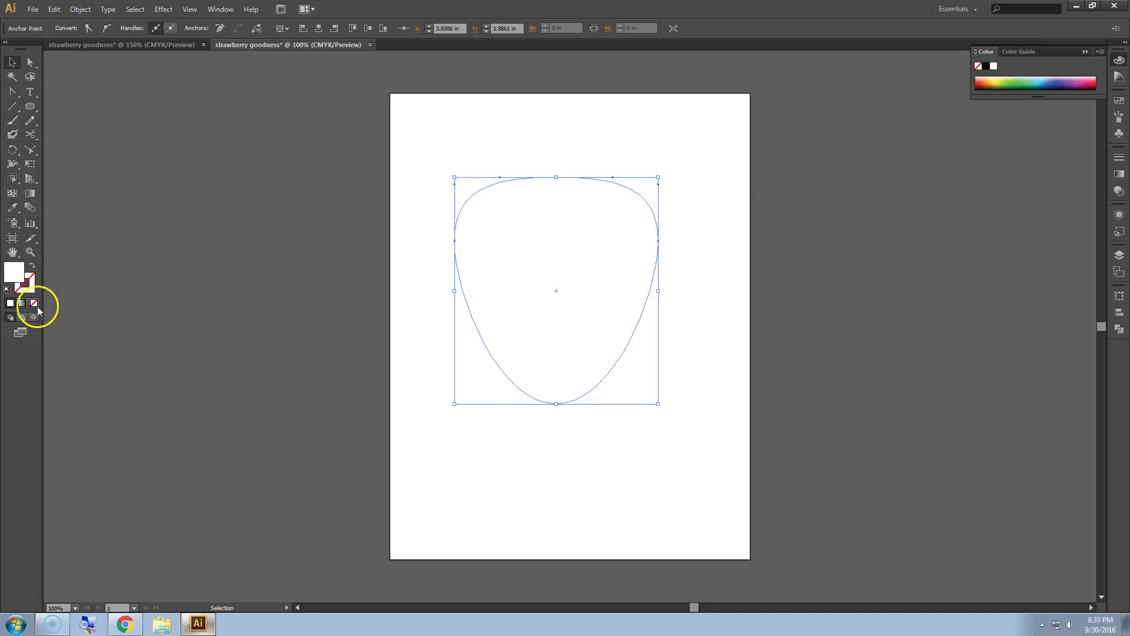
left_click(23, 303)
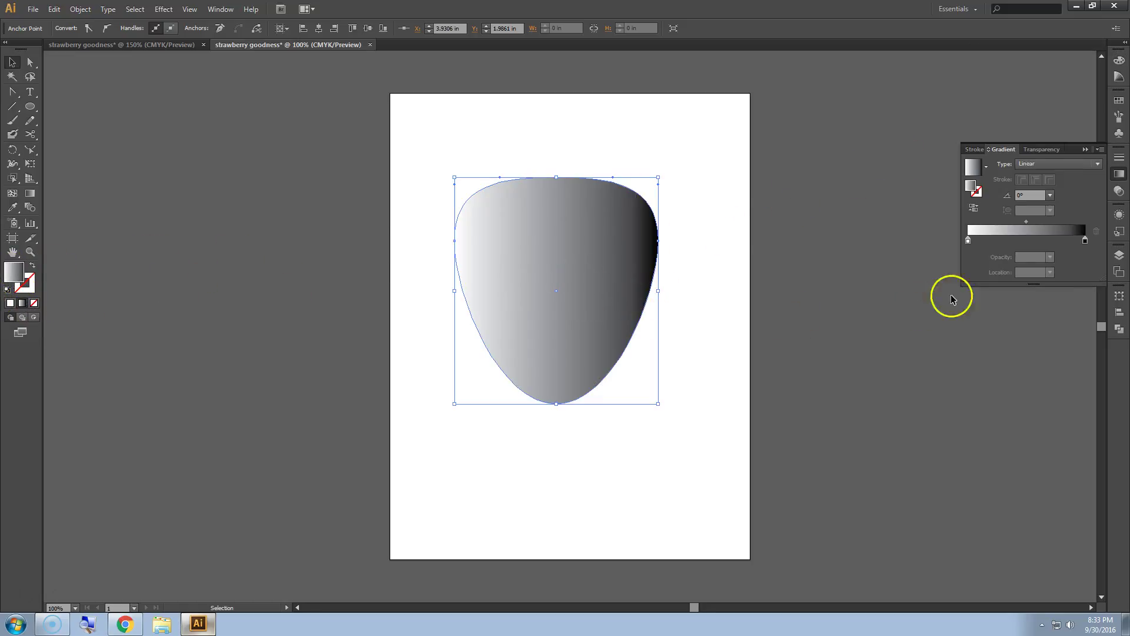
left_click(1062, 163)
left_click(1055, 184)
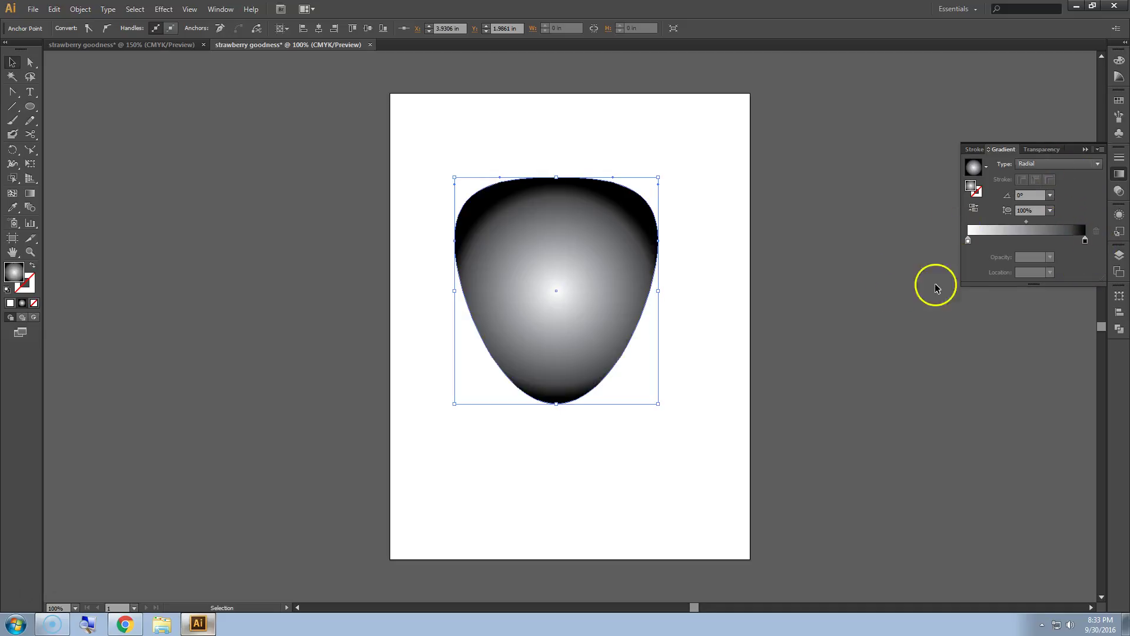
Set the gradient's first color stop to bright red and its second color stop to a darker red.
double_click(969, 241)
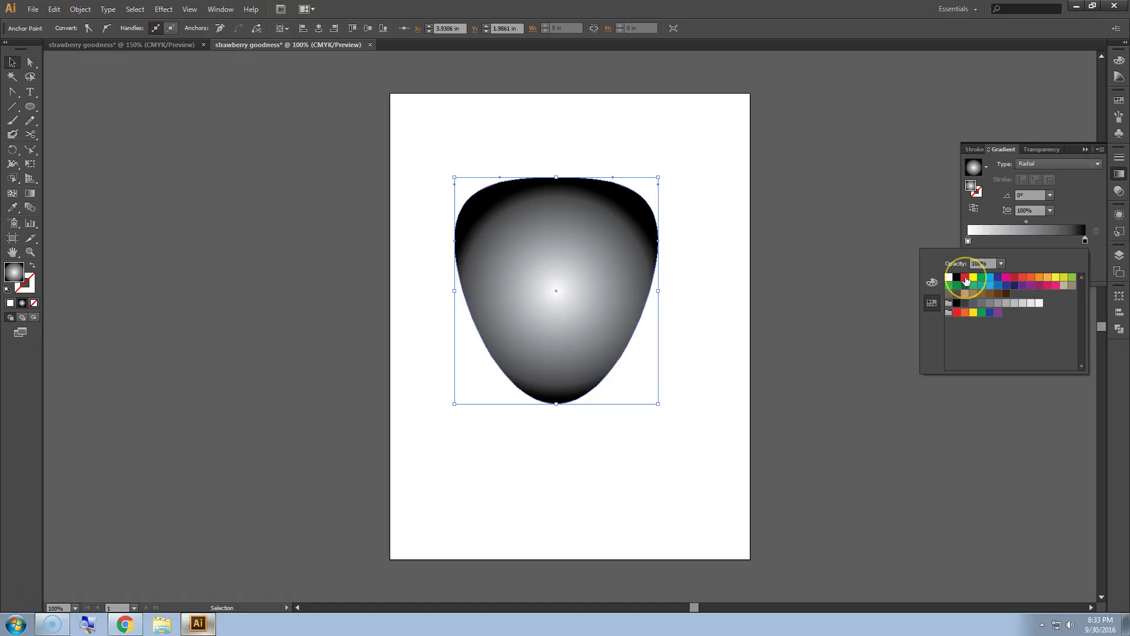
left_click(965, 278)
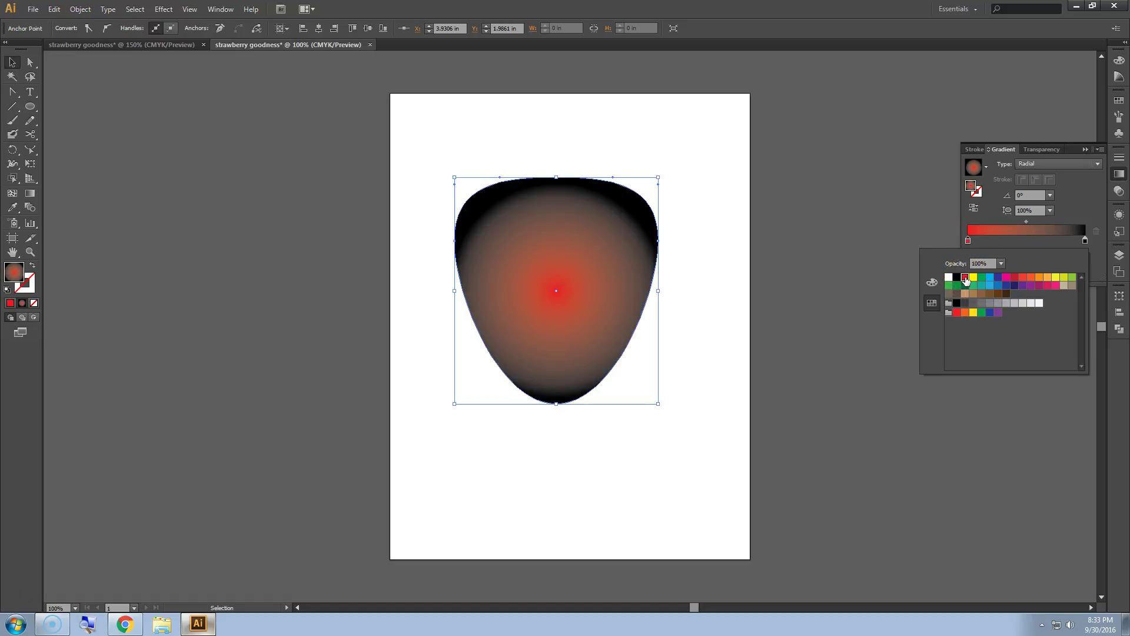
left_click(1087, 242)
double_click(1086, 240)
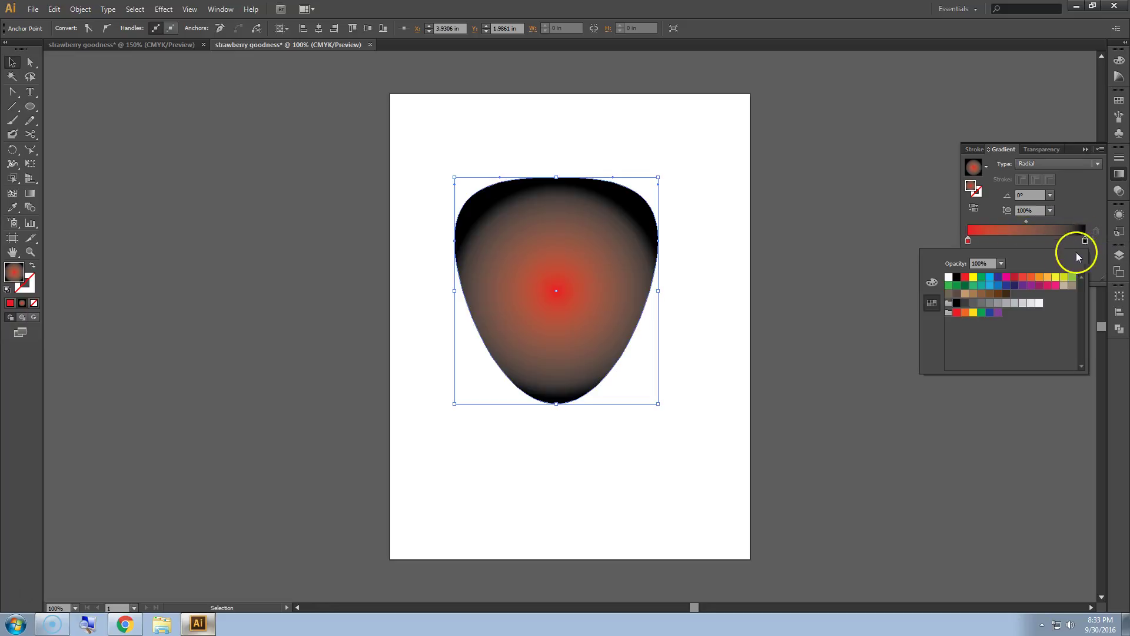
left_click(1016, 282)
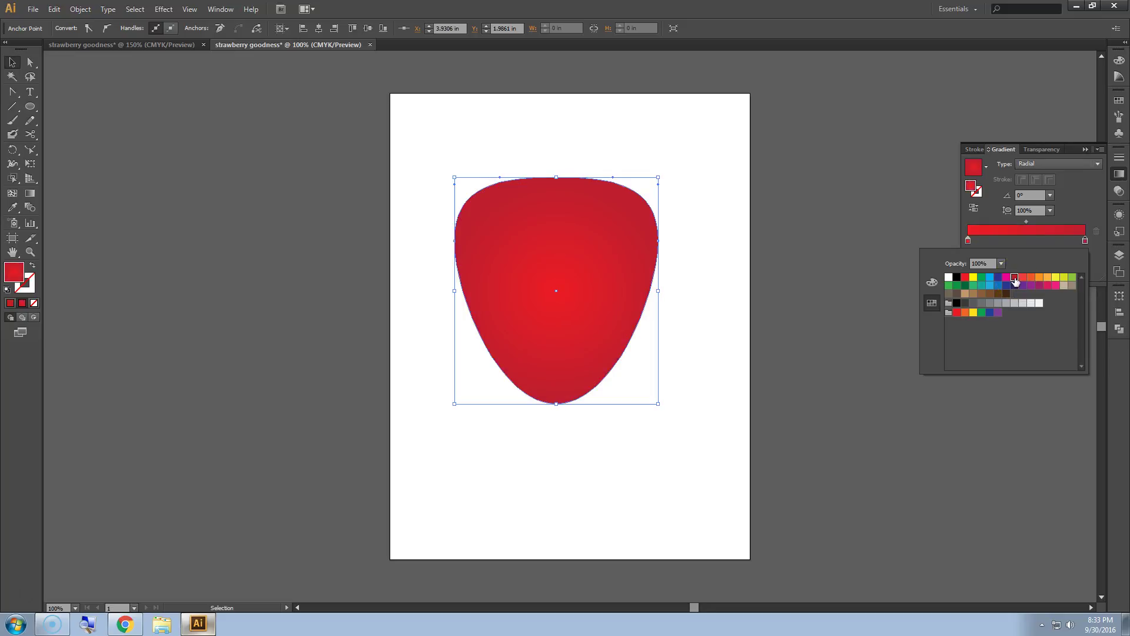
Move the center of the radial gradient slightly upward within the strawberry with the Gradient tool, and deselect the shape.
left_click(33, 198)
left_click(31, 194)
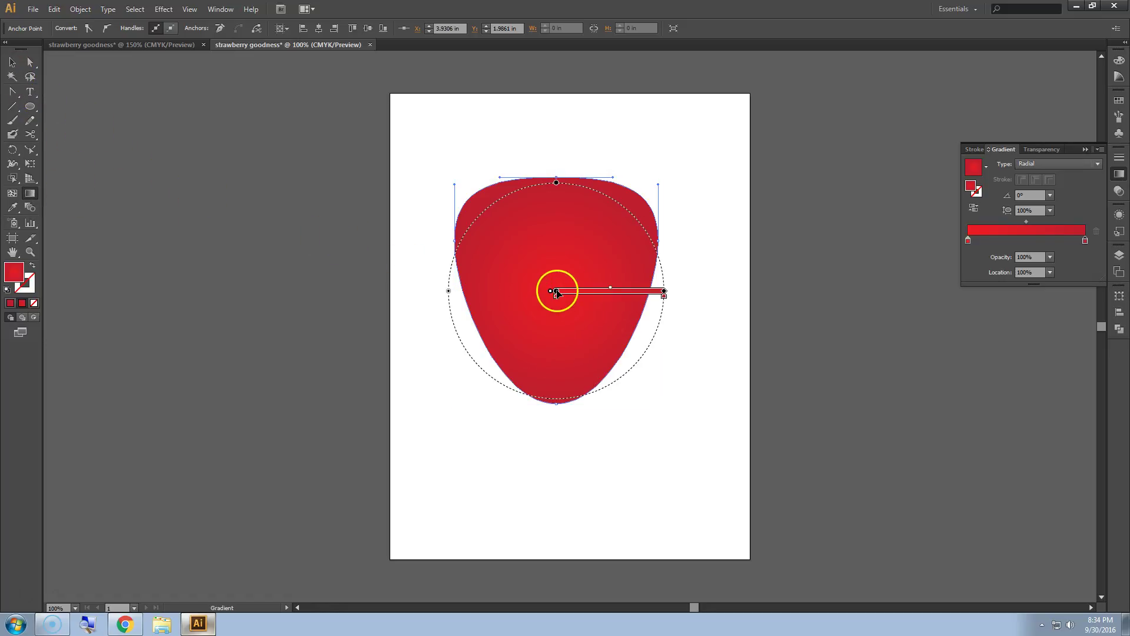
mouse_move(558, 292)
left_mouse_down()
mouse_move(556, 244)
mouse_move(554, 257)
left_mouse_up()
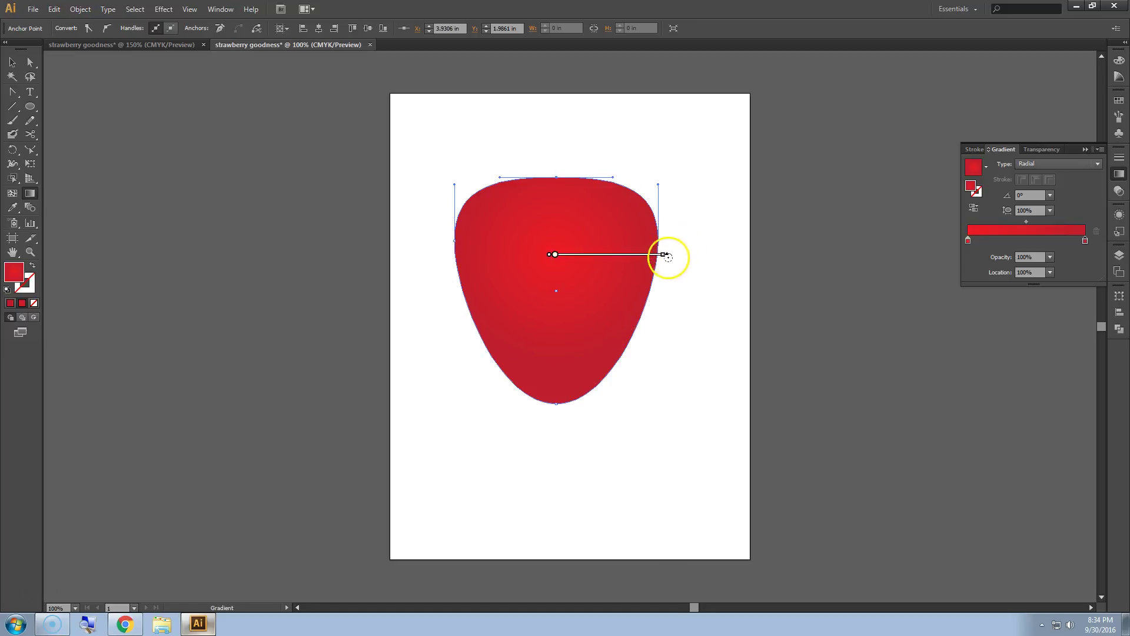
left_click(13, 62)
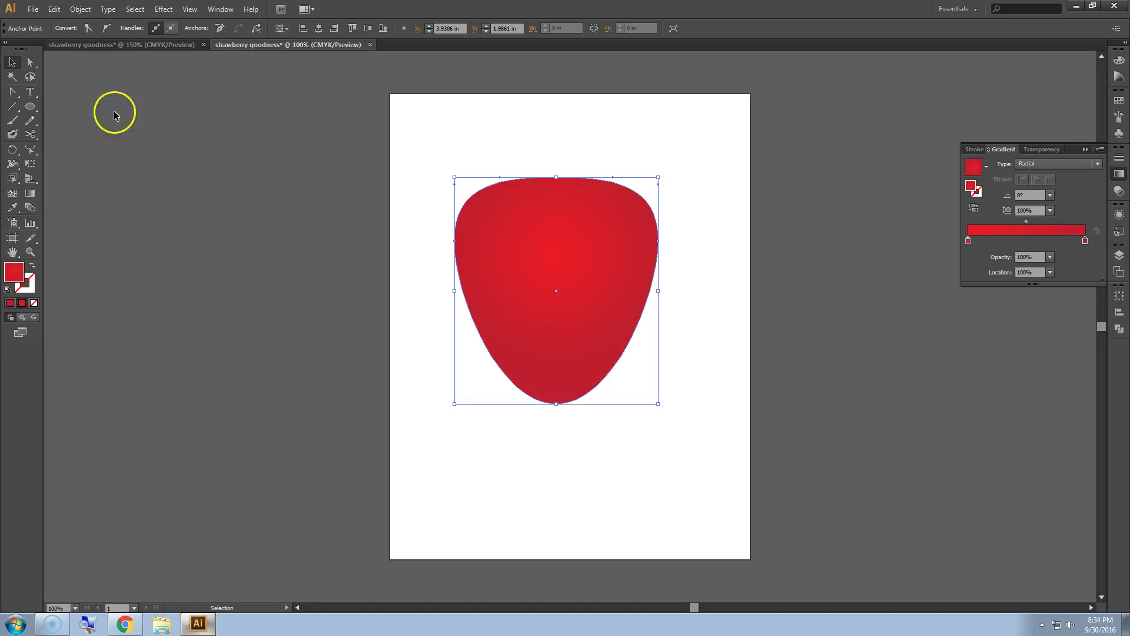
left_click(256, 214)
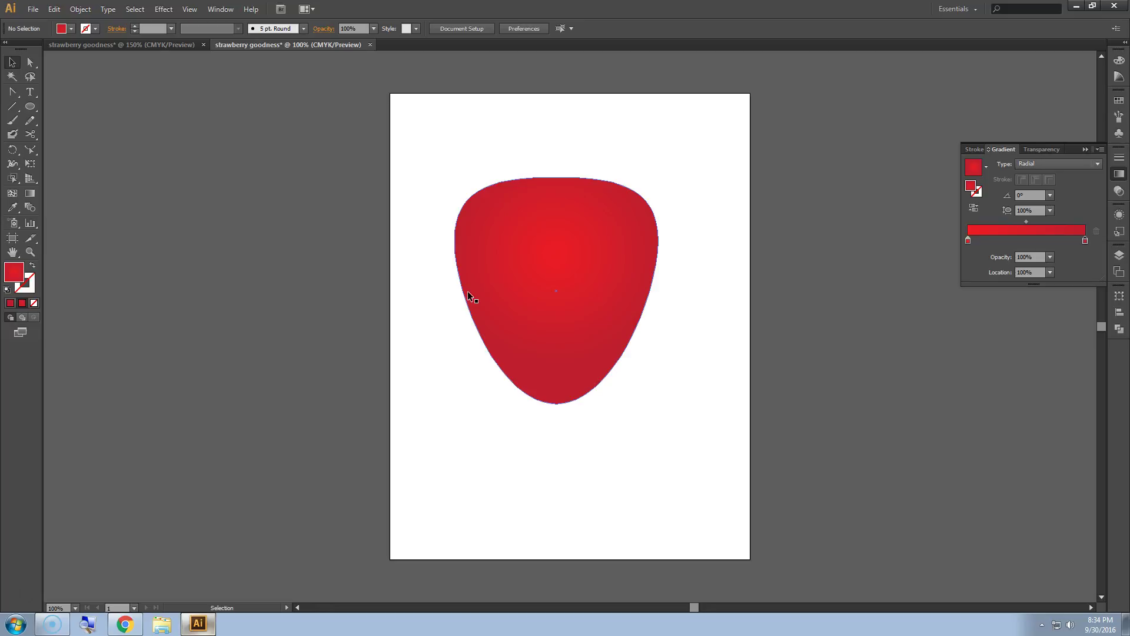
Draw a narrow vertical ellipse about 0.09 in wide and 0.25 in tall on the blank area left of the strawberry.
left_click(446, 291)
left_click(30, 107)
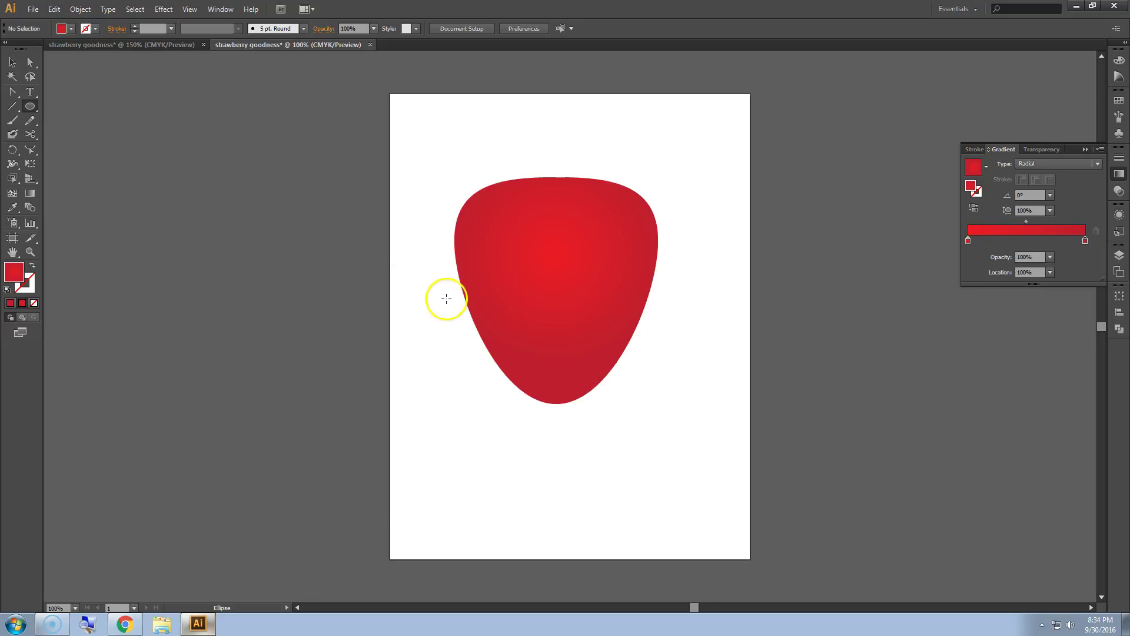
scroll(431, 331, "up", 3)
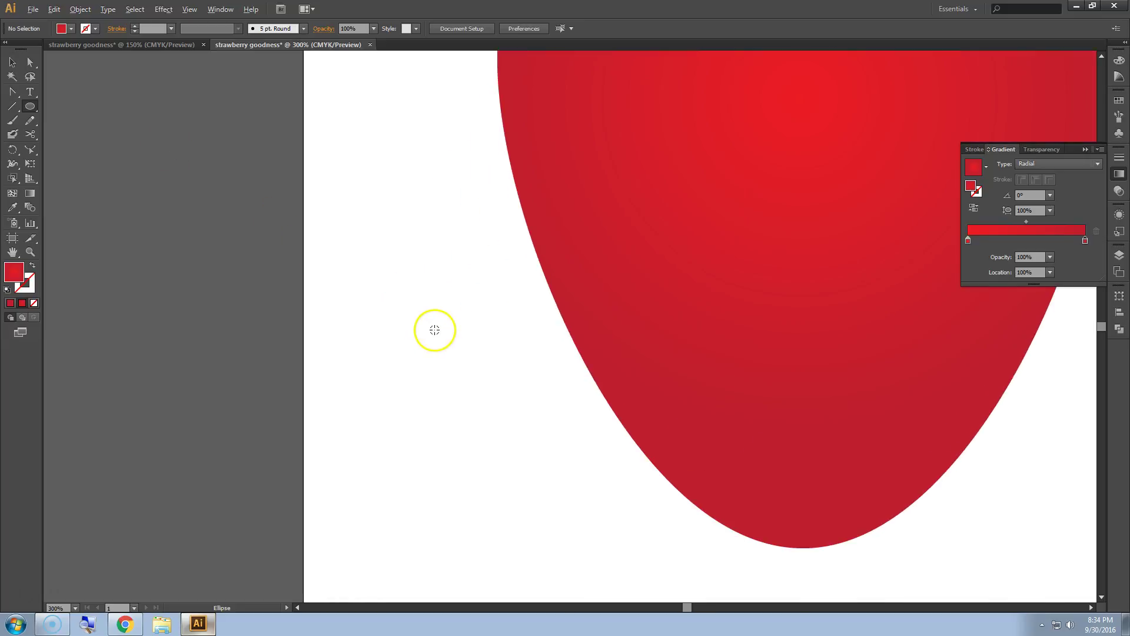
scroll(508, 407, "up", 2)
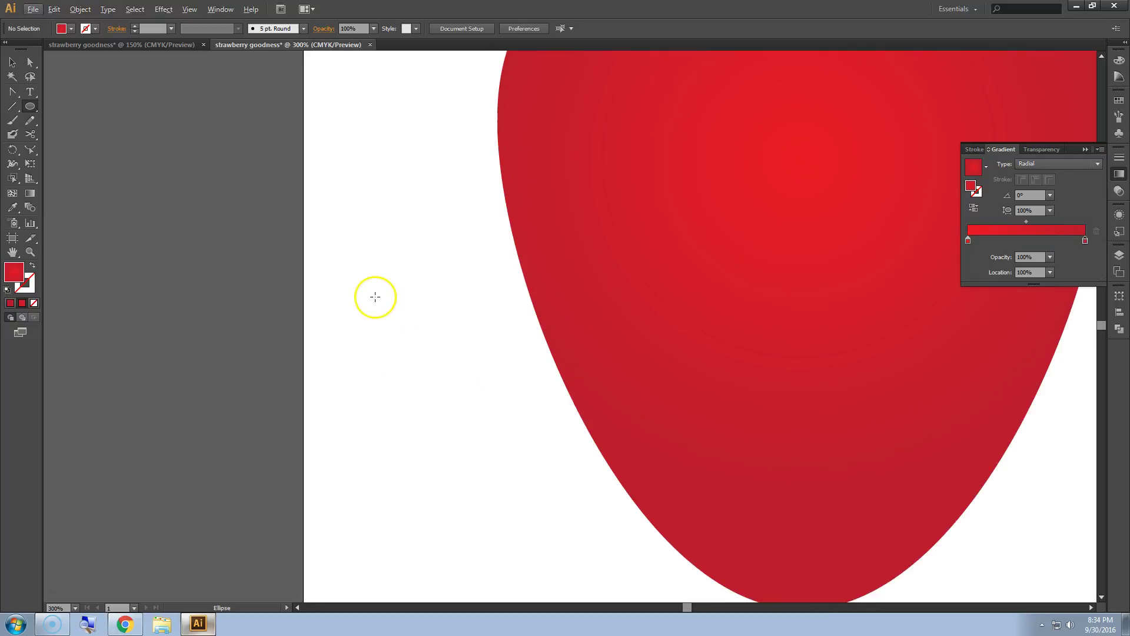
left_click_drag(375, 298, 386, 327)
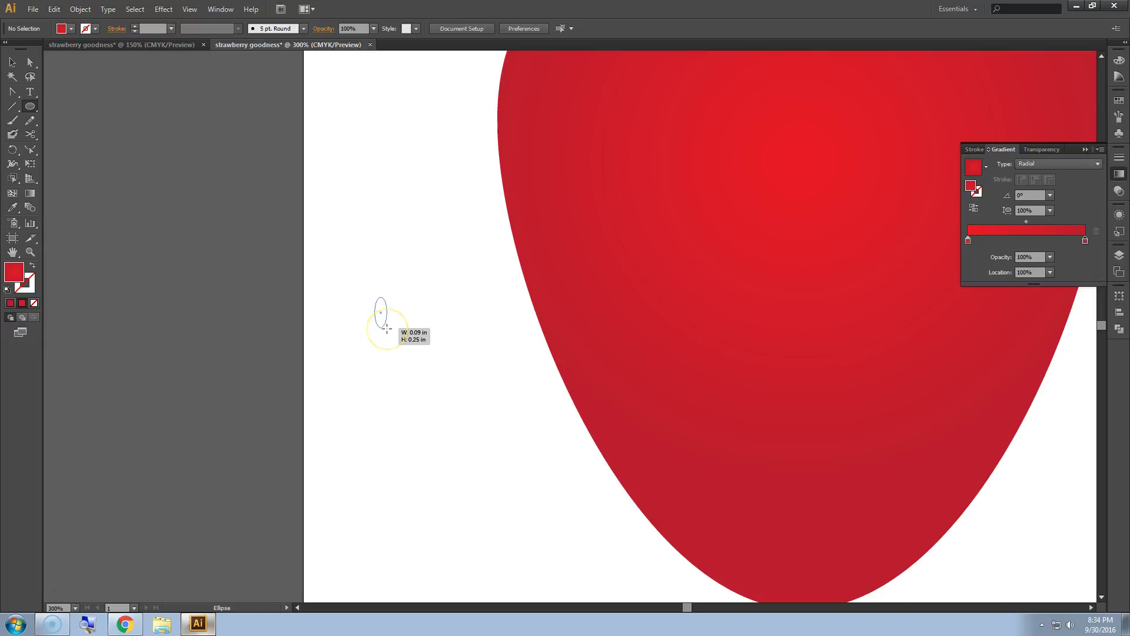
left_click_drag(387, 328, 387, 329)
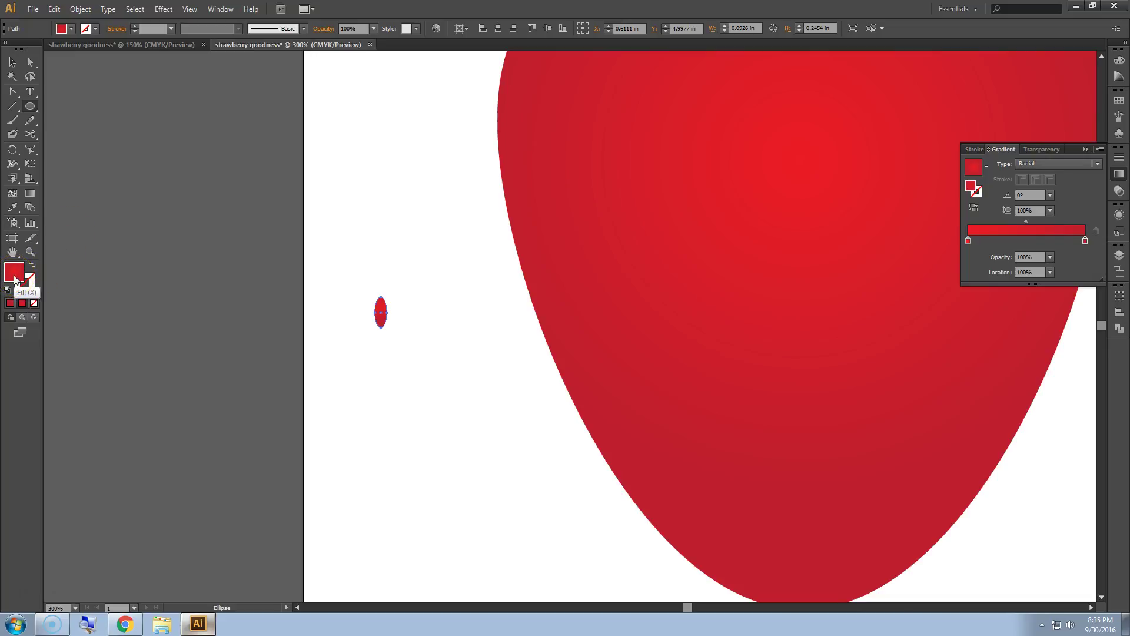
Set the small ellipse's first gradient color stop to red-orange and its second color stop to light orange.
double_click(968, 240)
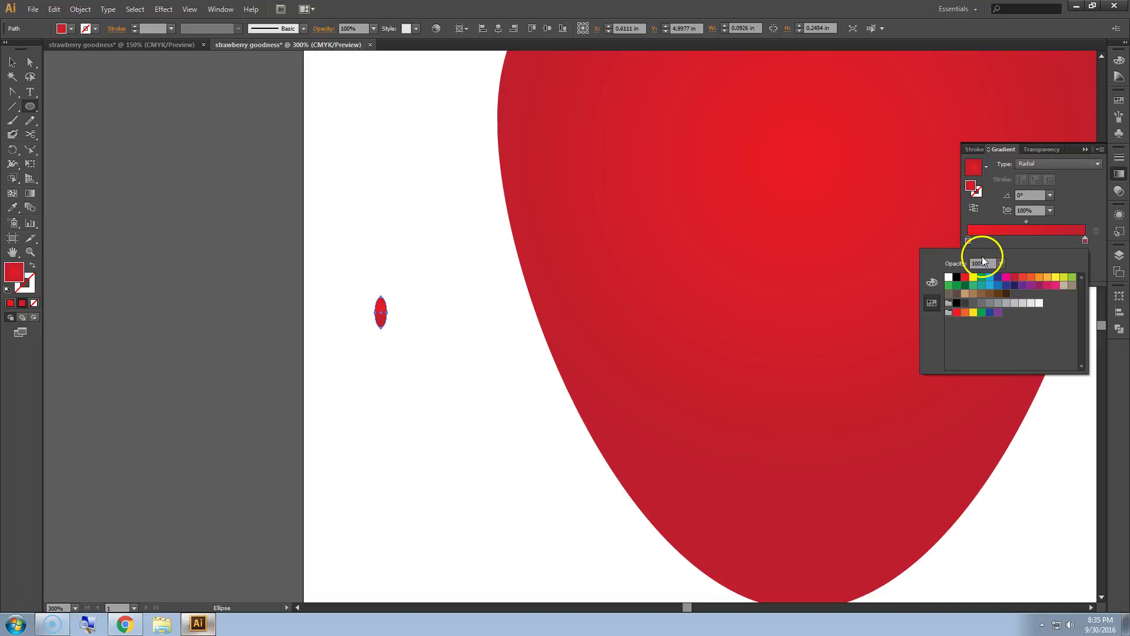
left_click(1031, 279)
left_click(1086, 240)
double_click(1085, 241)
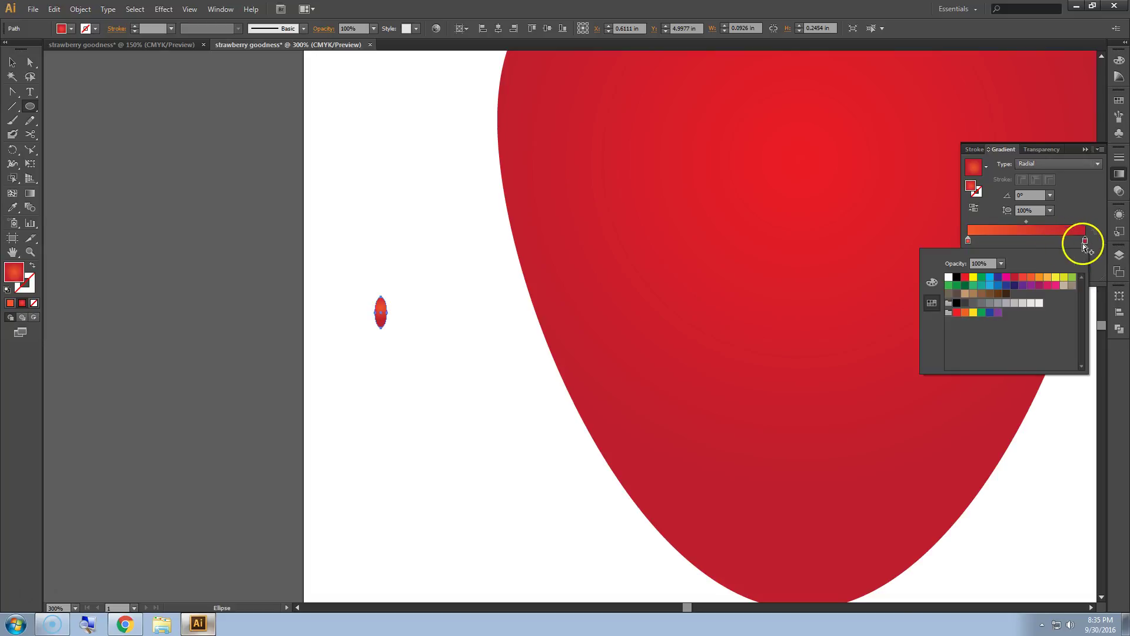
left_click(1039, 277)
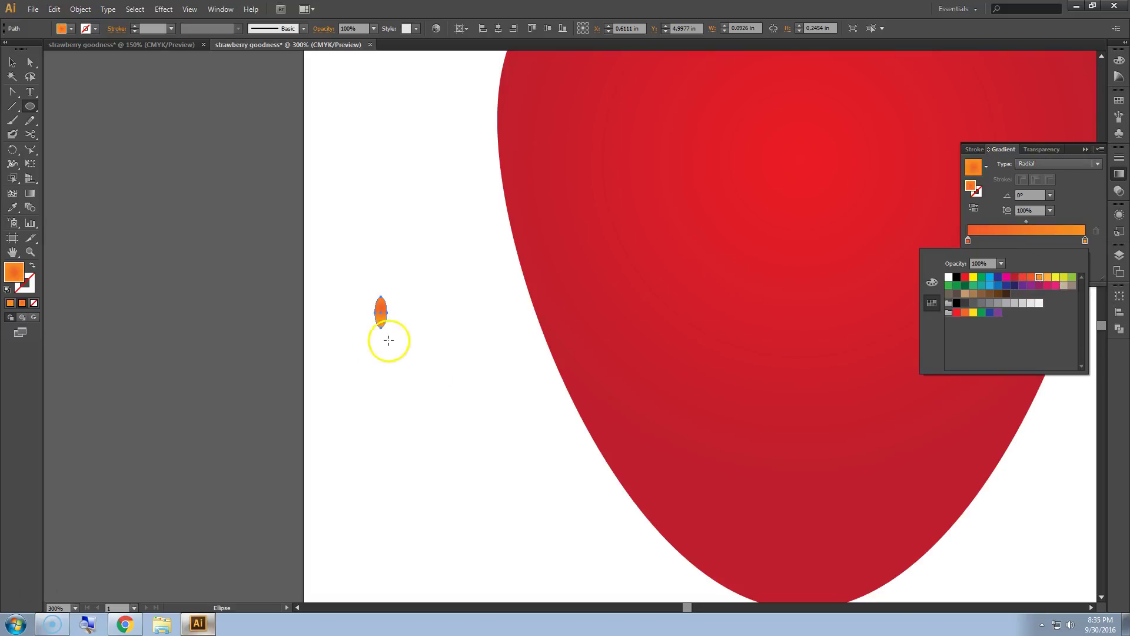
Change the small ellipse's gradient type to Linear and set its angle to 90°.
left_click(1051, 164)
left_click(1055, 164)
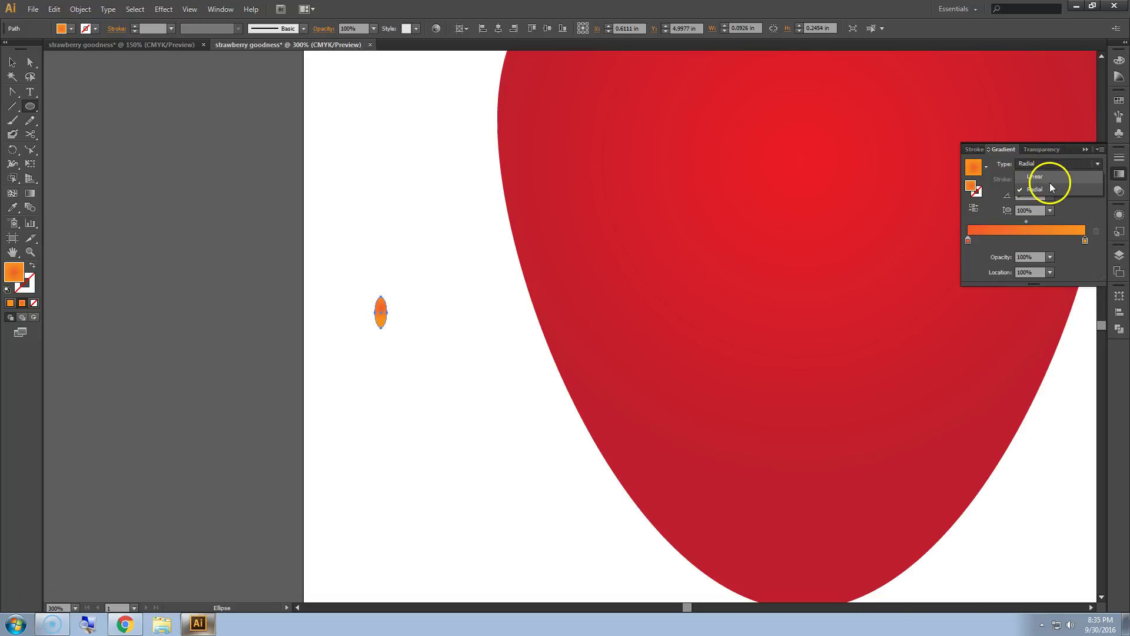
left_click(1037, 176)
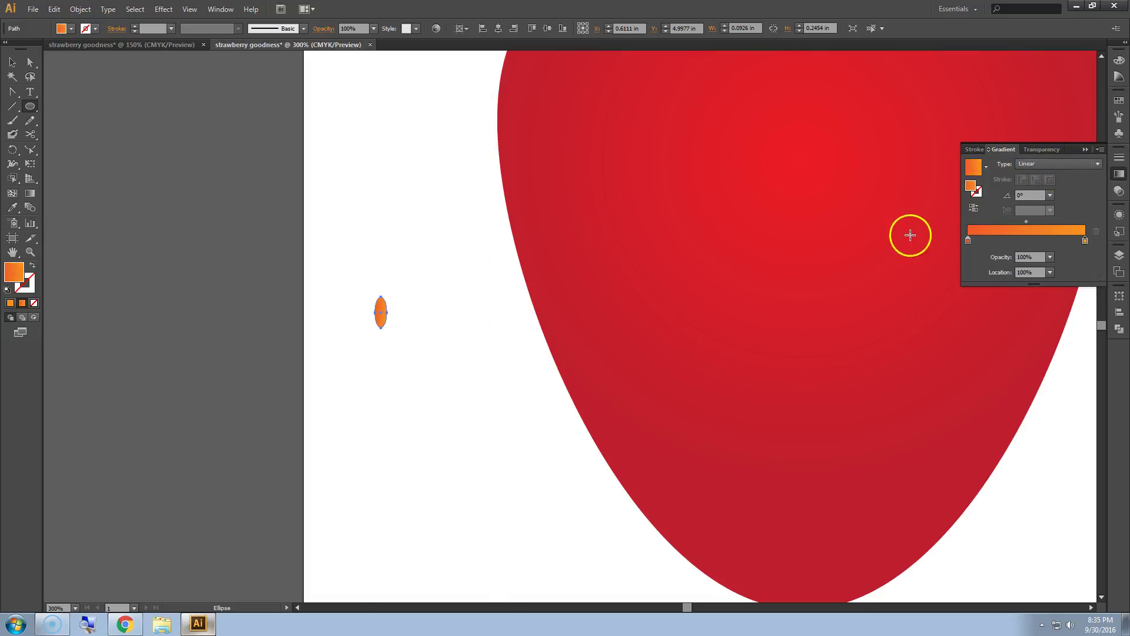
left_click(1049, 196)
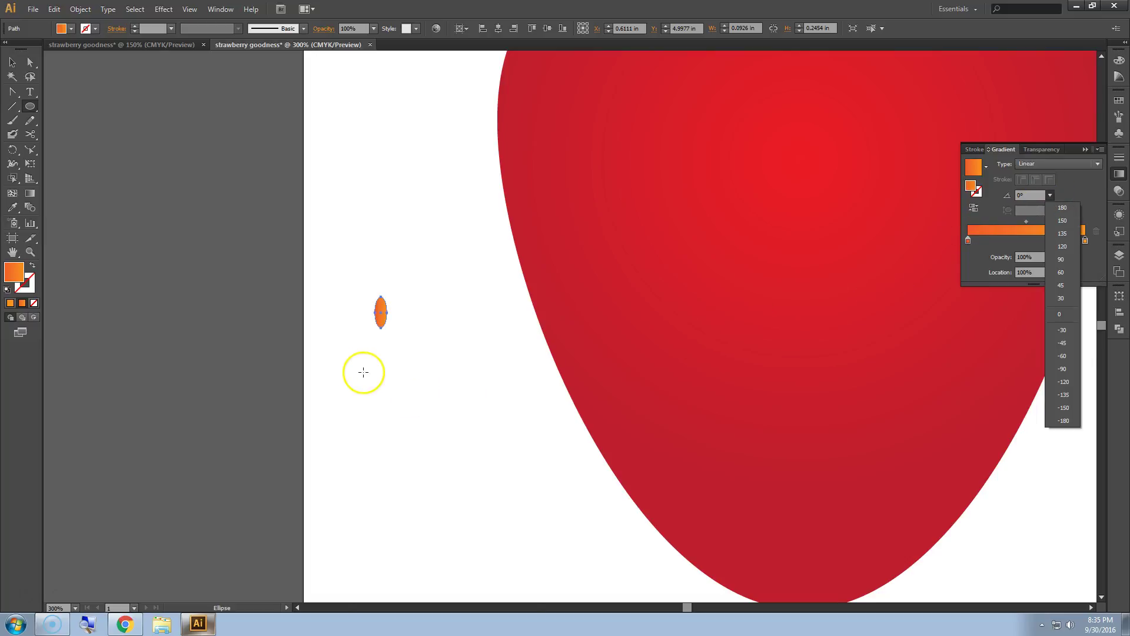
left_click(389, 302)
scroll(389, 302, "up", 4, "alt")
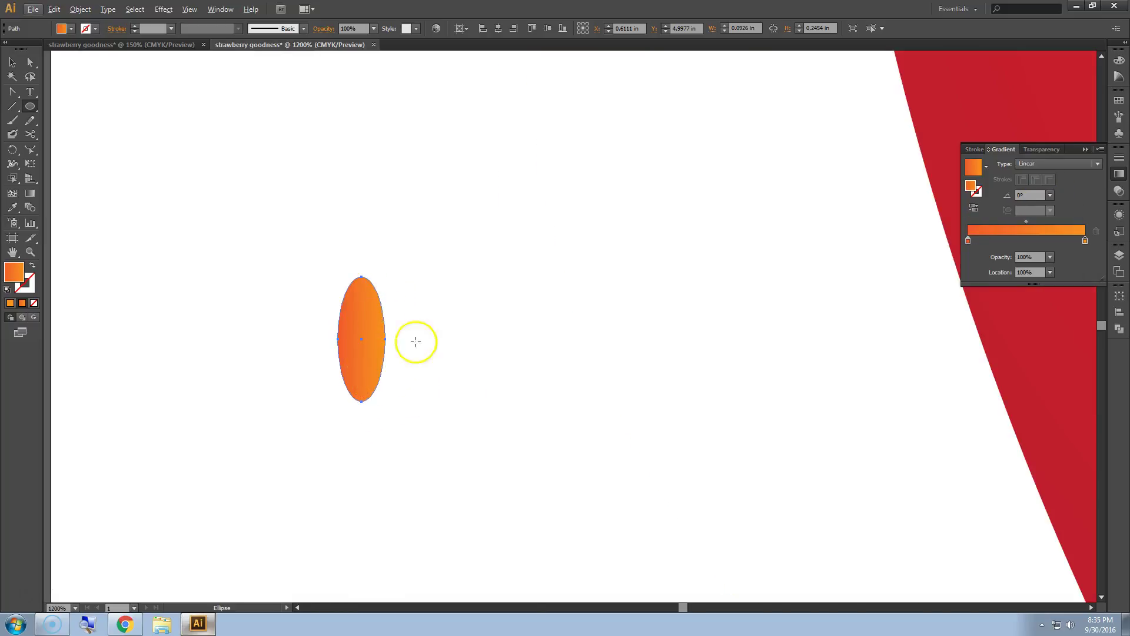
left_click(1050, 196)
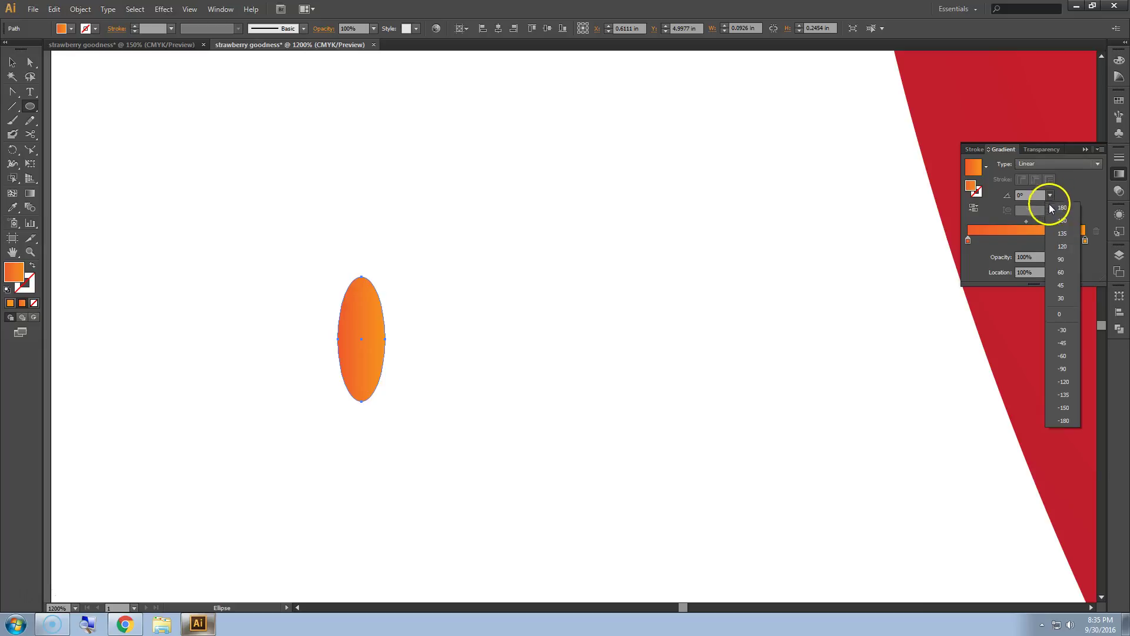
left_click(1061, 260)
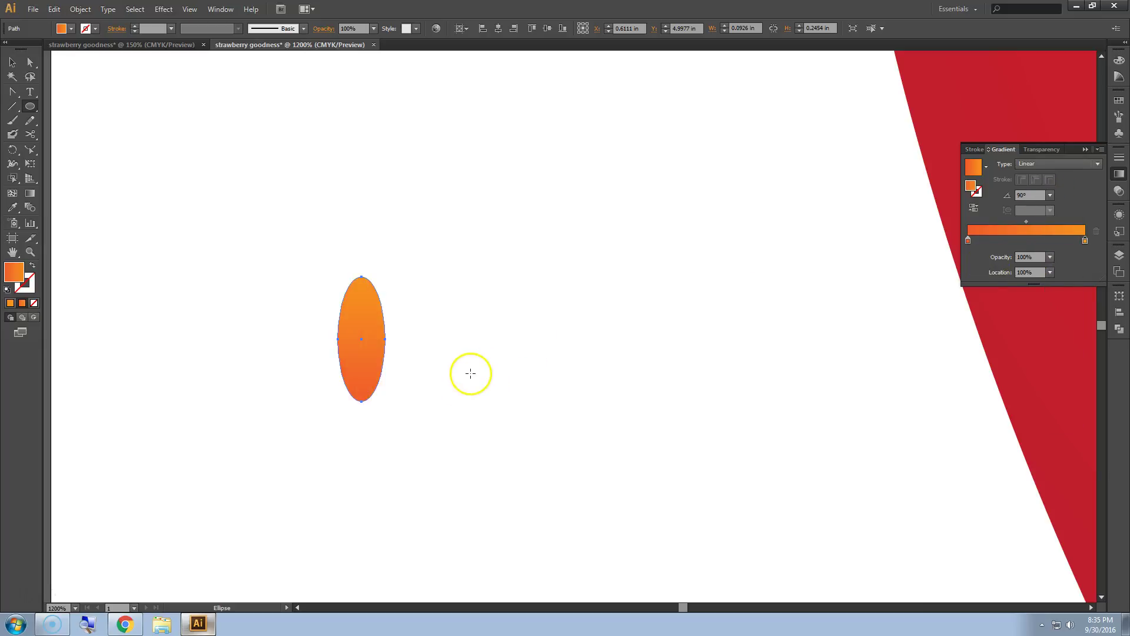
Shorten the seed's gradient with the Gradient tool so both ends sit inside the ellipse, and deselect it.
left_click(30, 193)
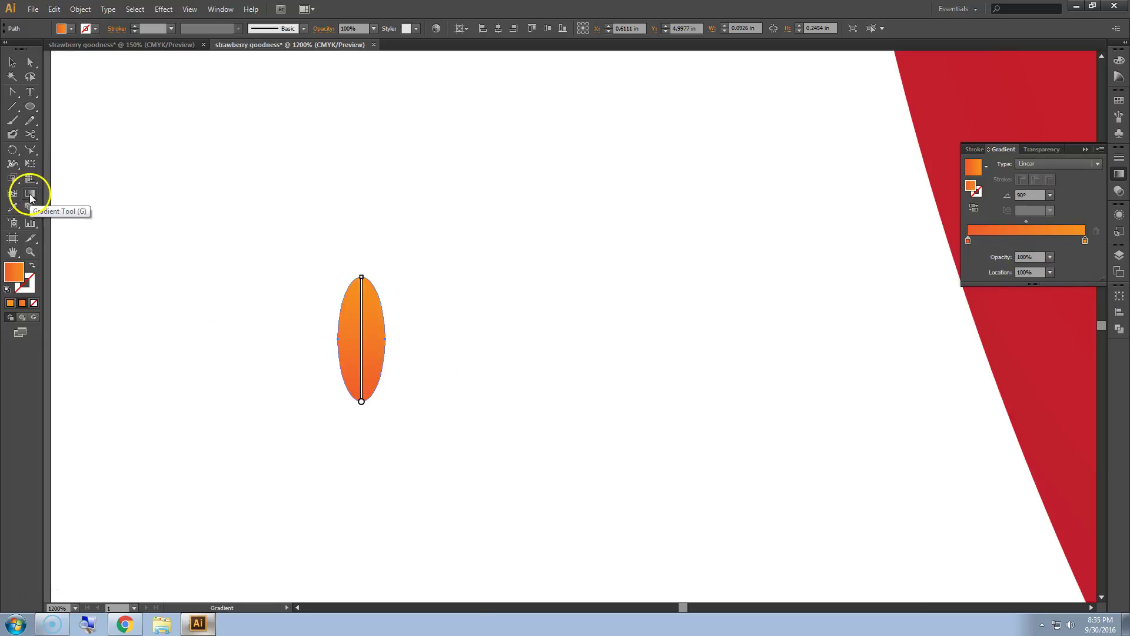
left_click_drag(361, 401, 362, 376)
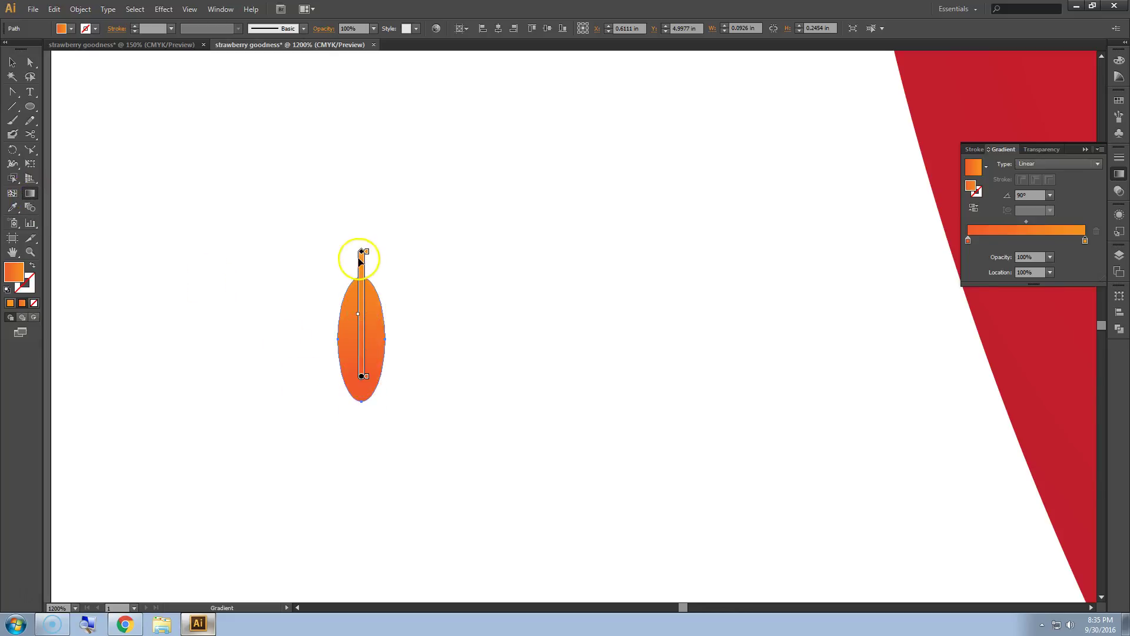
left_click_drag(362, 251, 361, 309)
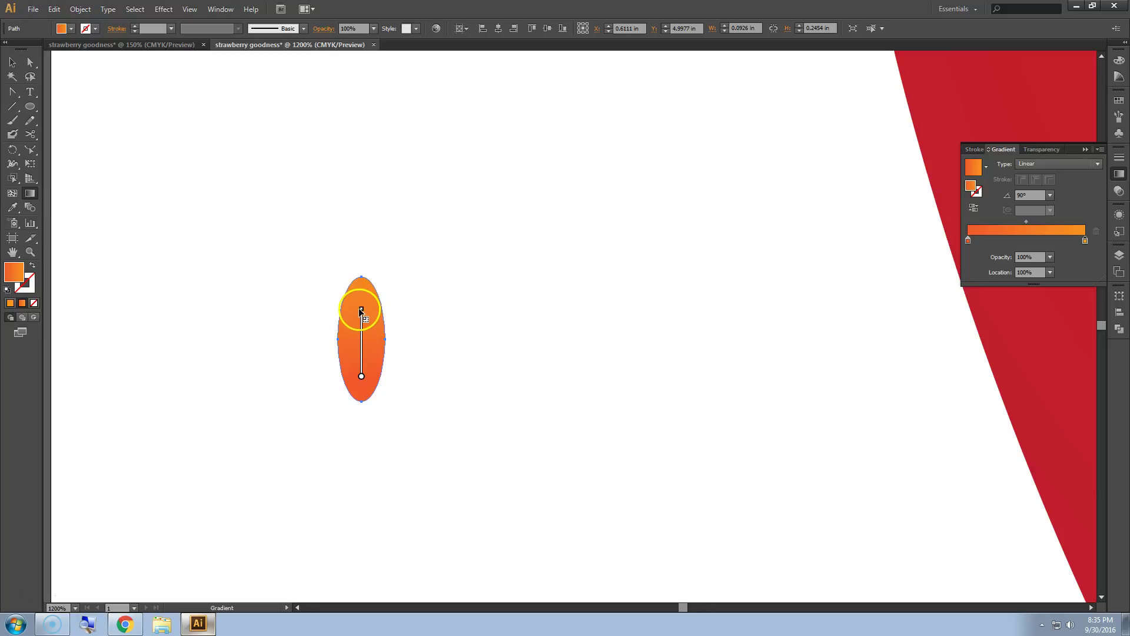
left_click(12, 62)
left_click(224, 173)
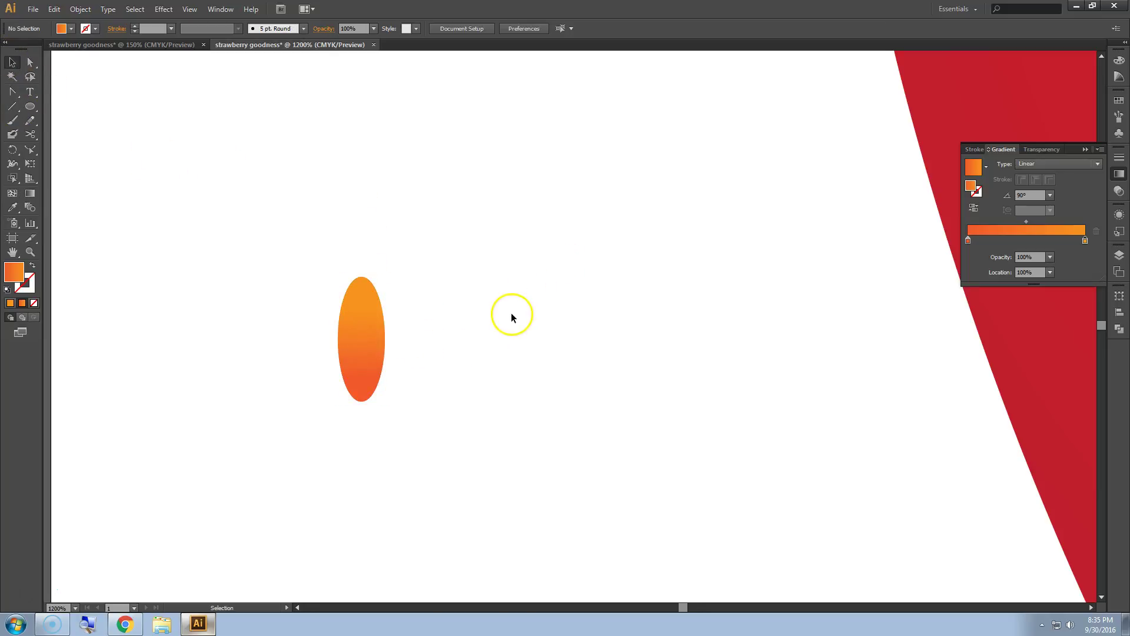
Create an Offset Path around the orange seed ellipse with a 5 pt offset and Miter joins.
left_click(362, 352)
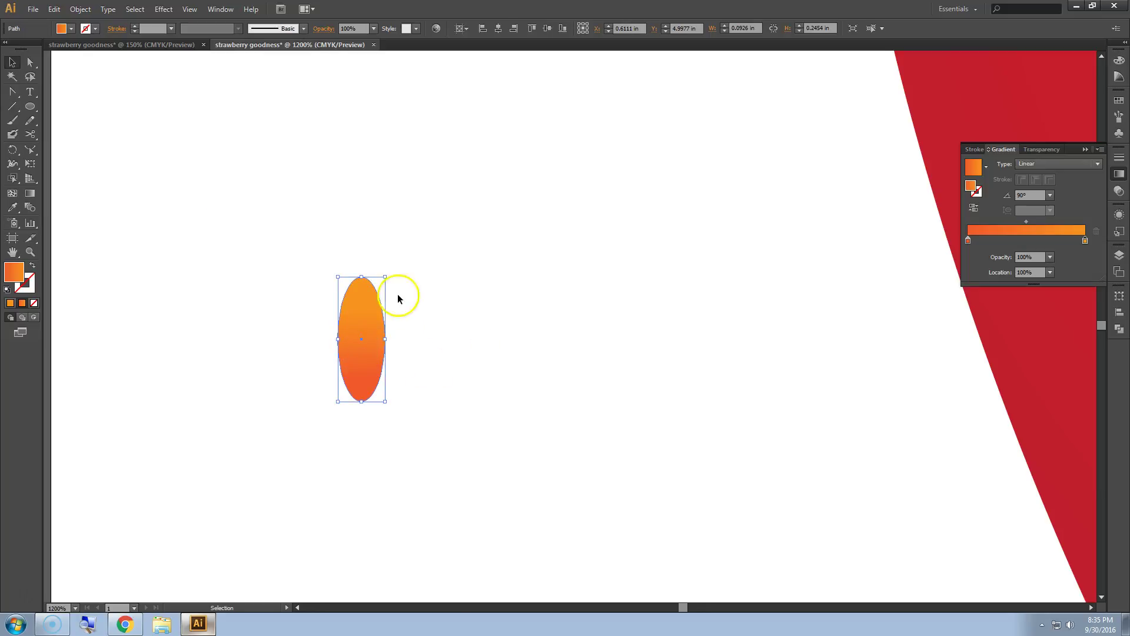
left_click(80, 9)
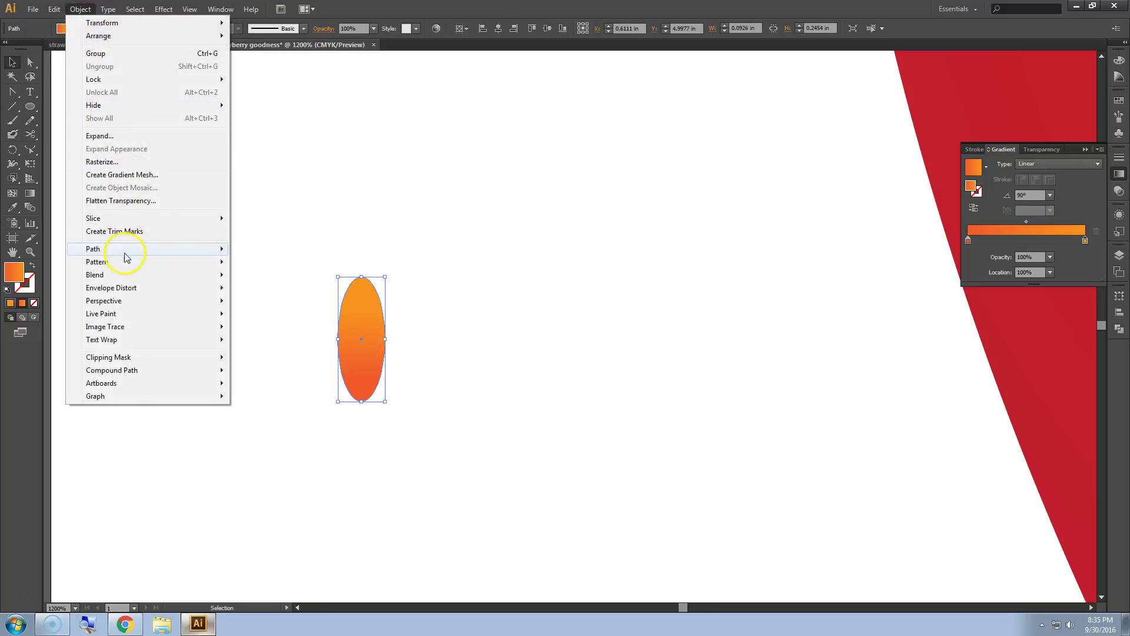
mouse_move(133, 255)
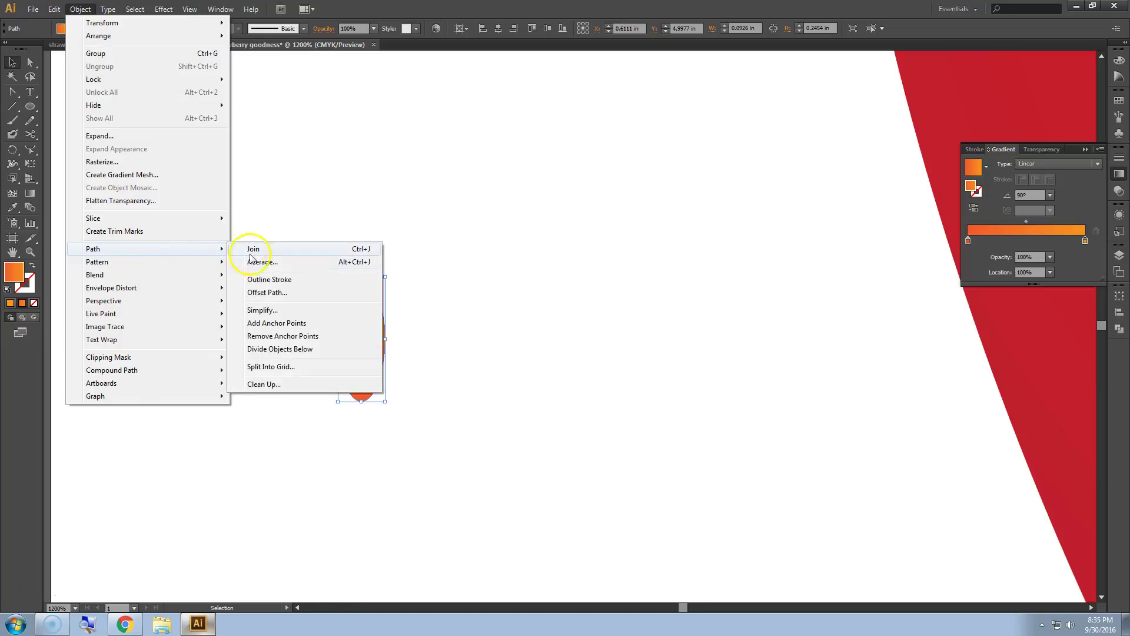
left_click(267, 292)
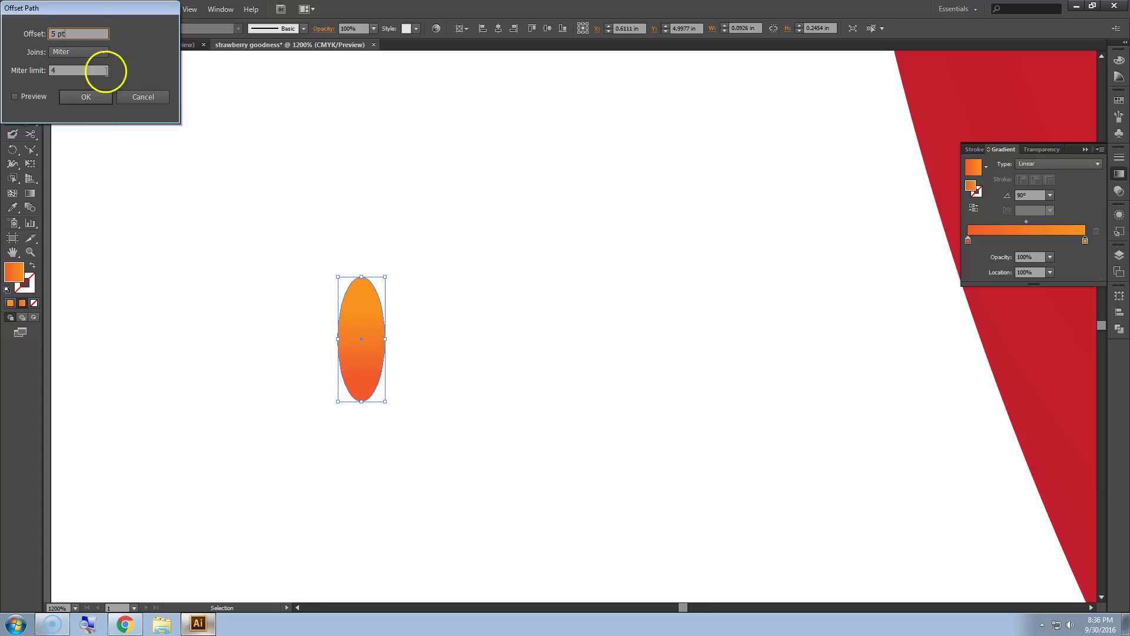
left_click(15, 96)
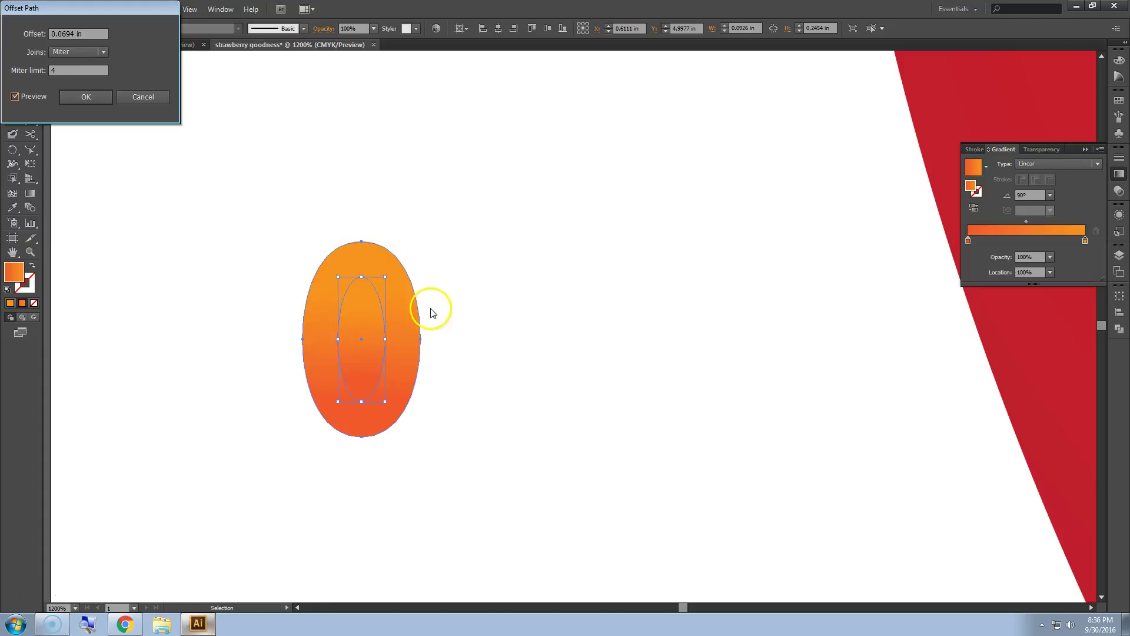
left_click(86, 100)
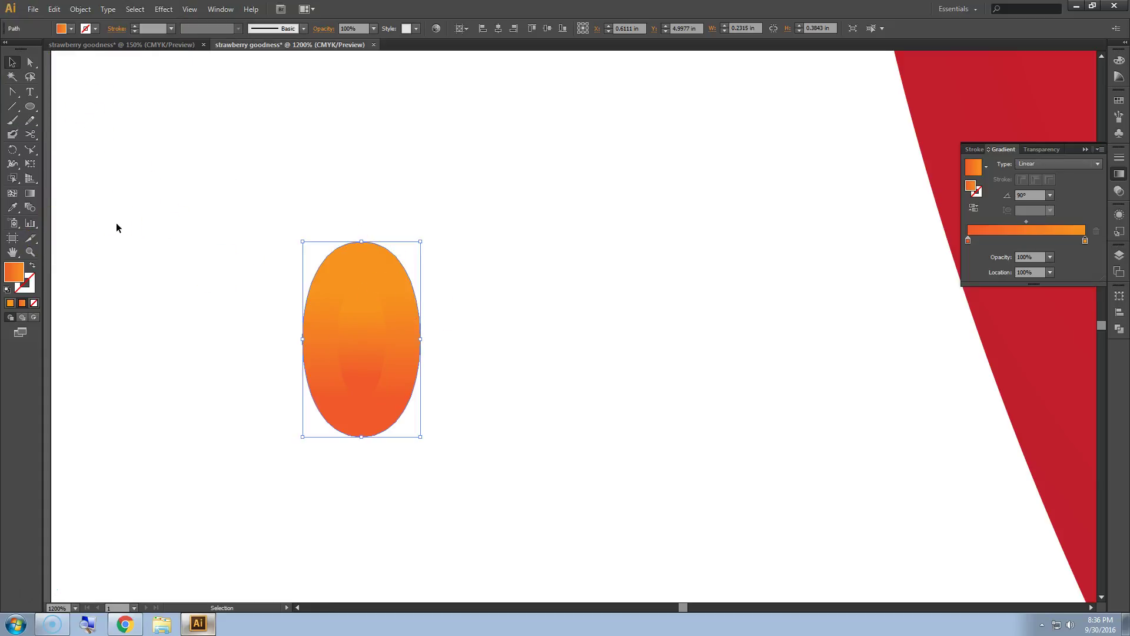
Apply the strawberry's red radial gradient to the outer offset ellipse with the Eyedropper tool.
left_click(420, 252)
left_click(15, 208)
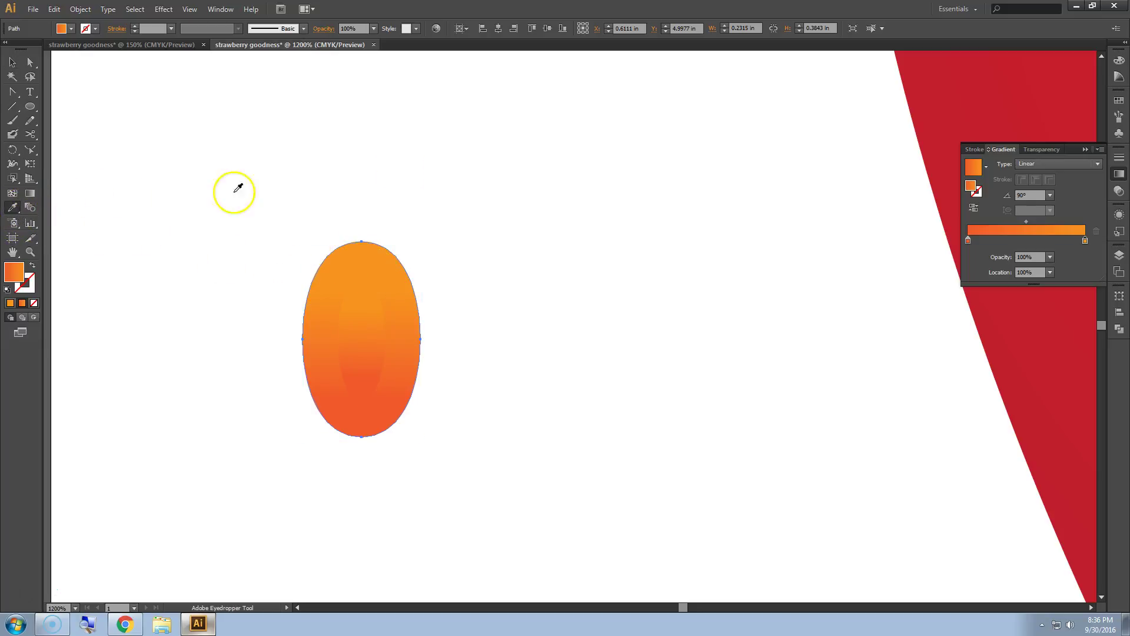
left_click(961, 102)
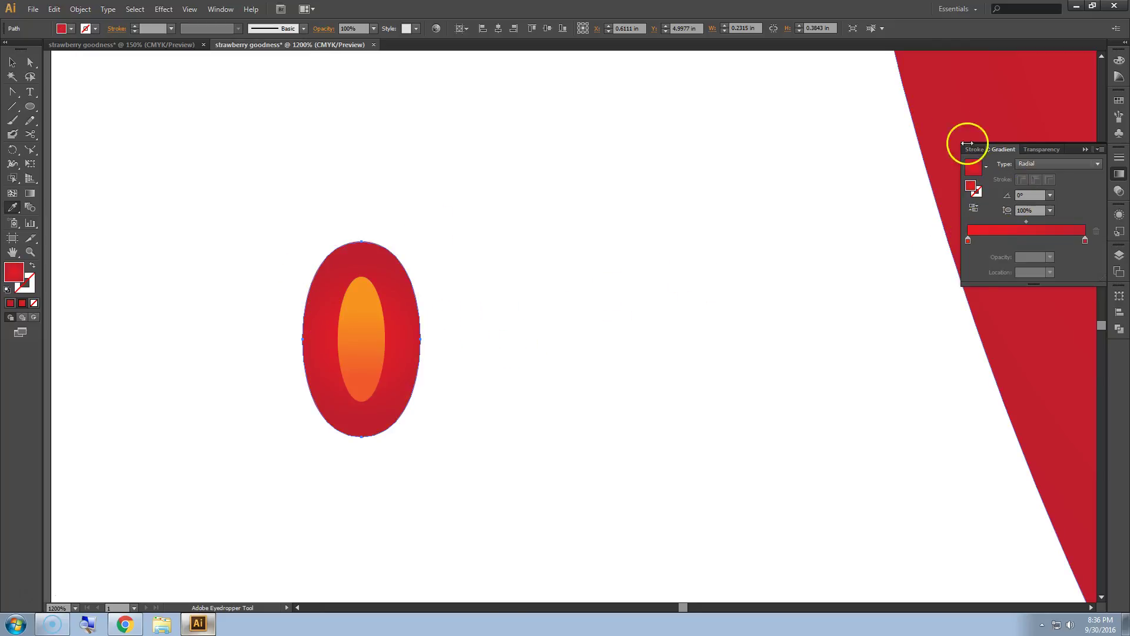
scroll(524, 330, "down", 2)
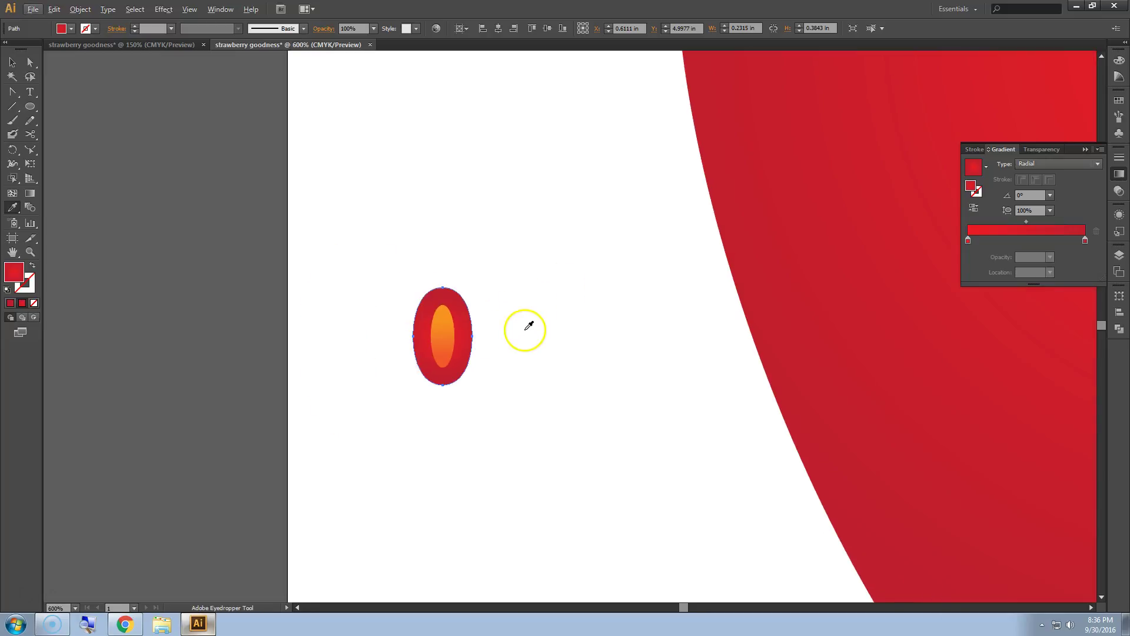
Group the orange and red seed ellipses and move the group onto the upper-left part of the strawberry.
left_click(12, 62)
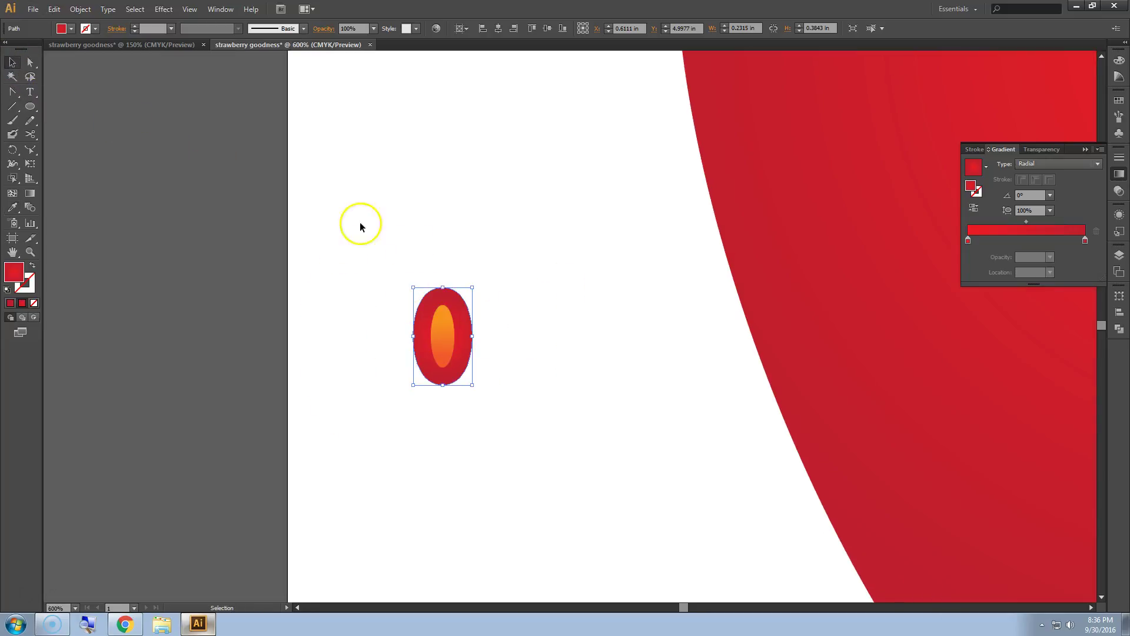
left_click_drag(432, 324, 559, 467)
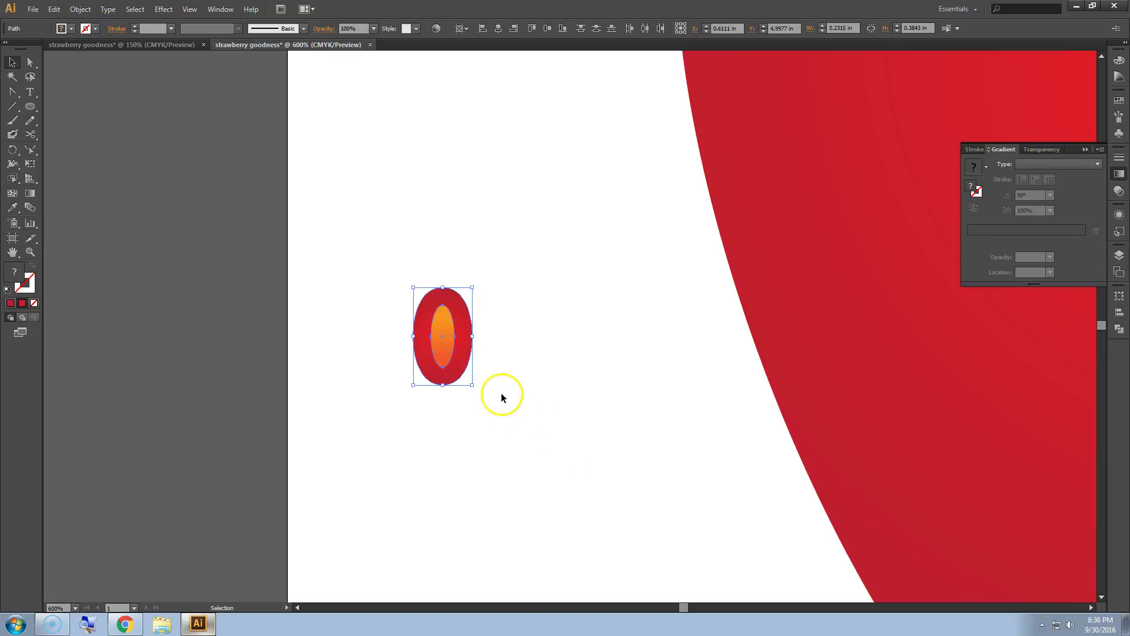
right_click(465, 365)
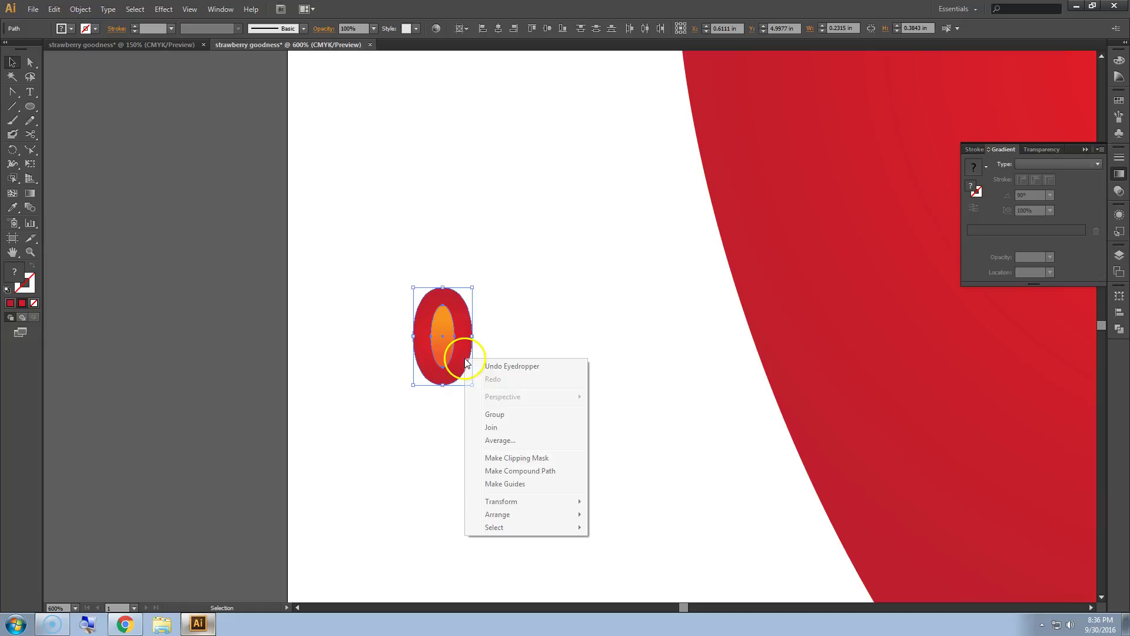
left_click(502, 415)
scroll(521, 422, "down", 3)
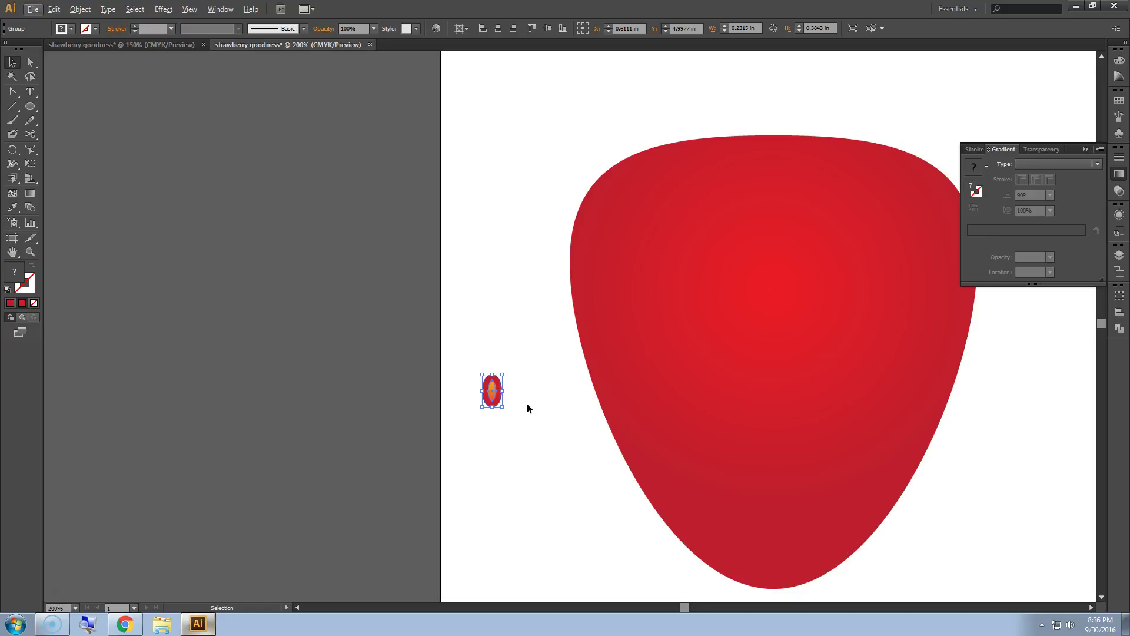
left_click_drag(496, 394, 640, 273)
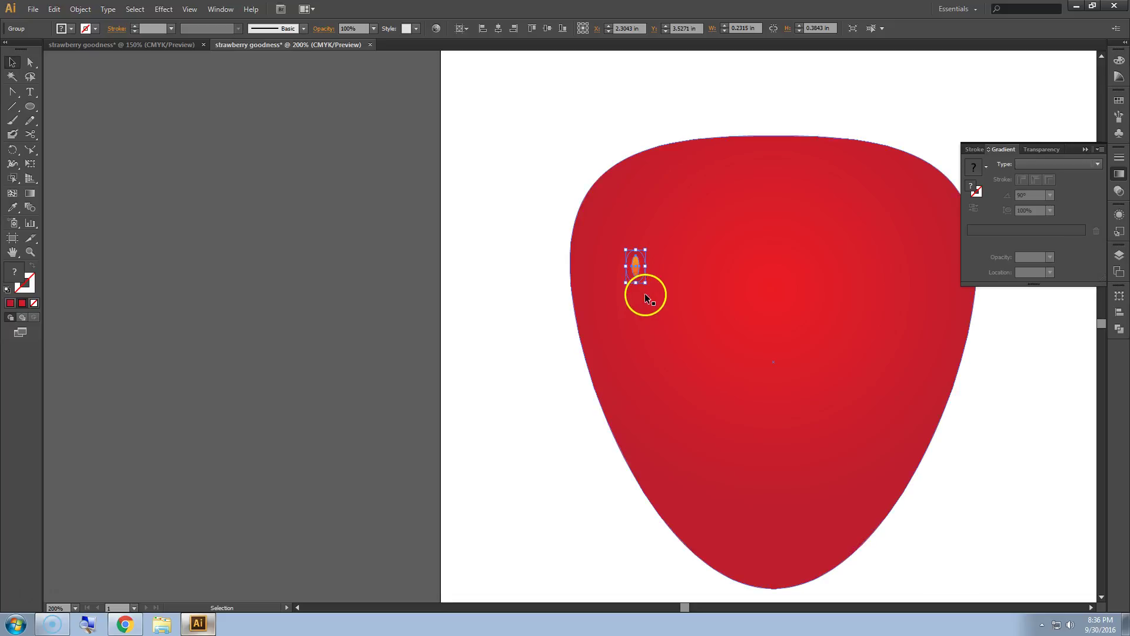
Copy the grouped seed and paste a duplicate of it into the document.
left_click(53, 9)
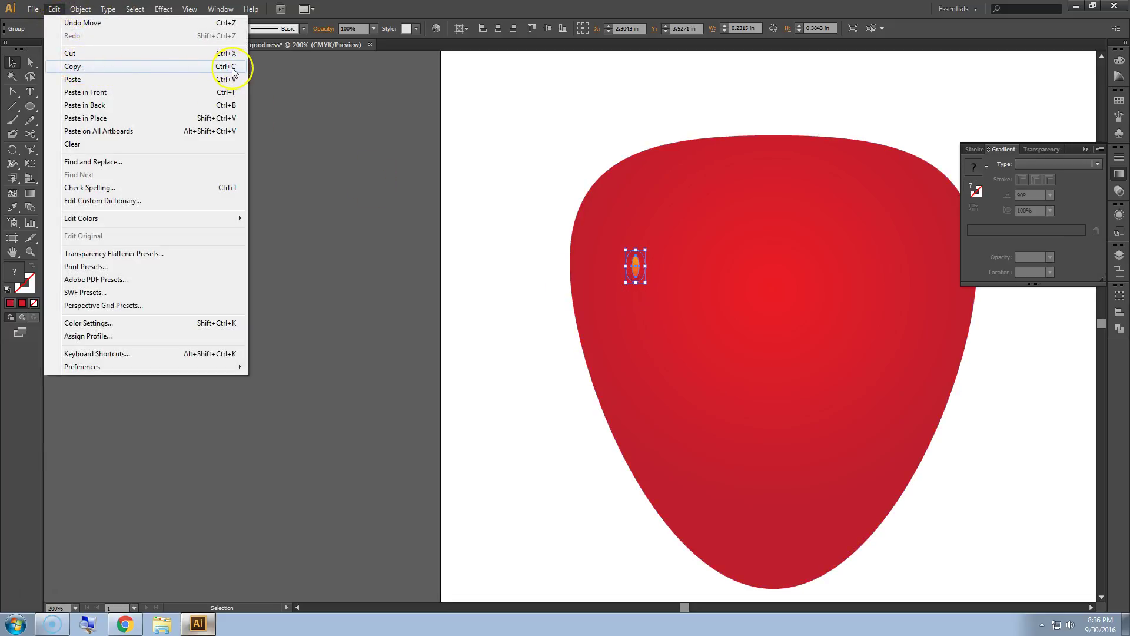
left_click(233, 69)
left_click(54, 9)
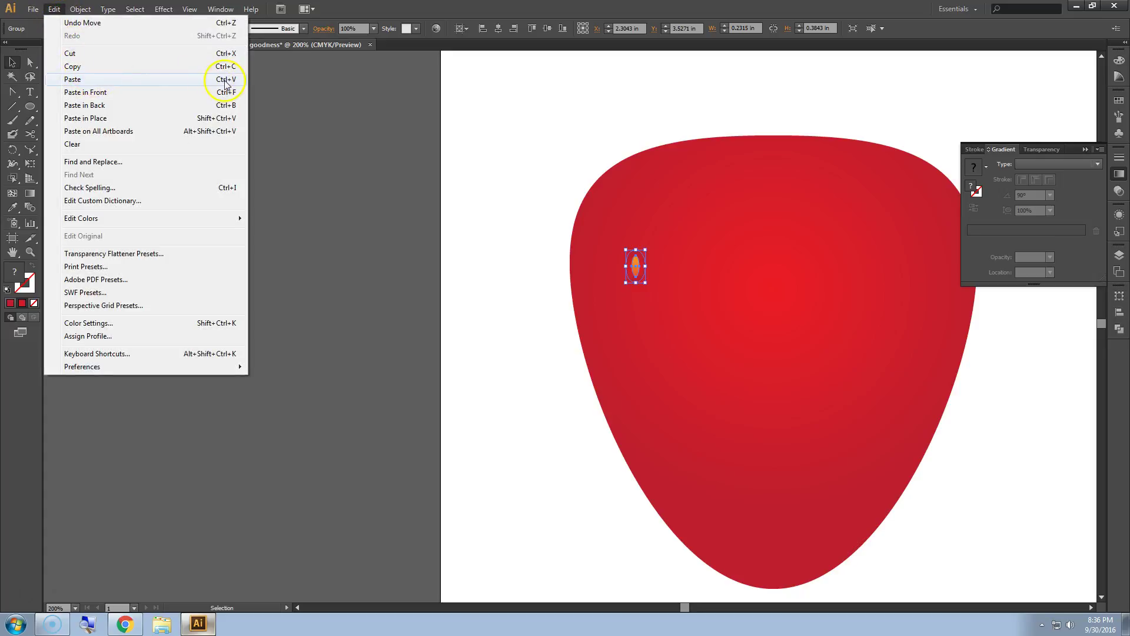
left_click(225, 81)
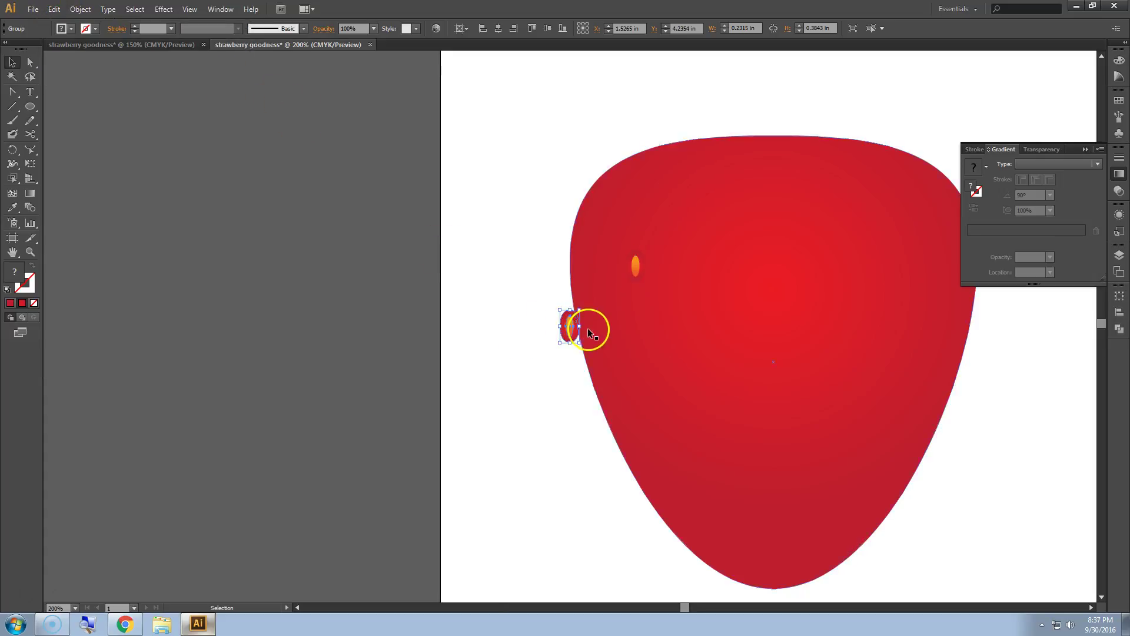
Paste copies of the grouped seed and spread them over the strawberry's left side, centre and upper right.
left_click_drag(573, 328, 702, 236)
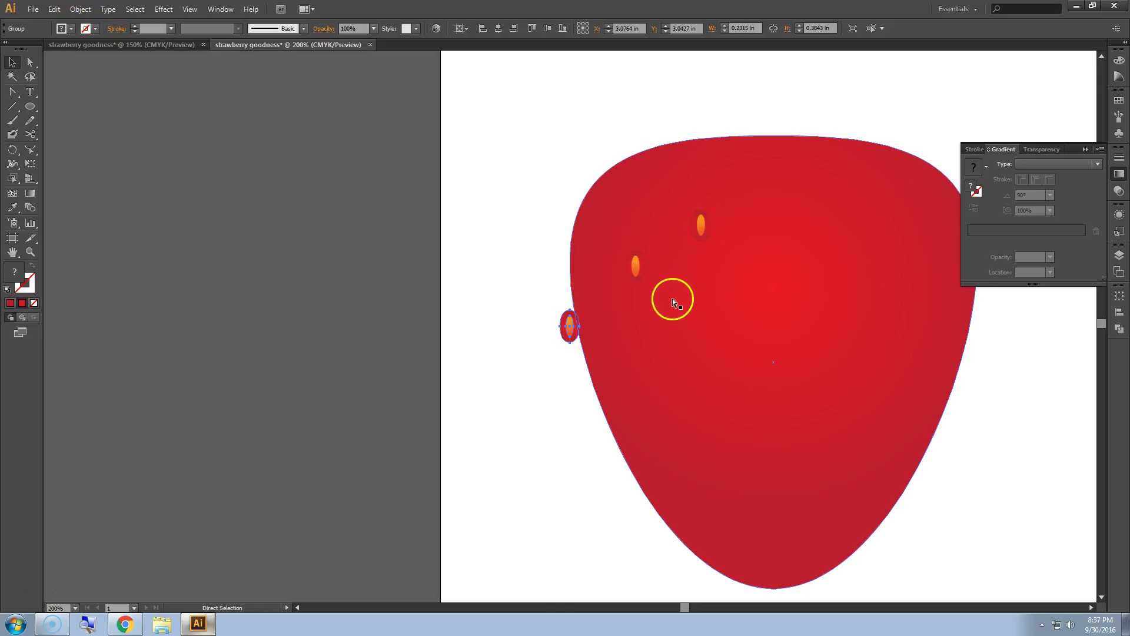
left_click_drag(576, 334, 706, 357)
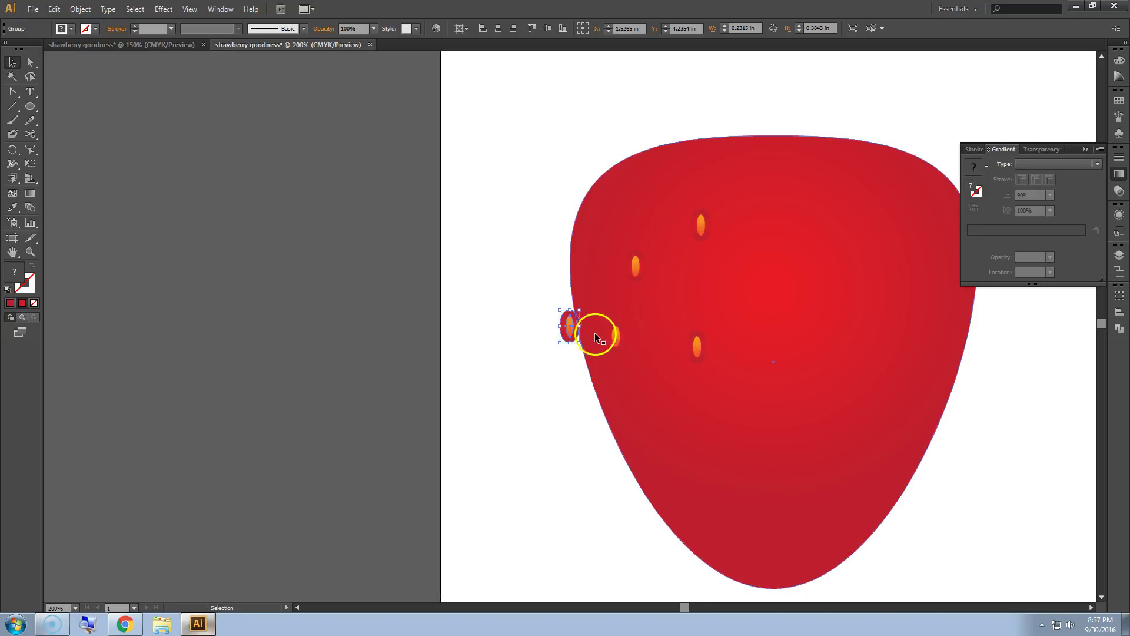
left_click_drag(574, 334, 762, 297)
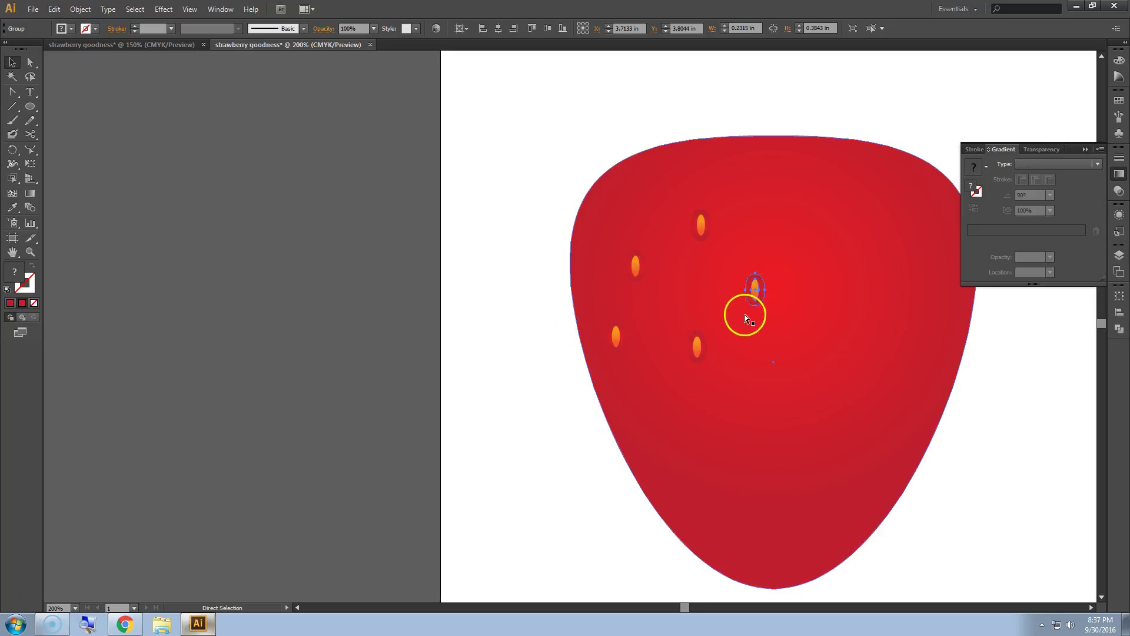
left_click_drag(571, 327, 600, 352)
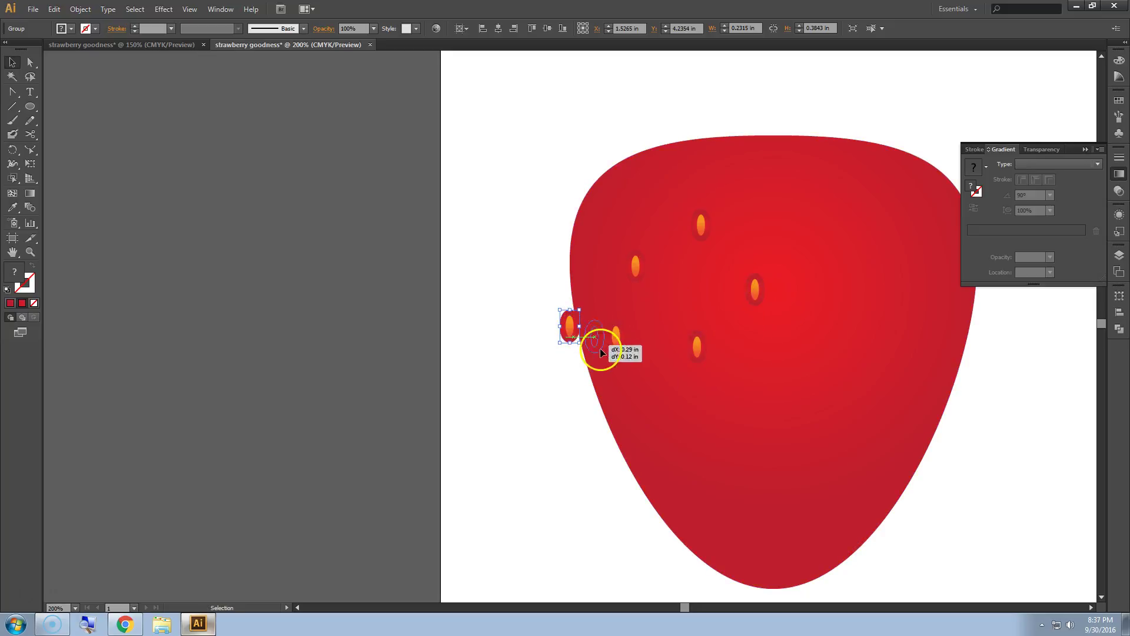
left_click_drag(670, 408, 670, 411)
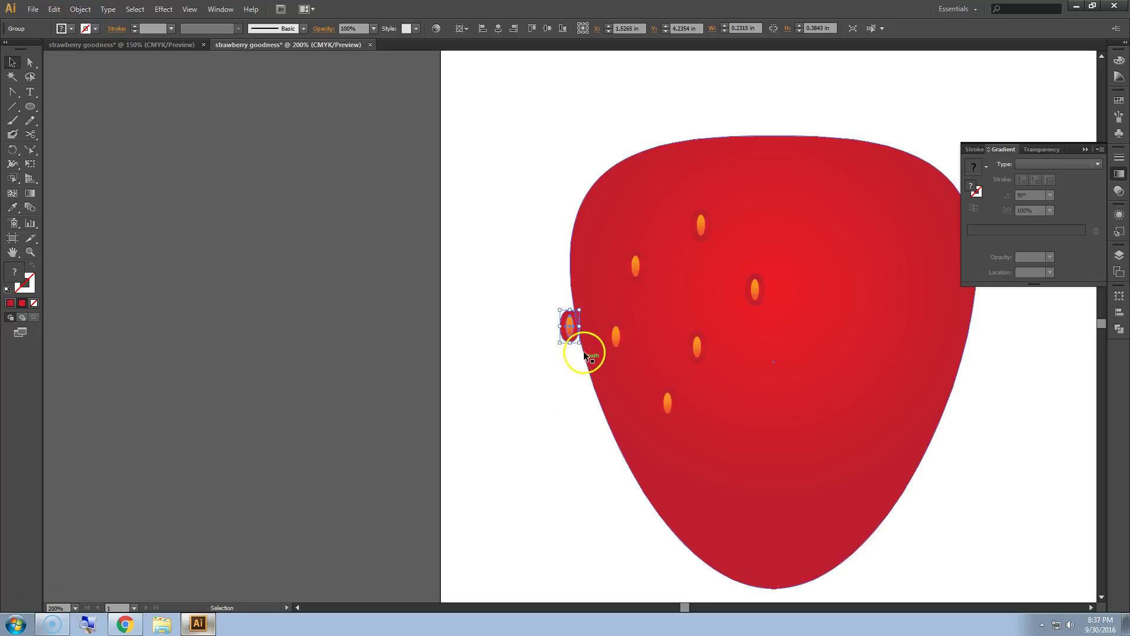
left_click_drag(576, 341, 830, 242)
key("ctrl+v")
left_click_drag(576, 328, 841, 315)
key("ctrl+v")
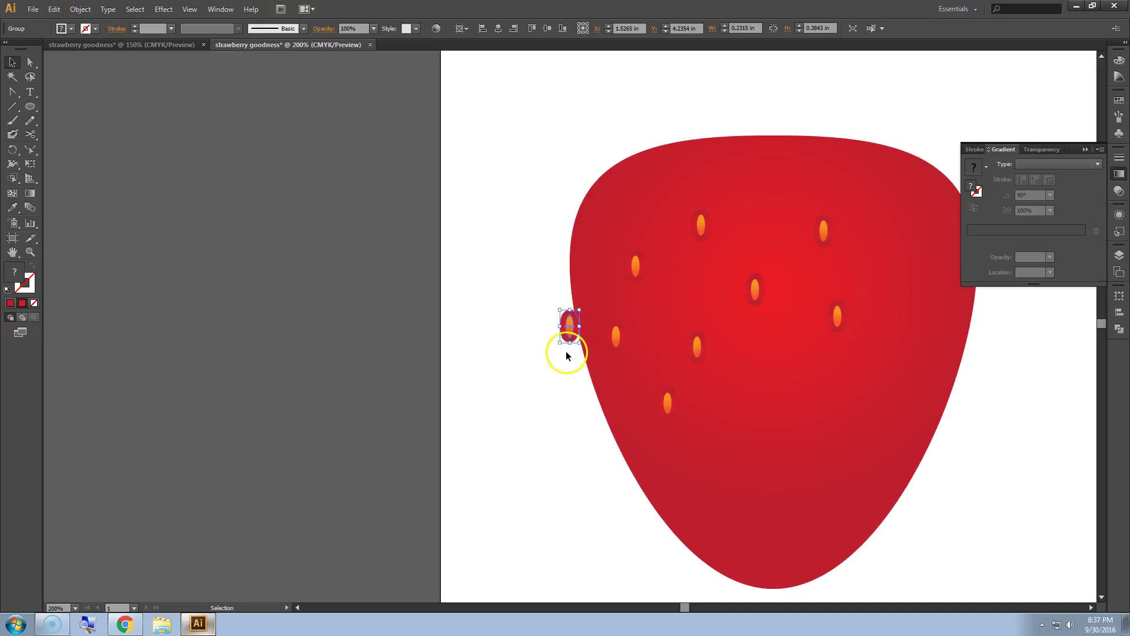
Place further pasted seed copies over the strawberry's lower middle, lower right and right edge.
left_click_drag(574, 327, 779, 403)
key("ctrl+v")
left_click_drag(576, 335, 863, 407)
key("ctrl+v")
left_click_drag(574, 333, 736, 459)
key("ctrl+v")
left_click_drag(571, 332, 906, 266)
key("ctrl+v")
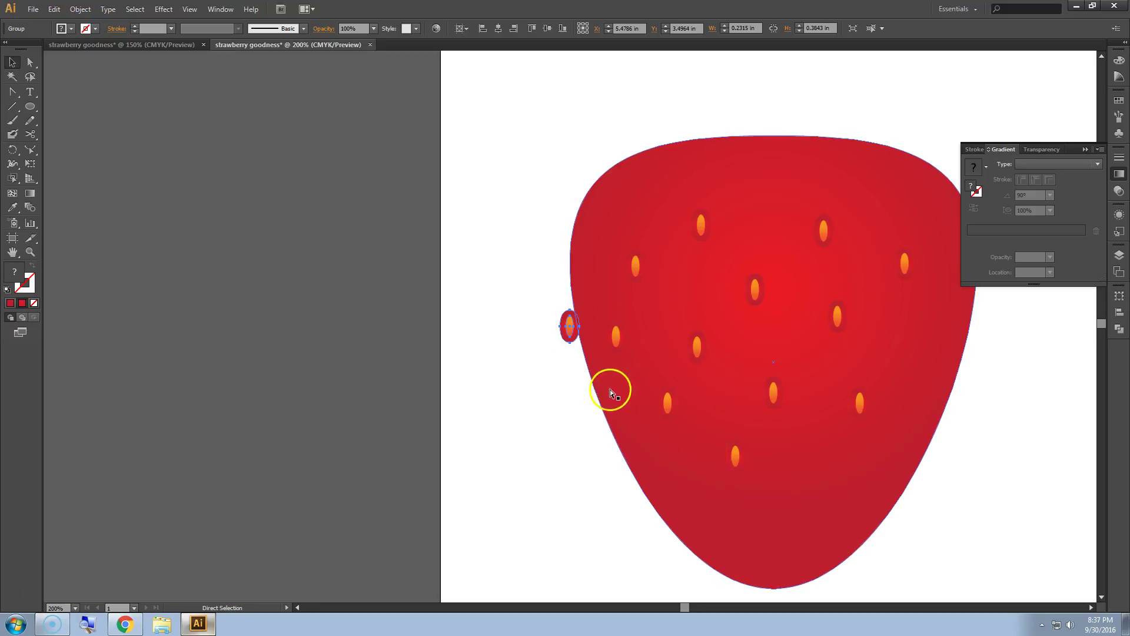
left_click_drag(576, 338, 817, 479)
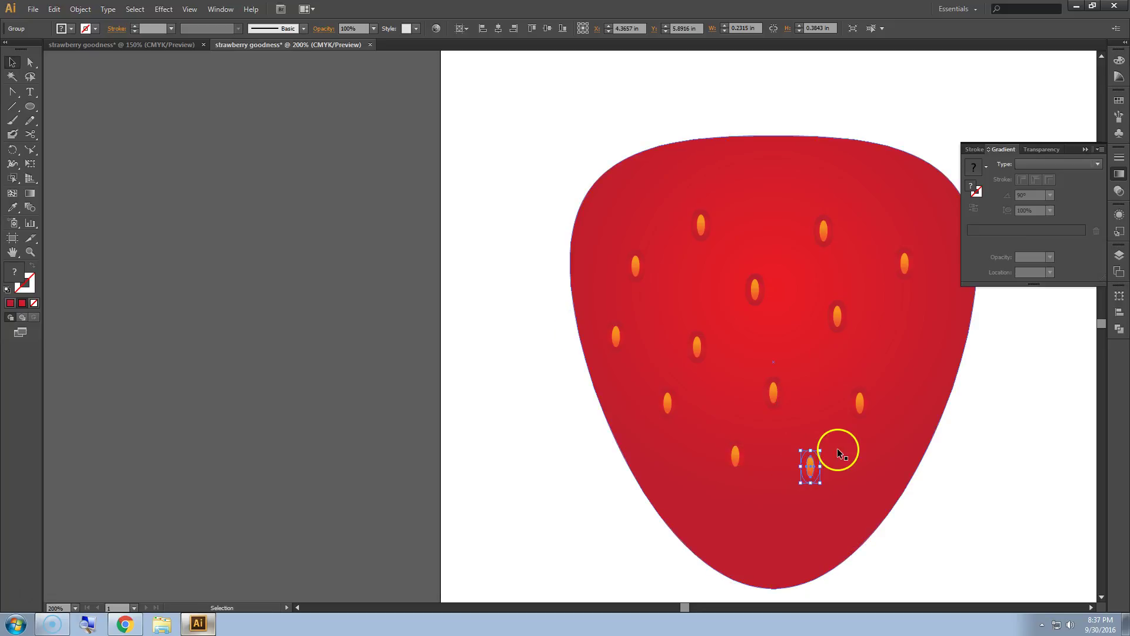
left_click(540, 377)
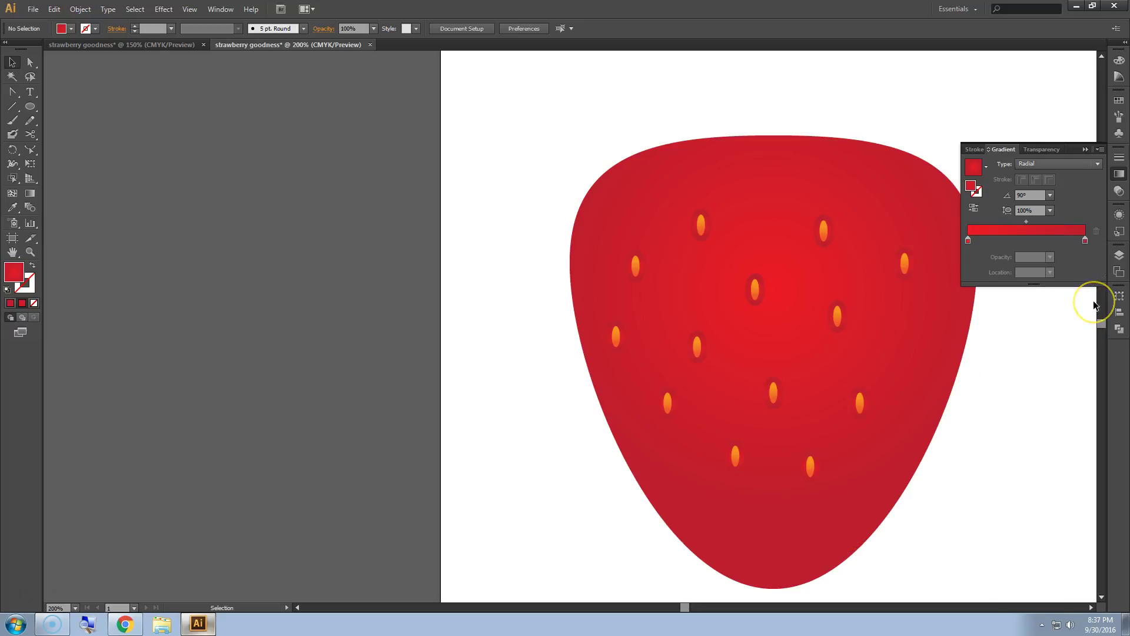
Select every individual seed group in Layer 1 without the berry path and combine them into one group.
left_click(1118, 260)
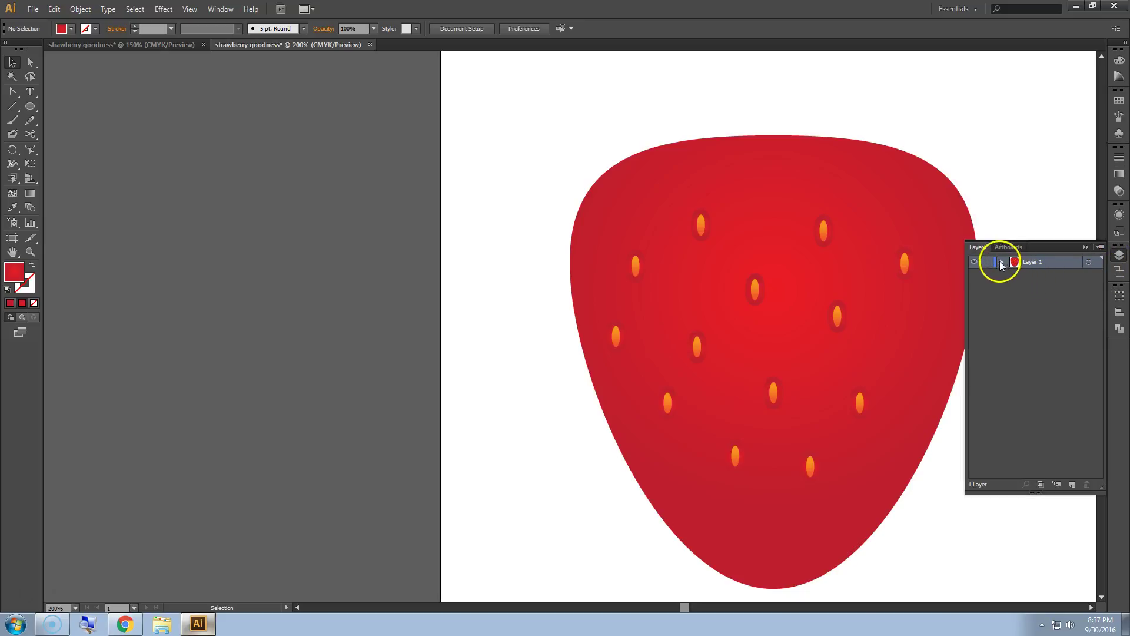
left_click(1002, 261)
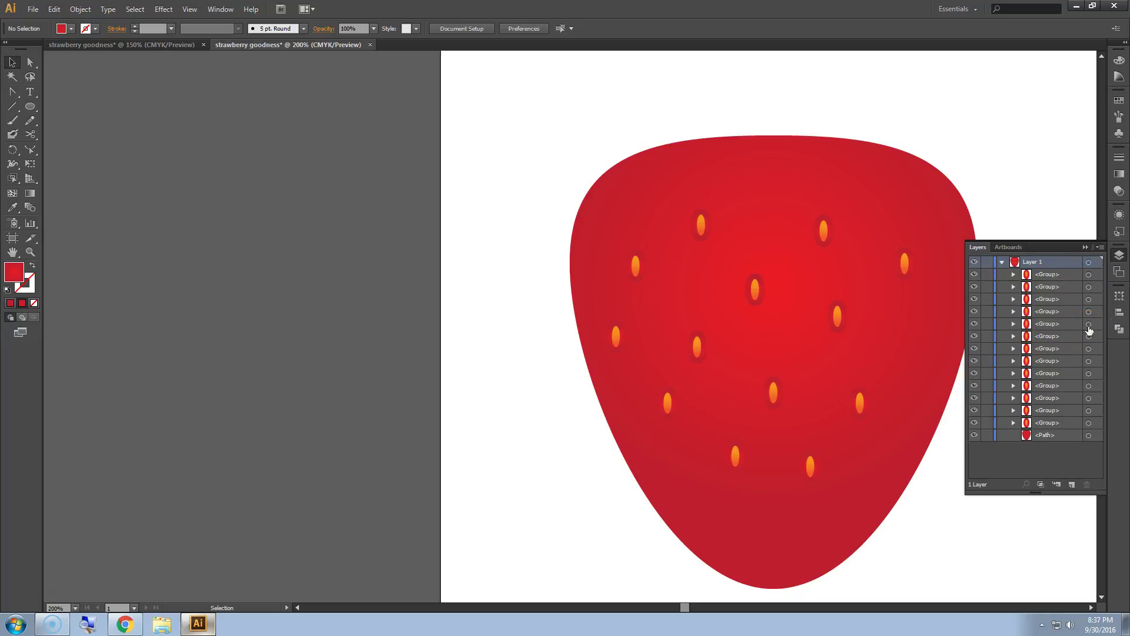
left_click(1089, 275)
left_click(1089, 287, "shift")
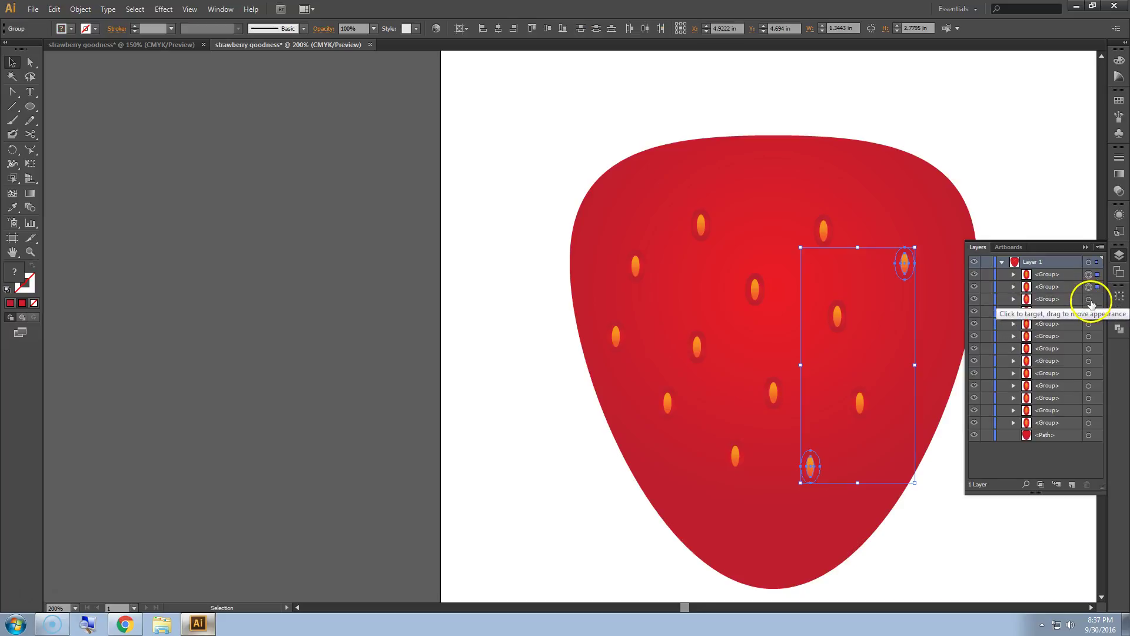
left_click(1090, 299, "shift")
left_click(1089, 312, "shift")
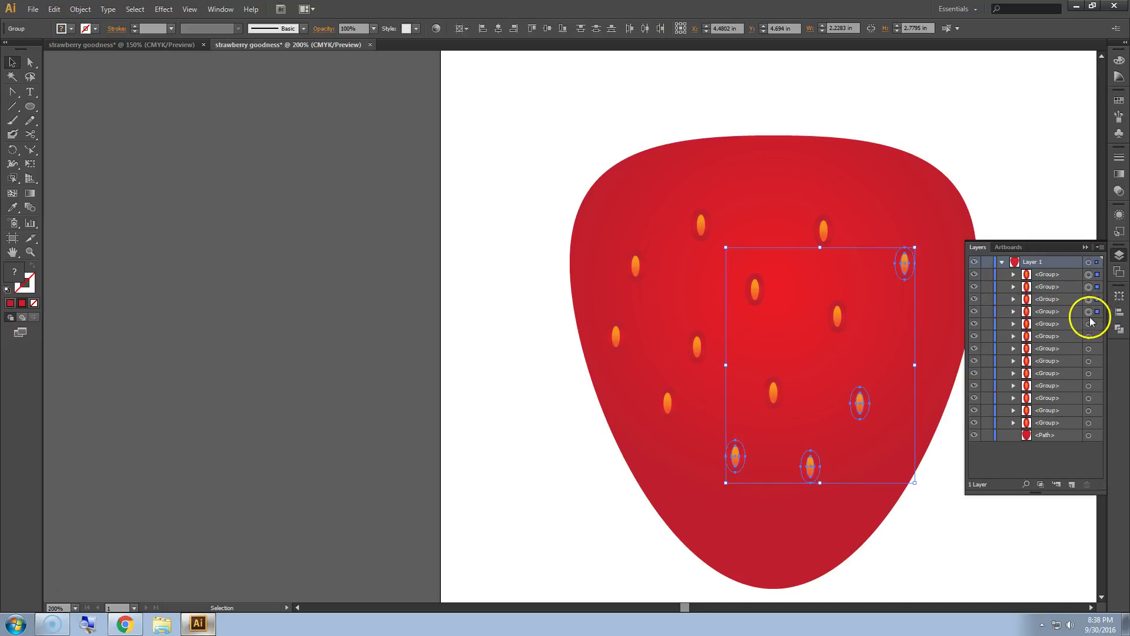
left_click(1089, 324, "shift")
left_click(1089, 336, "shift")
left_click(1089, 348, "shift")
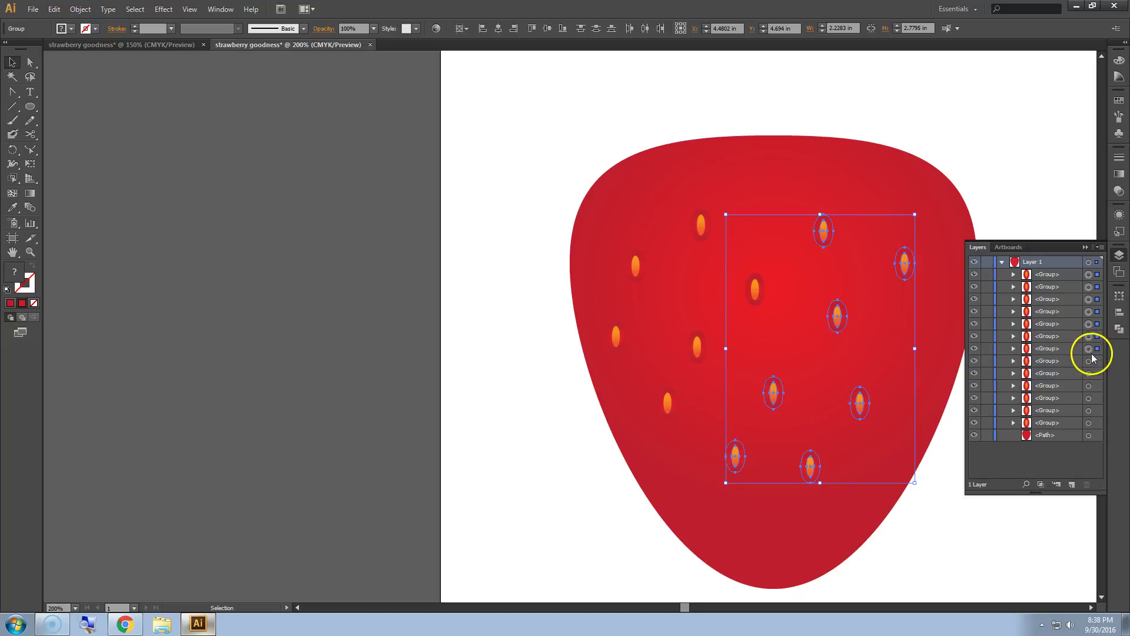
left_click(1090, 361, "shift")
left_click(1089, 373, "shift")
left_click(1089, 387, "shift")
left_click(1089, 398, "shift")
left_click(1089, 410, "shift")
left_click(1090, 423, "shift")
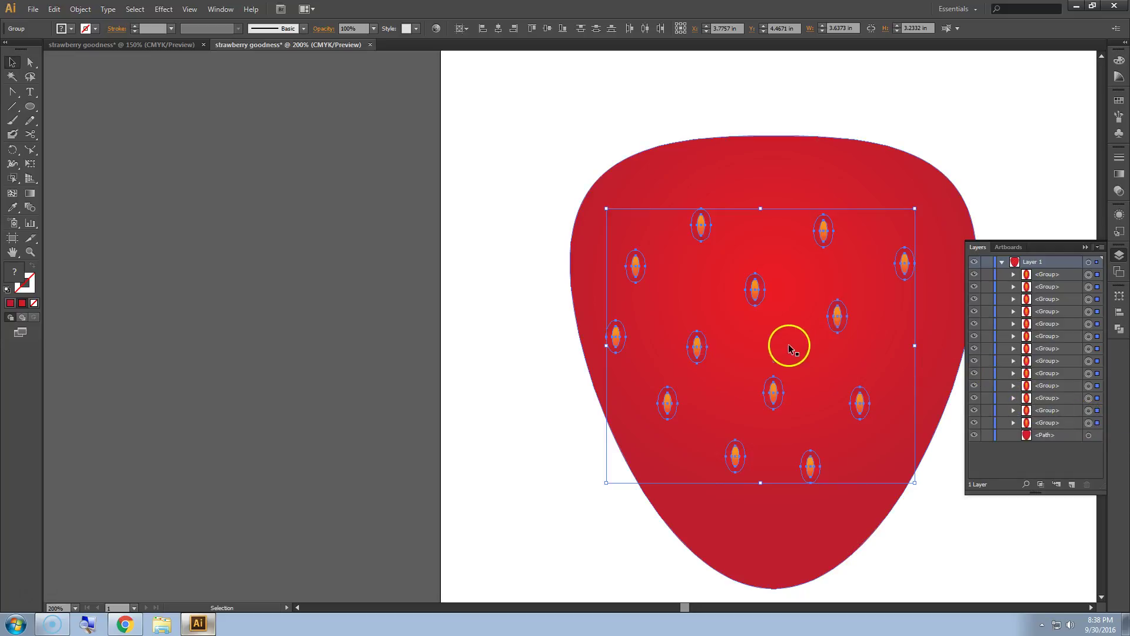
right_click(755, 325)
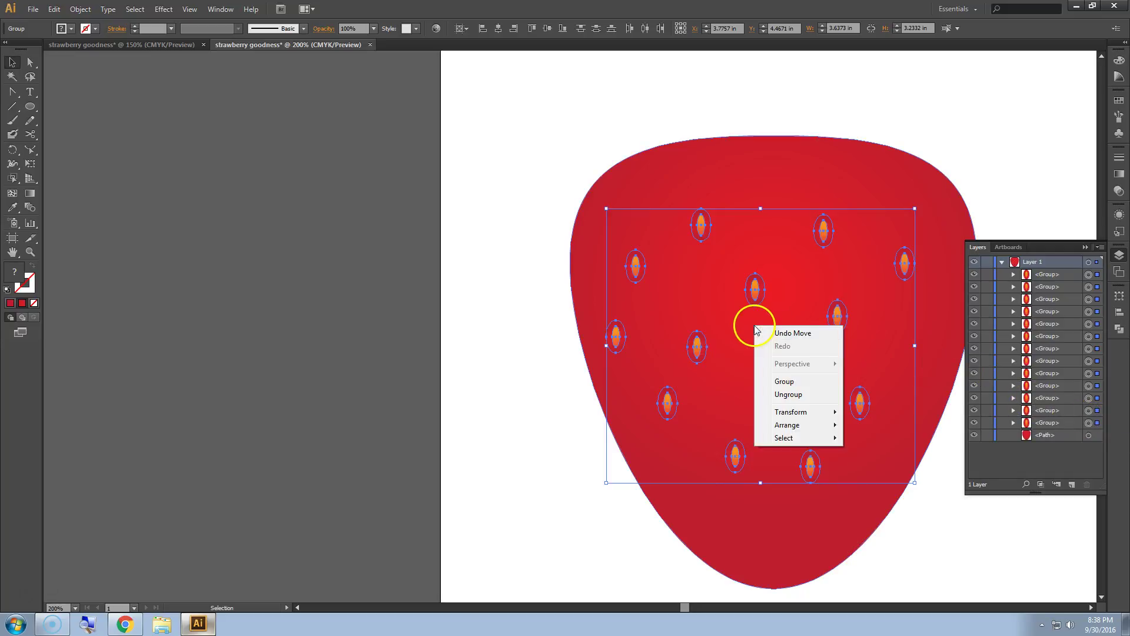
left_click(787, 382)
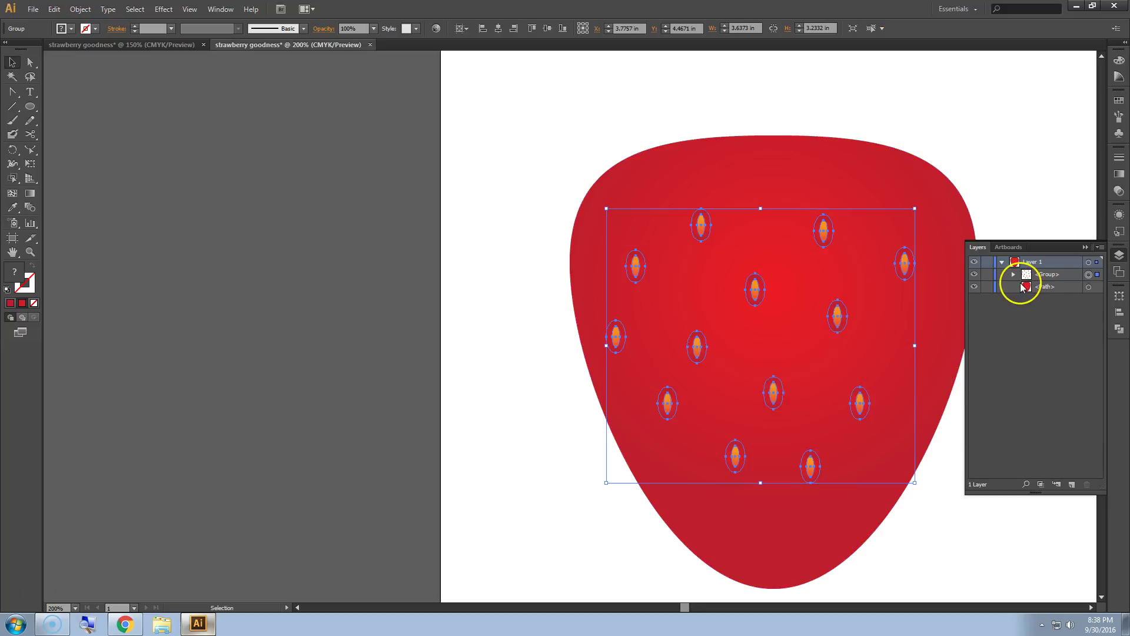
Rename the combined group as seeds in the layer list and deselect the artwork.
double_click(1044, 274)
type("seeds")
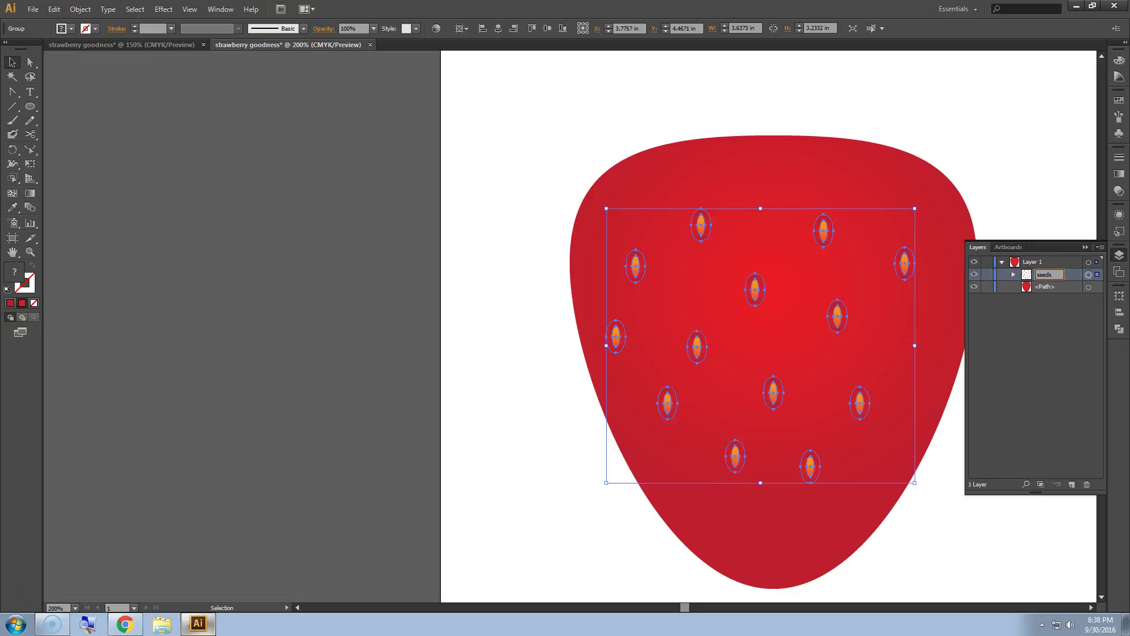
key("Return")
left_click(963, 121)
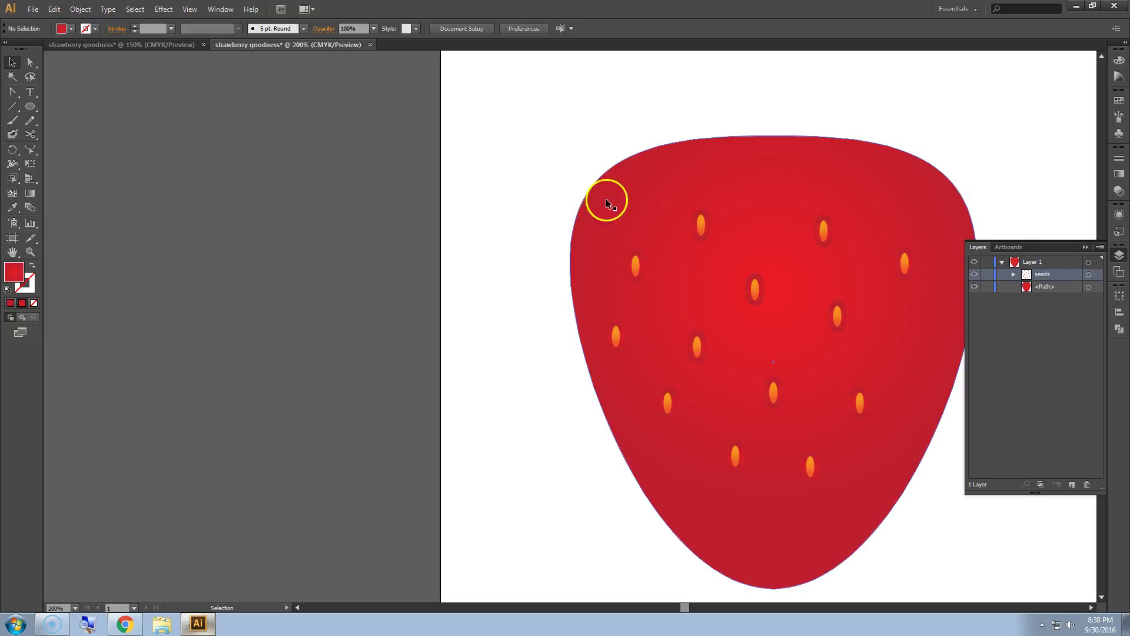
Move the seeds group about 0.11 in to the right on the strawberry and check its contents in the layer list.
left_click_drag(763, 298, 767, 295)
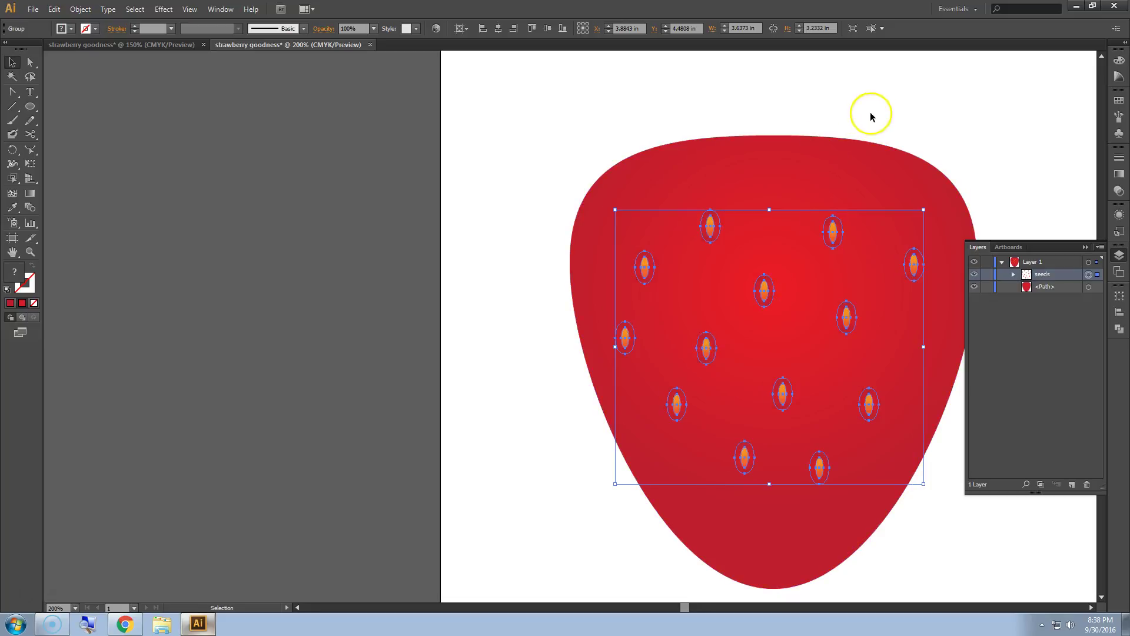
left_click(929, 144)
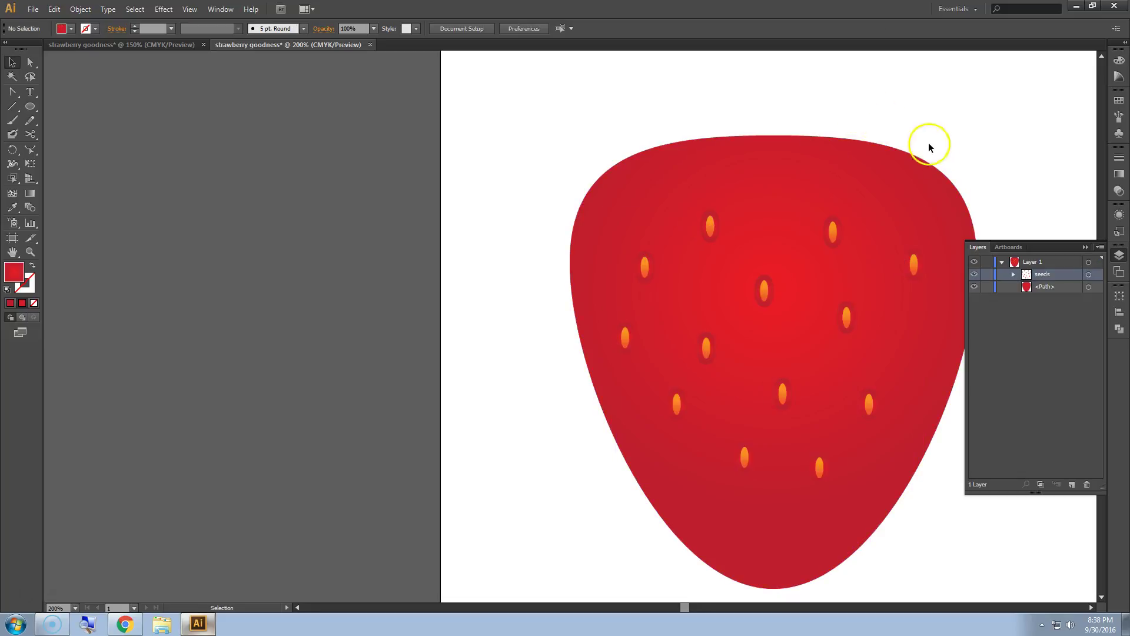
left_click(1014, 274)
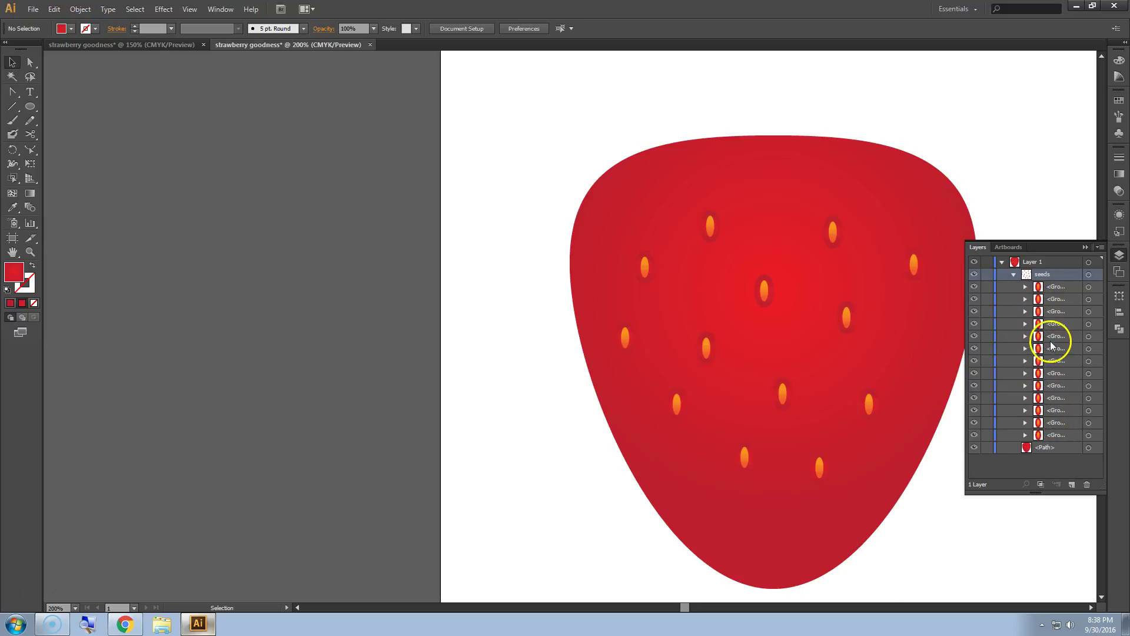
left_click(1013, 275)
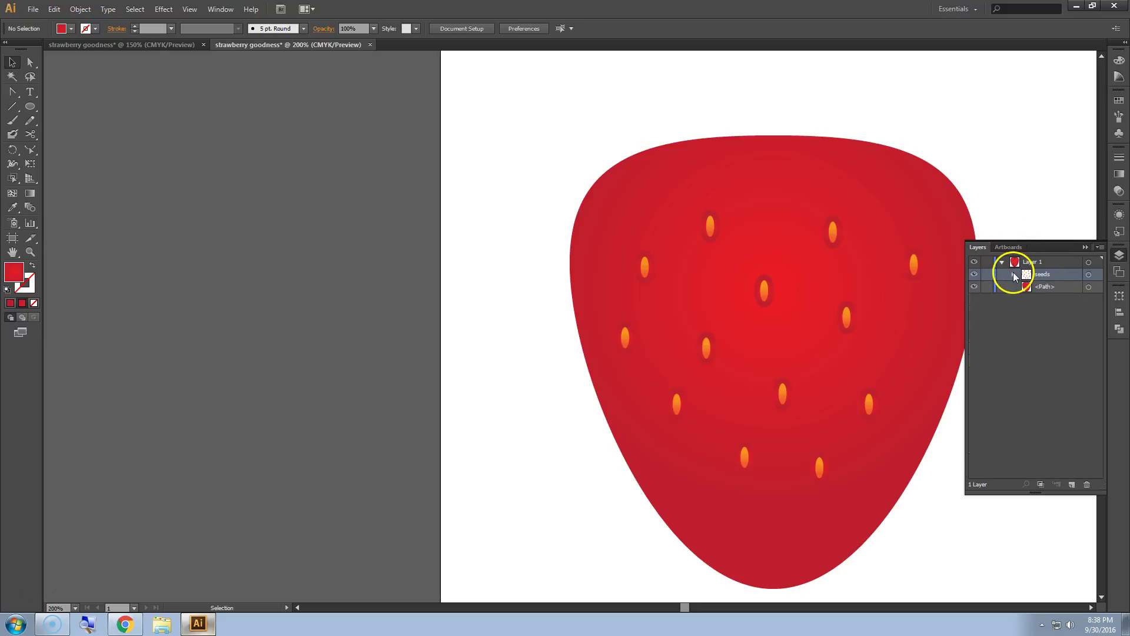
left_click(1120, 256)
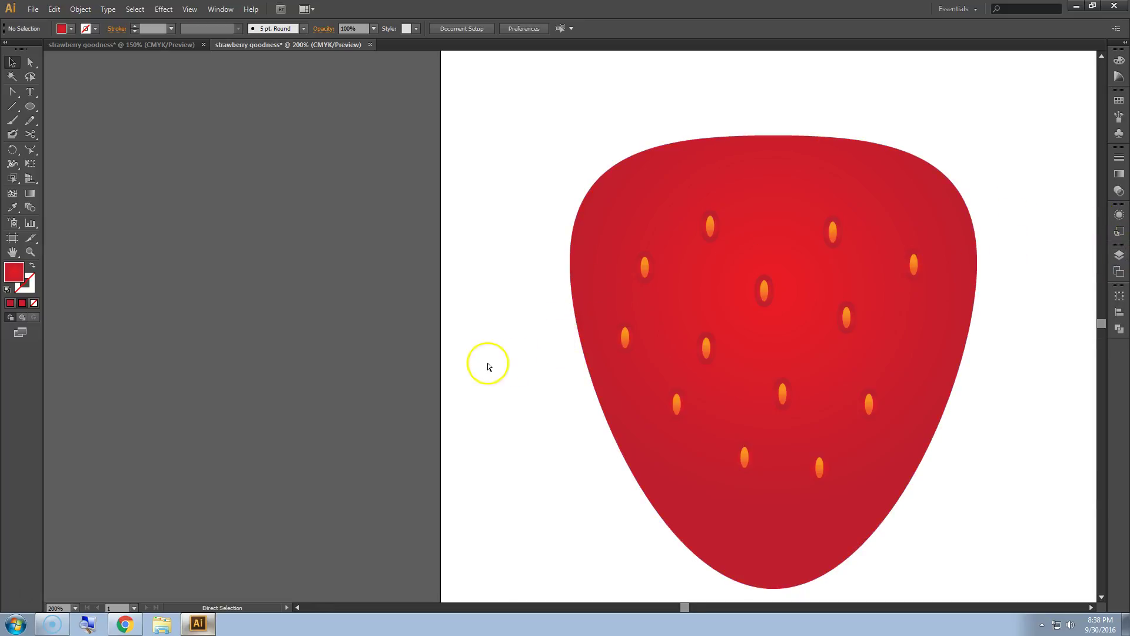
Review the seeded strawberry at full-artboard and closer views, and compare it with the finished chocolate-covered strawberry in the other document.
key("ctrl+0")
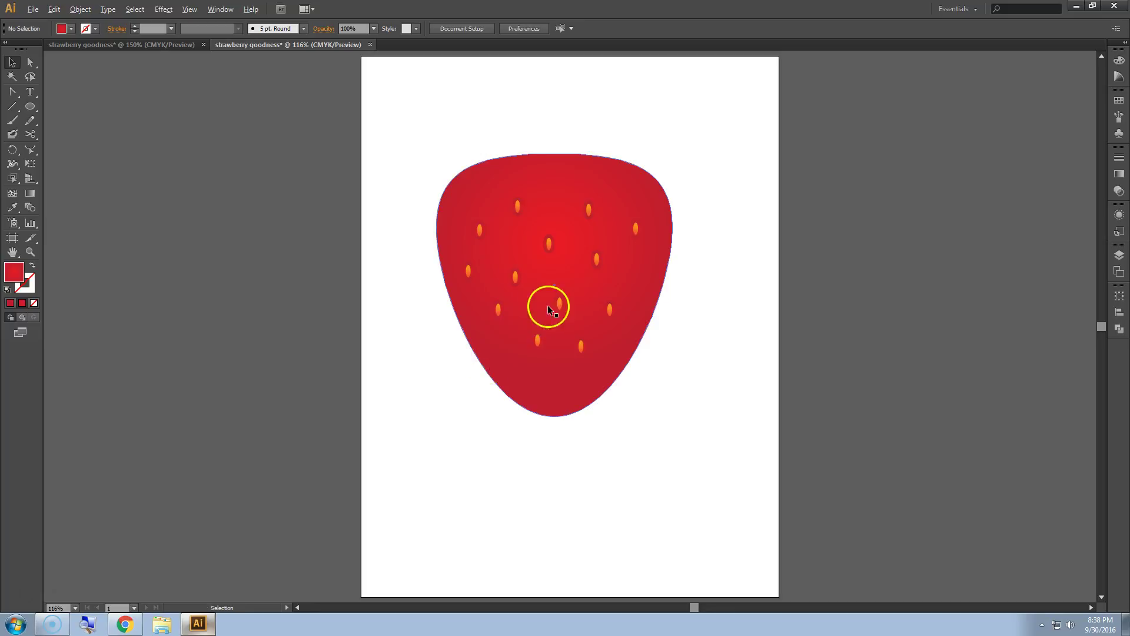
scroll(562, 290, "up", 3)
scroll(567, 280, "down", 1)
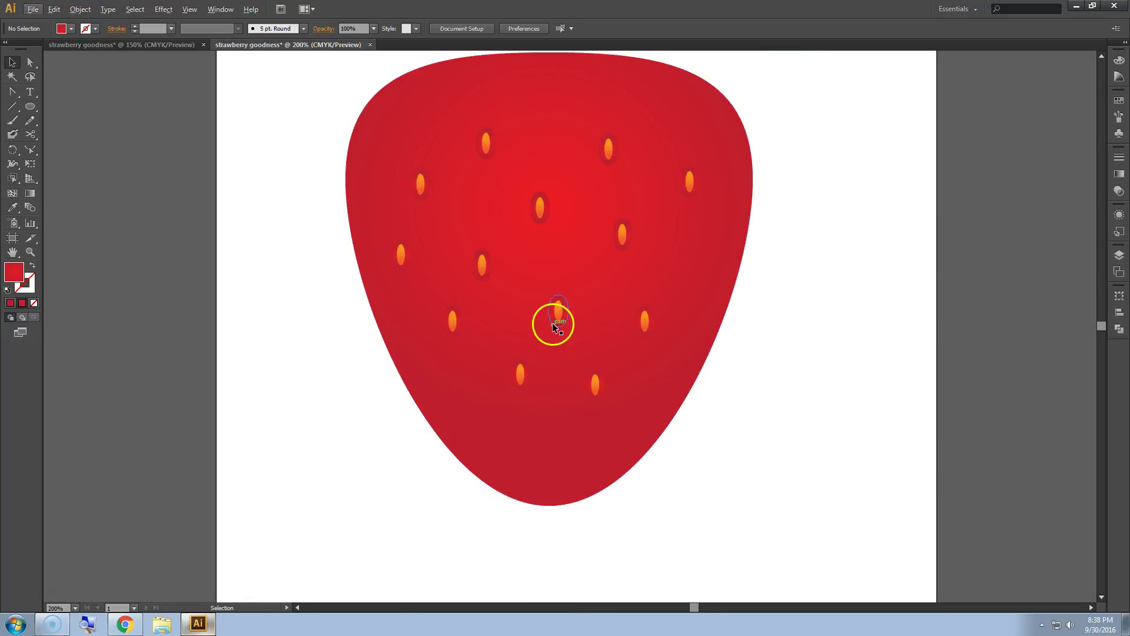
scroll(552, 323, "up", 1)
left_click(191, 10)
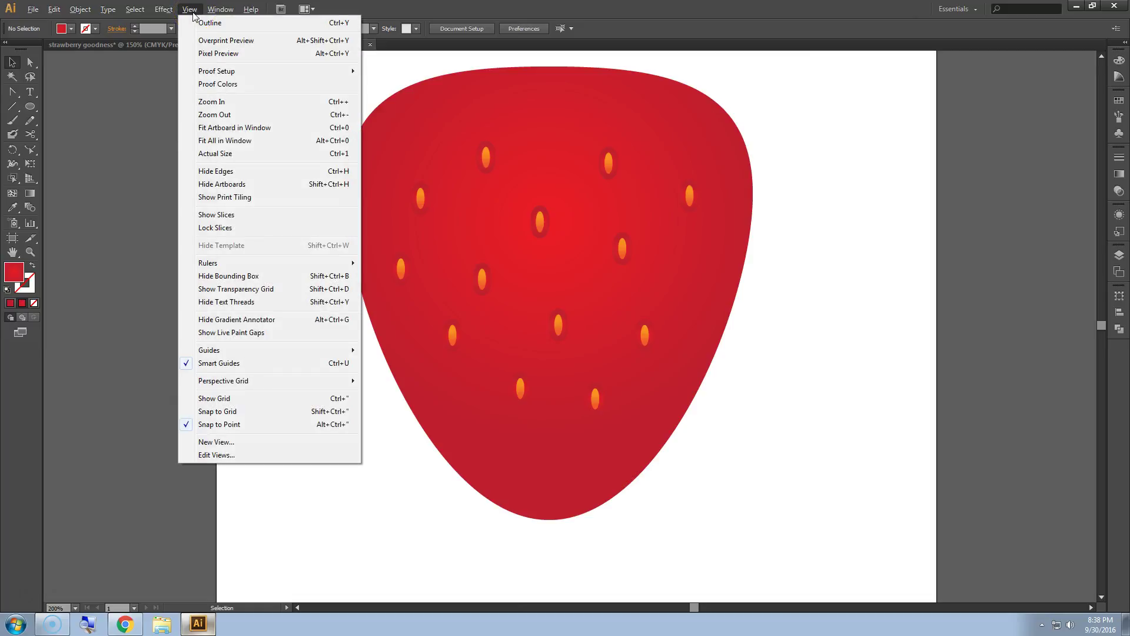
left_click(193, 15)
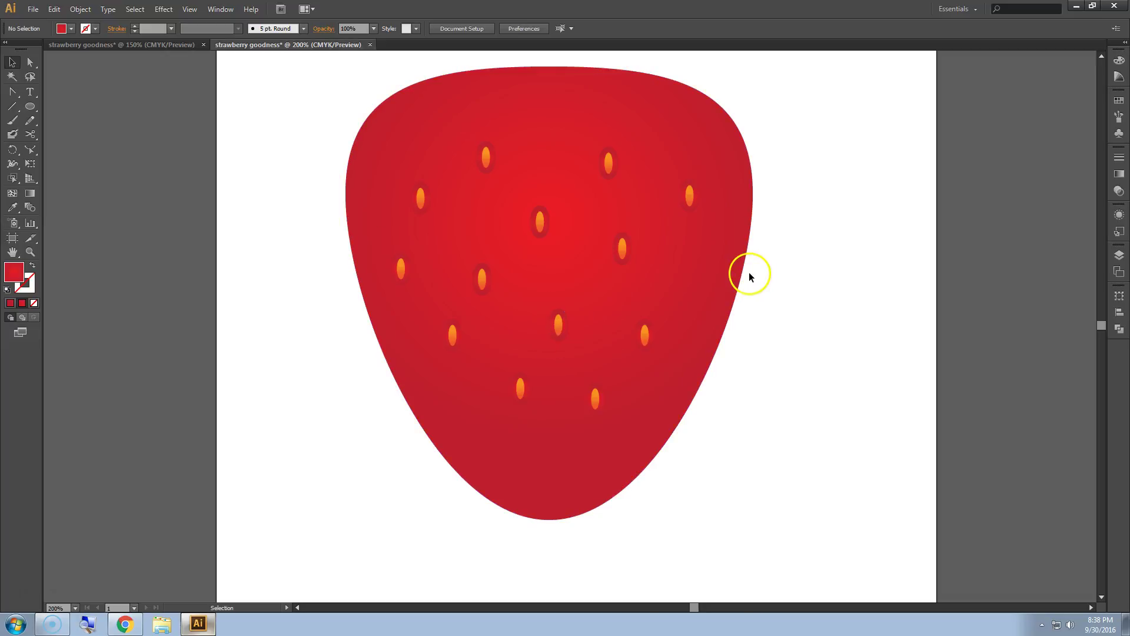
scroll(525, 291, "up", 2)
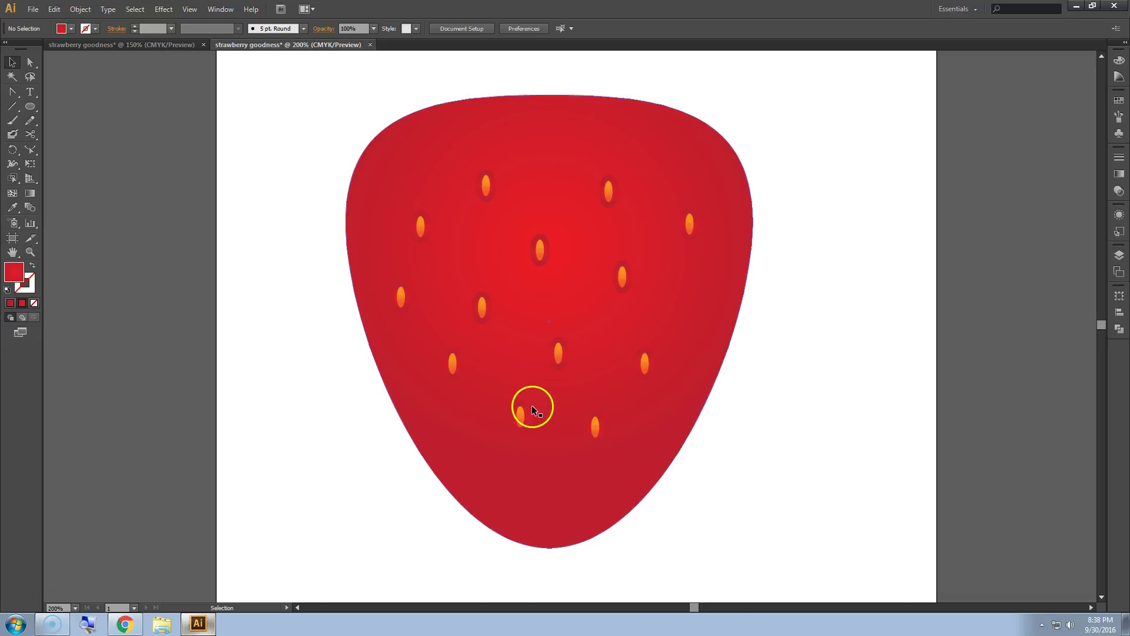
left_click(160, 44)
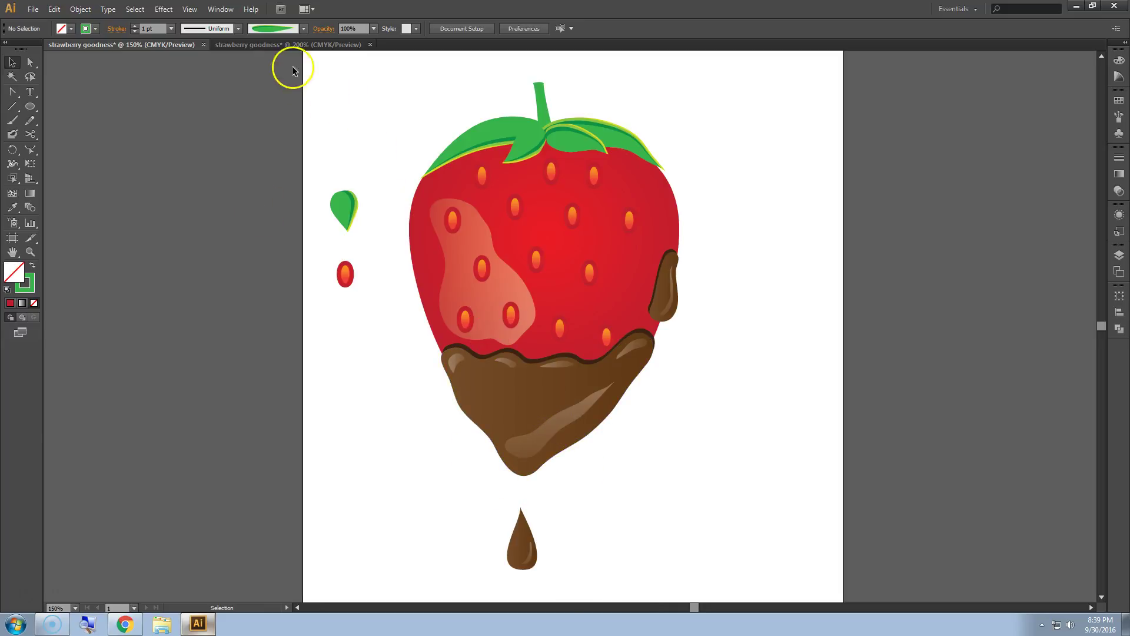
left_click(283, 45)
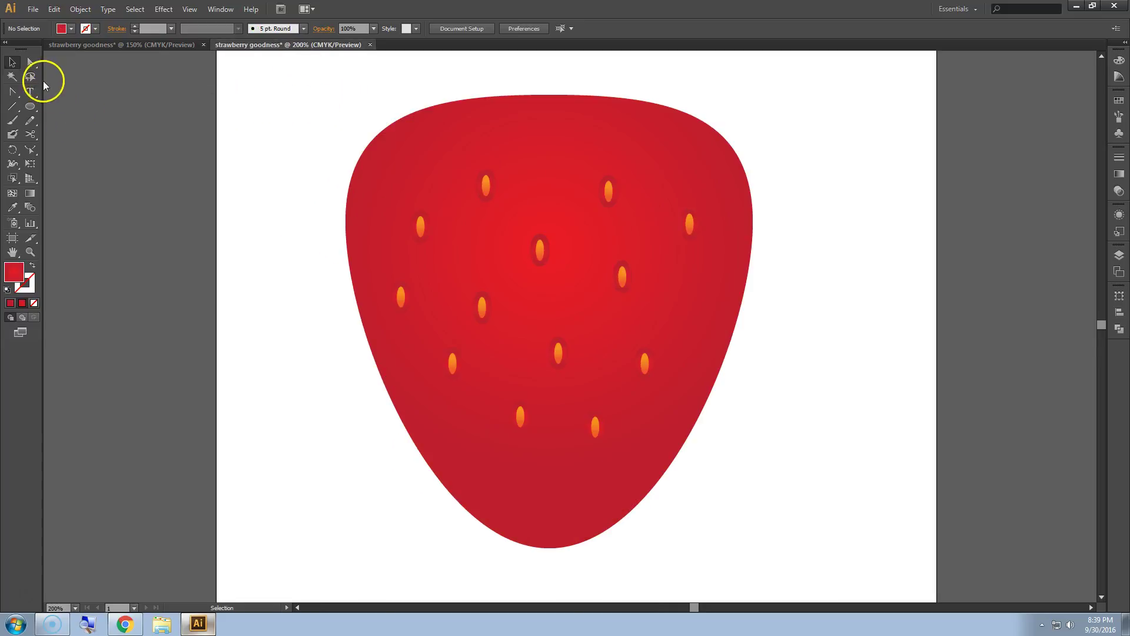
Lower the Pencil tool's Fidelity slightly and accept its options with filling of new pencil strokes enabled.
double_click(30, 121)
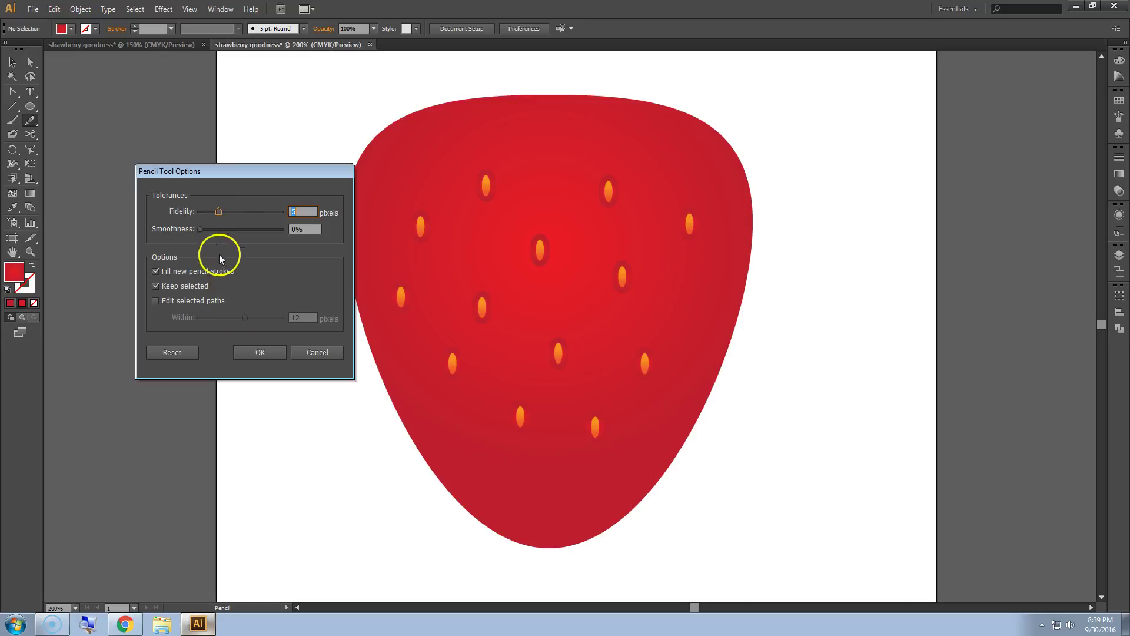
left_click_drag(220, 211, 216, 213)
left_click(253, 351)
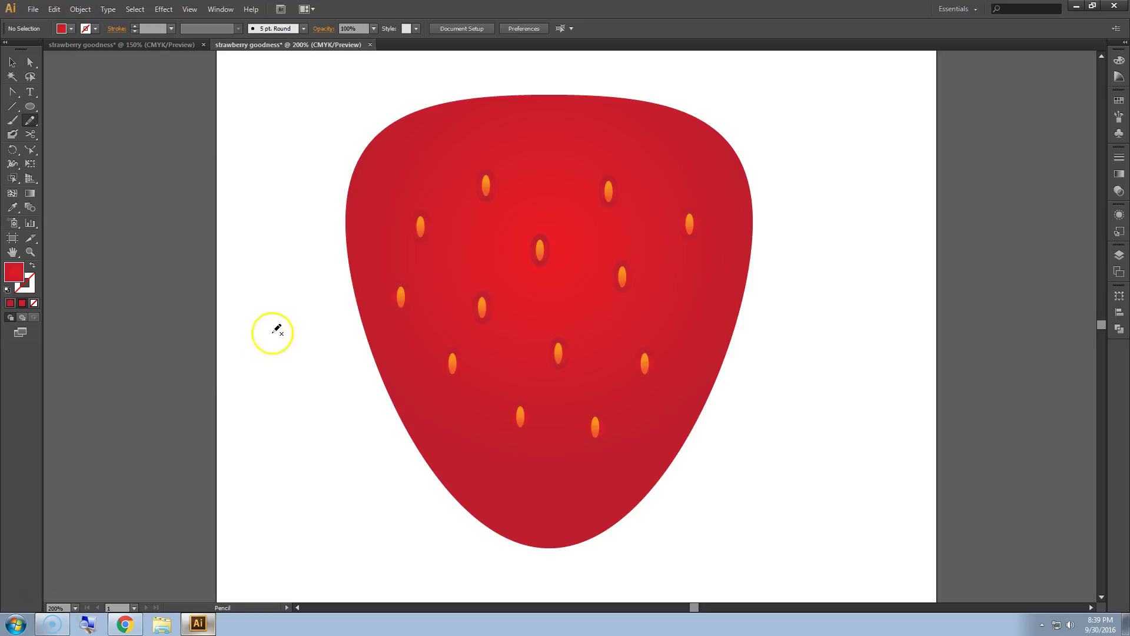
mouse_move(246, 276)
left_mouse_down()
mouse_move(263, 257)
mouse_move(294, 272)
mouse_move(306, 335)
mouse_move(260, 336)
mouse_move(250, 307)
left_mouse_up()
left_click_drag(250, 307, 246, 278)
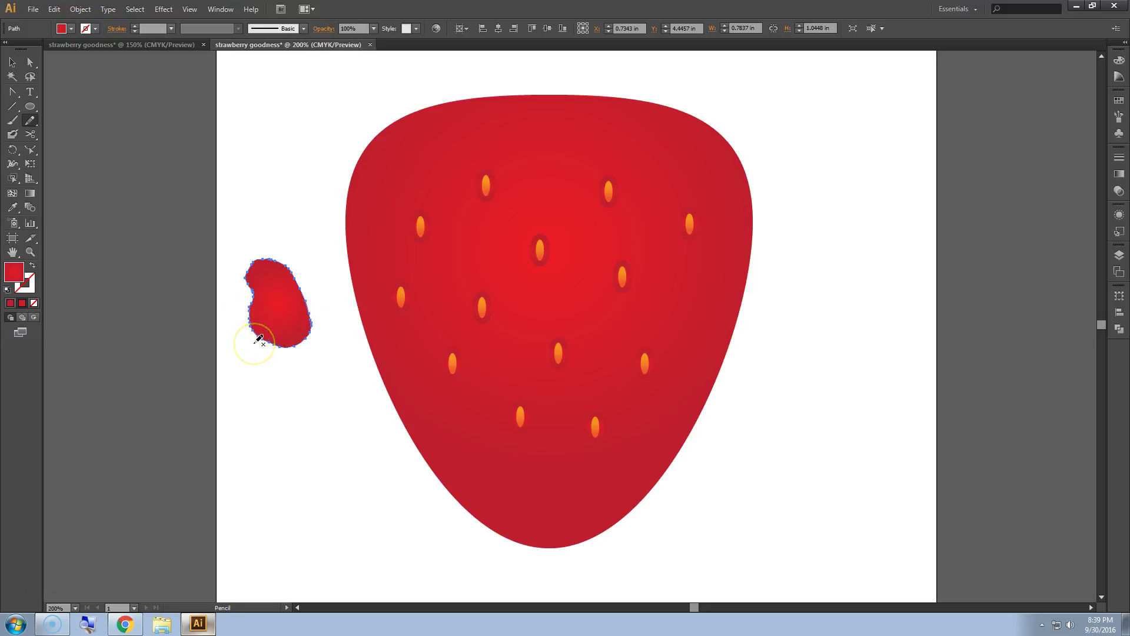
key("Delete")
Draw a small freehand closed shape about 0.56 in wide and 0.71 in high with the Pencil tool beside the strawberry.
mouse_move(248, 278)
left_mouse_down()
mouse_move(283, 254)
mouse_move(279, 272)
mouse_move(294, 268)
mouse_move(276, 313)
mouse_move(254, 279)
left_mouse_up()
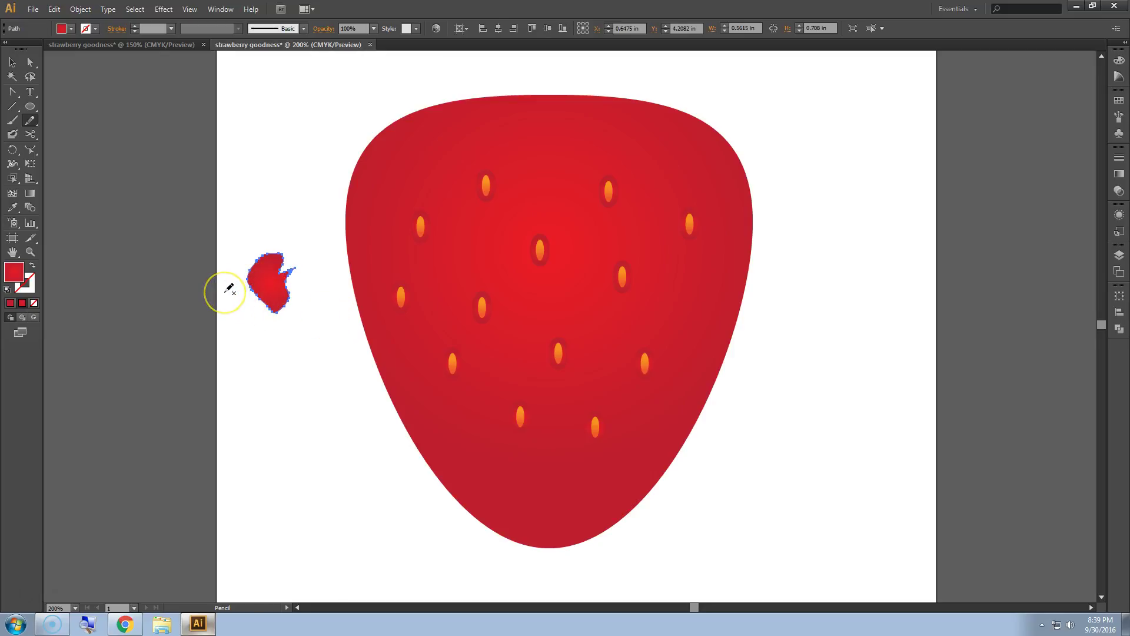
Delete the freehand test shape and set the Pencil tool's Fidelity to 5 pixels and Smoothness to 9%.
key("Delete")
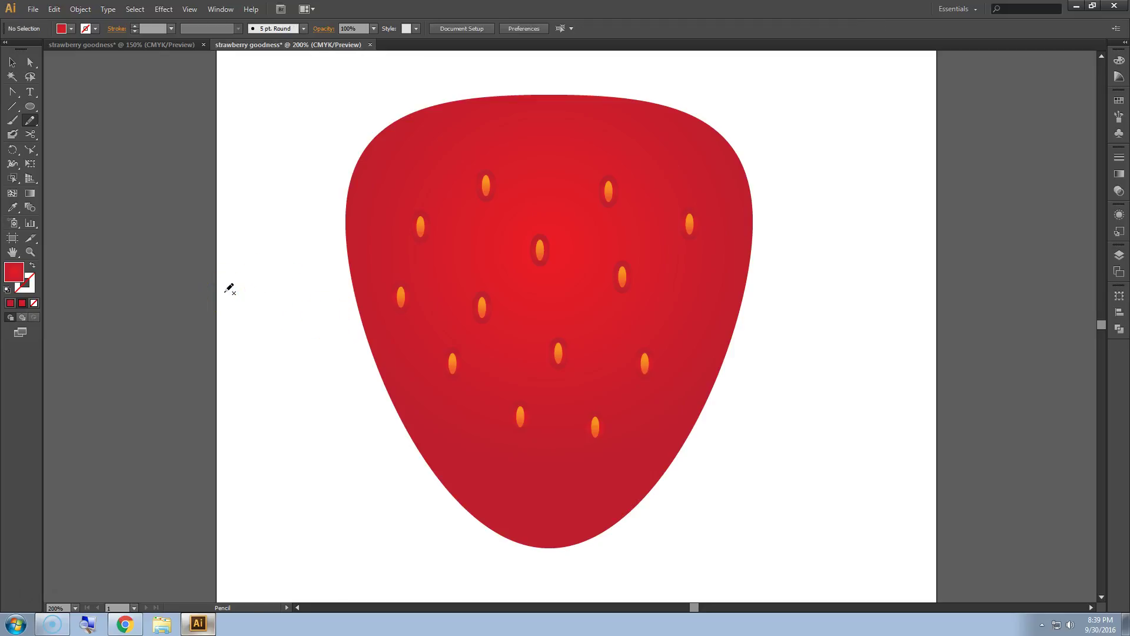
double_click(29, 121)
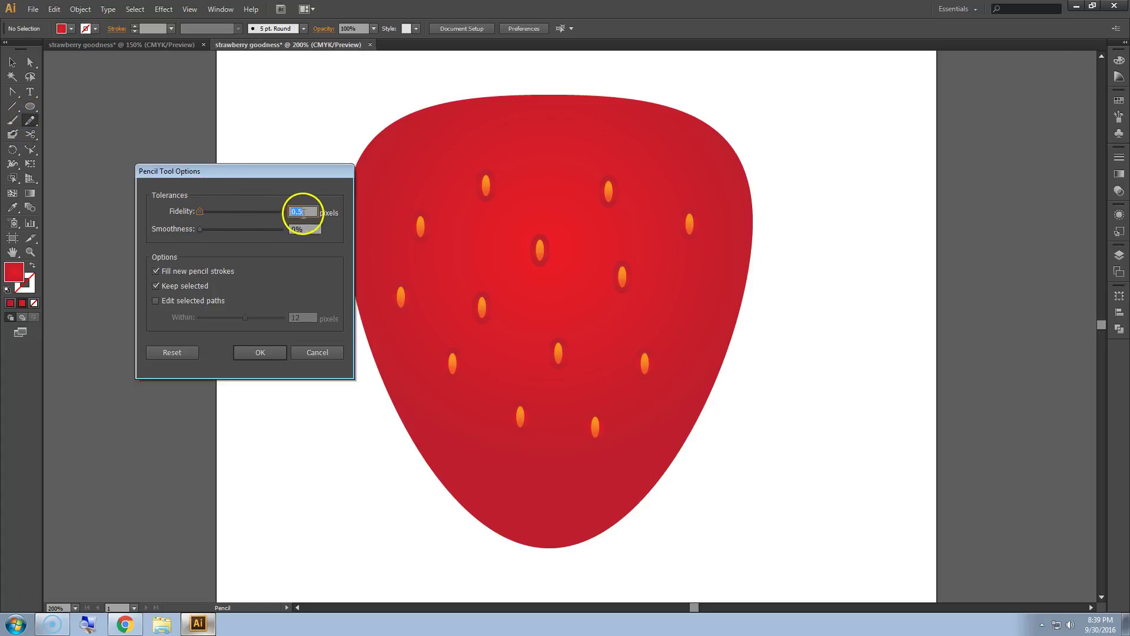
type("5")
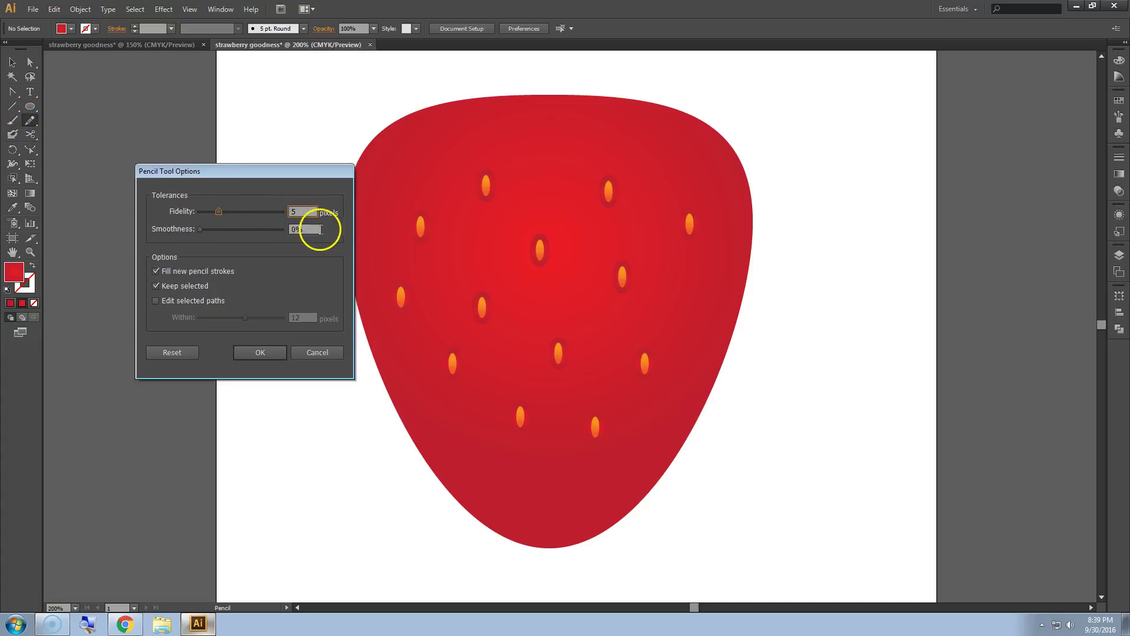
left_click_drag(199, 230, 207, 229)
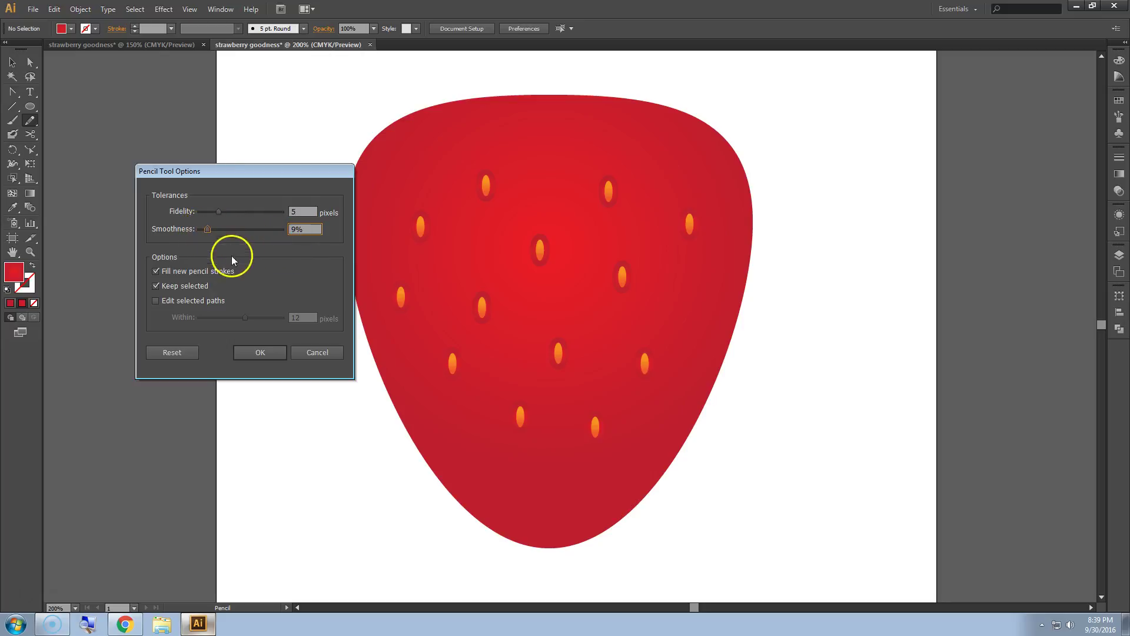
left_click(260, 354)
Try the Pencil settings on a small closed shape about 0.63 in wide and 0.86 in high beside the strawberry and delete it.
mouse_move(267, 246)
left_mouse_down()
mouse_move(245, 295)
mouse_move(258, 313)
mouse_move(275, 306)
mouse_move(286, 318)
mouse_move(284, 249)
left_mouse_up()
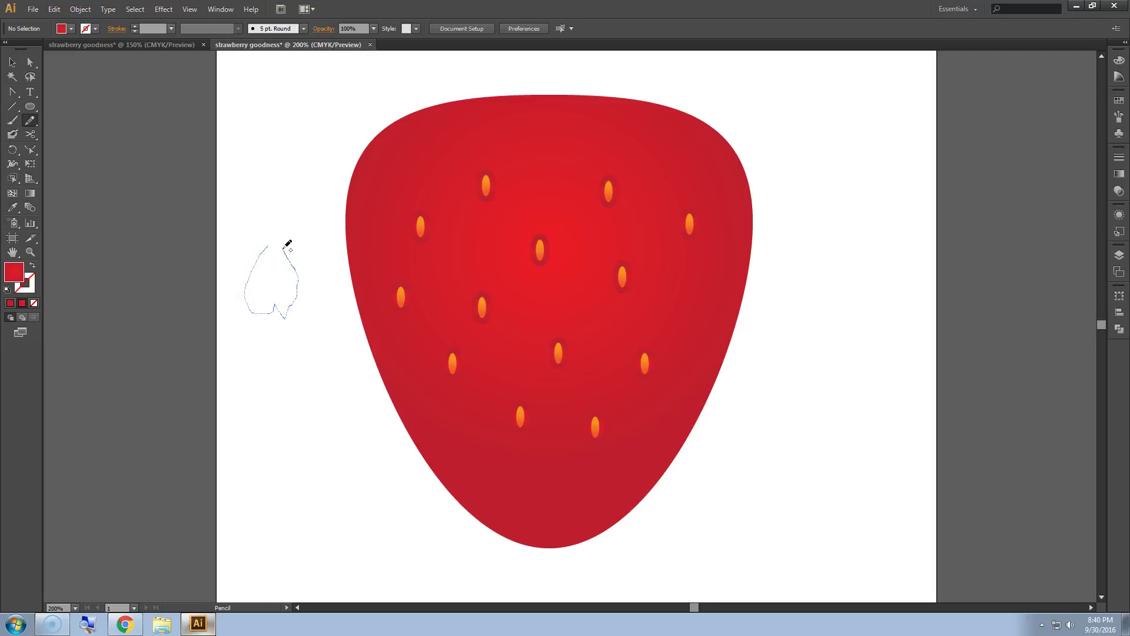
left_click_drag(276, 240, 271, 245)
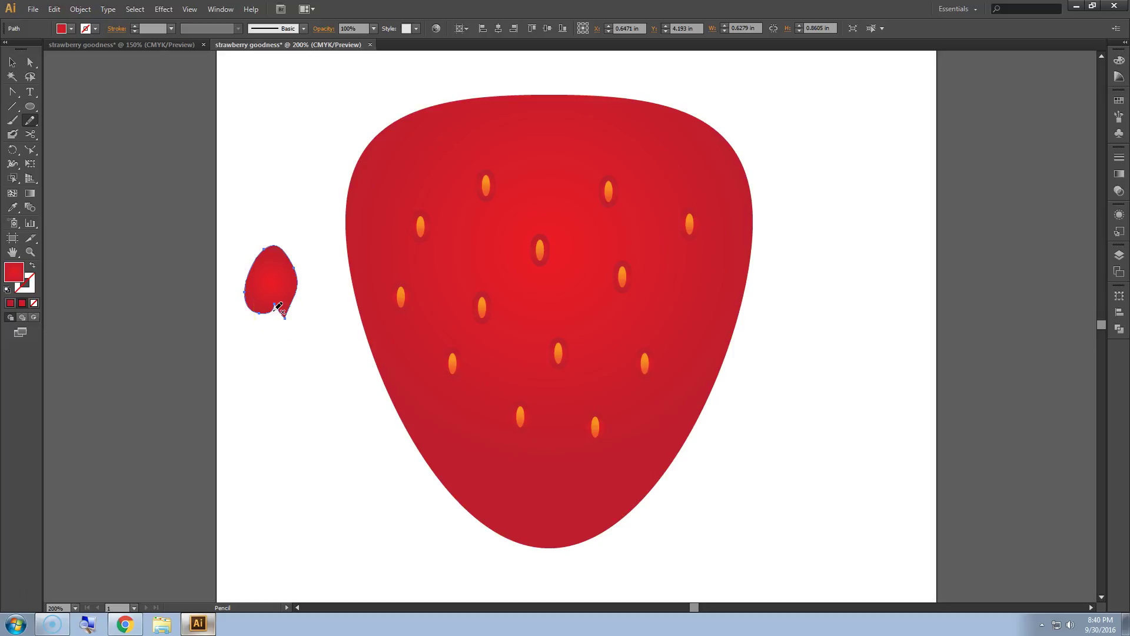
mouse_move(279, 306)
left_mouse_down()
mouse_move(272, 317)
mouse_move(263, 253)
mouse_move(279, 318)
mouse_move(263, 260)
mouse_move(253, 305)
mouse_move(295, 344)
mouse_move(293, 329)
left_mouse_up()
key("Delete")
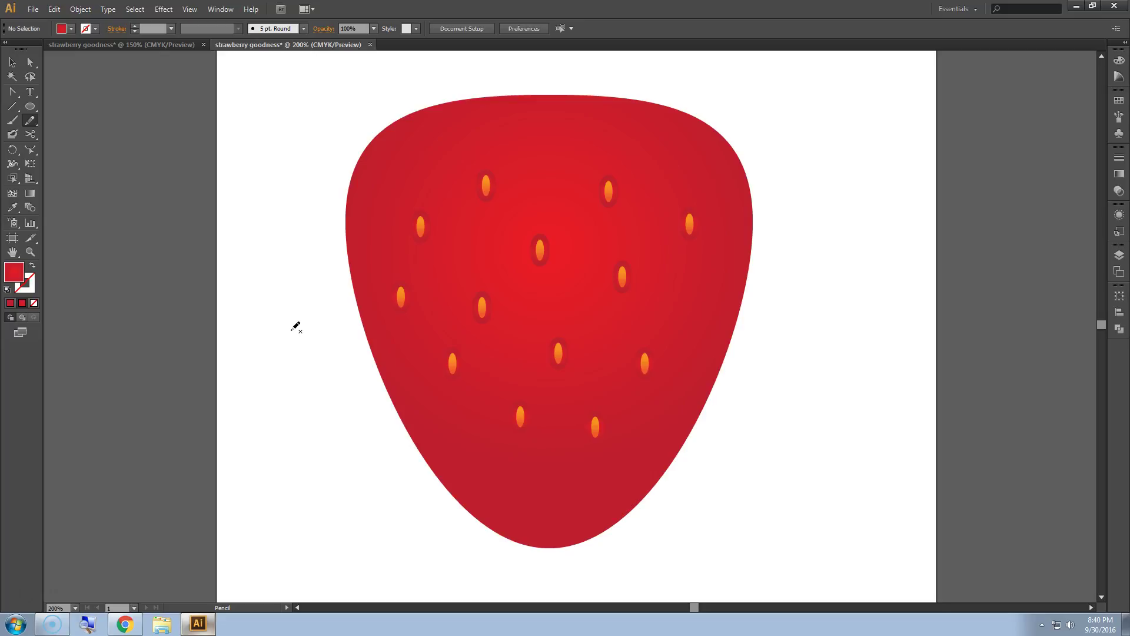
Lower the Pencil tool's Smoothness to its minimum and draw a three-lobed closed shape about 2.18 by 2.50 in over the strawberry's left seeds.
left_click(18, 107)
double_click(30, 120)
left_click_drag(207, 229, 190, 236)
left_click(259, 352)
mouse_move(424, 190)
left_mouse_down()
mouse_move(388, 205)
mouse_move(391, 245)
mouse_move(441, 315)
mouse_move(429, 375)
mouse_move(440, 396)
mouse_move(481, 387)
mouse_move(493, 340)
mouse_move(566, 240)
mouse_move(546, 210)
mouse_move(479, 225)
mouse_move(428, 184)
left_mouse_up()
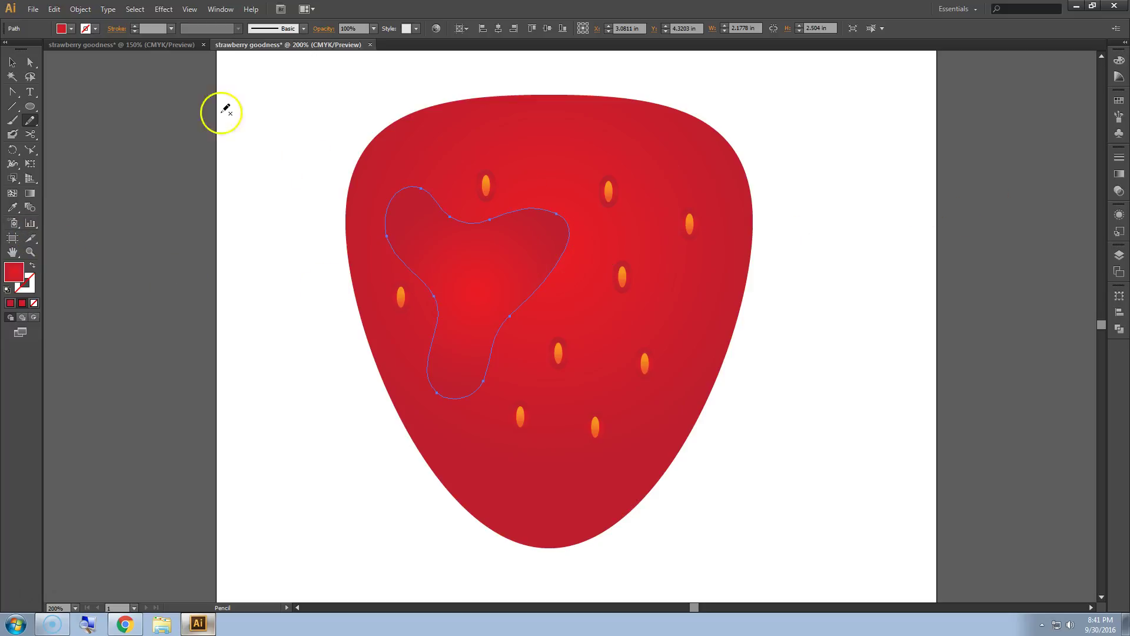
Change the inner color stop of the three-lobed shape's radial gradient to white at 40% opacity.
left_click(12, 61)
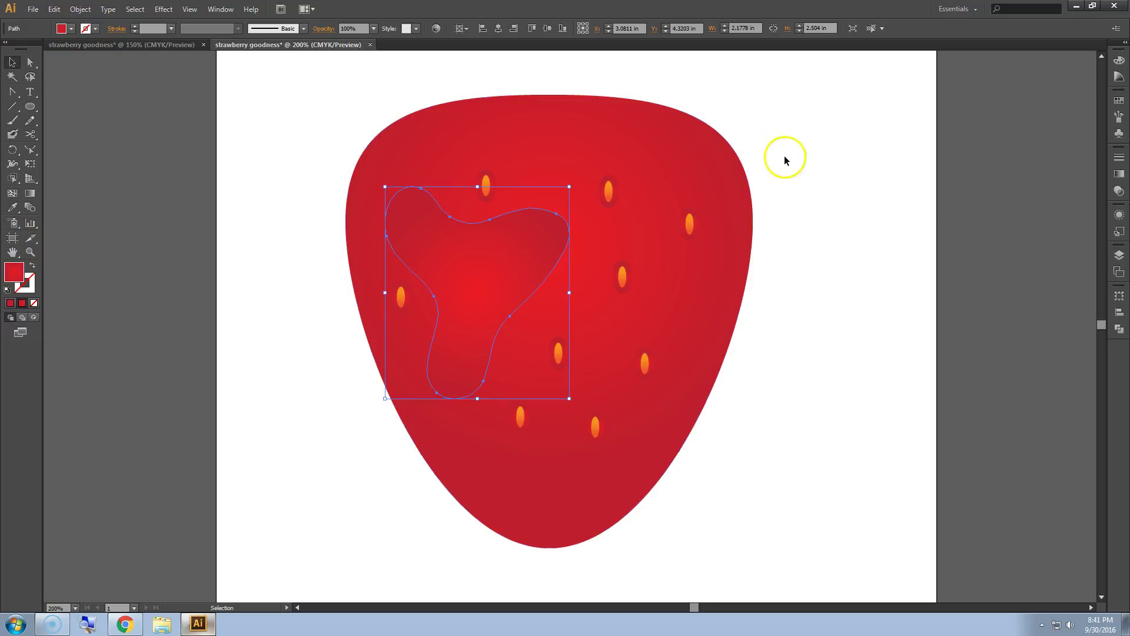
left_click(1119, 175)
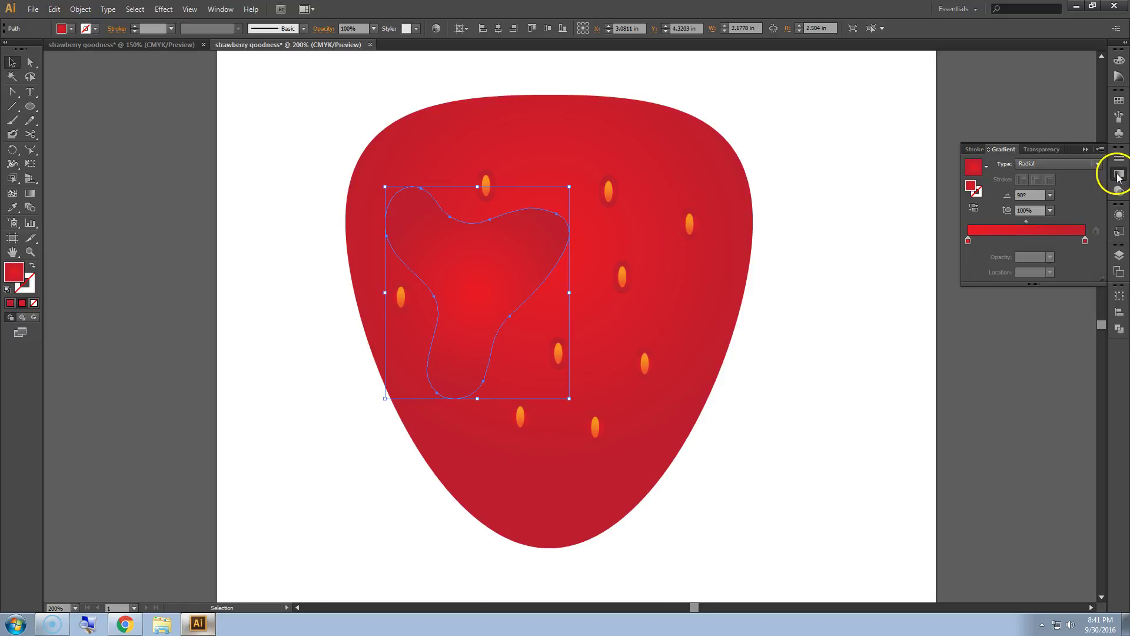
left_click(969, 240)
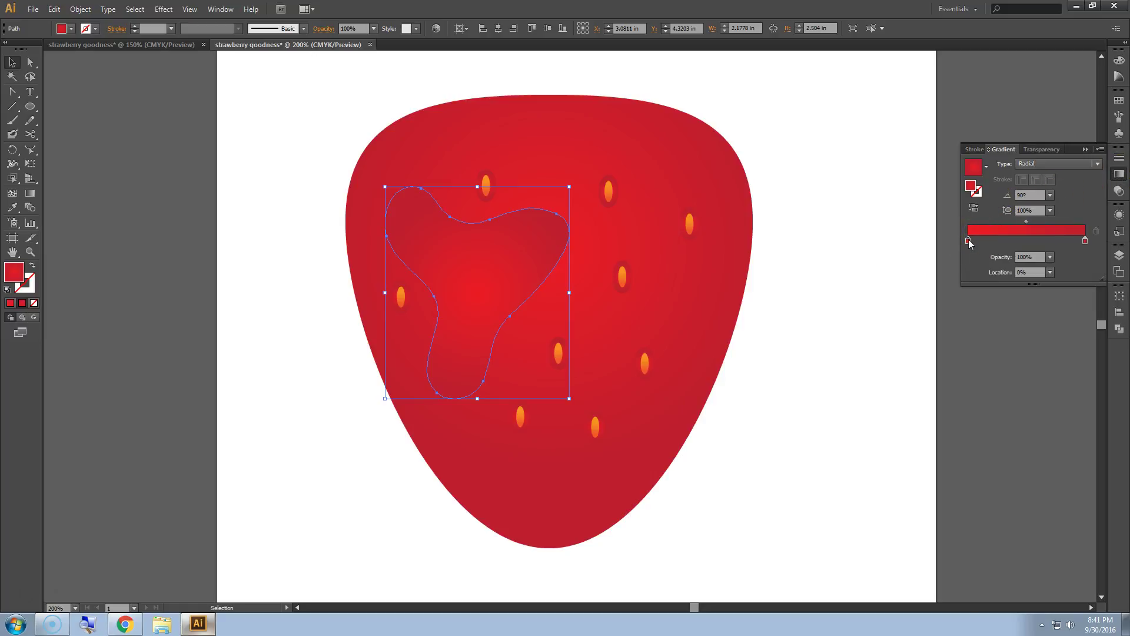
double_click(967, 242)
left_click(949, 277)
left_click(1000, 263)
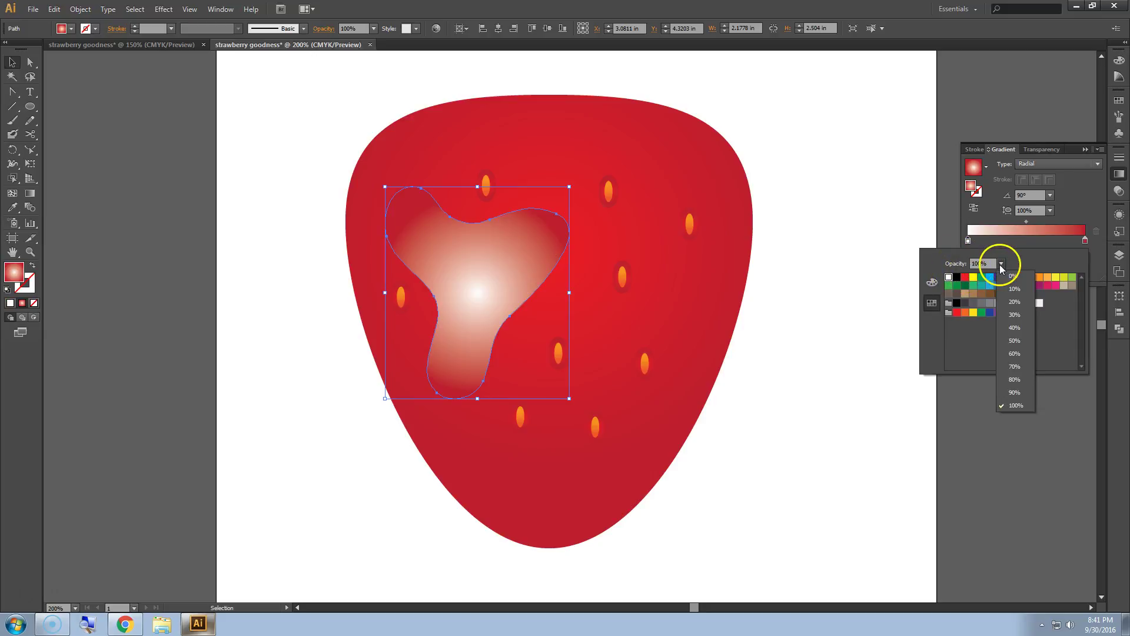
left_click(1014, 289)
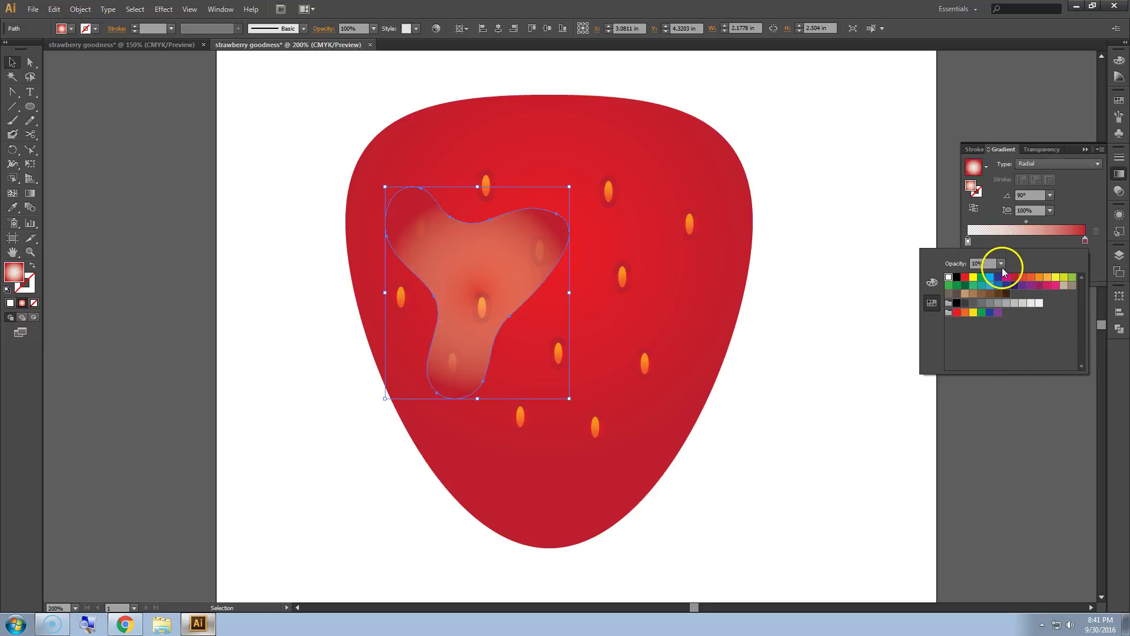
left_click(1001, 267)
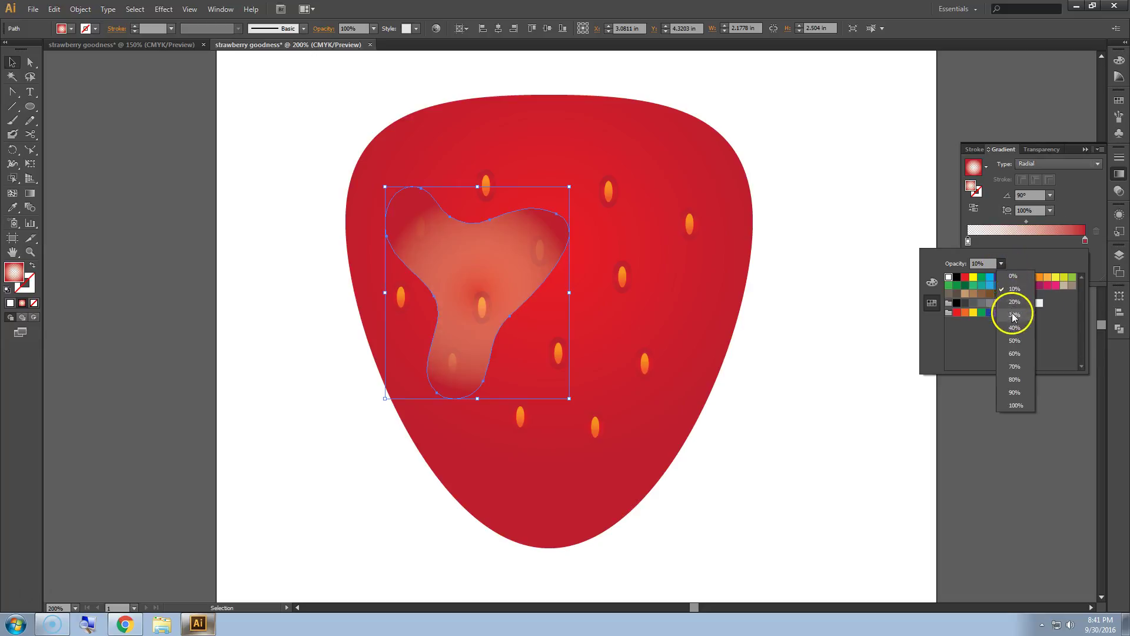
left_click(1015, 328)
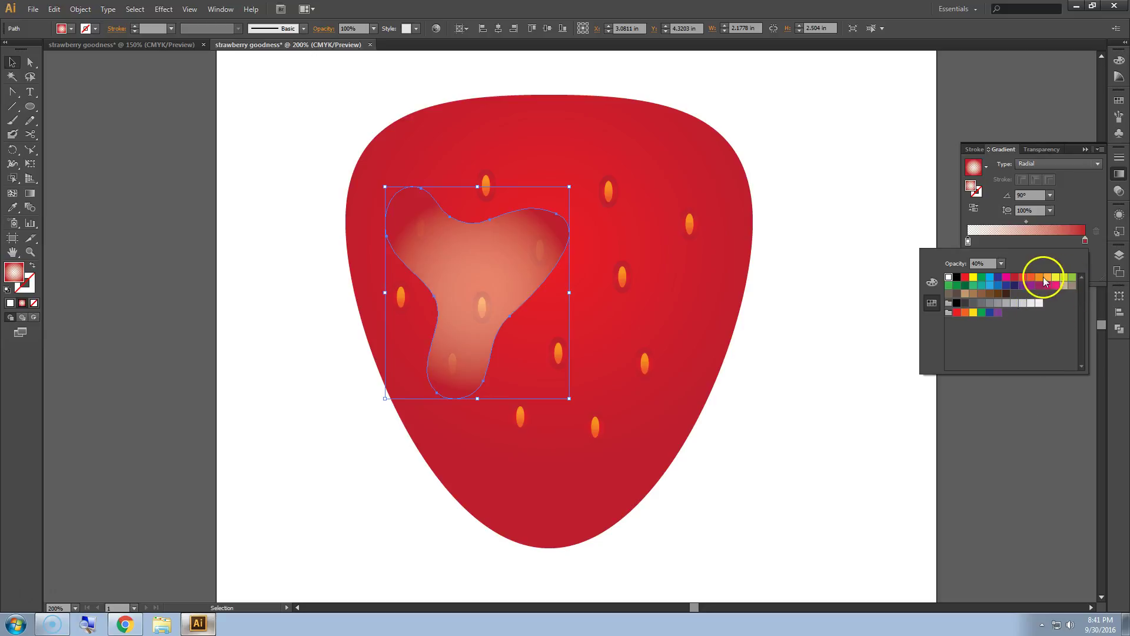
Change the outer color stop of the shape's gradient to white at 10% opacity.
double_click(1085, 241)
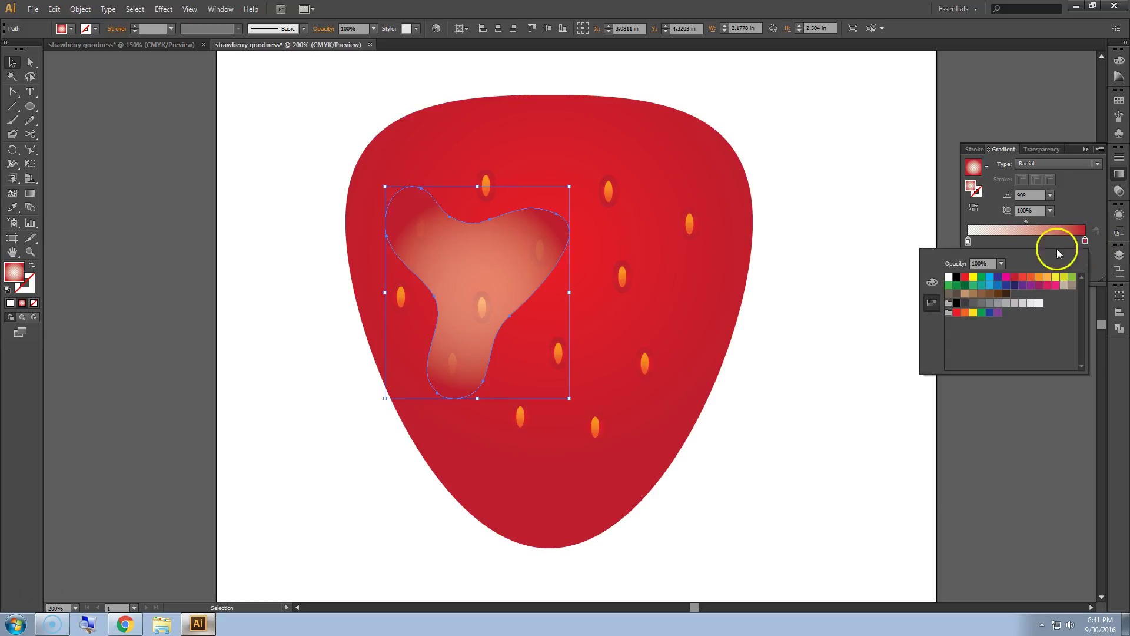
left_click(949, 277)
left_click(1001, 263)
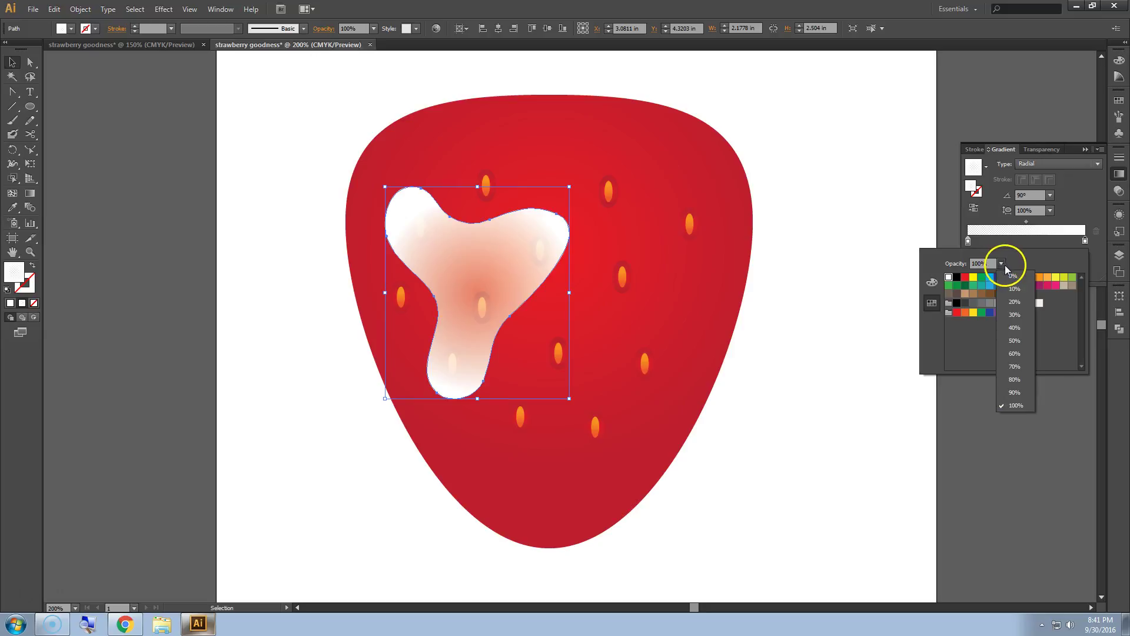
left_click(1015, 290)
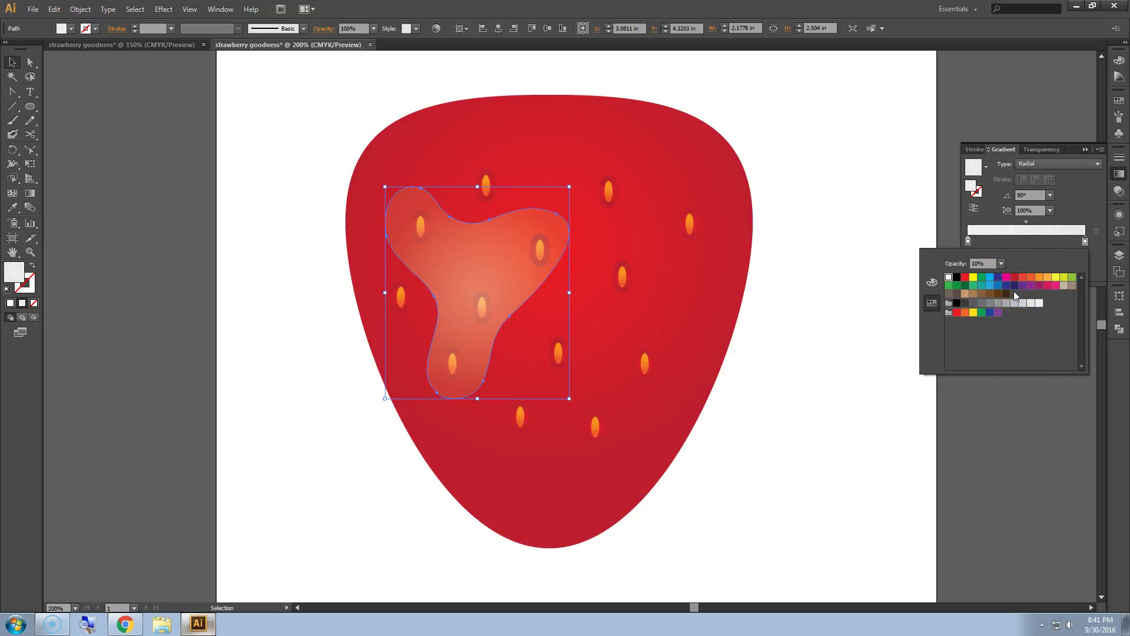
left_click(866, 189)
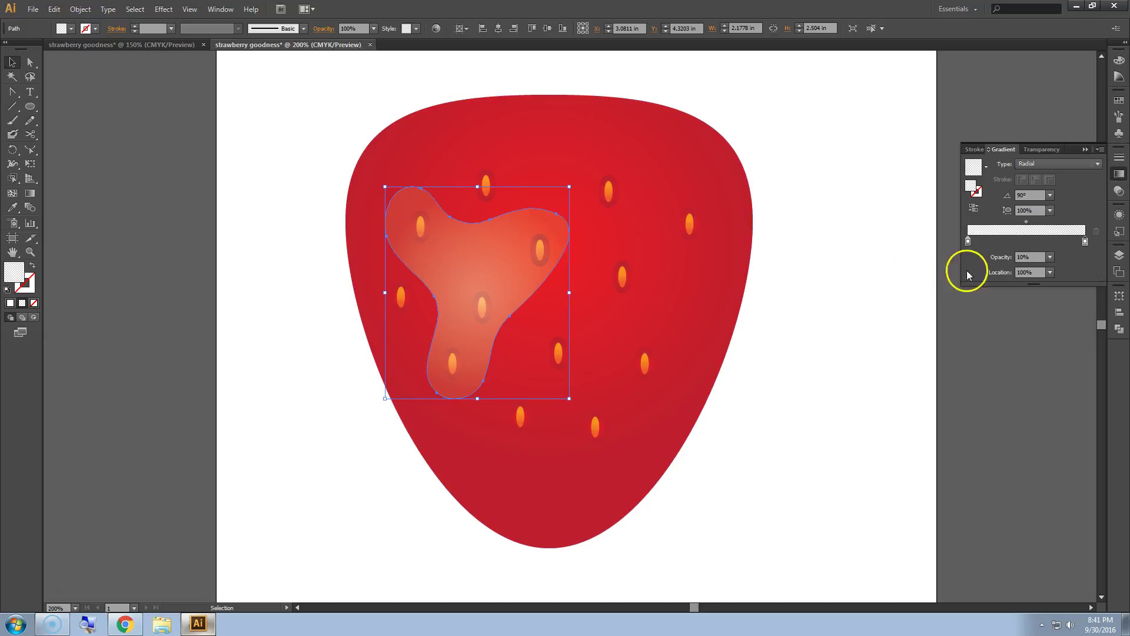
Move the white highlight path below the seeds group and above the strawberry body in the layer order.
left_click(1119, 256)
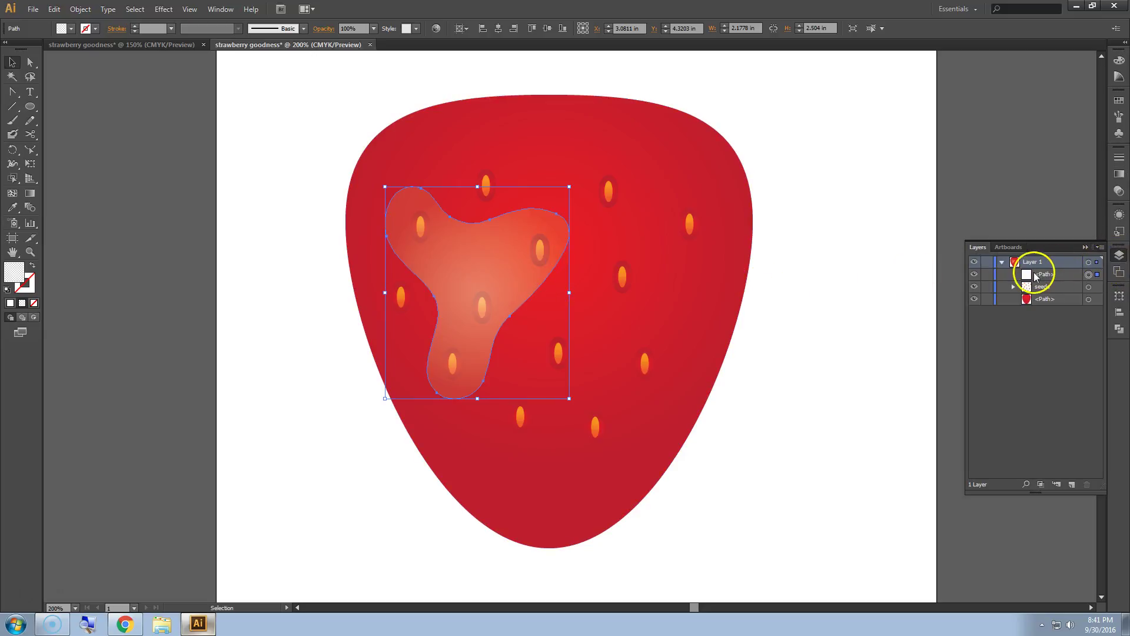
left_click_drag(1039, 272, 1044, 299)
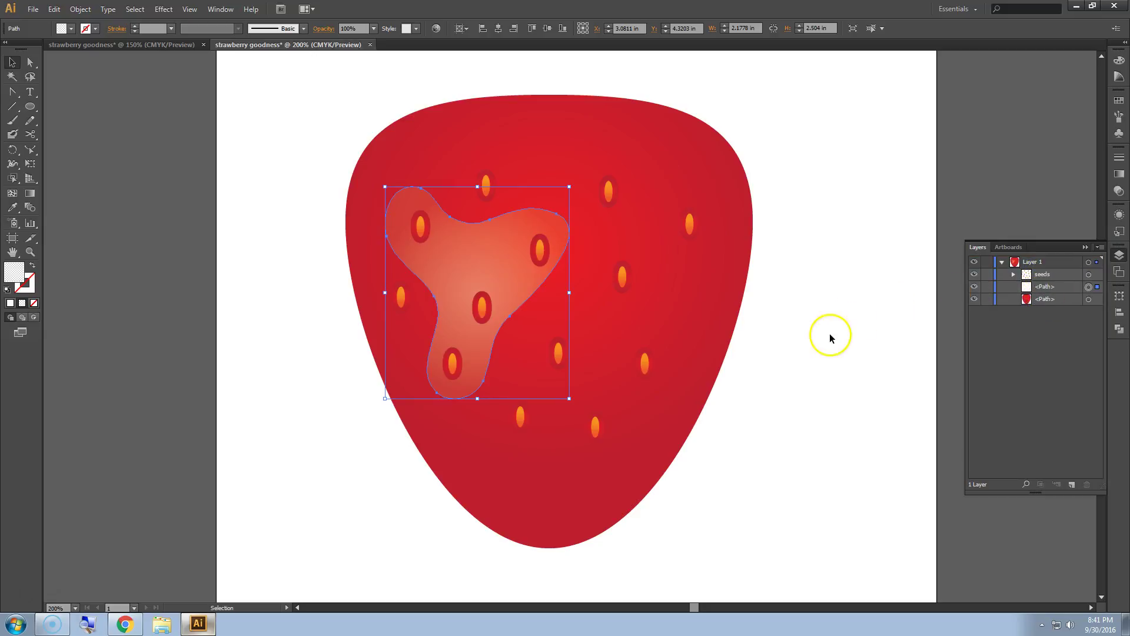
left_click(914, 288)
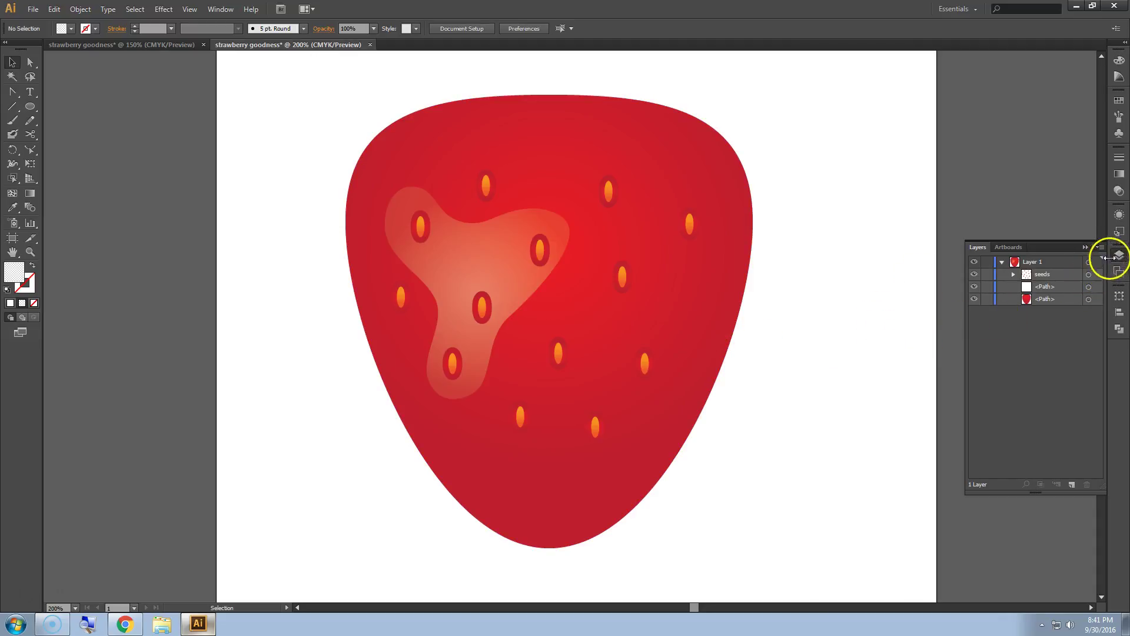
Try a Linear gradient on the highlight shape and return its type to Radial.
left_click(516, 287)
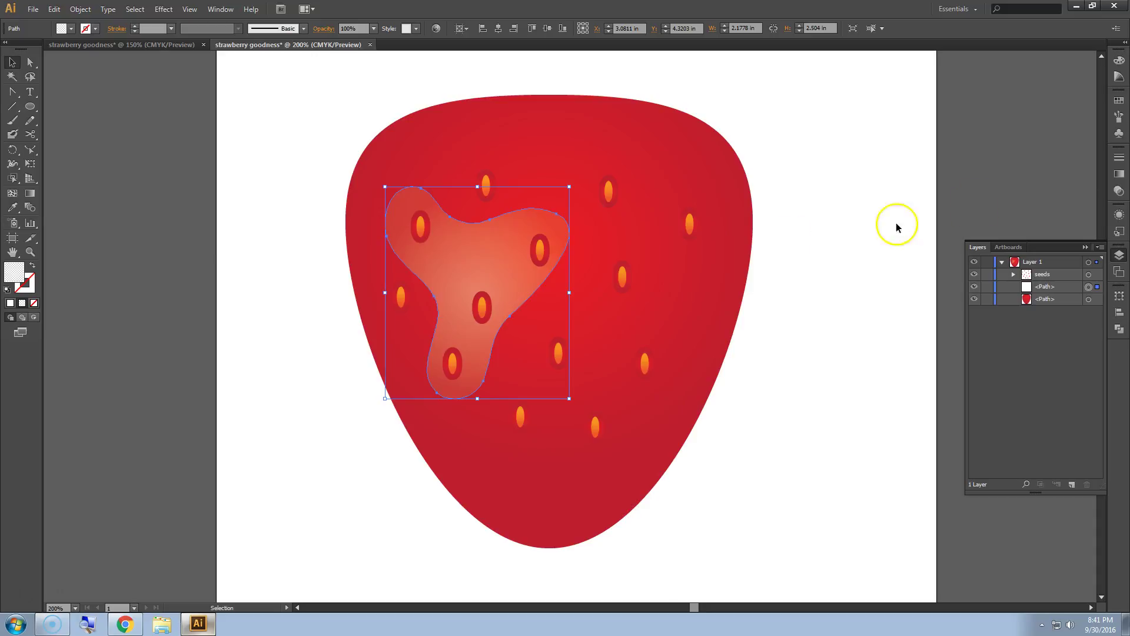
left_click(1118, 172)
left_click(1053, 167)
left_click(1050, 176)
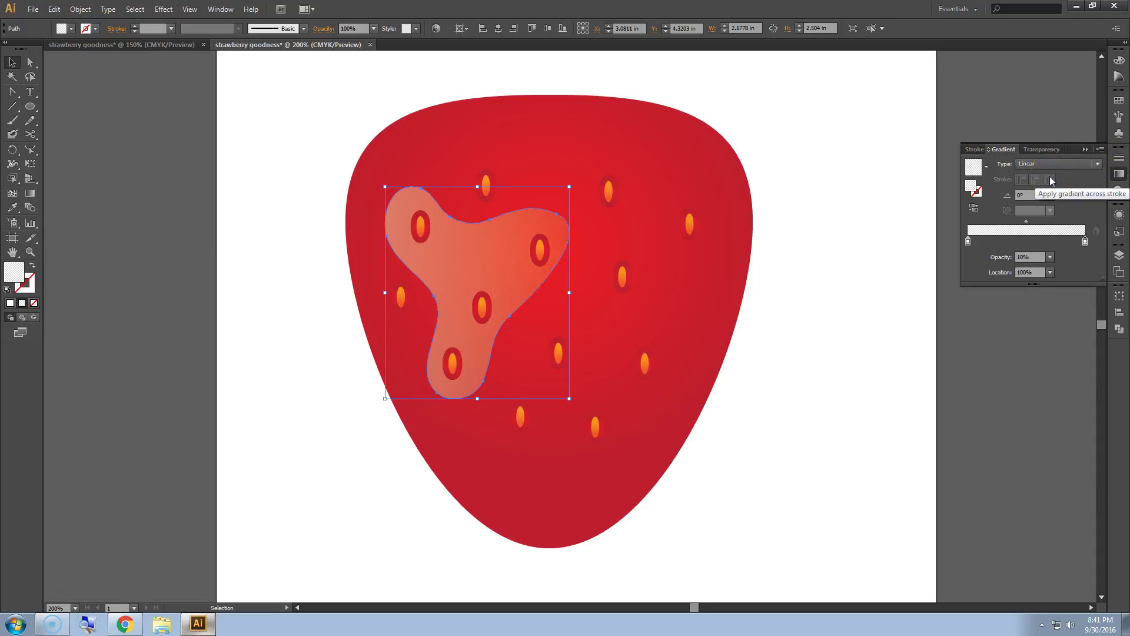
left_click(1051, 167)
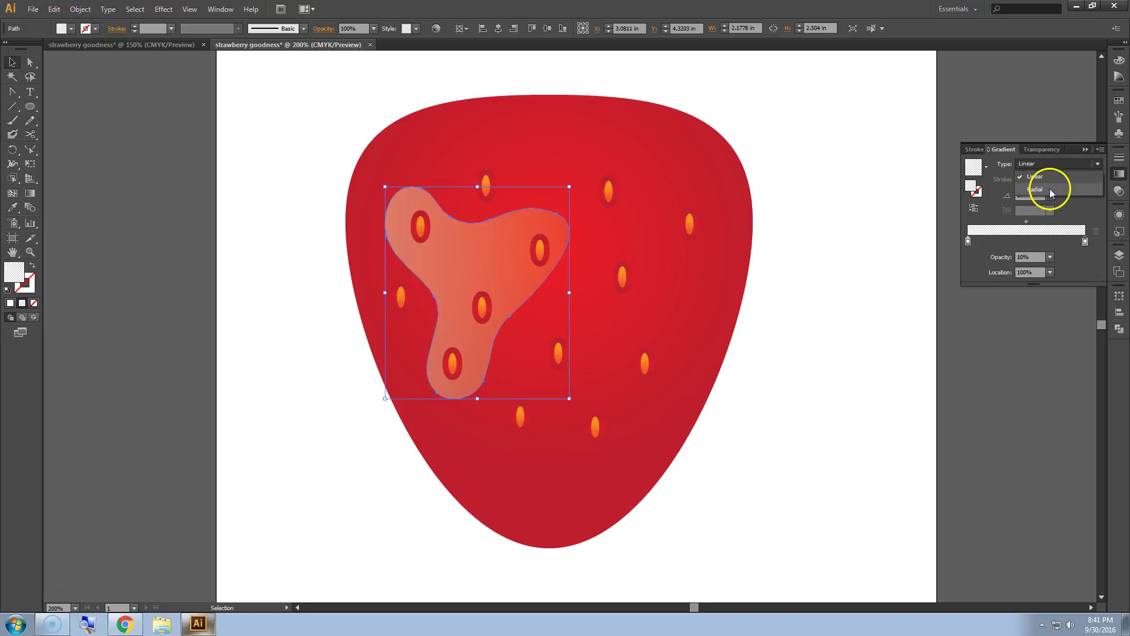
left_click(1050, 188)
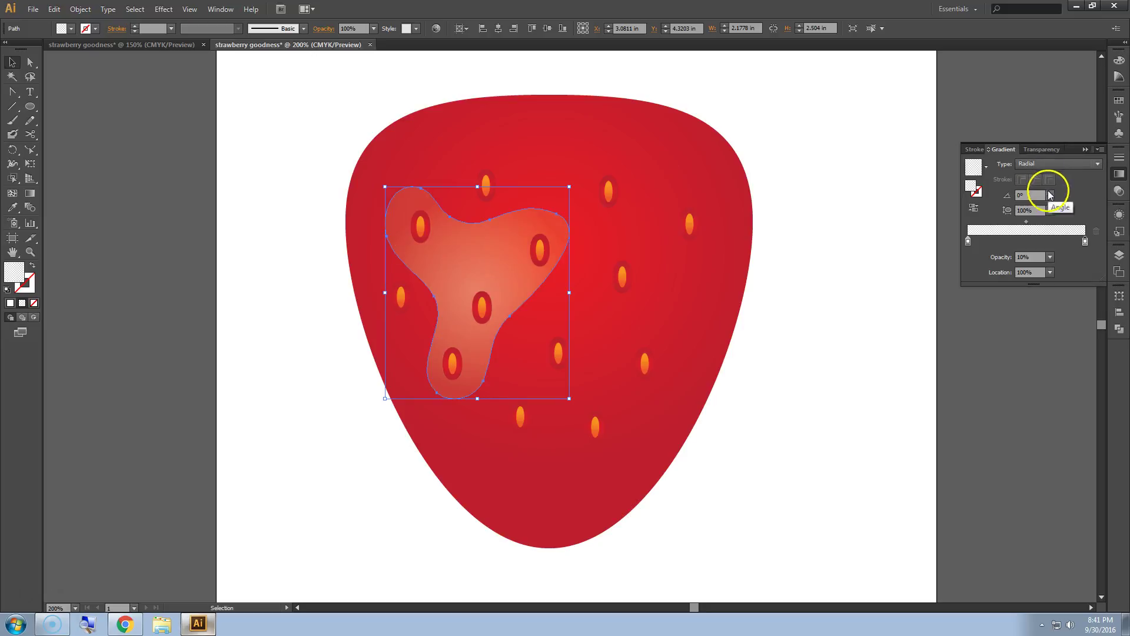
left_click(875, 362)
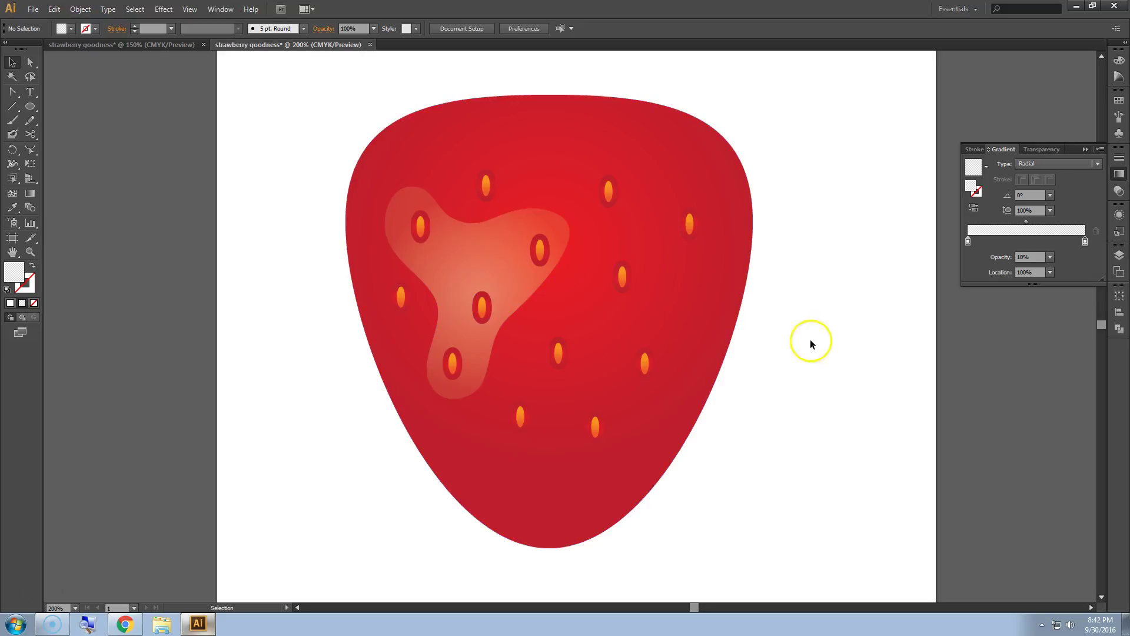
left_click(1118, 255)
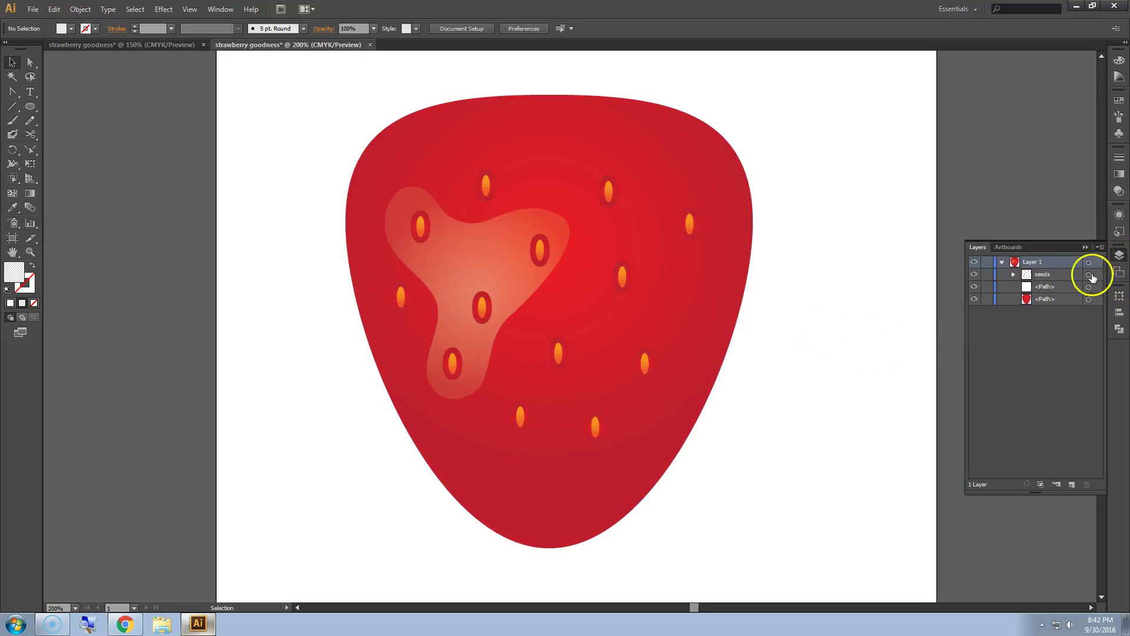
left_click(484, 309)
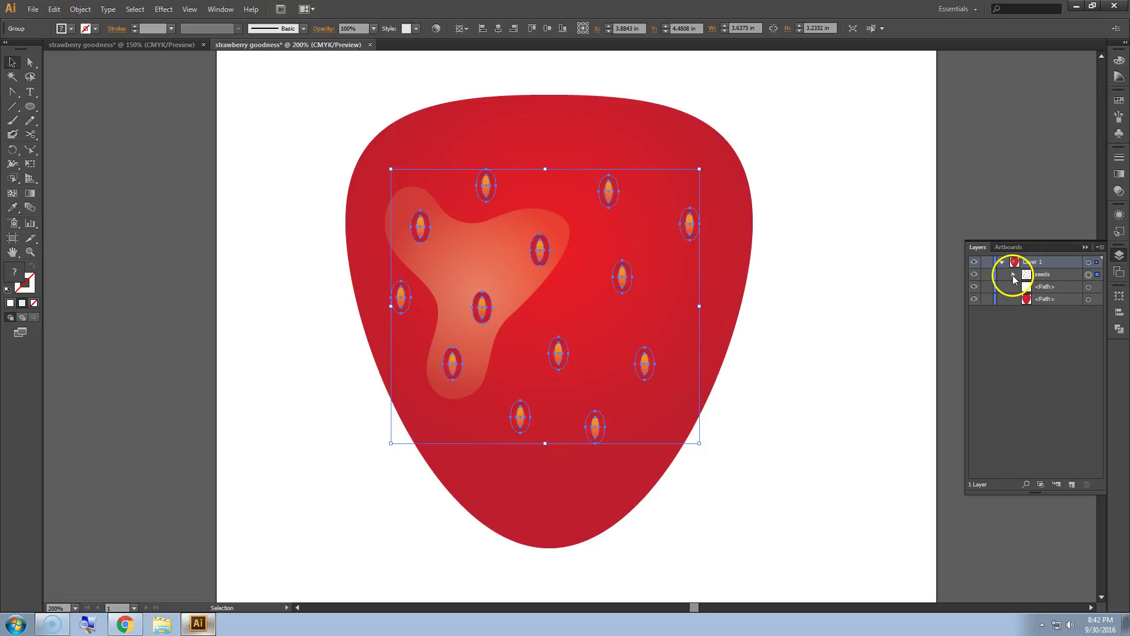
left_click(1013, 275)
left_click(1014, 275)
left_click(786, 276)
Select only the seed in the middle of the highlight within the seeds group and move it slightly up and to the left.
left_click(30, 62)
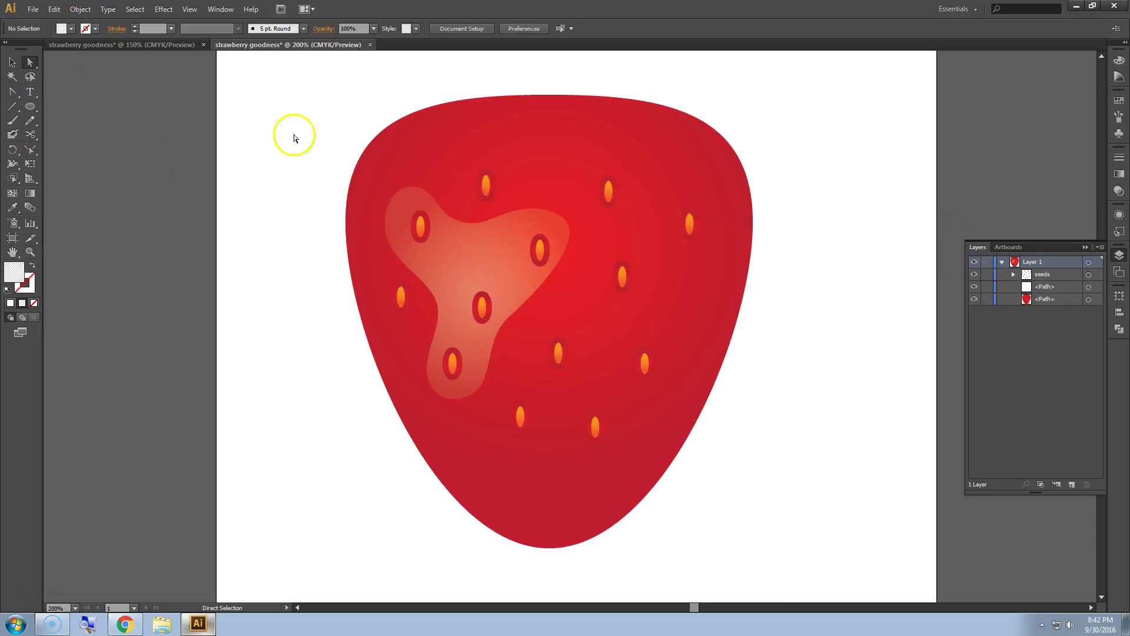
left_click(487, 315)
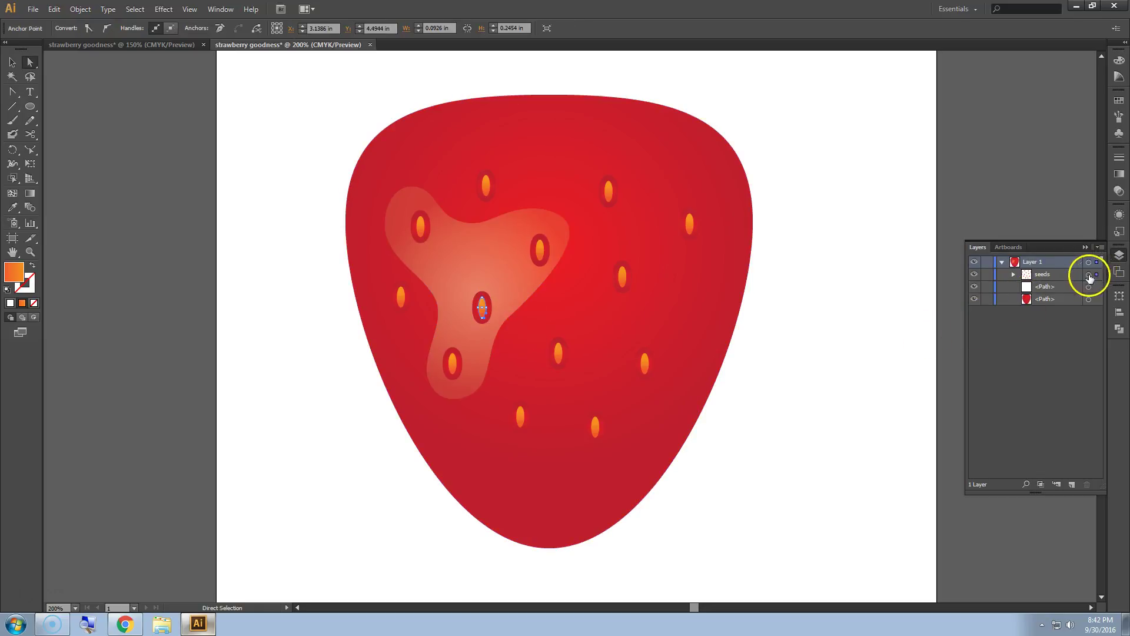
left_click(1014, 275)
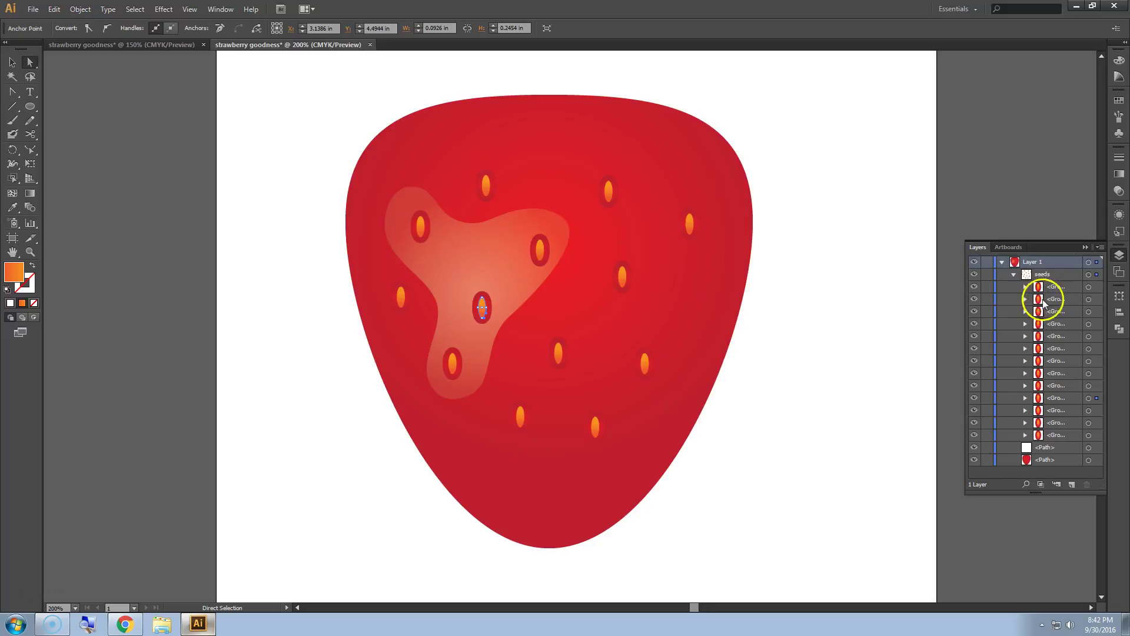
left_click(1089, 398)
left_click(13, 63)
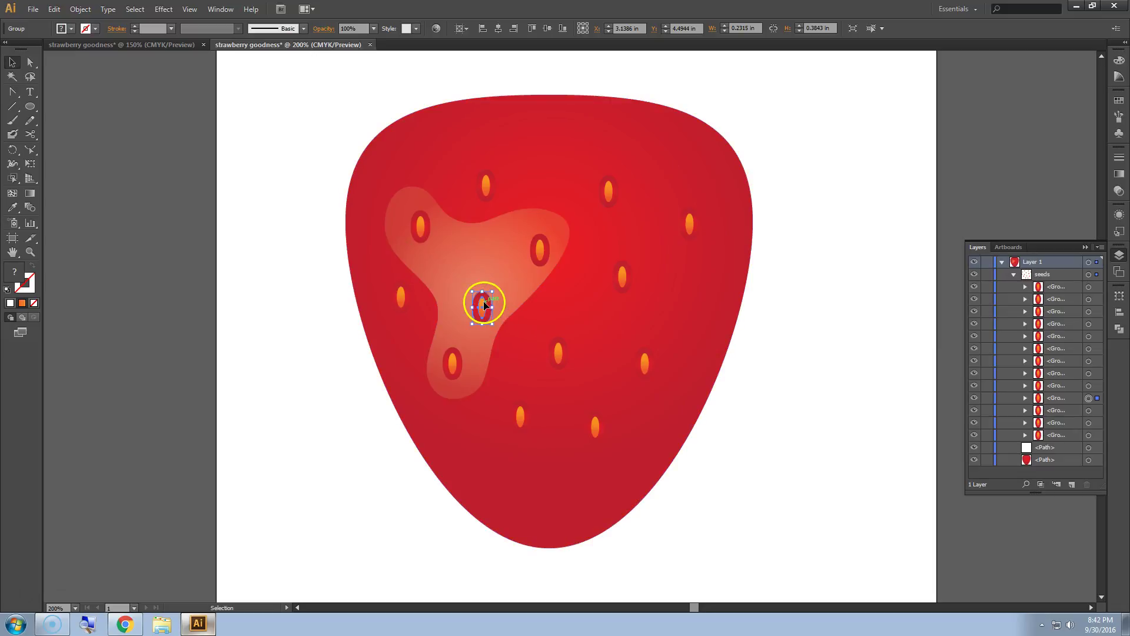
left_click_drag(488, 302, 481, 291)
left_click(804, 390)
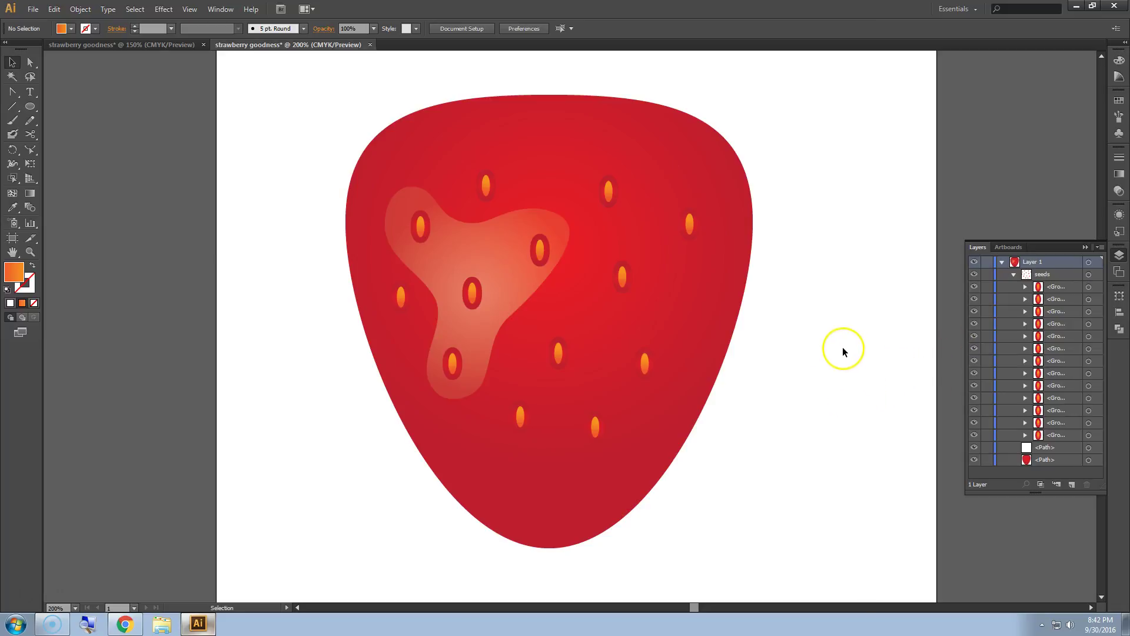
left_click(1014, 275)
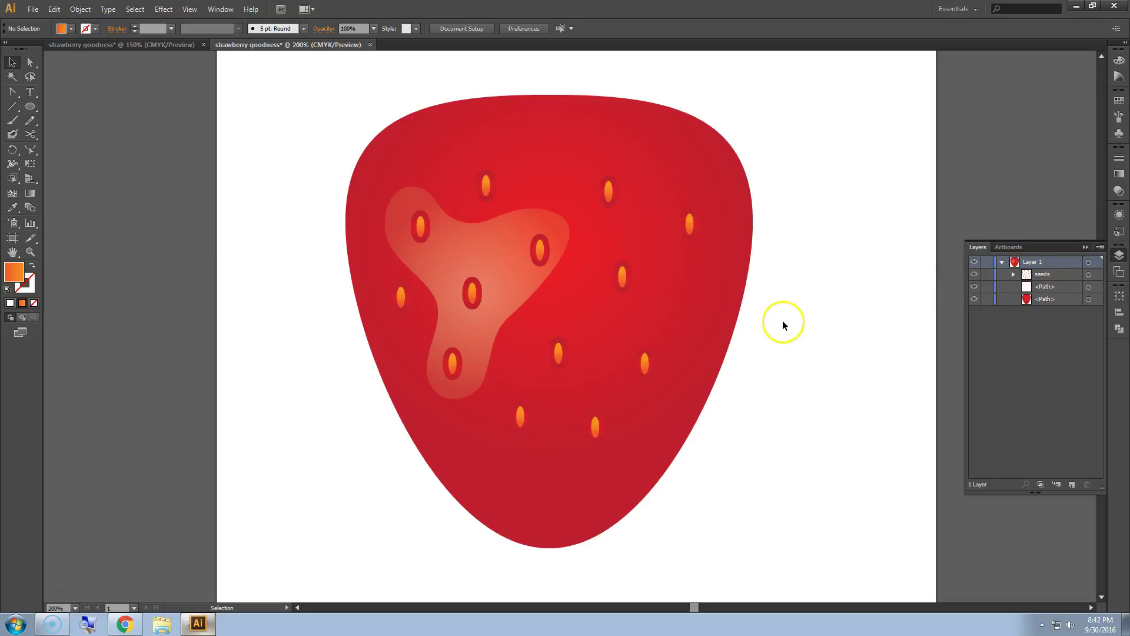
Draw a closed, wavy chocolate-dip shape over the strawberry's lower tip with the Pencil tool, about 4.15 in wide and 2.46 in high.
scroll(659, 290, "down", 3)
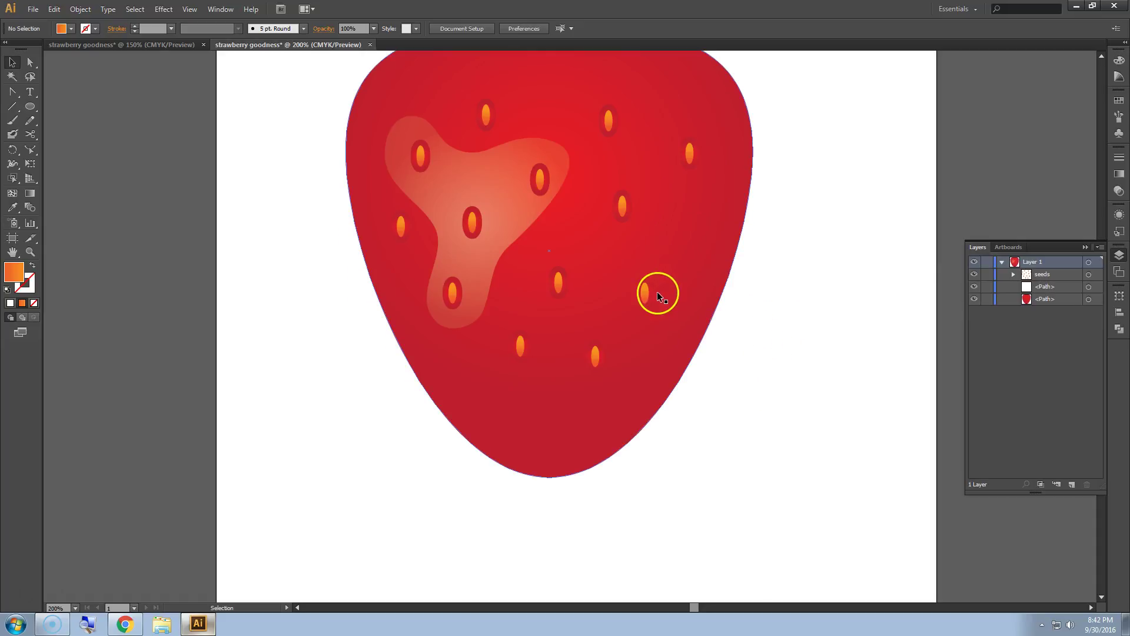
scroll(657, 294, "down", 2)
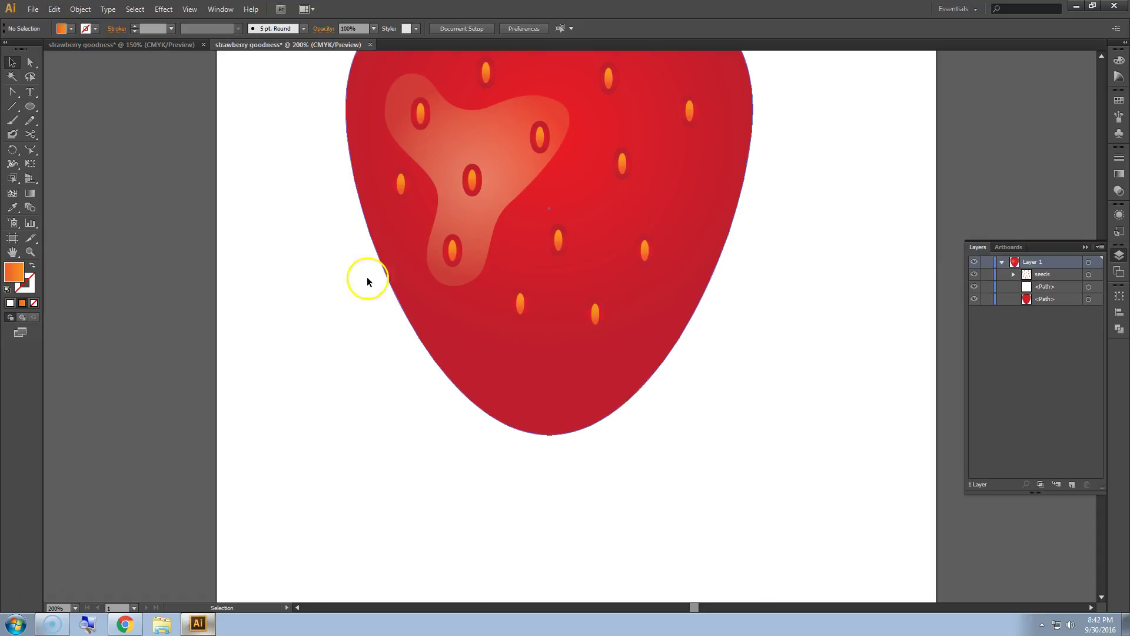
left_click(30, 120)
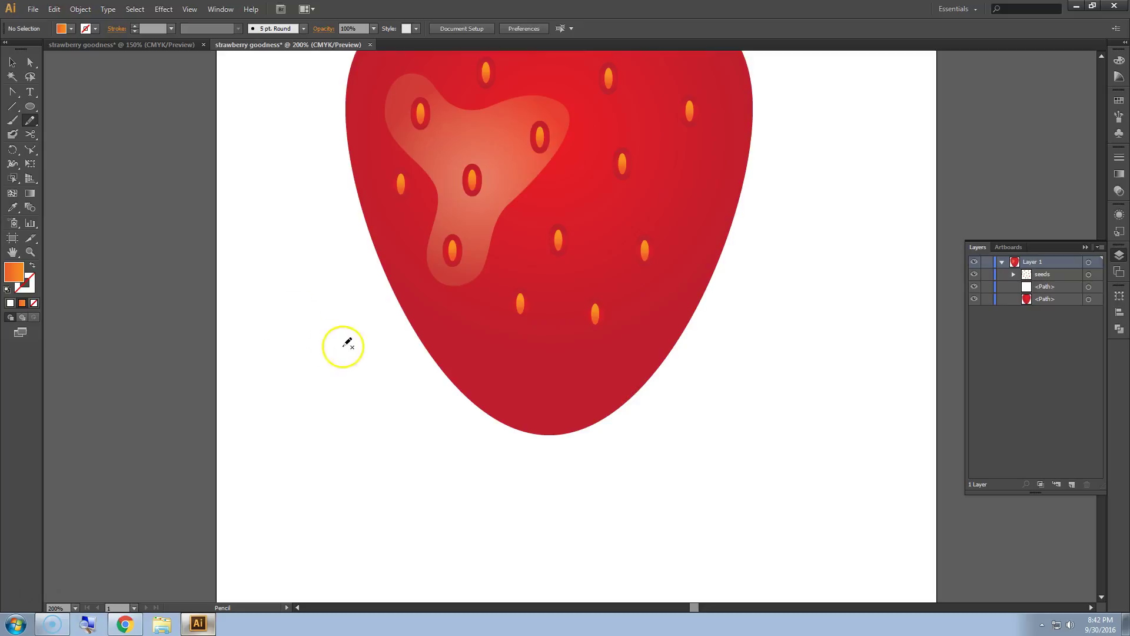
mouse_move(370, 313)
left_mouse_down()
mouse_move(397, 305)
mouse_move(445, 328)
mouse_move(484, 320)
mouse_move(593, 349)
mouse_move(679, 294)
mouse_move(707, 291)
mouse_move(724, 308)
mouse_move(656, 456)
mouse_move(550, 530)
mouse_move(474, 504)
mouse_move(446, 437)
mouse_move(375, 309)
left_mouse_up()
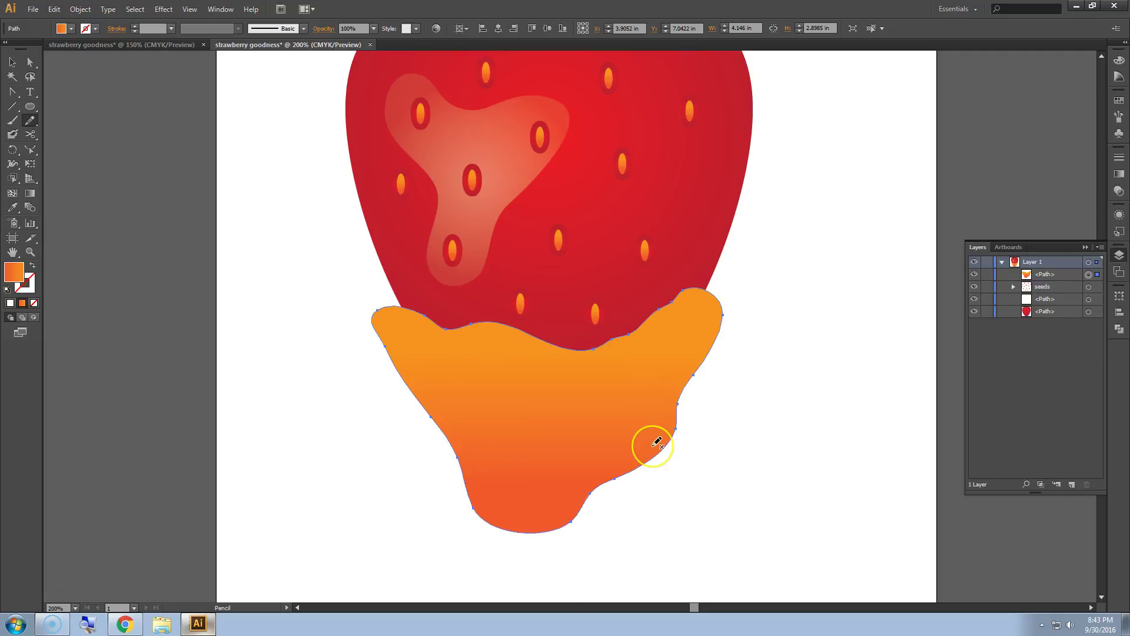
key("Delete")
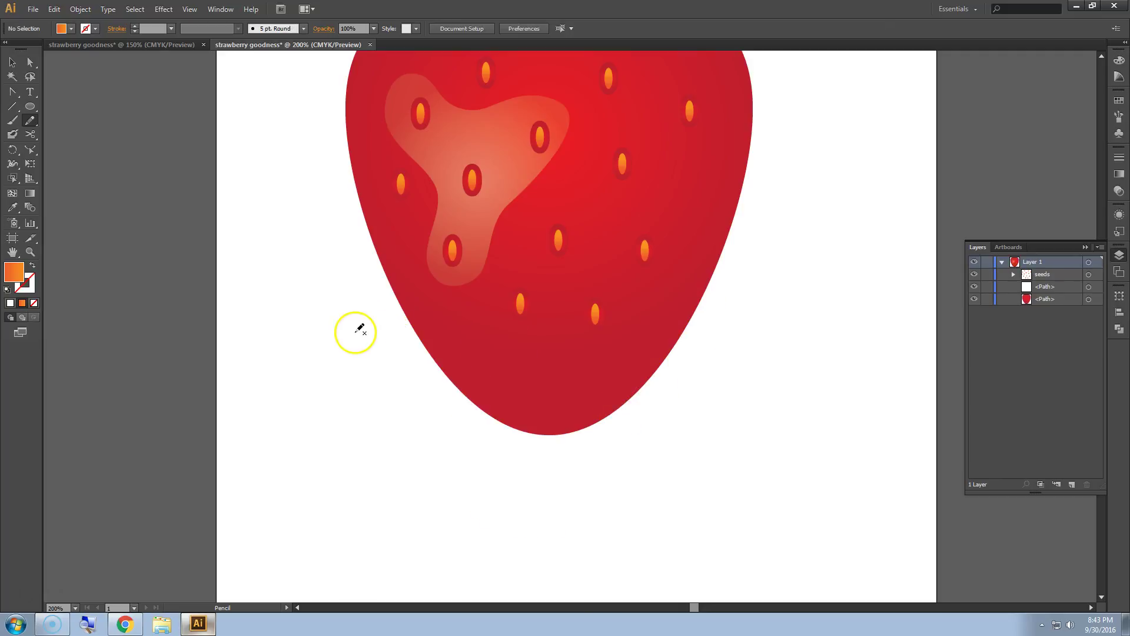
mouse_move(386, 304)
left_mouse_down()
mouse_move(430, 299)
mouse_move(472, 329)
mouse_move(541, 332)
mouse_move(607, 356)
mouse_move(678, 304)
mouse_move(717, 300)
mouse_move(738, 316)
mouse_move(649, 432)
mouse_move(558, 498)
mouse_move(522, 502)
mouse_move(466, 448)
mouse_move(427, 363)
mouse_move(384, 304)
left_mouse_up()
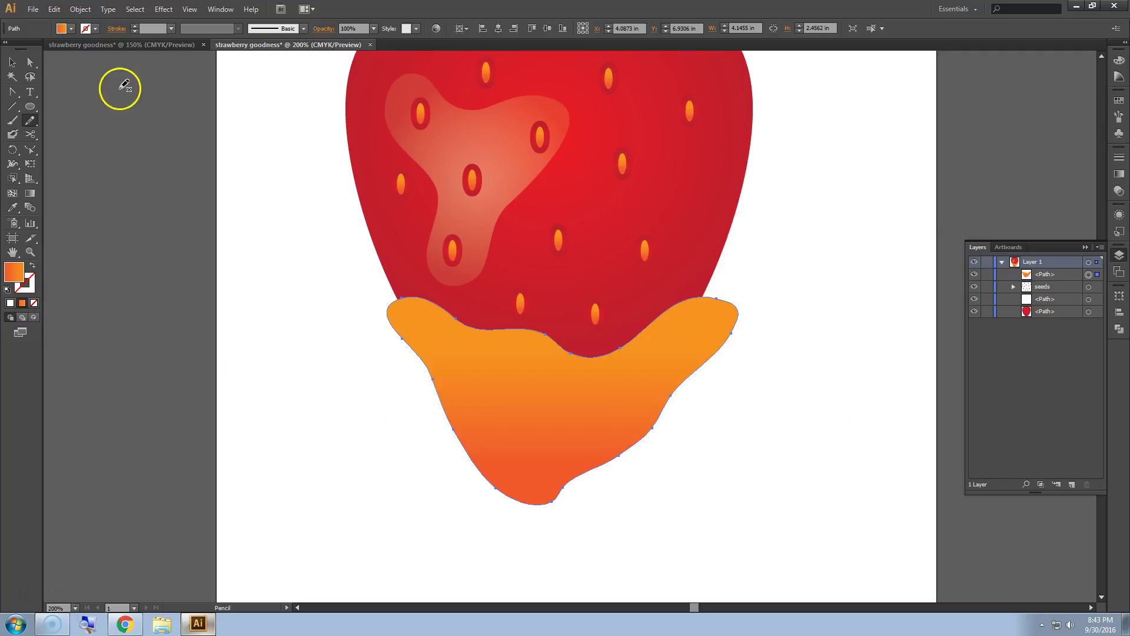
Recolor the chocolate shape's linear gradient, using a medium brown swatch for the start stop and a darker brown for the end stop.
left_click(12, 62)
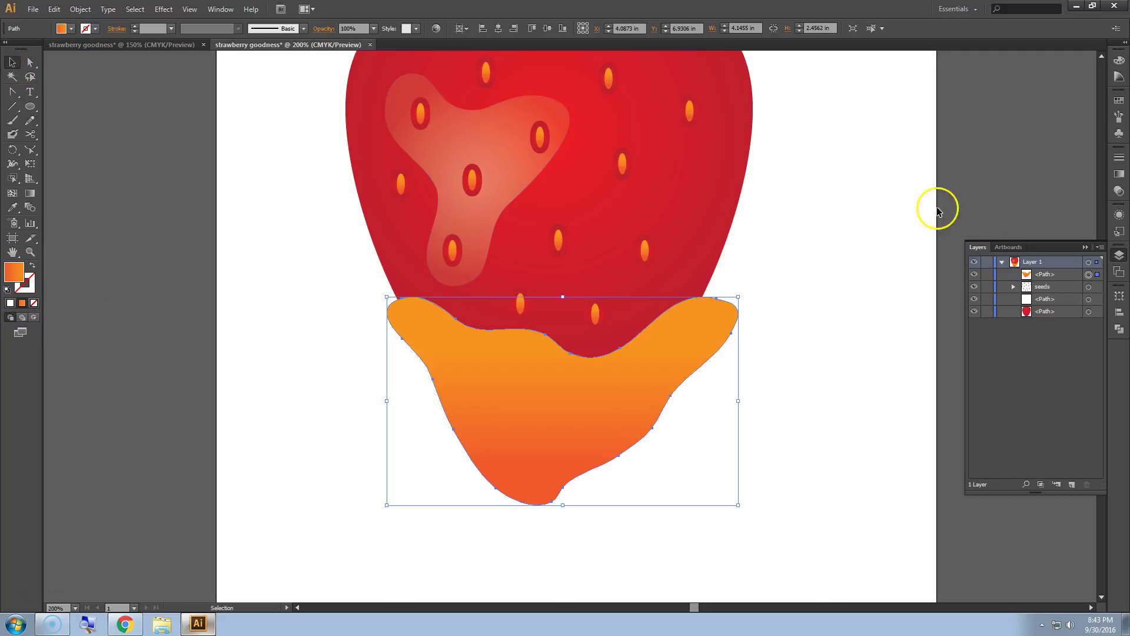
left_click(1119, 174)
double_click(971, 241)
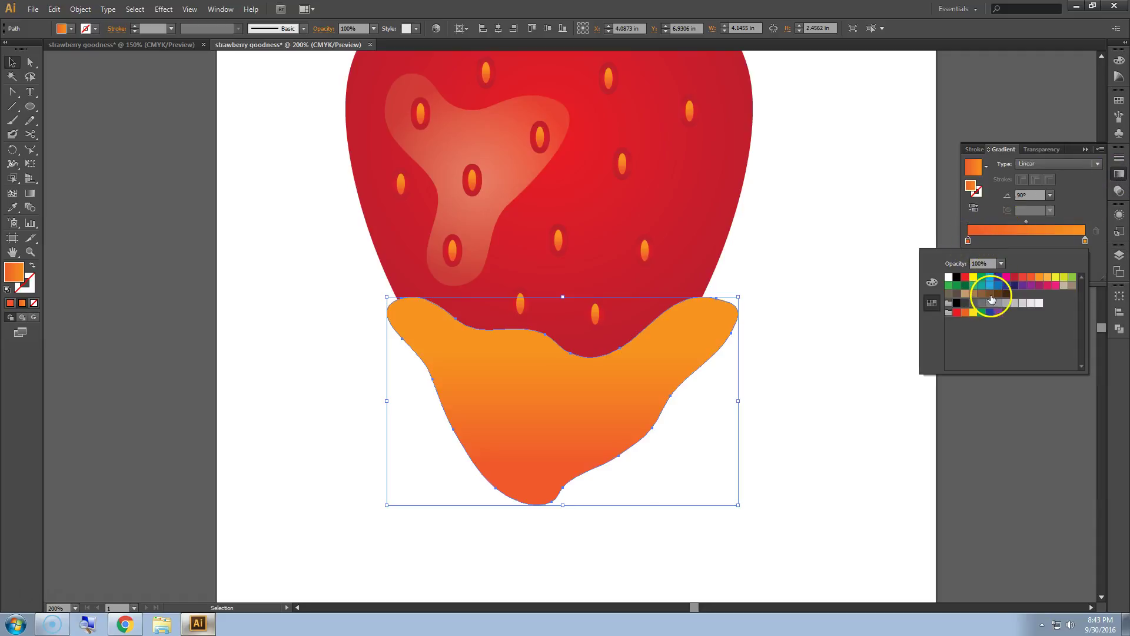
left_click(990, 293)
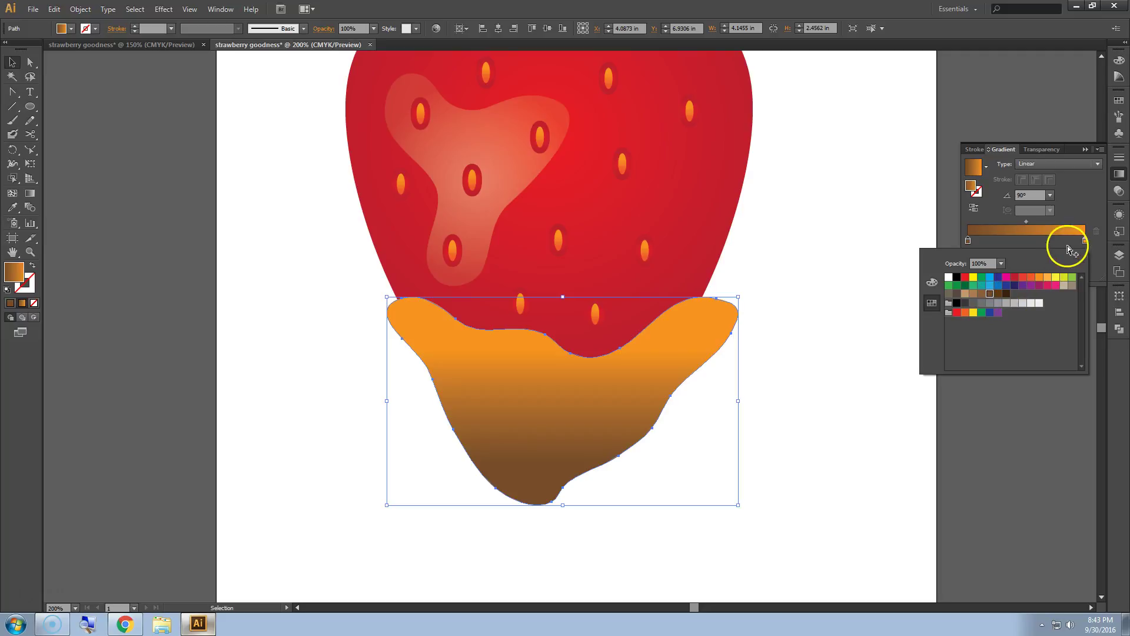
double_click(1085, 241)
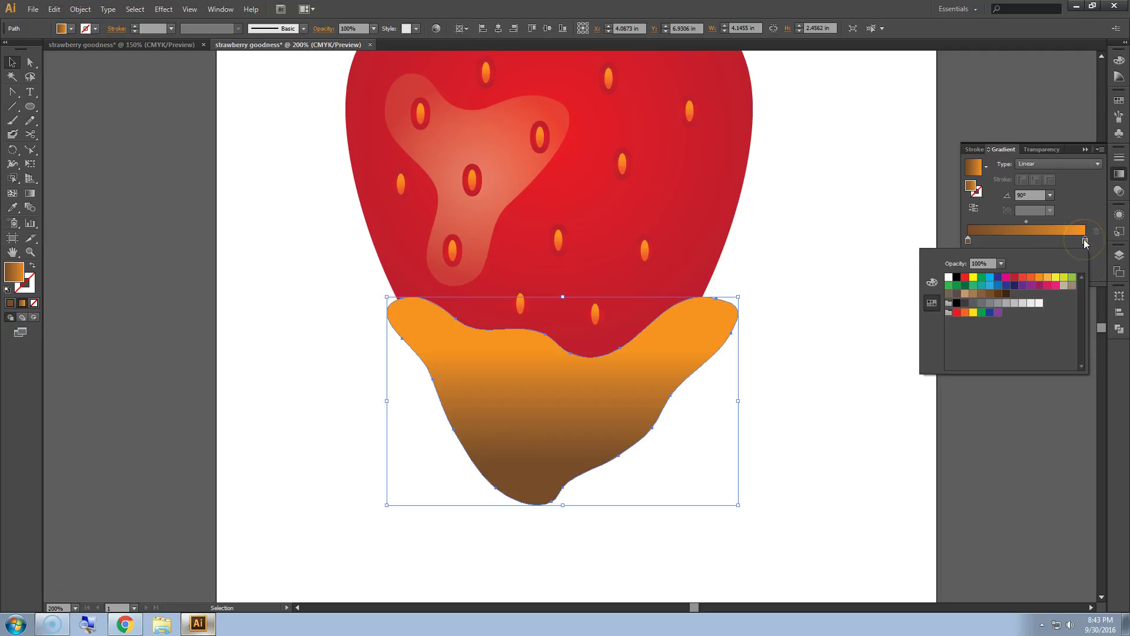
left_click(998, 295)
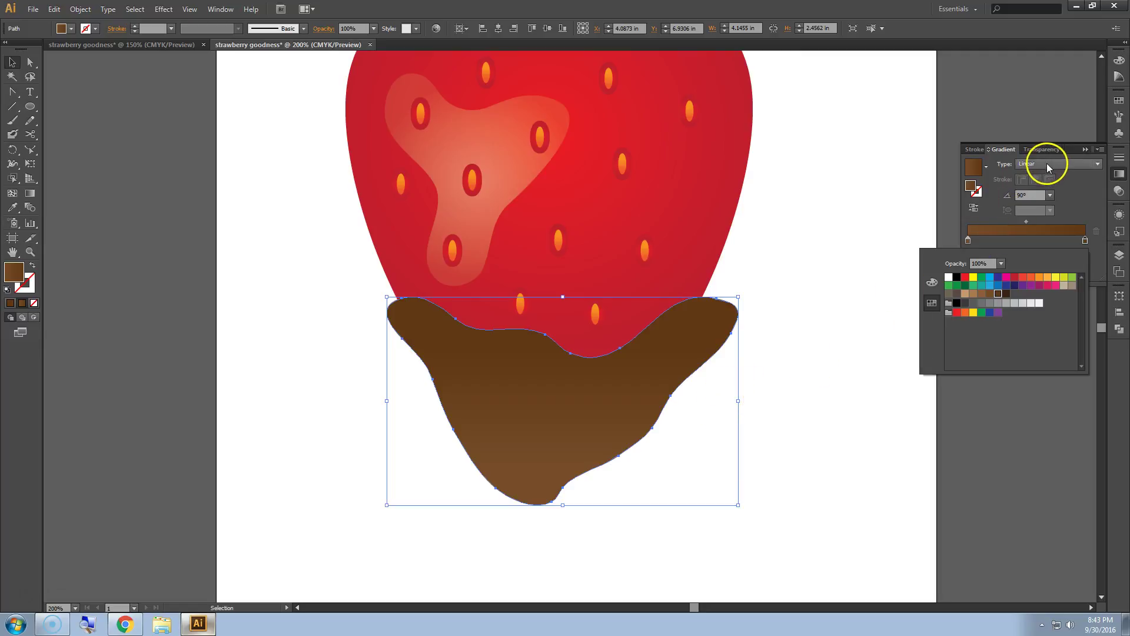
Set the chocolate gradient's angle to 0° and compare the shape with the finished strawberry in the other open document.
left_click(1050, 195)
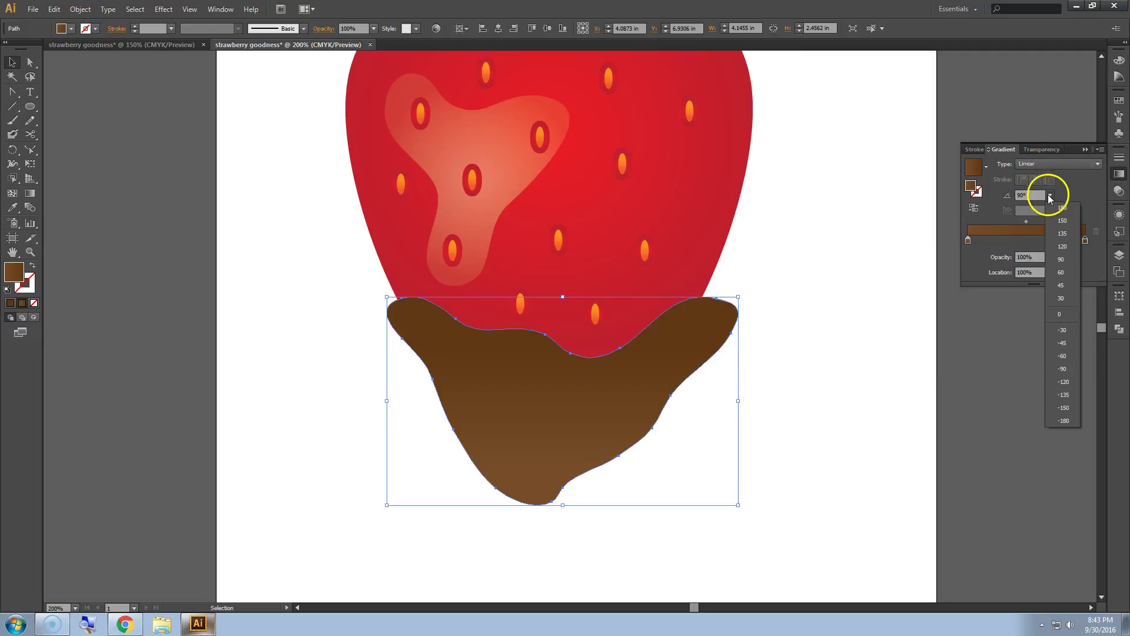
left_click(1060, 314)
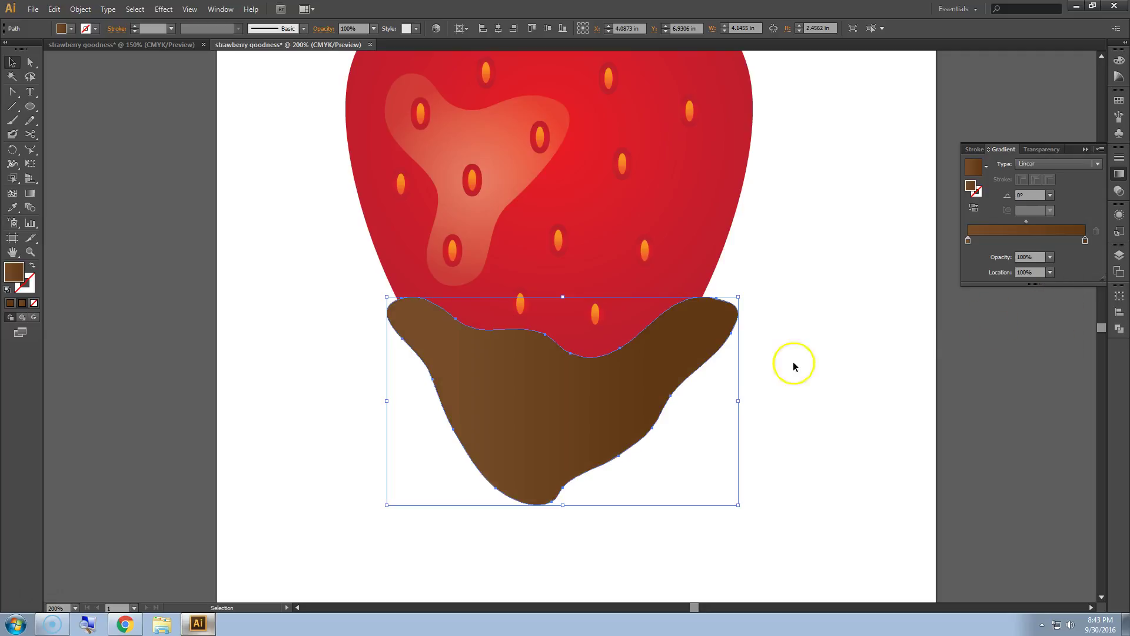
left_click(831, 382)
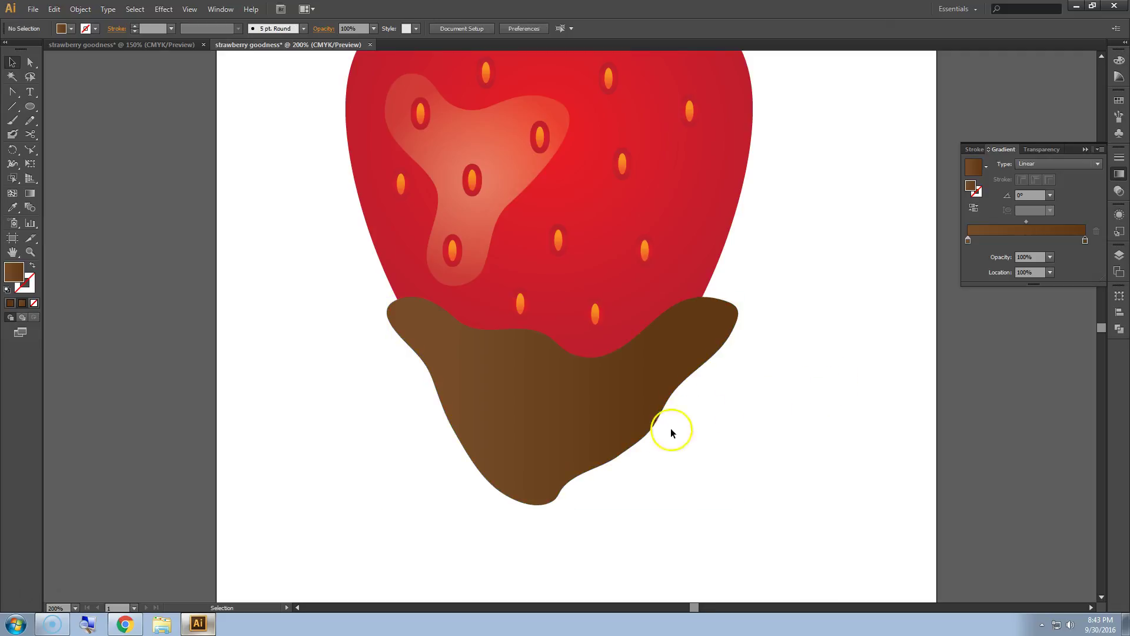
left_click(119, 44)
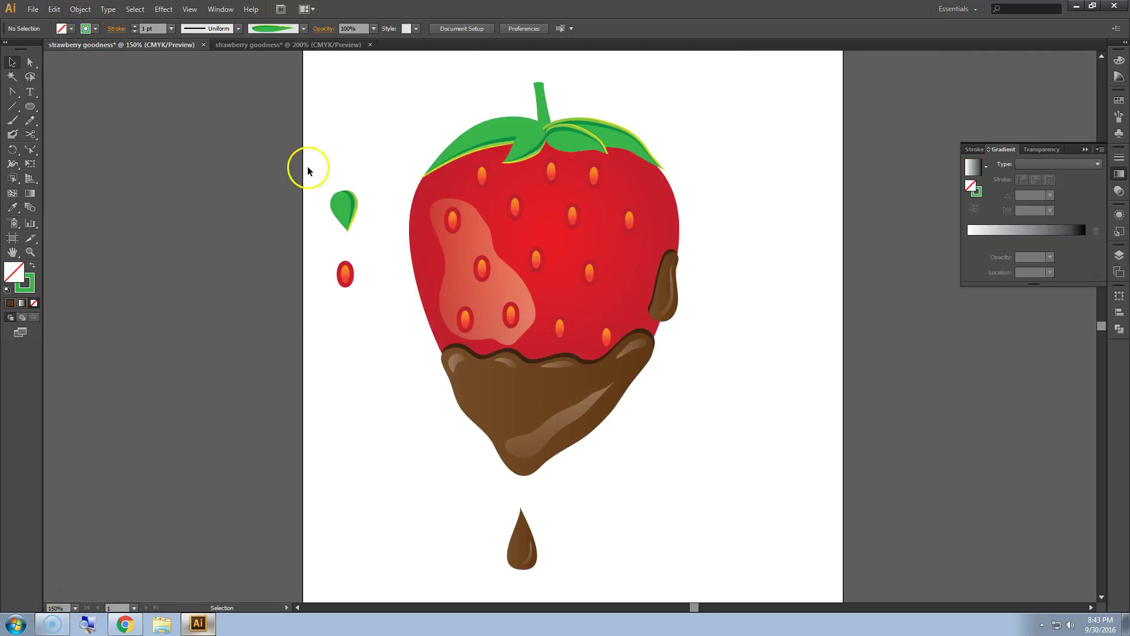
left_click(316, 46)
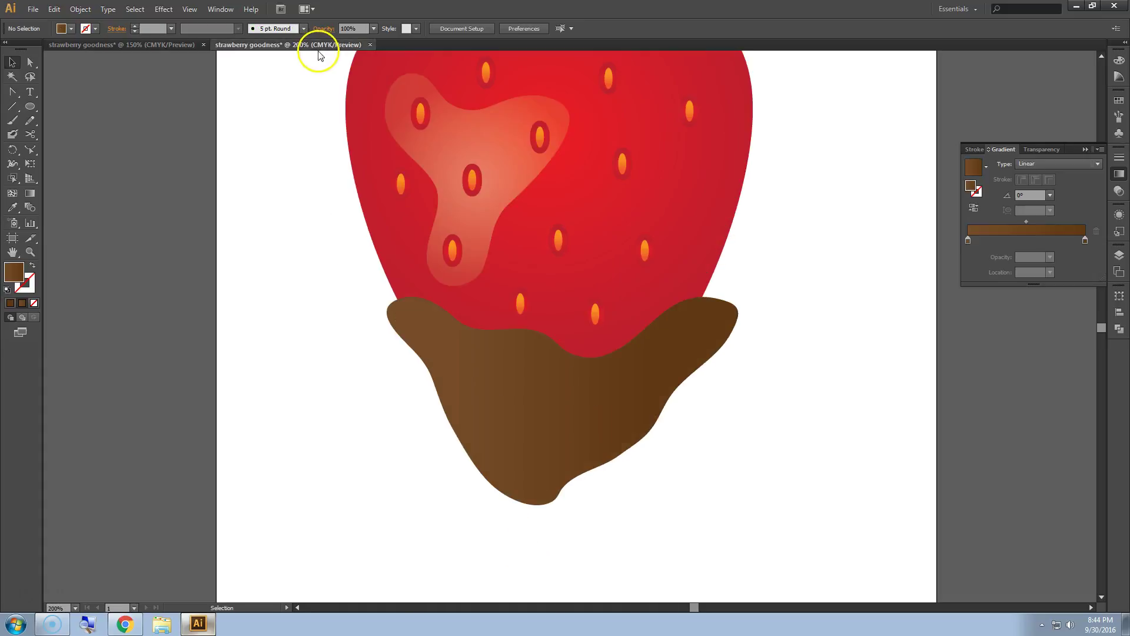
Duplicate the chocolate shape with Paste in Front and move the copy straight up by about 0.13 in.
left_click(580, 441)
key("a")
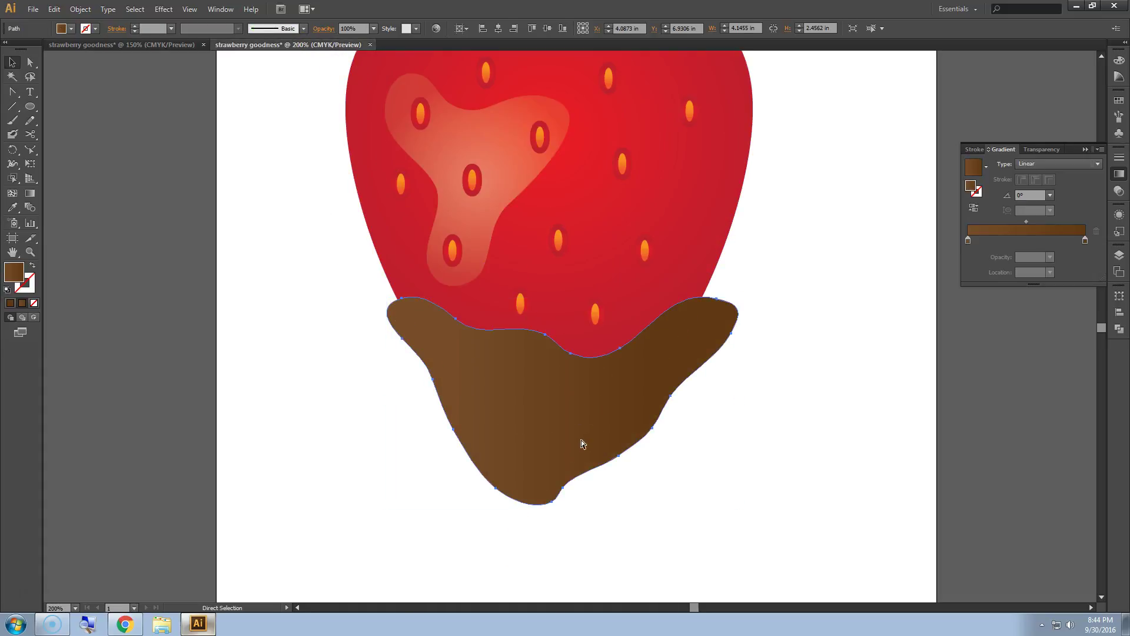
key("v")
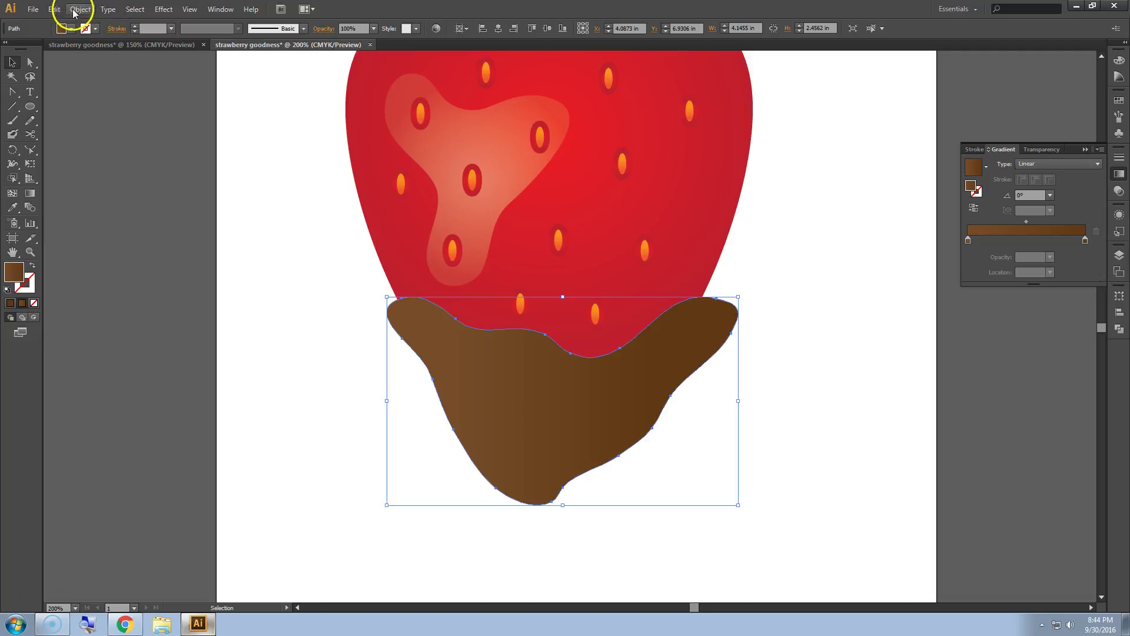
left_click(54, 9)
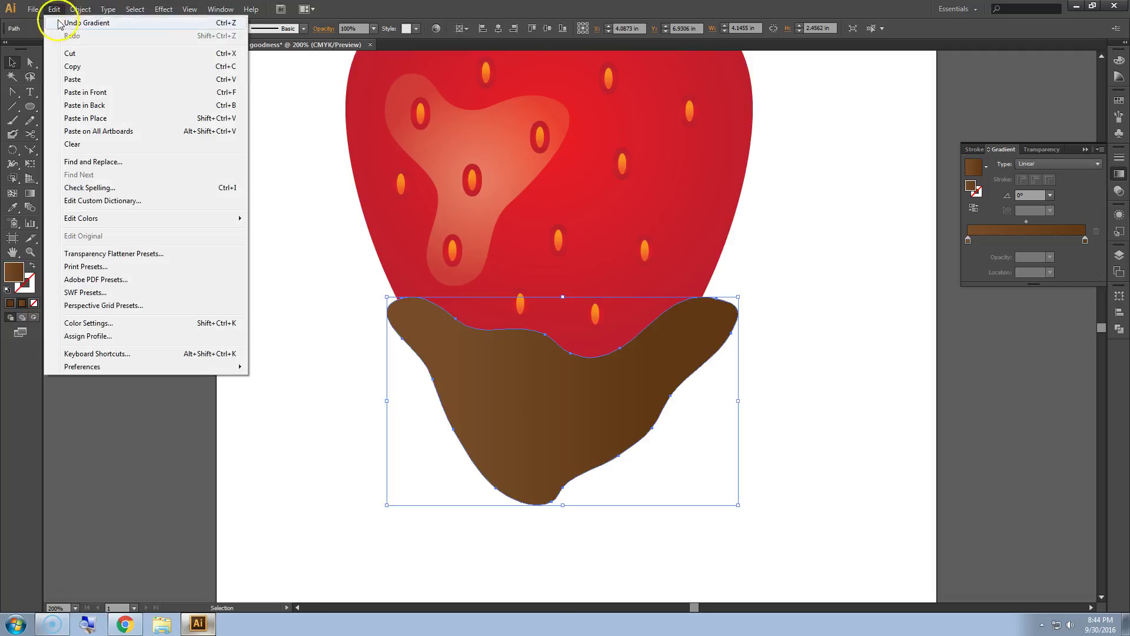
left_click(104, 95)
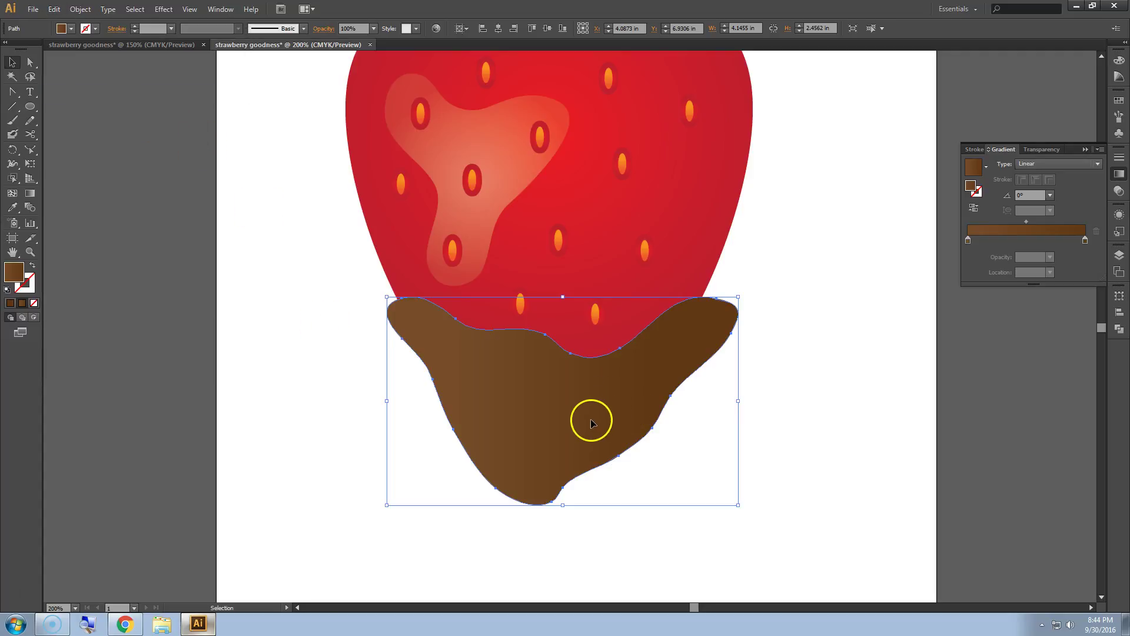
left_click_drag(564, 418, 564, 406)
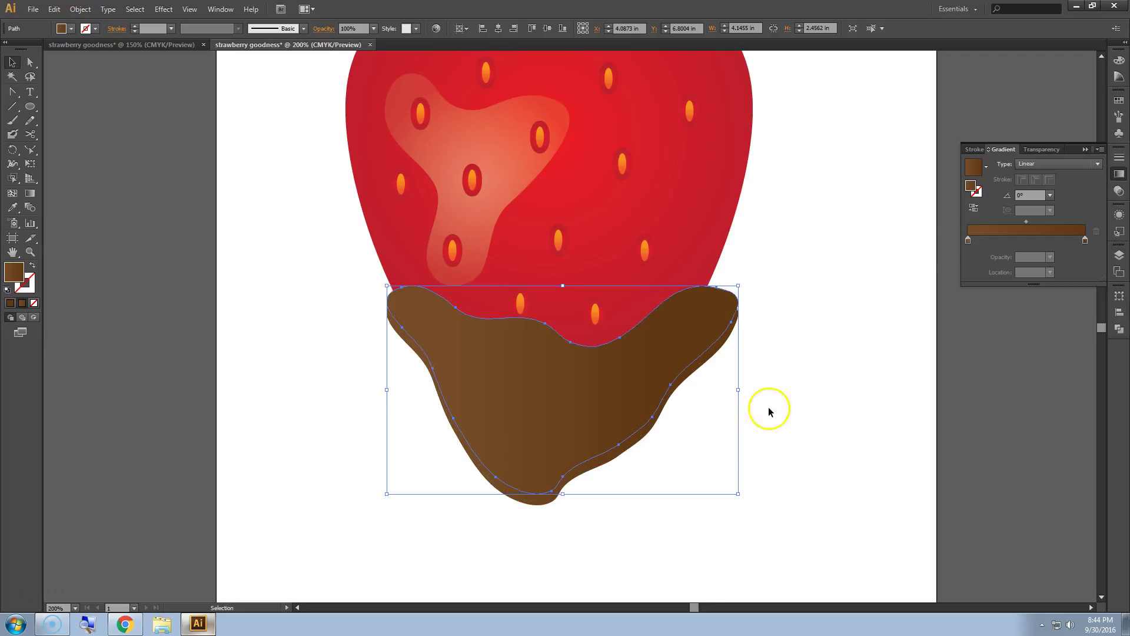
Change the raised chocolate copy from a gradient to a solid fill in the darkest brown swatch.
left_click(11, 305)
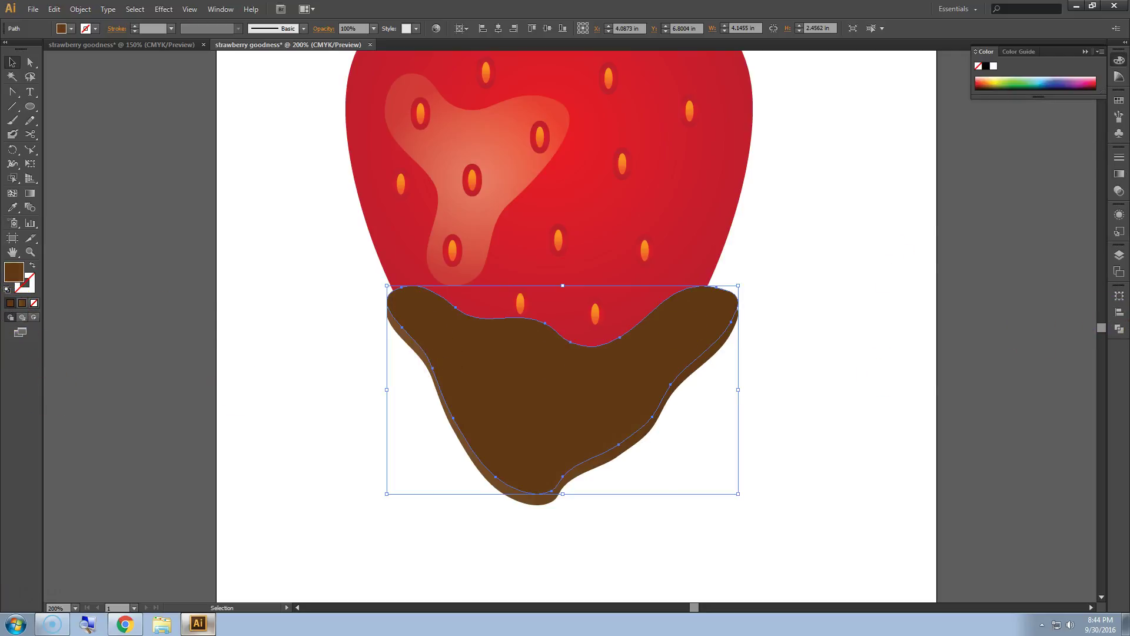
left_click(1120, 108)
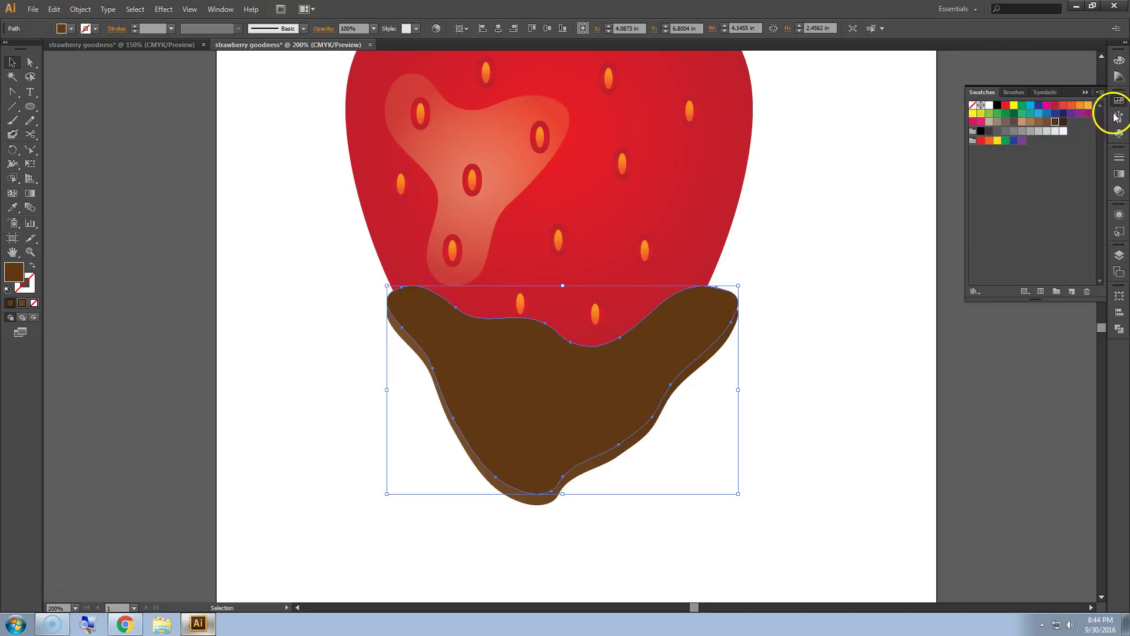
left_click(1063, 121)
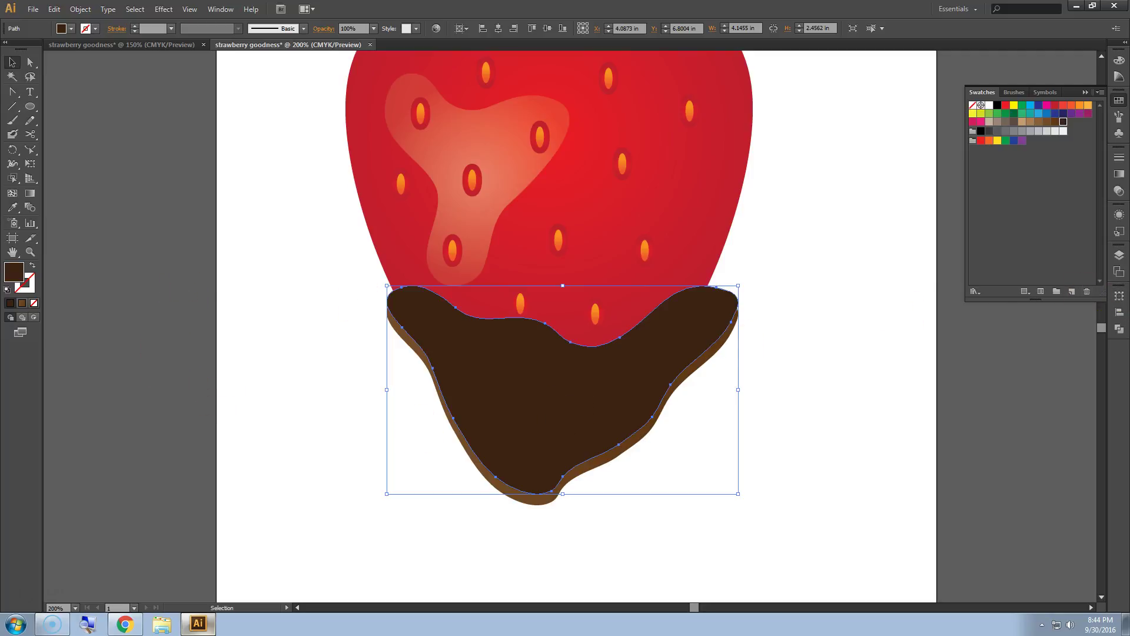
Move the dark brown path below the gradient chocolate path and above the seeds group in the layer order.
left_click(1119, 254)
left_click_drag(1045, 274, 1051, 300)
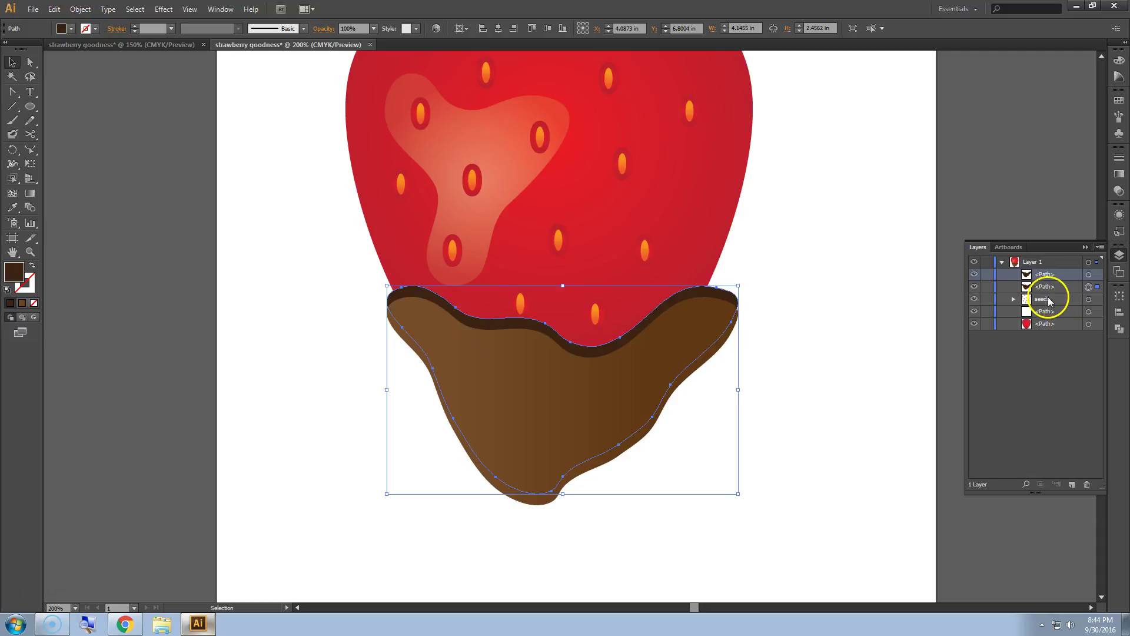
left_click(895, 333)
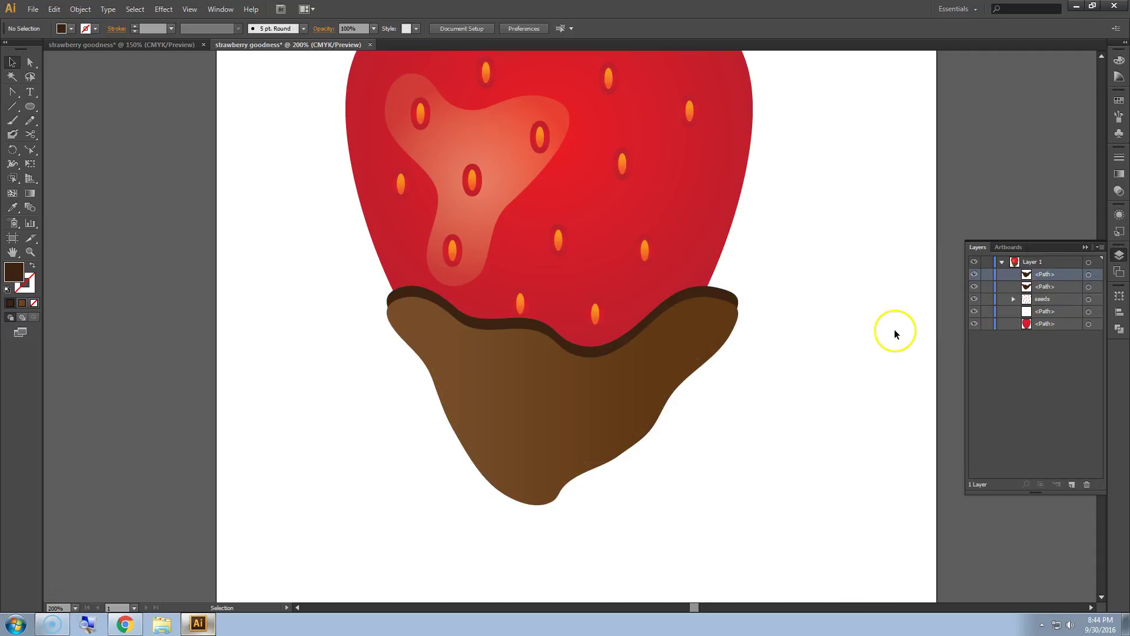
Bring the dark brown shape forward one level in the stacking order.
left_click(696, 302)
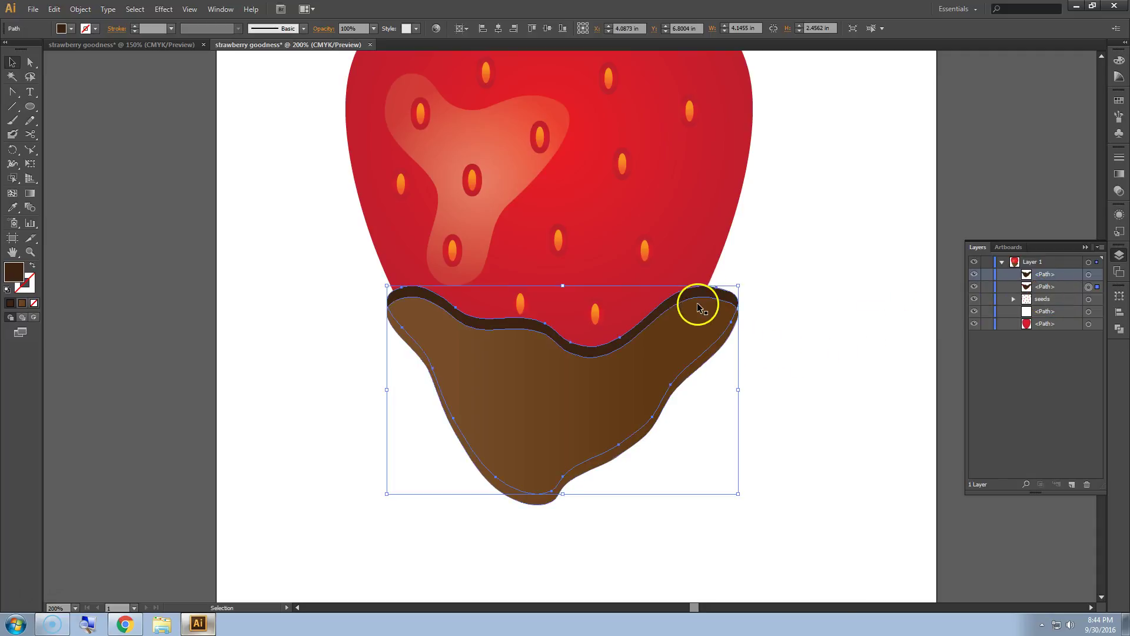
left_click(93, 10)
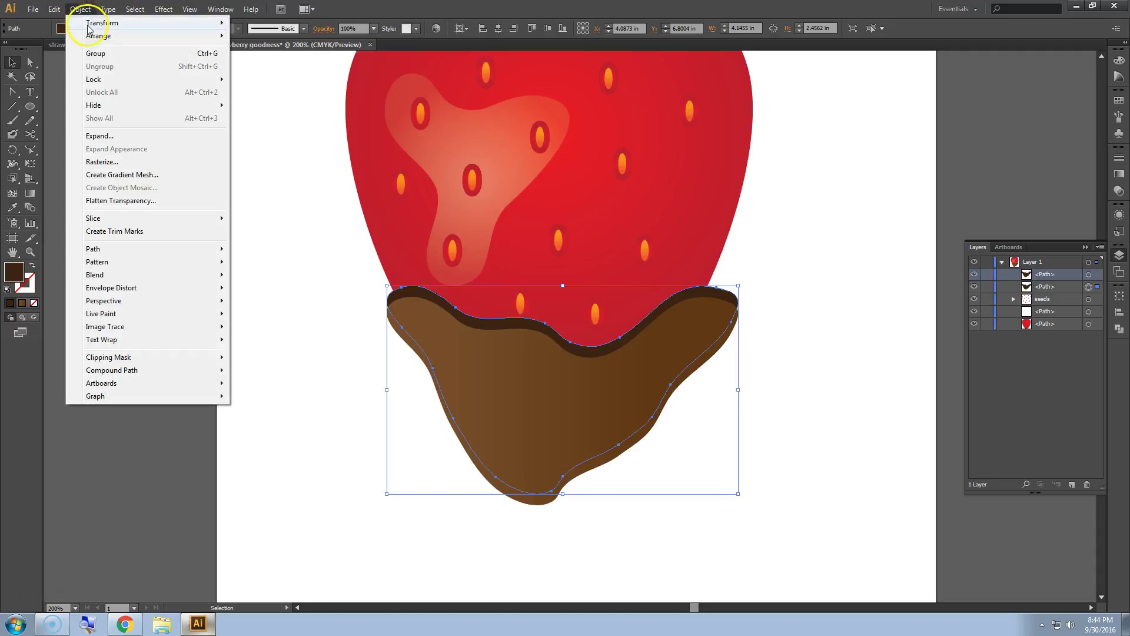
mouse_move(93, 37)
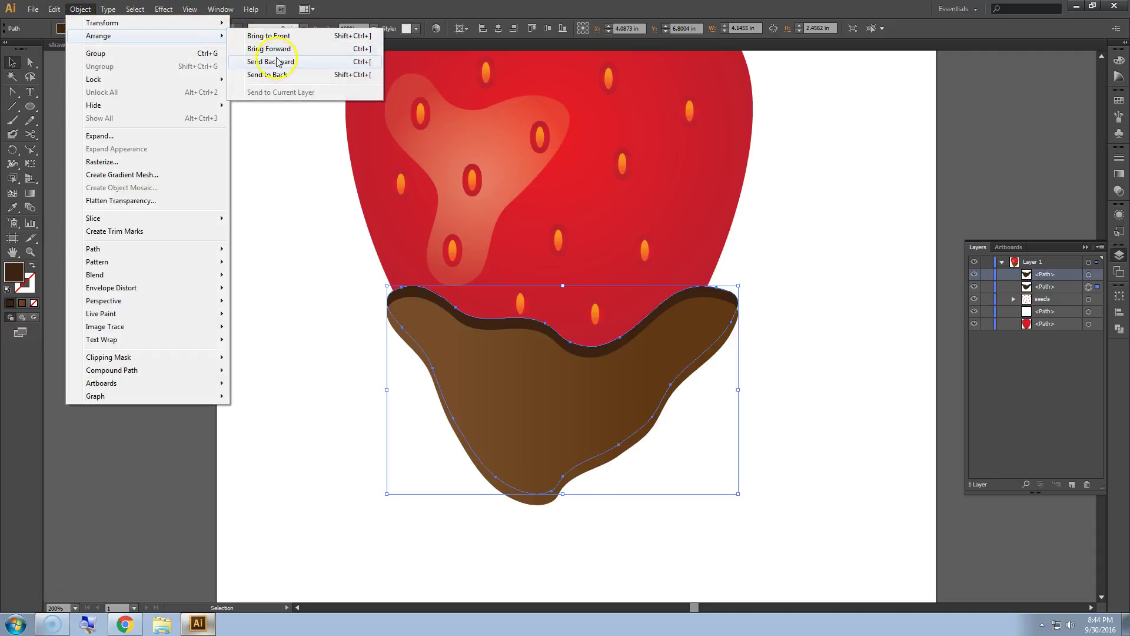
left_click(277, 49)
Send the dark brown shape to the back of the stacking order.
left_click(82, 10)
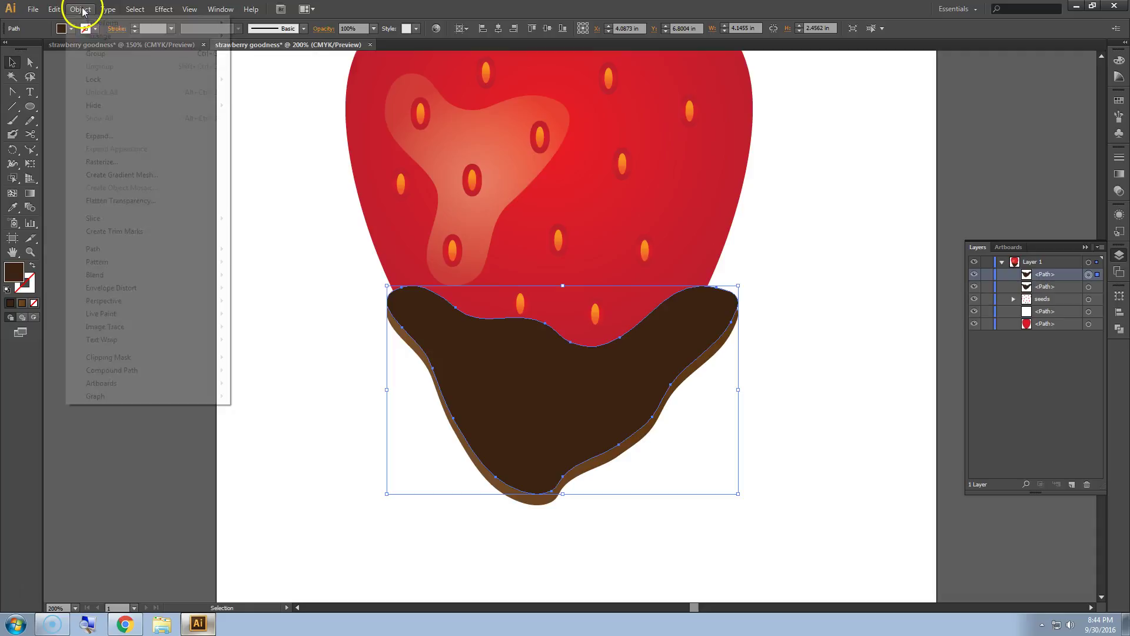
mouse_move(176, 34)
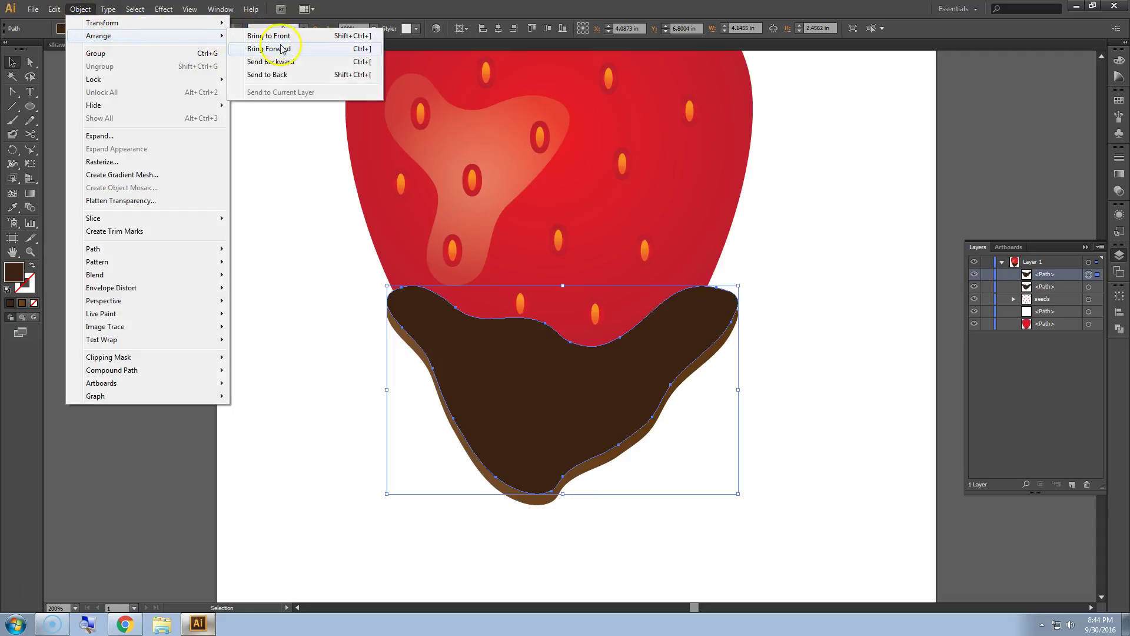
left_click(288, 76)
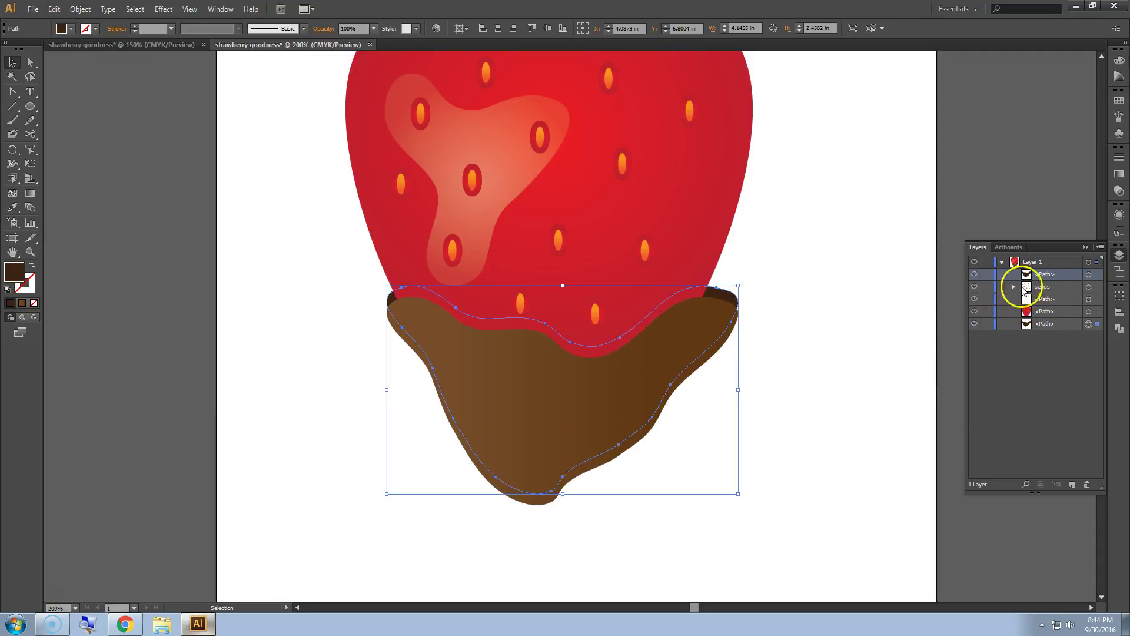
Move the gradient chocolate path to the bottom of the layer order and return both chocolate paths above the seeds, with the gradient one on top.
left_click_drag(1053, 278, 1056, 329)
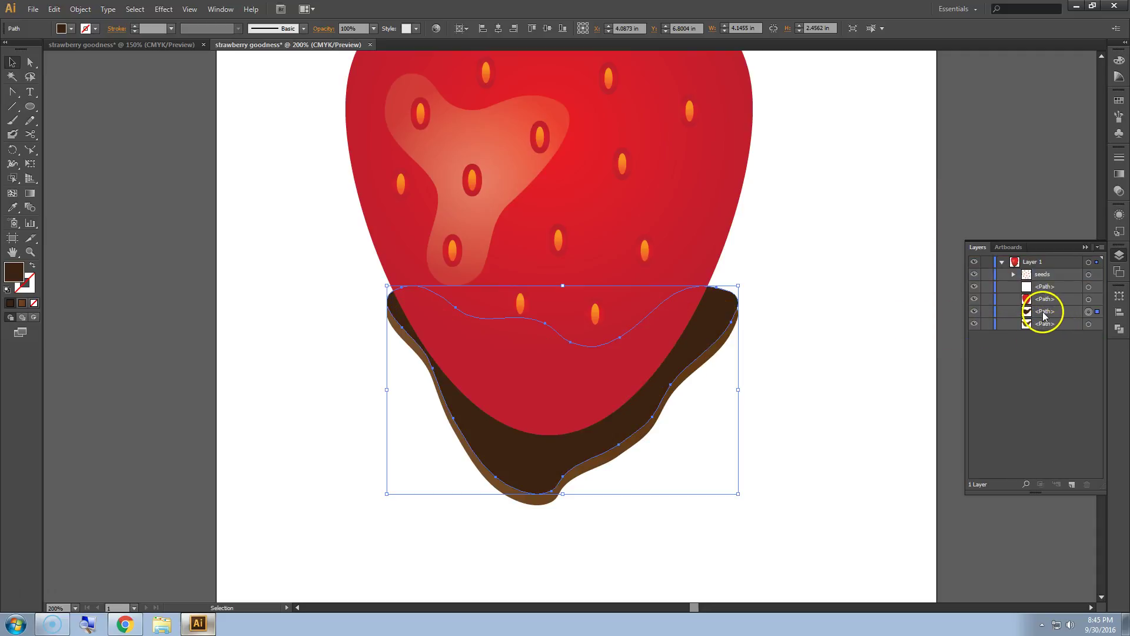
left_click_drag(1051, 324, 1042, 269)
left_click_drag(1054, 322, 1008, 278)
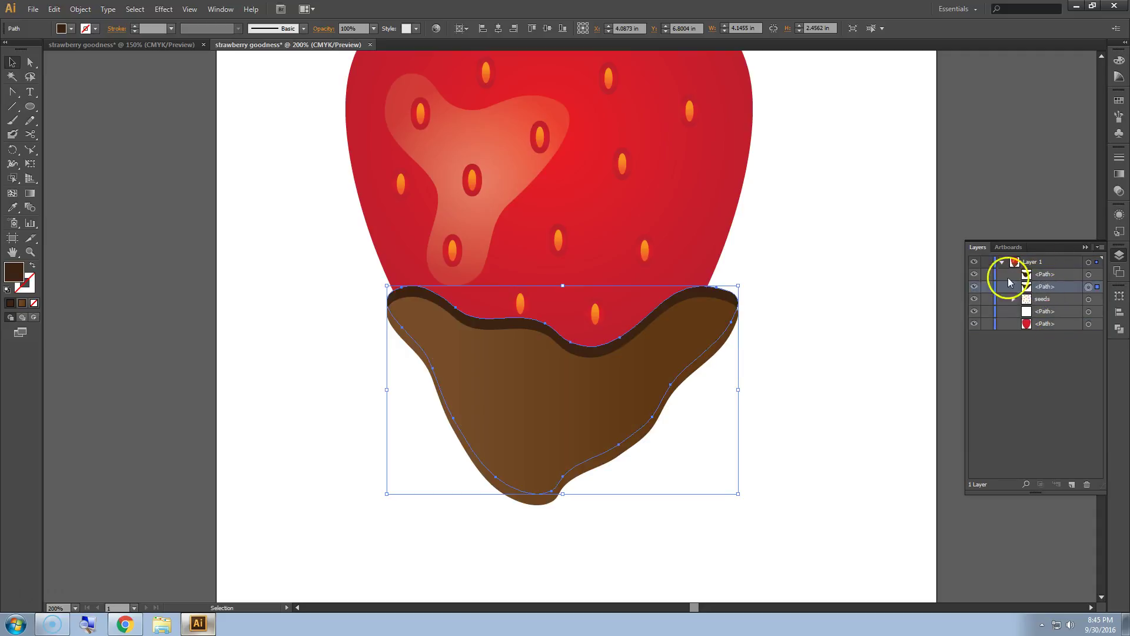
left_click(853, 290)
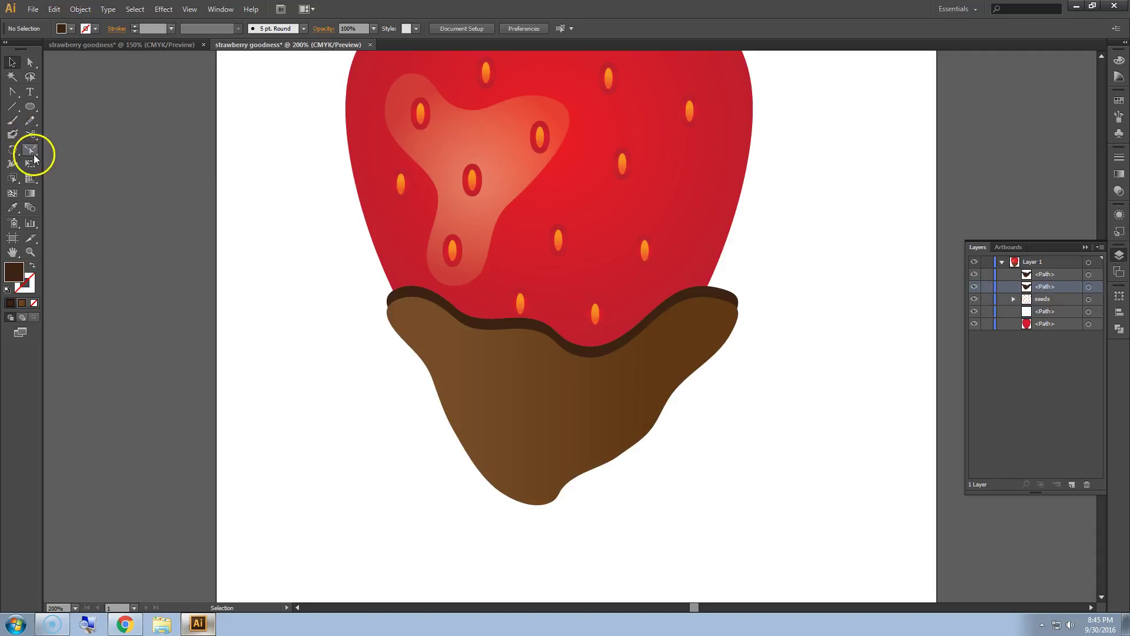
Draw a curved highlight shape about 1.34 in wide and 1.05 in high near the chocolate's lower tip with the Pencil tool.
left_click(30, 120)
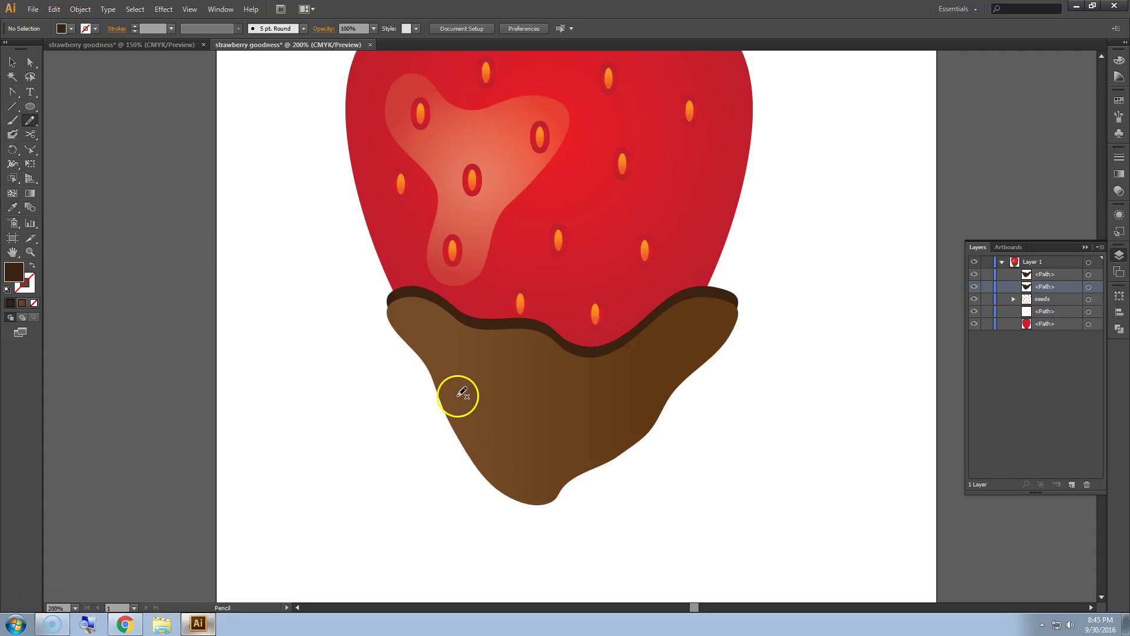
mouse_move(466, 404)
left_mouse_down()
mouse_move(527, 484)
mouse_move(577, 457)
mouse_move(535, 466)
mouse_move(493, 418)
left_mouse_up()
left_click_drag(469, 394, 466, 398)
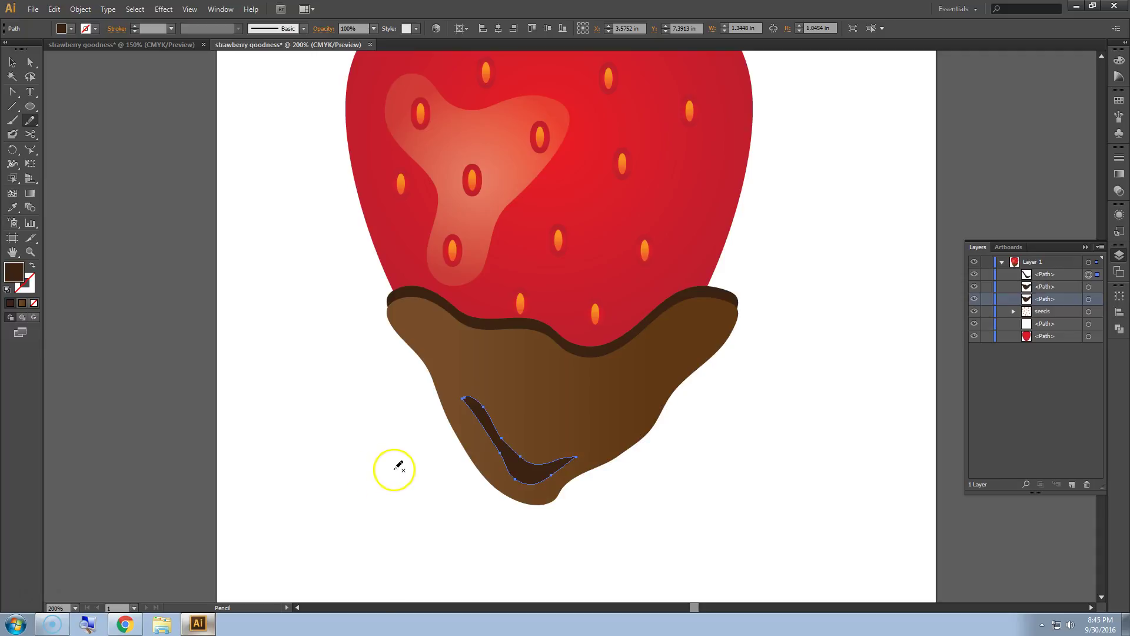
Delete the extra anchor point beside the upper-left tip of the new highlight so it ends in a single point.
scroll(465, 399, "up", 6)
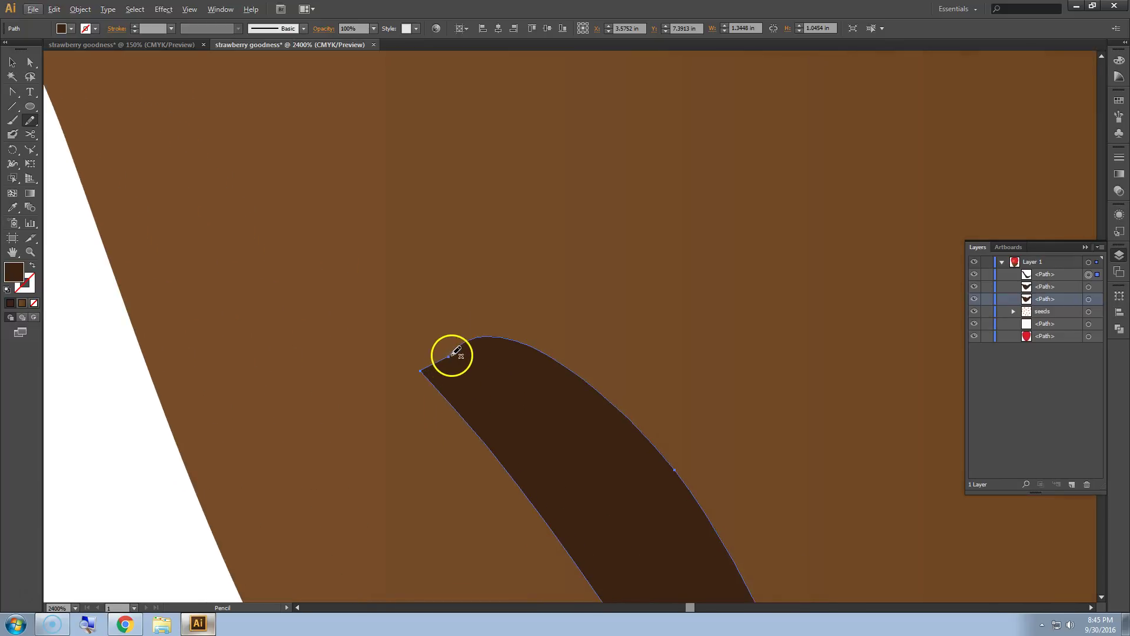
left_click(12, 90)
left_click_drag(14, 96, 69, 117)
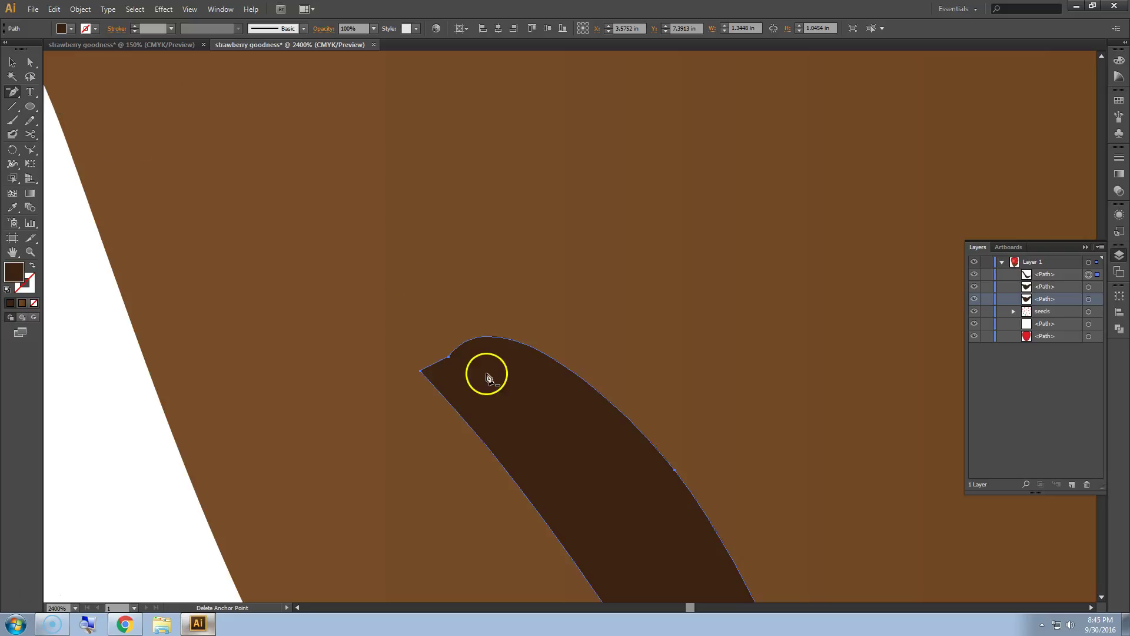
left_click(448, 357)
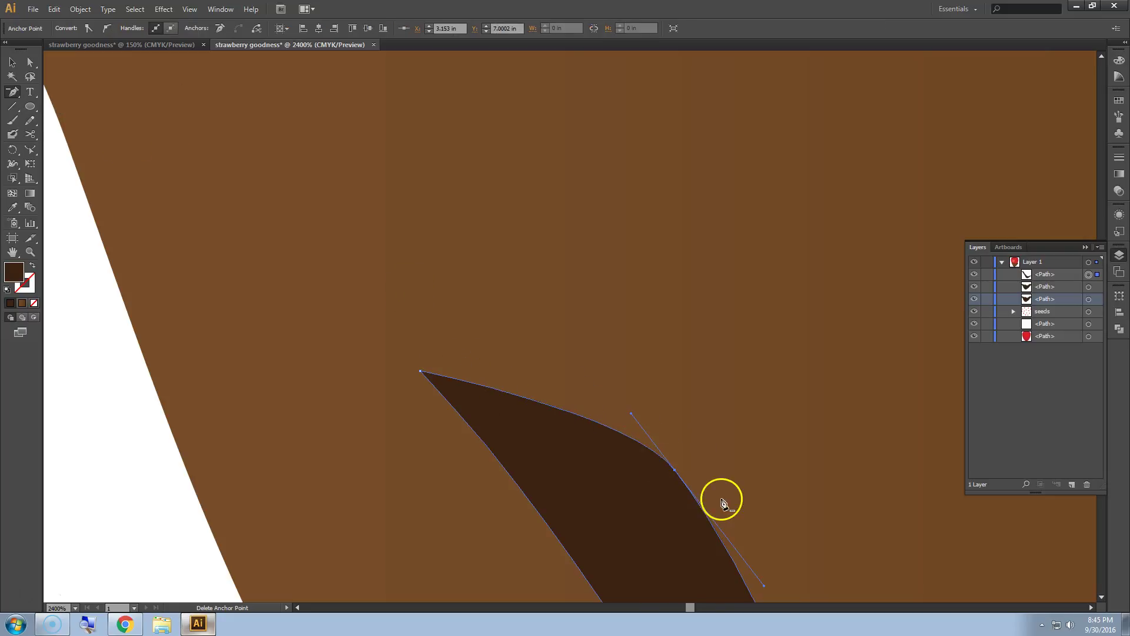
key("plus")
scroll(334, 439, "down", 8)
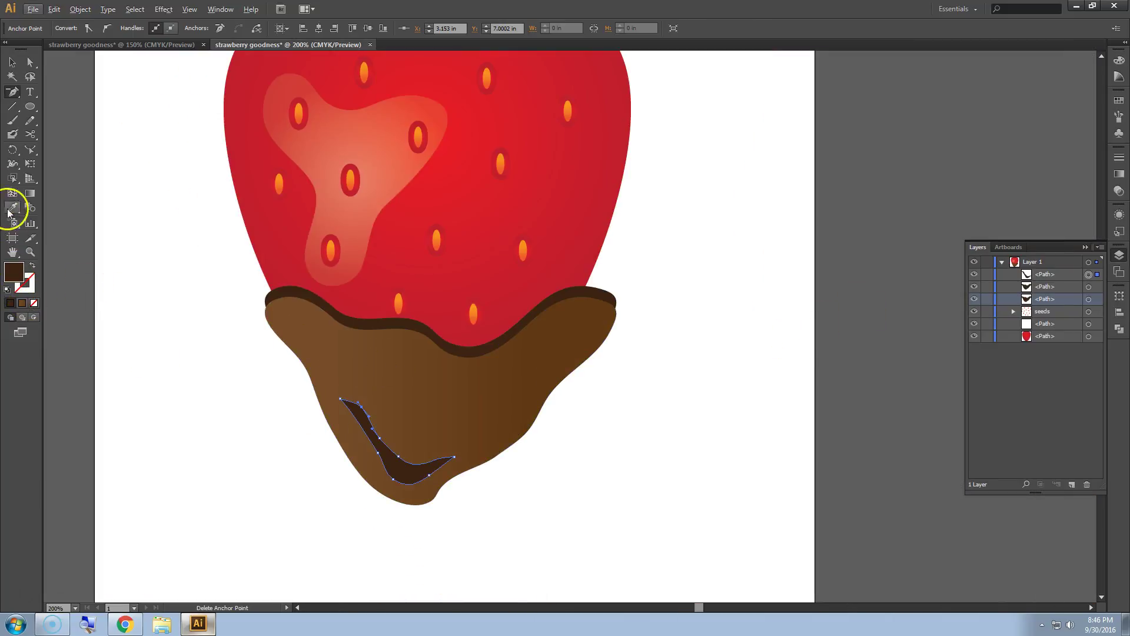
Select the dark highlight near the chocolate's lower tip and give it a Linear gradient fill.
left_click(12, 61)
left_click(417, 484)
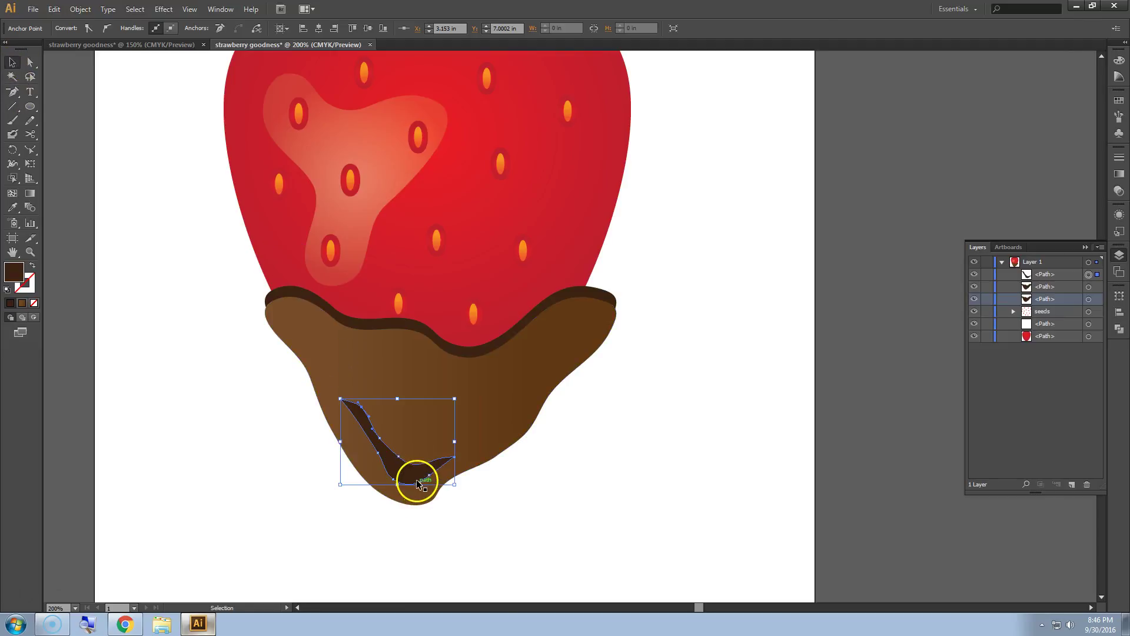
left_click(1120, 175)
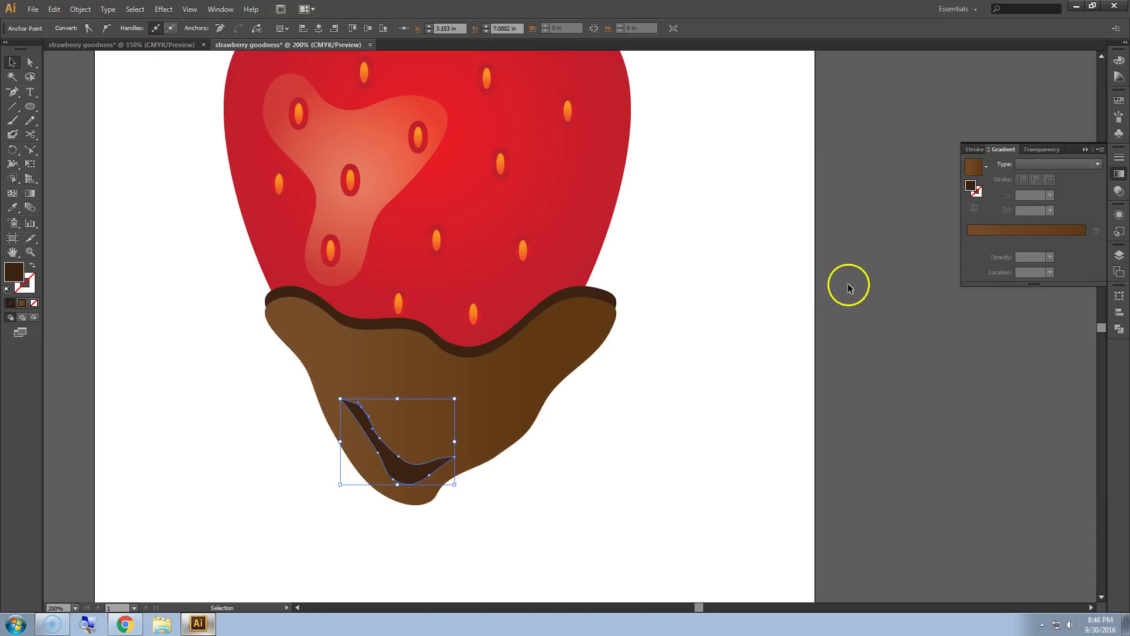
left_click(279, 439)
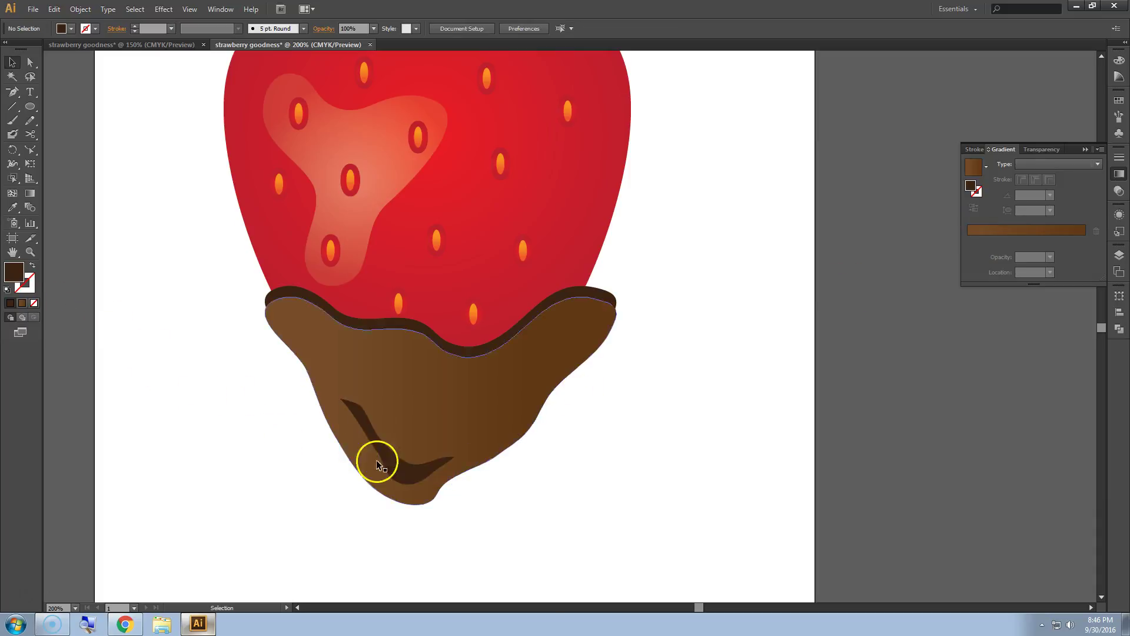
left_click(415, 476)
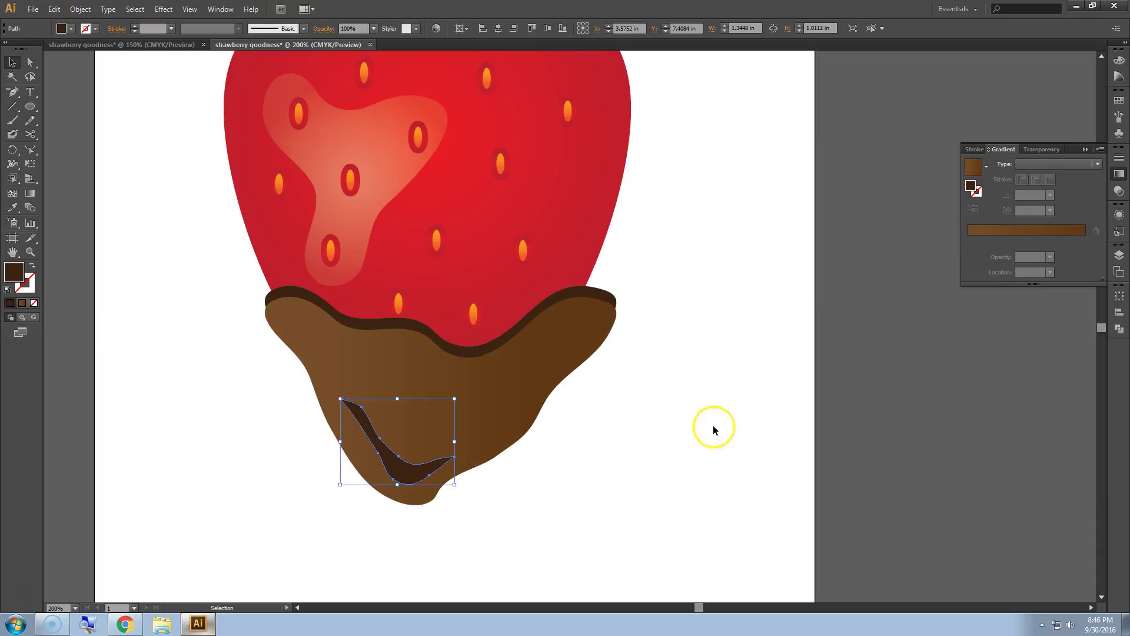
left_click(1098, 165)
left_click(1069, 175)
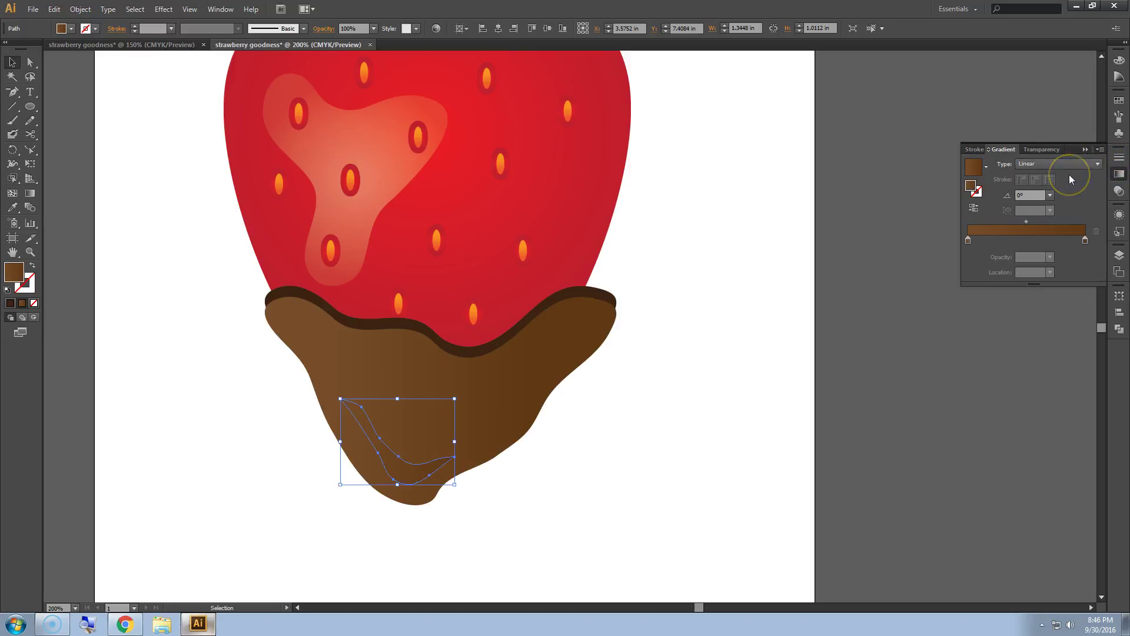
Set the highlight gradient's starting color stop to white at 10% opacity.
double_click(968, 240)
left_click(949, 278)
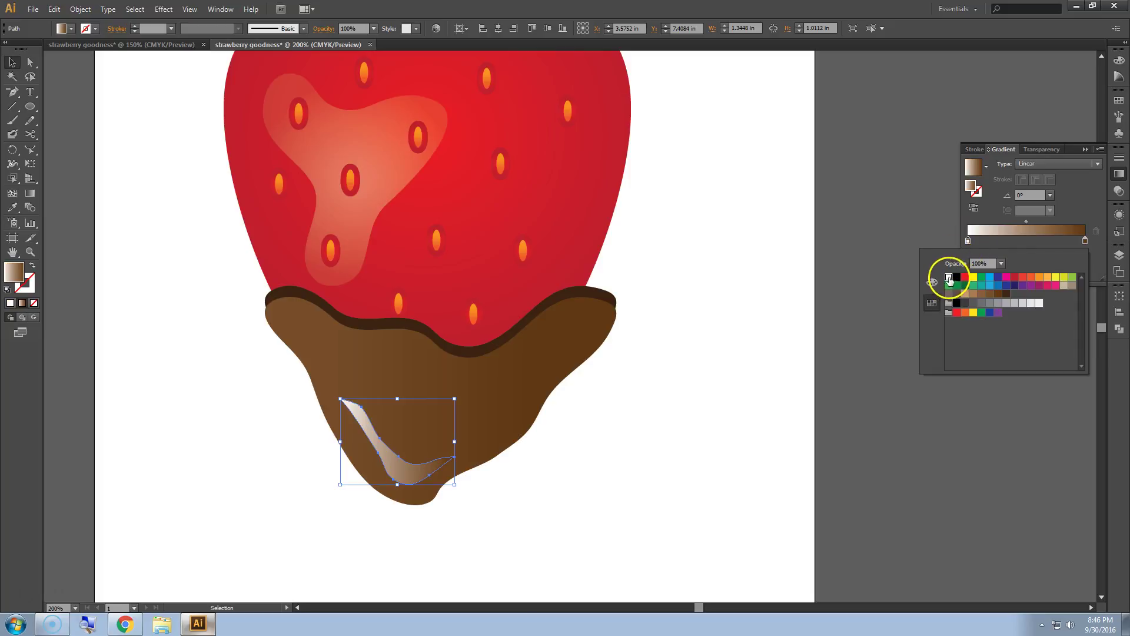
left_click(1001, 263)
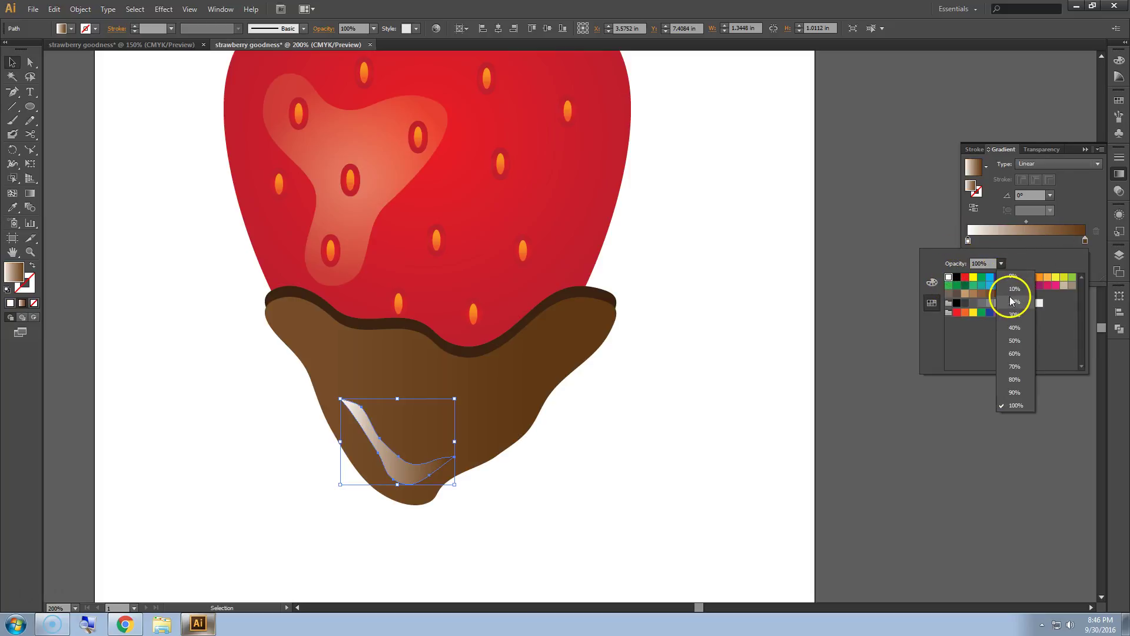
left_click(1014, 290)
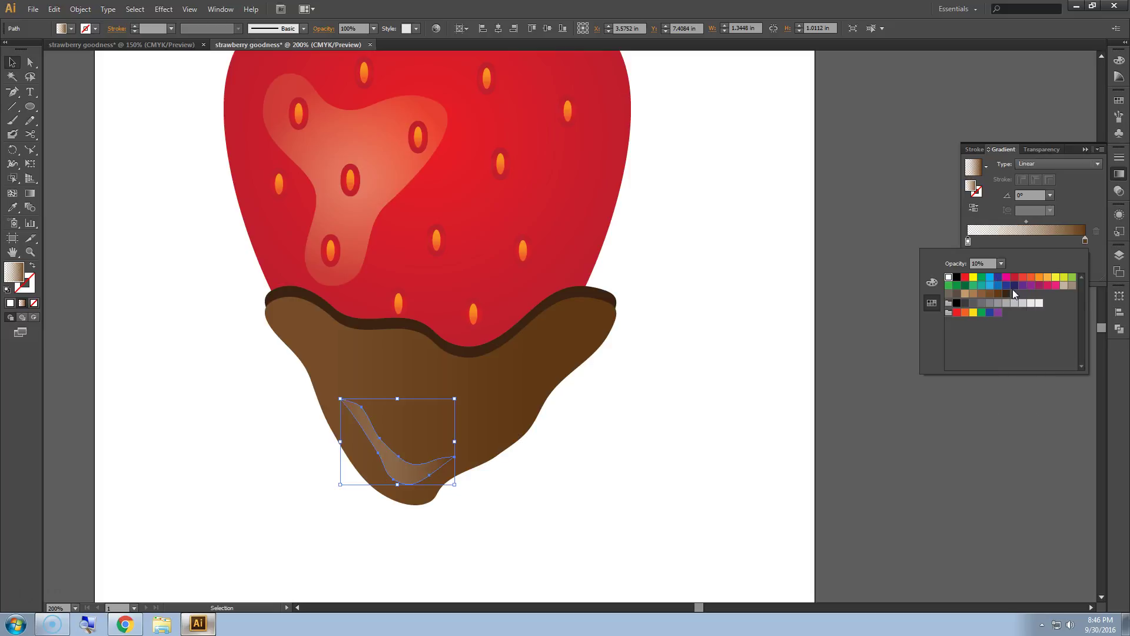
Set the highlight gradient's ending color stop to white at 40% opacity and deselect the shape.
double_click(1085, 243)
left_click(950, 277)
left_click(1003, 265)
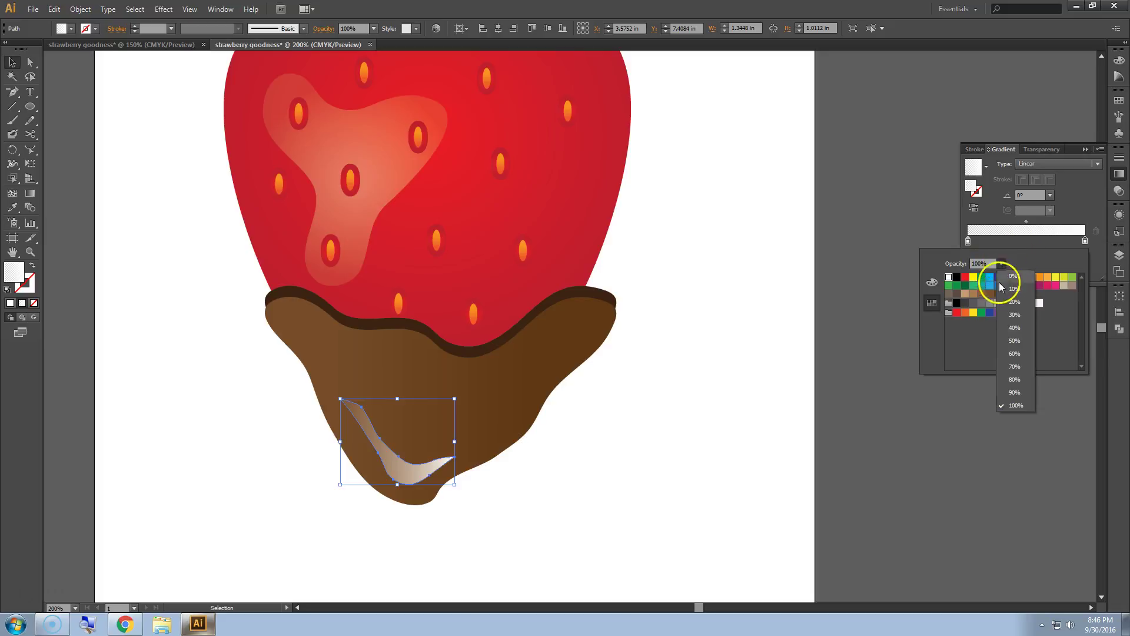
left_click(1009, 324)
left_click(868, 411)
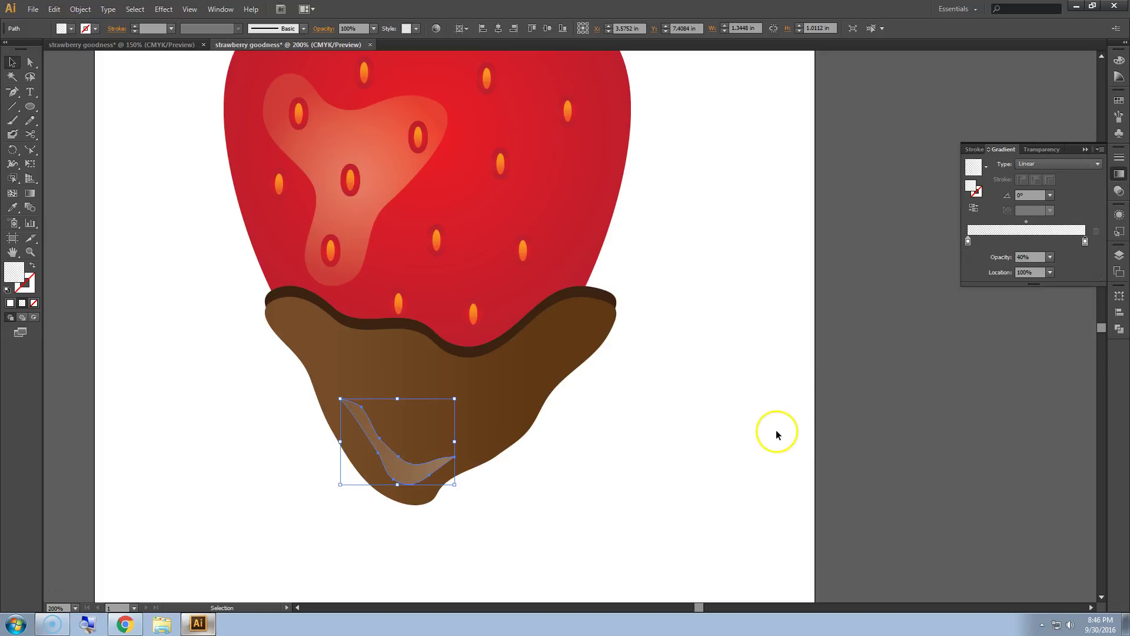
left_click(661, 429)
scroll(476, 453, "down", 1)
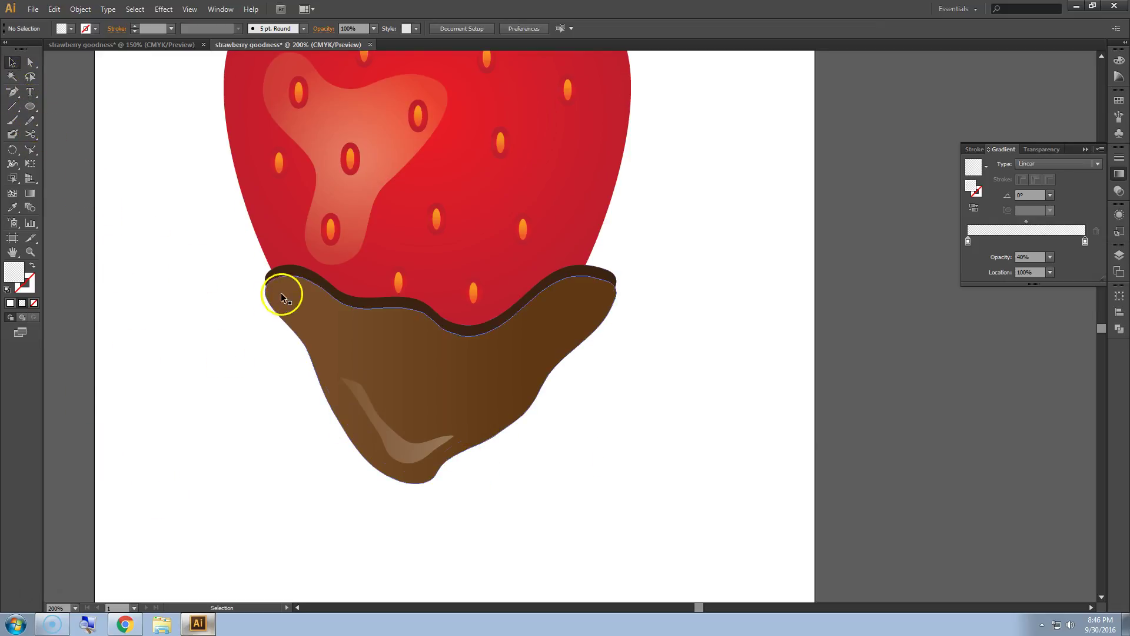
Draw three small Pencil highlights along the chocolate's upper edge: at the left end, left of center, and one about 0.67 in wide at the right end.
left_click(30, 120)
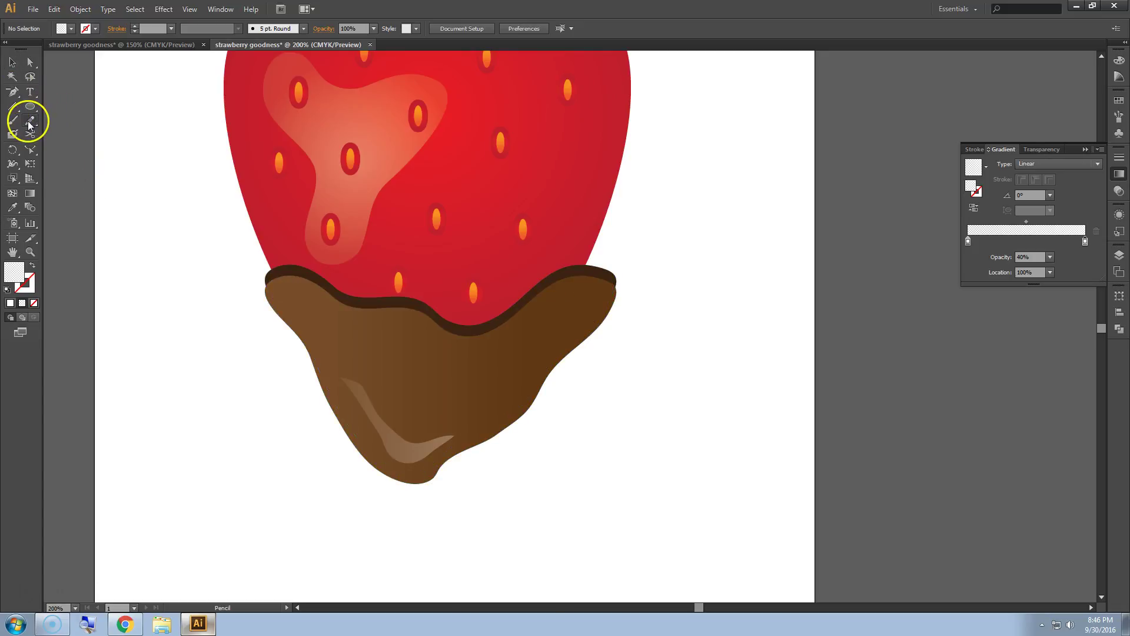
mouse_move(294, 305)
left_mouse_down()
mouse_move(316, 327)
mouse_move(405, 323)
mouse_move(434, 337)
mouse_move(411, 343)
mouse_move(380, 321)
left_mouse_up()
mouse_move(542, 310)
left_mouse_down()
mouse_move(580, 292)
mouse_move(595, 298)
mouse_move(546, 310)
left_mouse_up()
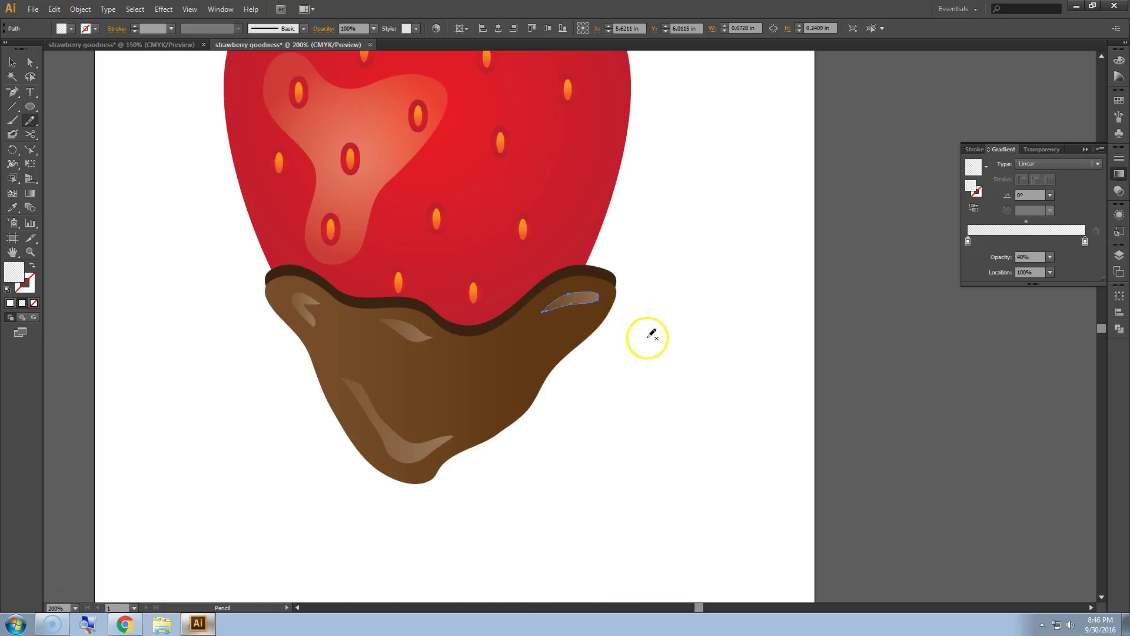
left_click(13, 63)
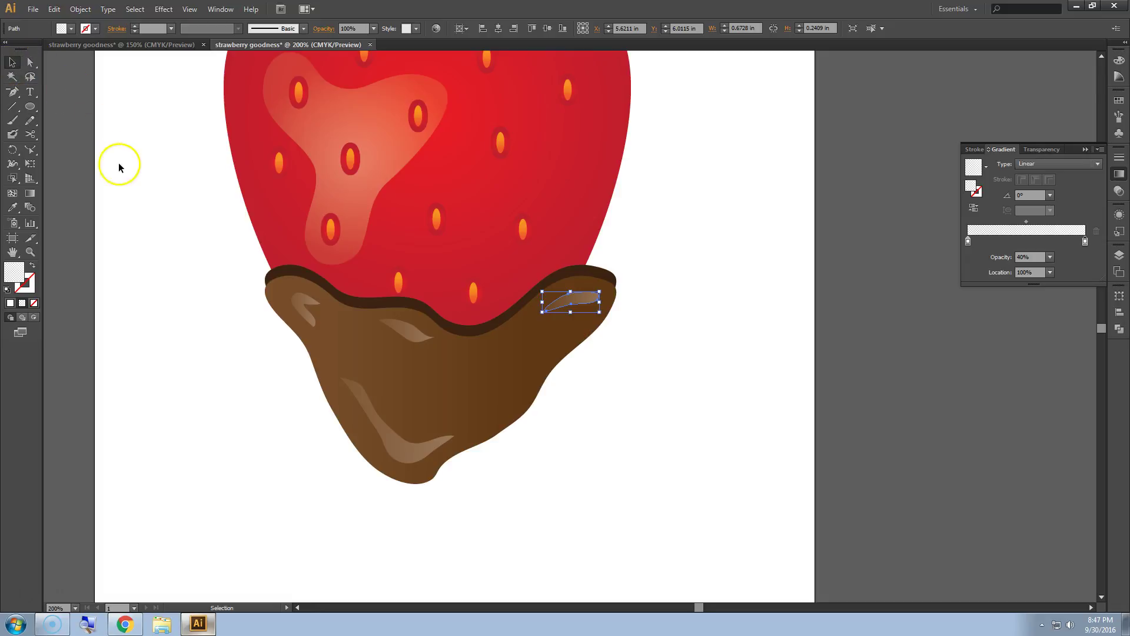
left_click(643, 455)
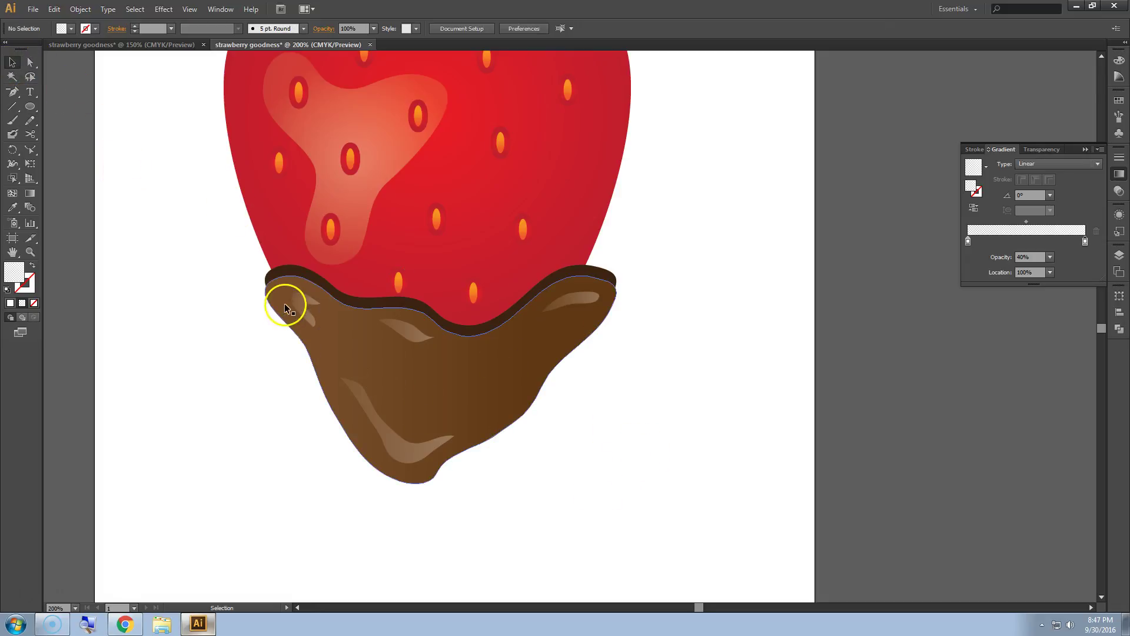
Try to reshape the upper-left chocolate highlight by moving its inner and lower anchor points and deleting one of them.
scroll(302, 312, "up", 6)
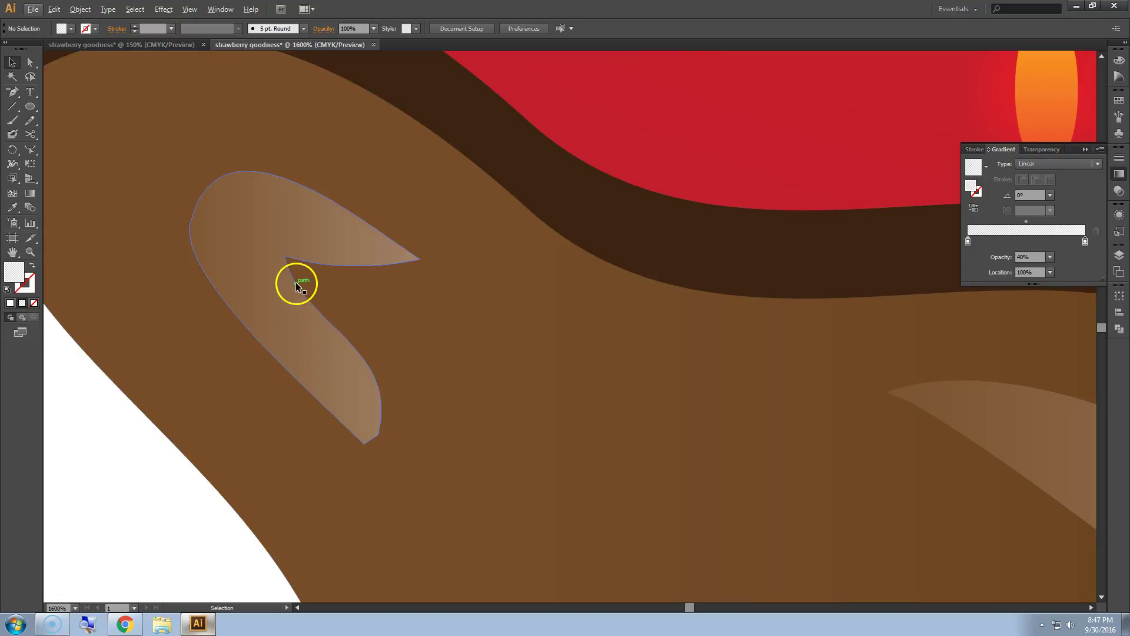
left_click(30, 61)
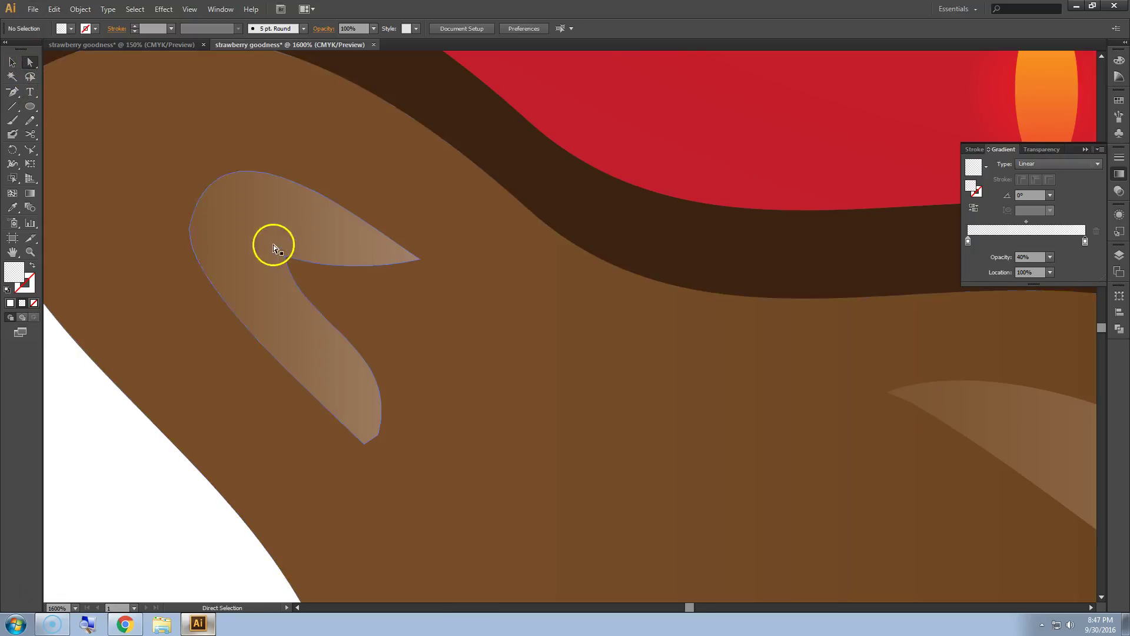
left_click(291, 278)
left_click_drag(283, 258, 341, 287)
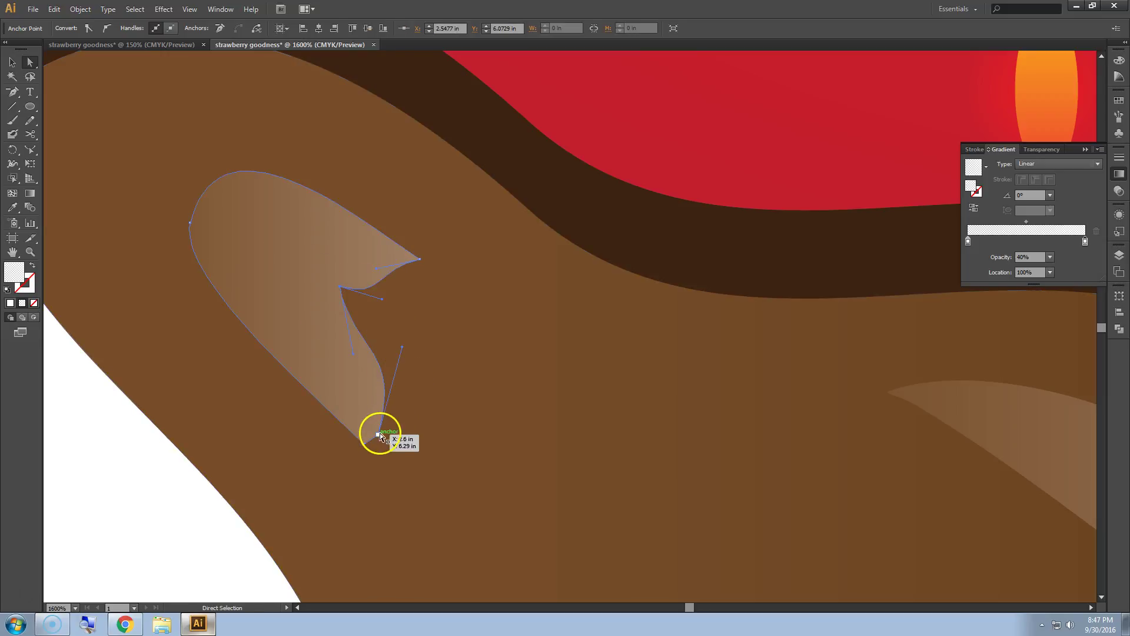
left_click_drag(346, 394, 343, 382)
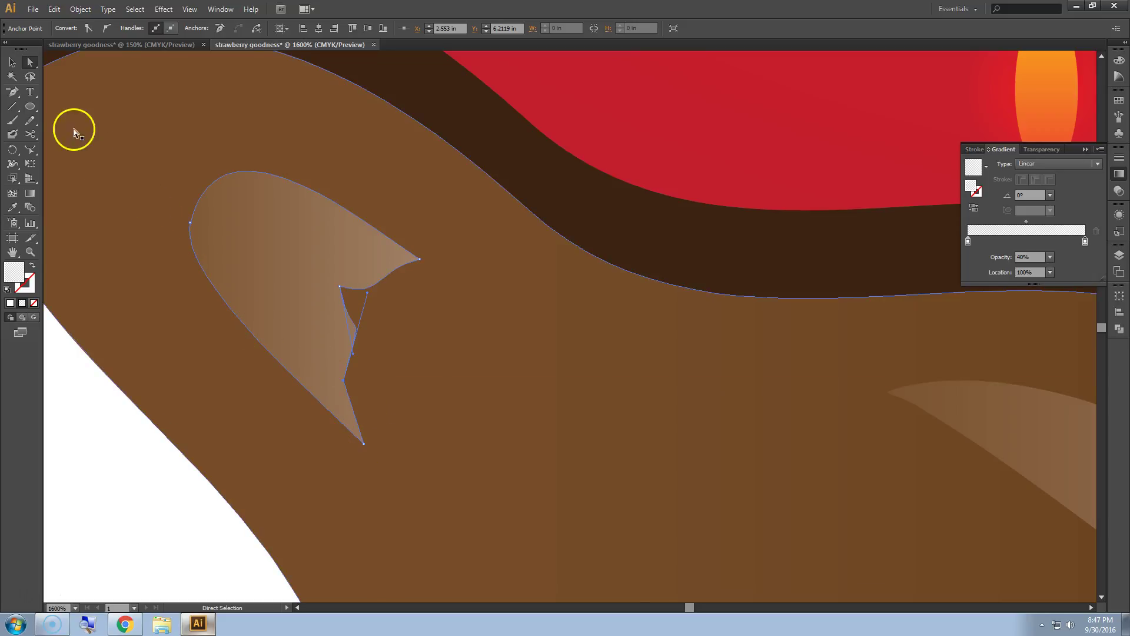
left_click(13, 93)
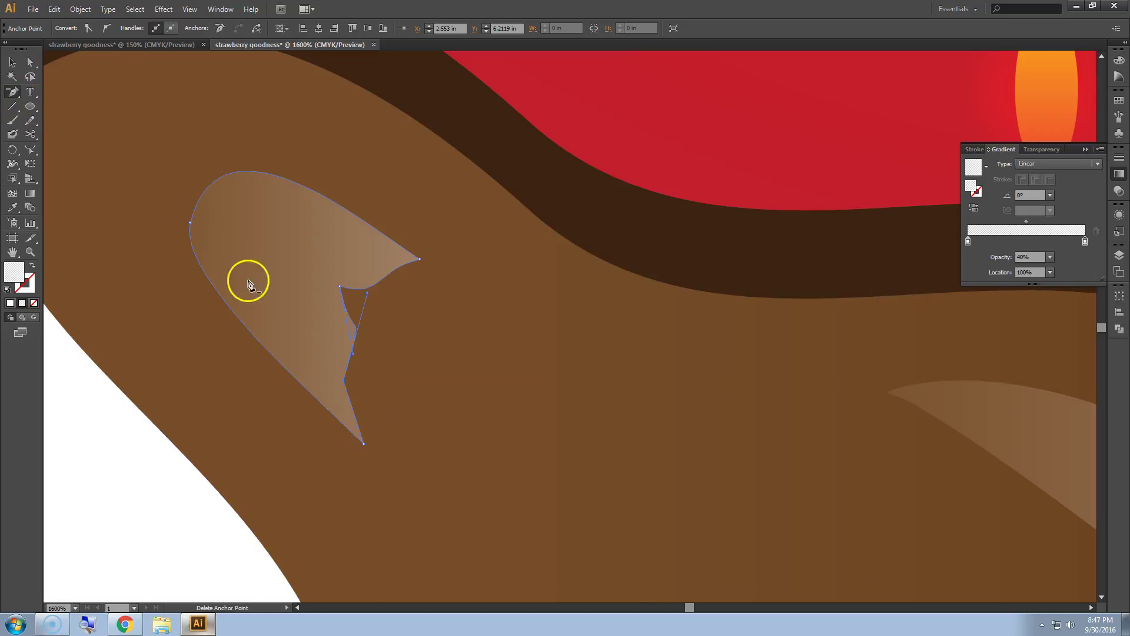
left_click(344, 382)
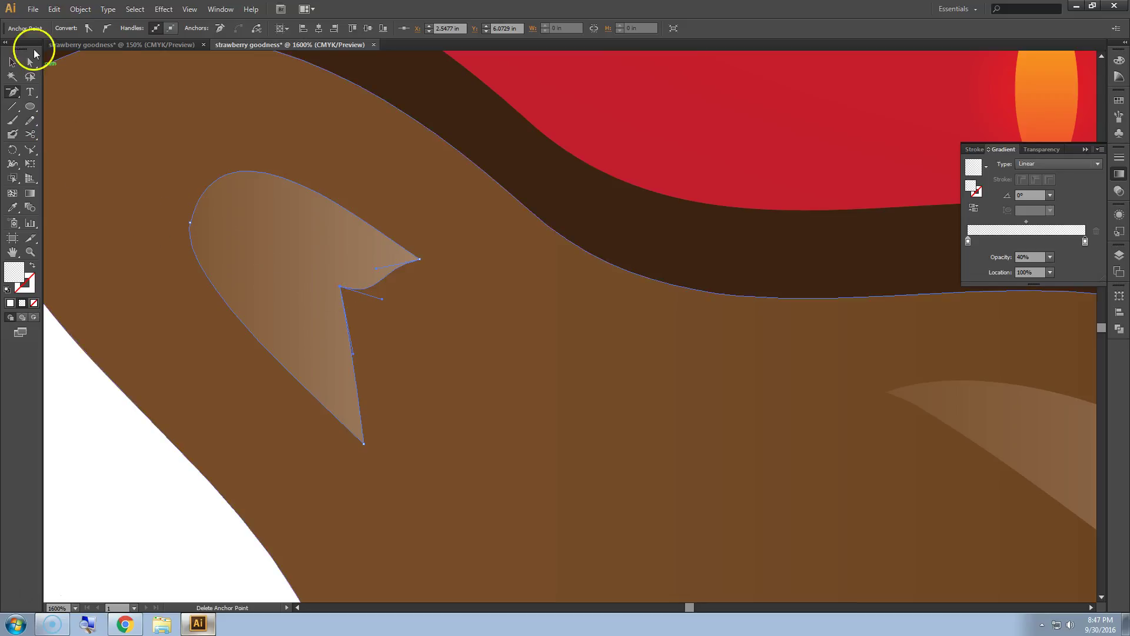
Delete the reshaped highlight at the chocolate's upper left.
left_click(11, 64)
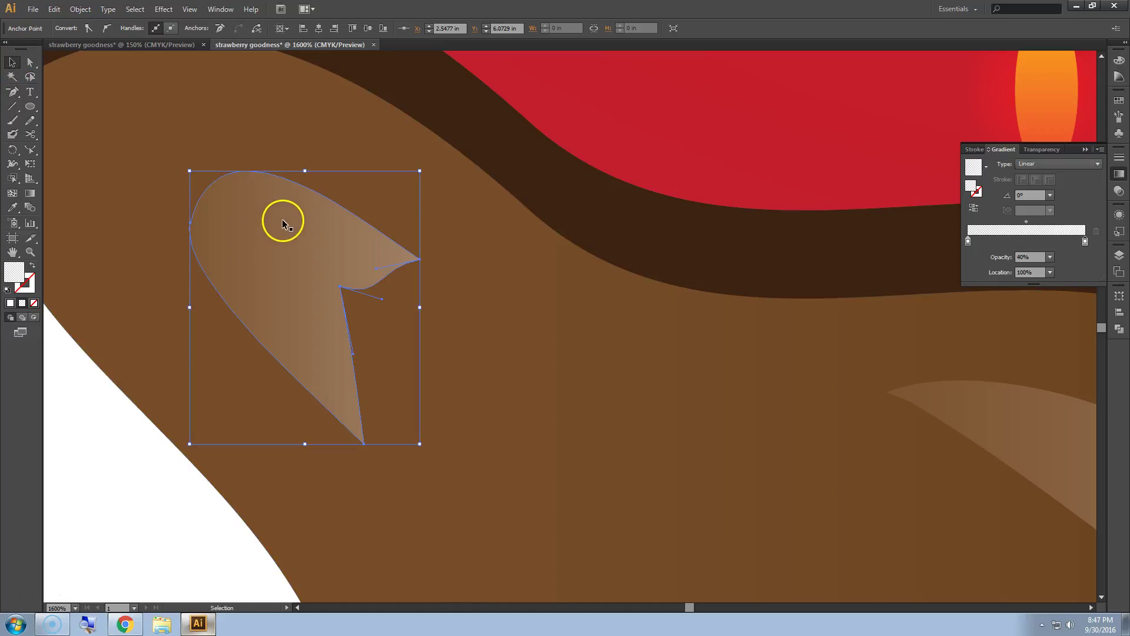
key("Delete")
key("Delete")
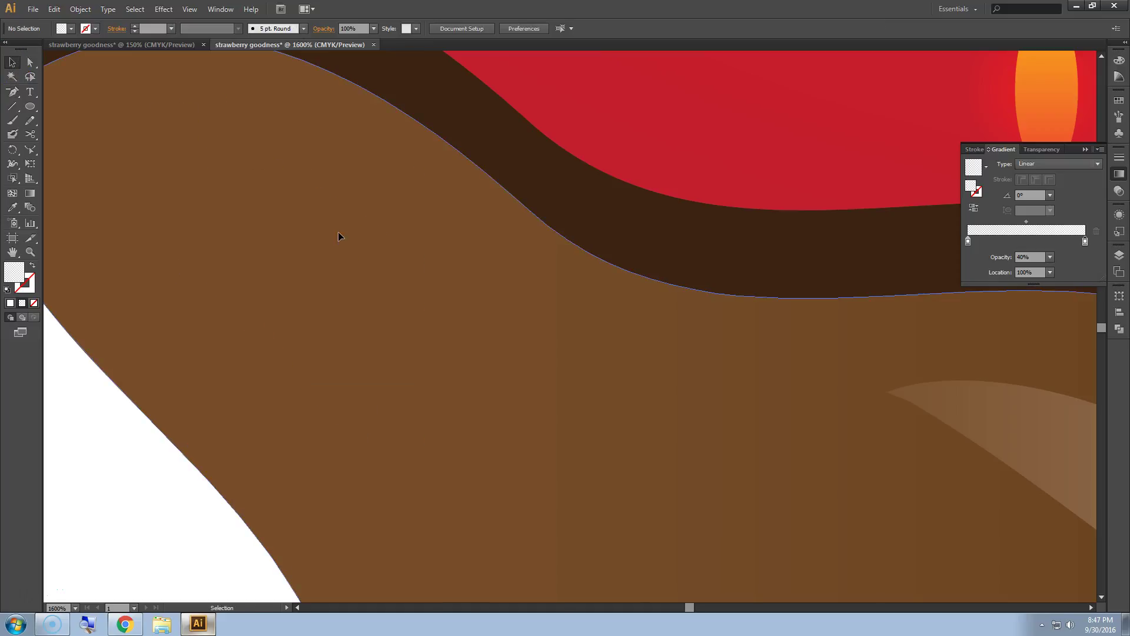
Redraw the upper-left chocolate highlight as a hooked Pencil shape about 0.52 in wide and 0.54 in high, then deselect it.
scroll(280, 375, "down", 2)
scroll(282, 373, "up", 3)
left_click(30, 120)
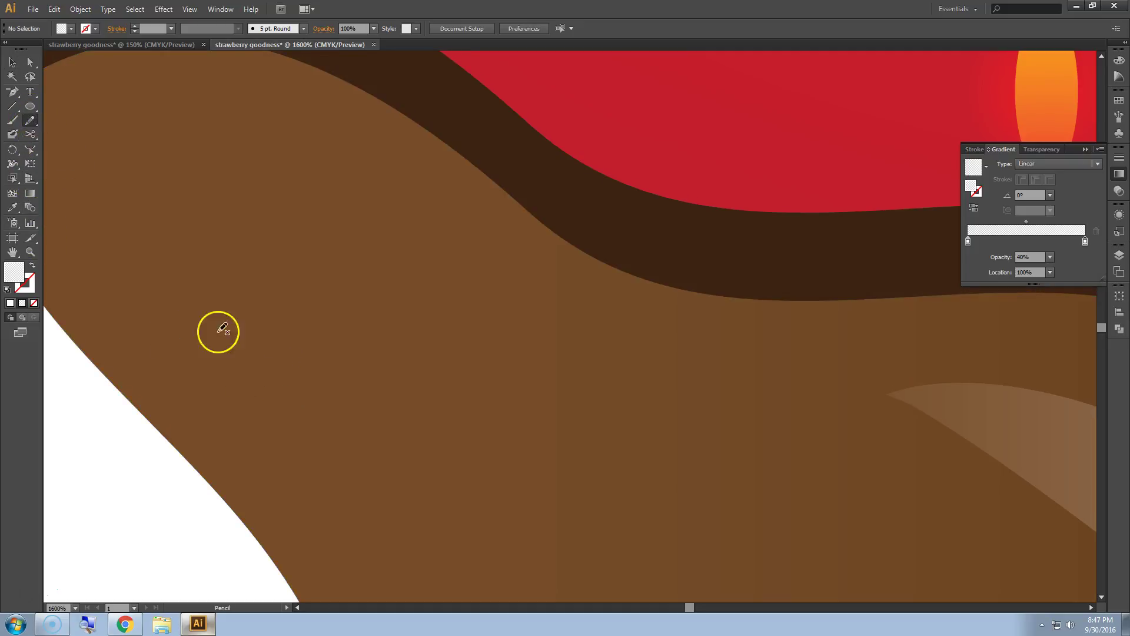
mouse_move(344, 514)
left_mouse_down()
mouse_move(240, 372)
mouse_move(166, 305)
mouse_move(120, 195)
mouse_move(134, 160)
mouse_move(210, 152)
mouse_move(451, 217)
mouse_move(468, 256)
mouse_move(430, 263)
mouse_move(294, 235)
mouse_move(231, 236)
mouse_move(240, 300)
mouse_move(350, 513)
left_mouse_up()
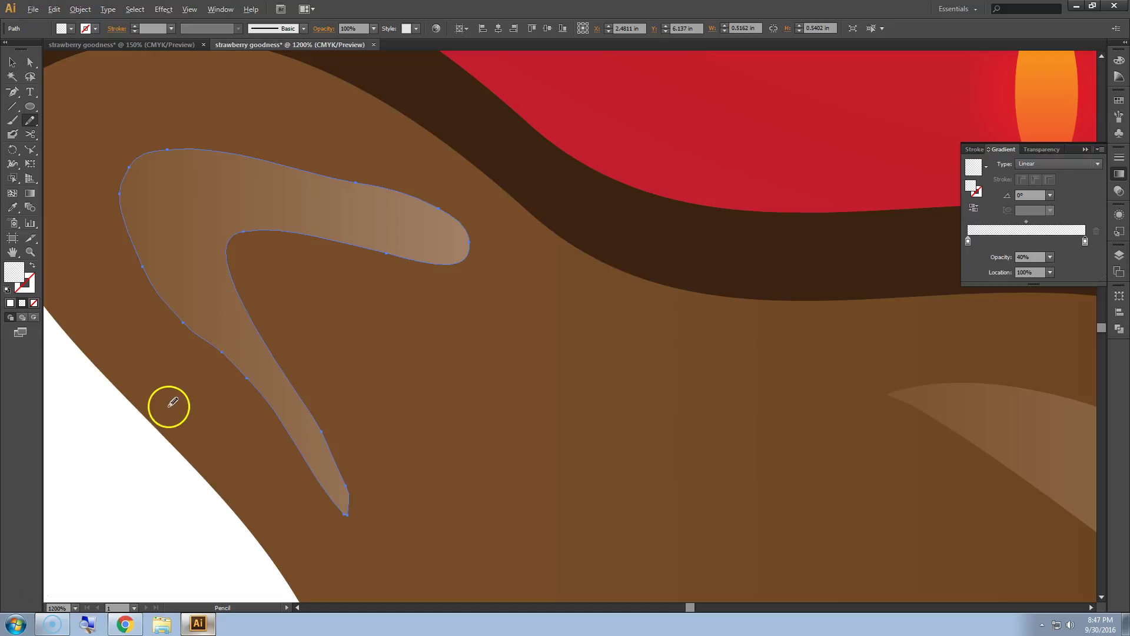
scroll(169, 406, "down", 4)
left_click(13, 62)
left_click(71, 249)
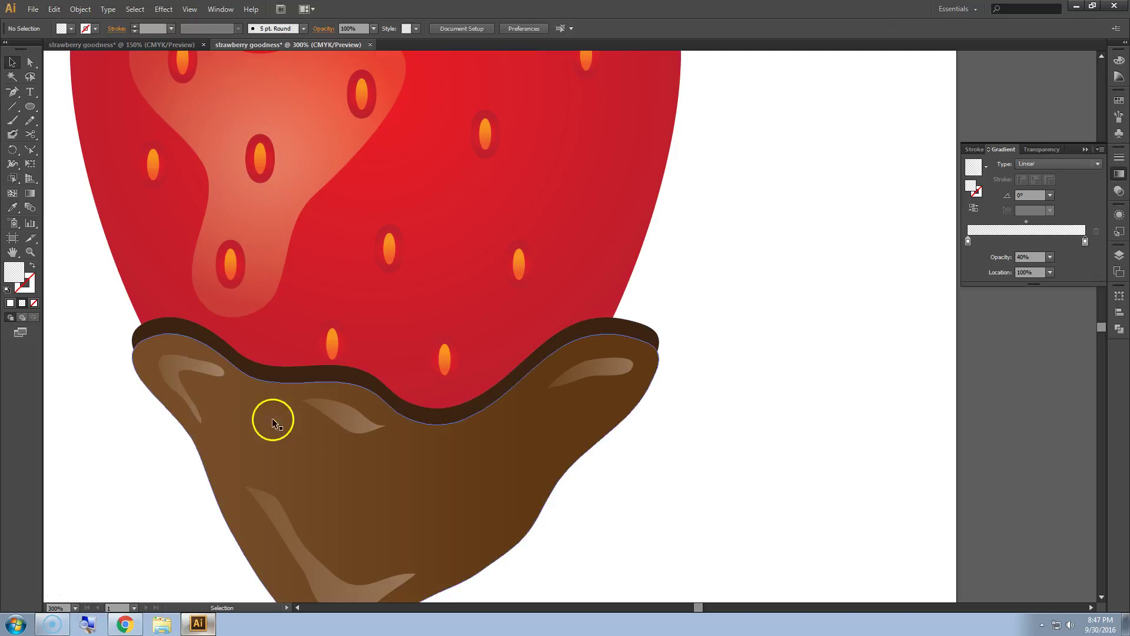
Delete the hooked highlight at the upper-left end of the chocolate dip.
scroll(720, 488, "down", 1)
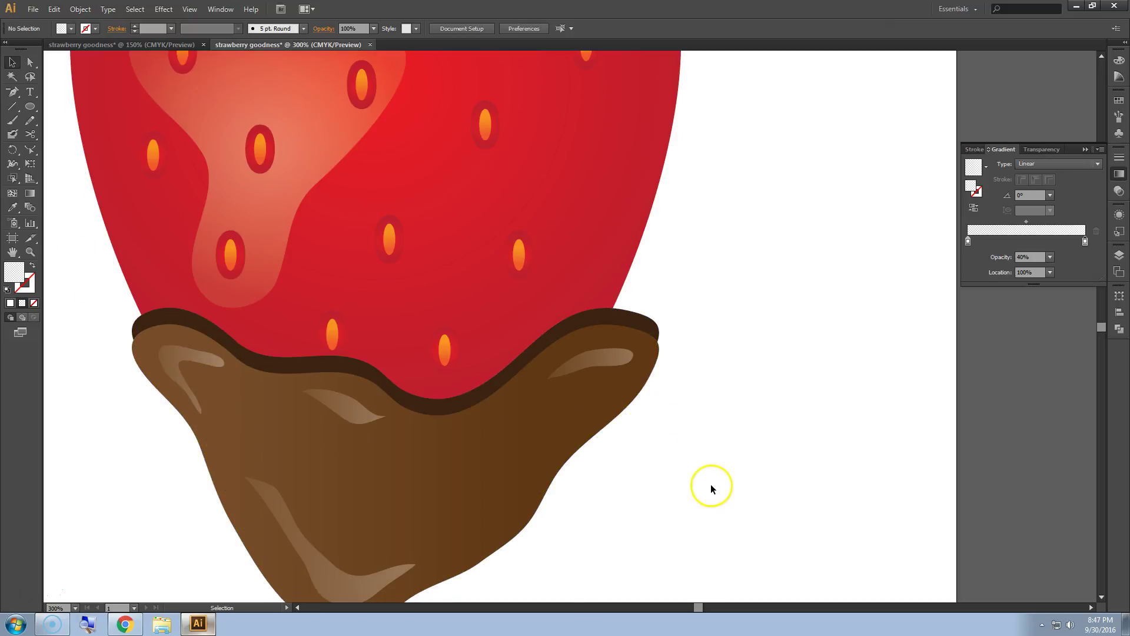
scroll(709, 485, "down", 2)
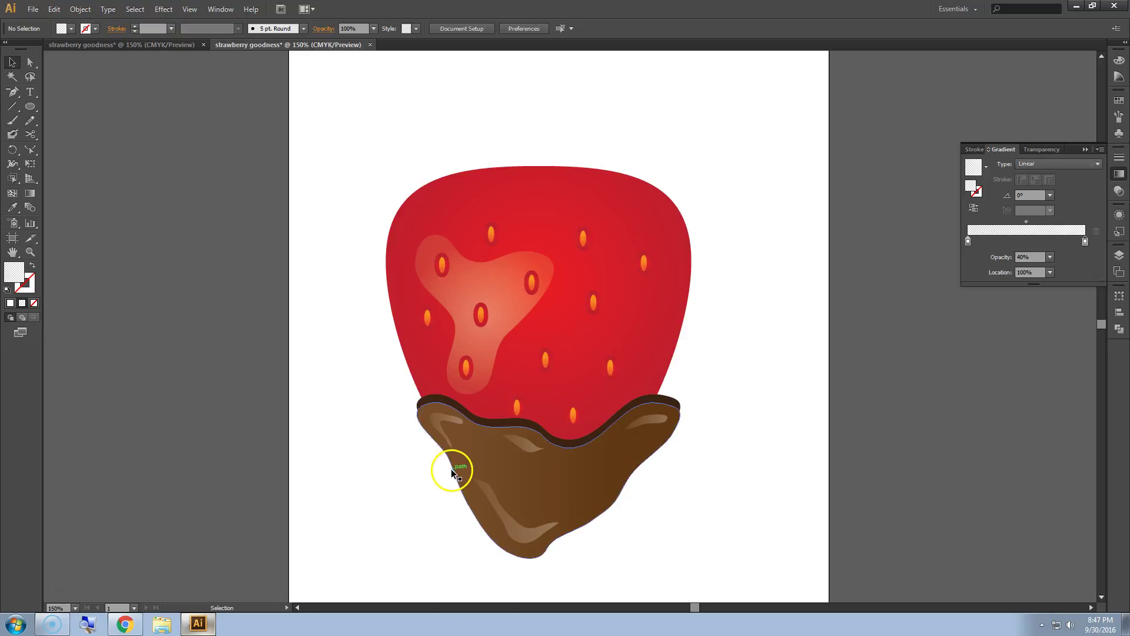
scroll(451, 468, "up", 5)
left_click(441, 379)
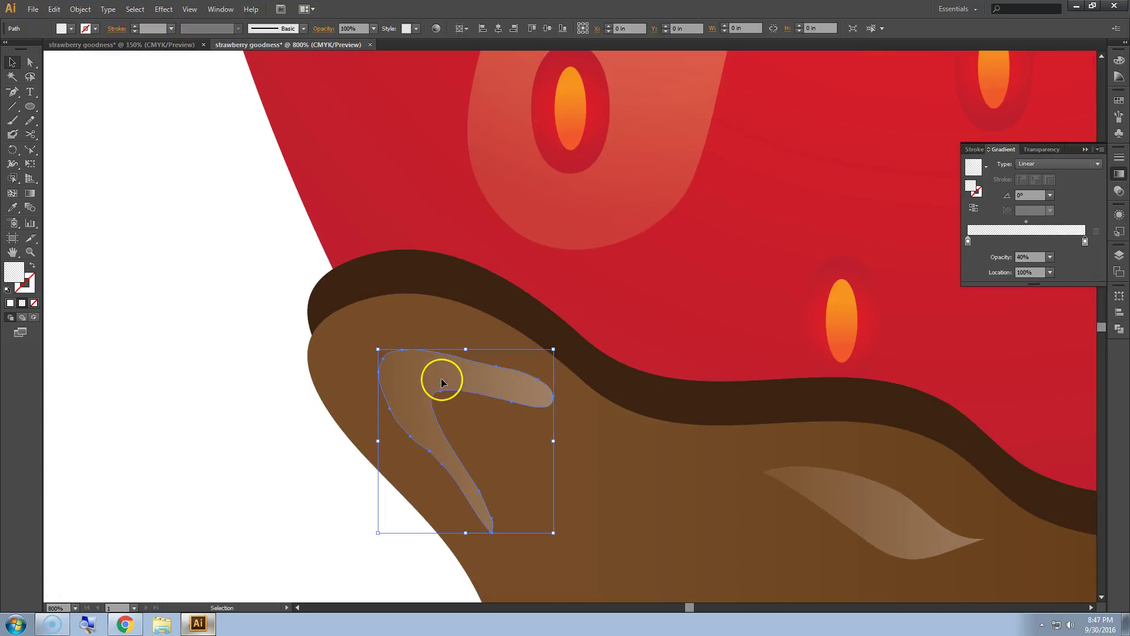
key("Delete")
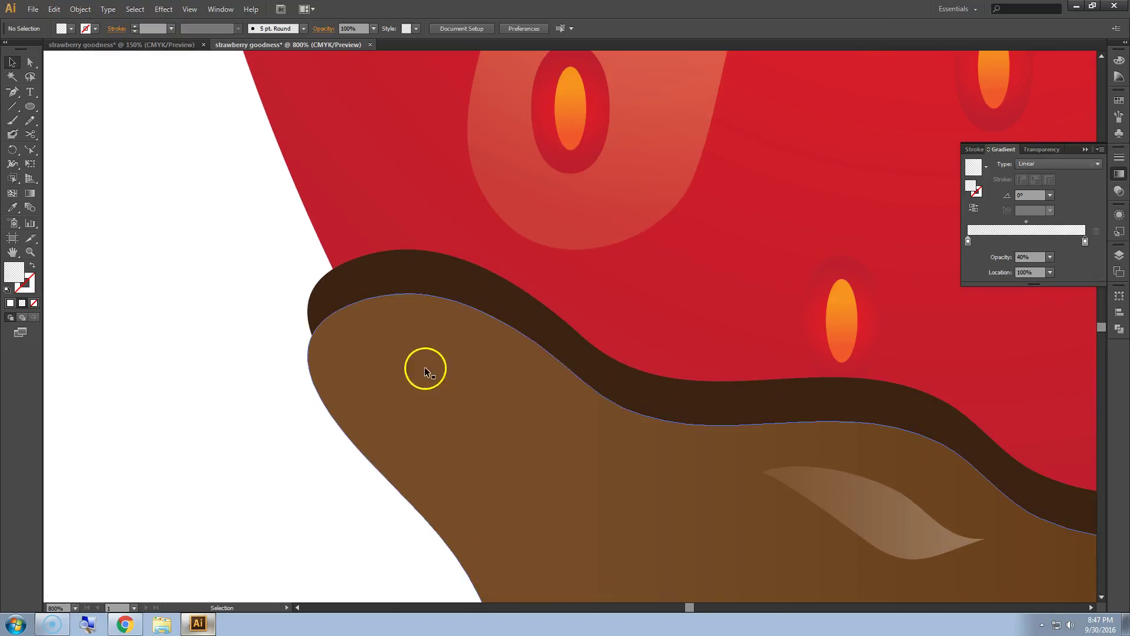
Redraw the chocolate's upper-left highlight with the Pencil, about 0.62 in wide and 0.55 in high, and delete the extra anchor point at its right tip.
left_click(30, 120)
mouse_move(577, 416)
left_mouse_down()
mouse_move(528, 378)
mouse_move(470, 357)
mouse_move(407, 345)
mouse_move(369, 360)
mouse_move(367, 399)
mouse_move(471, 532)
mouse_move(452, 464)
mouse_move(417, 417)
mouse_move(425, 406)
mouse_move(574, 418)
left_mouse_up()
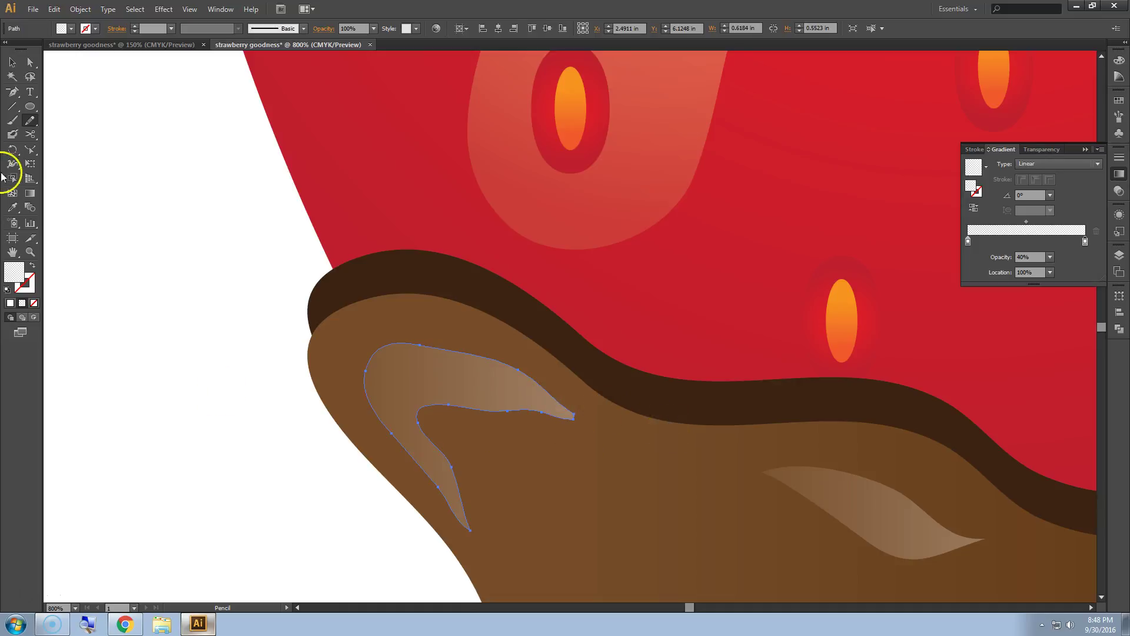
left_click(13, 105)
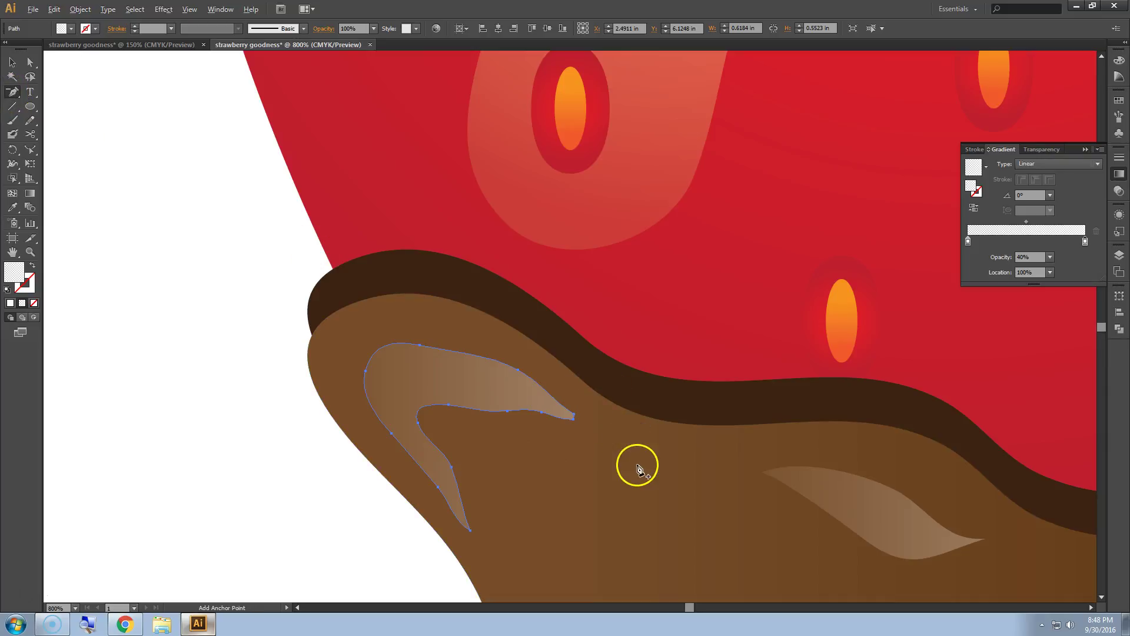
scroll(580, 422, "up", 1)
scroll(577, 422, "up", 5)
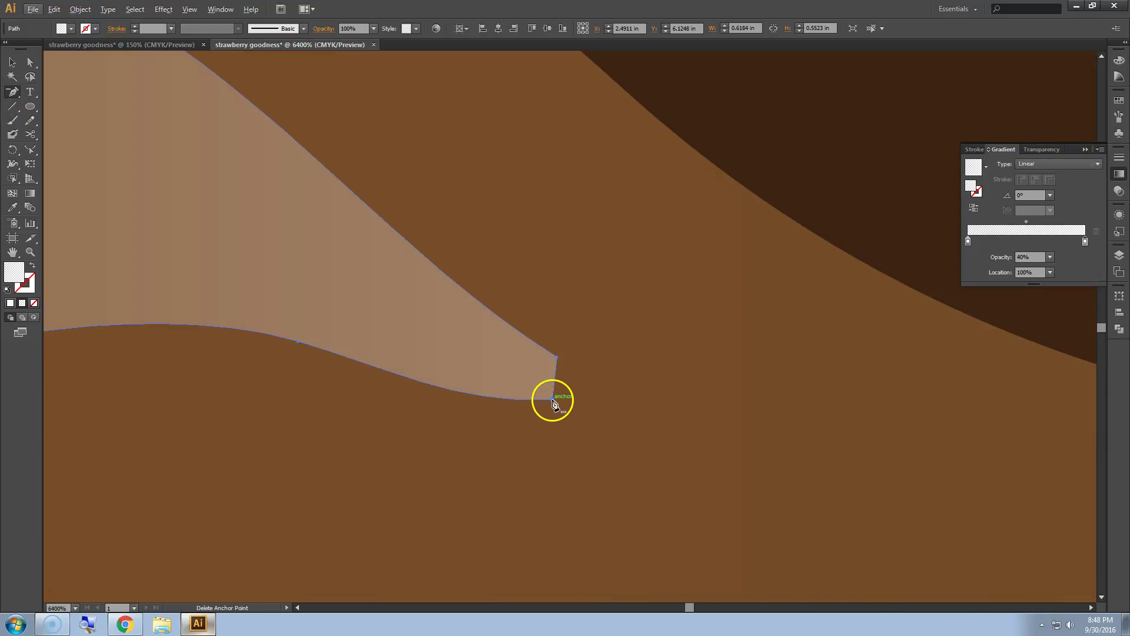
scroll(297, 416, "down", 8)
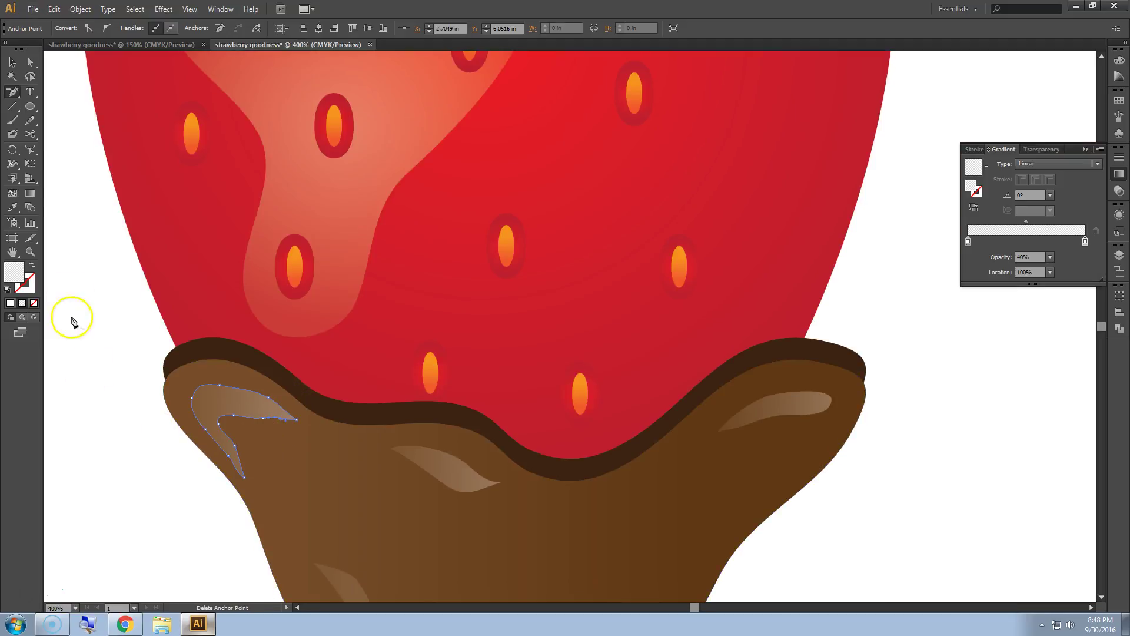
left_click(13, 62)
left_click(65, 172)
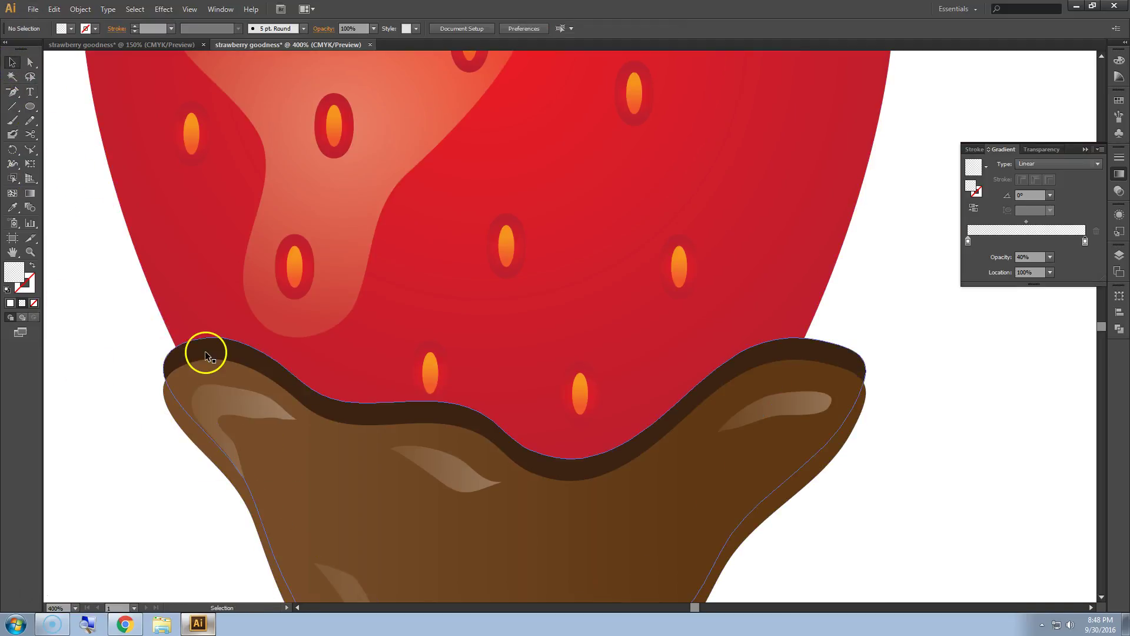
Delete the redrawn highlight at the chocolate's upper-left end.
scroll(285, 427, "down", 3)
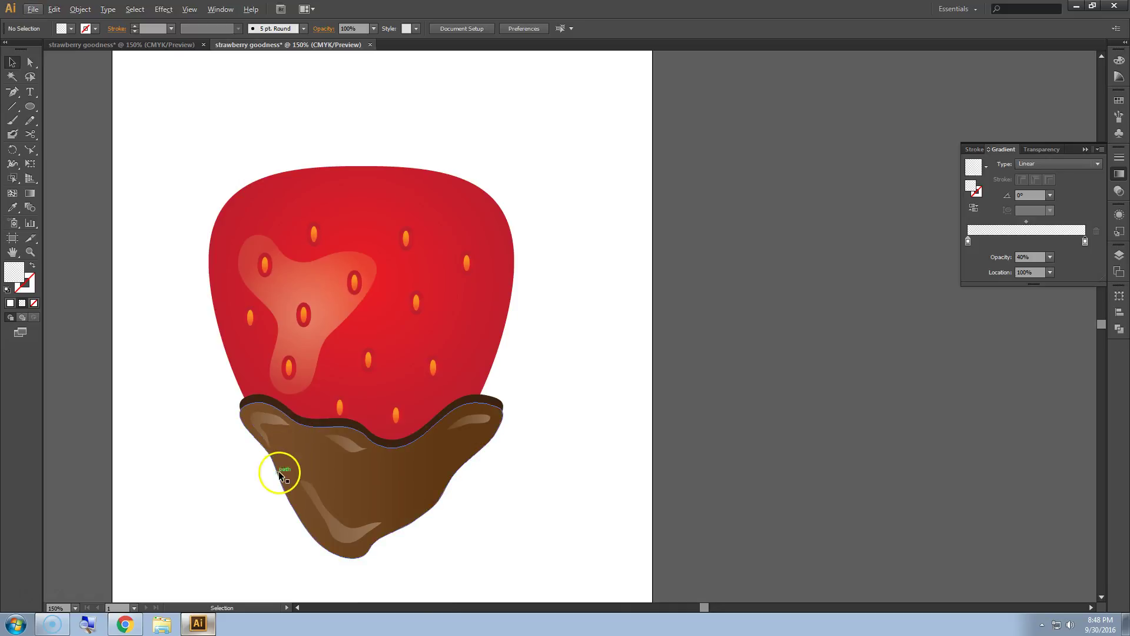
scroll(259, 445, "up", 1)
left_click(268, 446)
key("Delete")
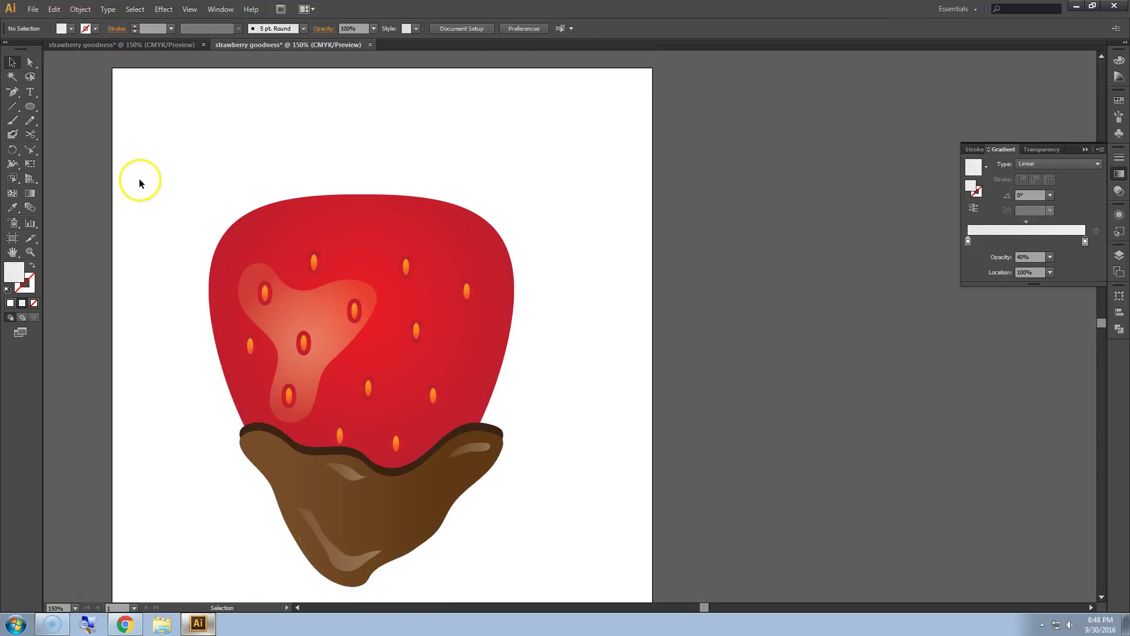
Draw a tapered Pencil highlight about 0.40 in wide and 0.56 in high at the chocolate's upper-left end, then deselect it.
left_click(30, 120)
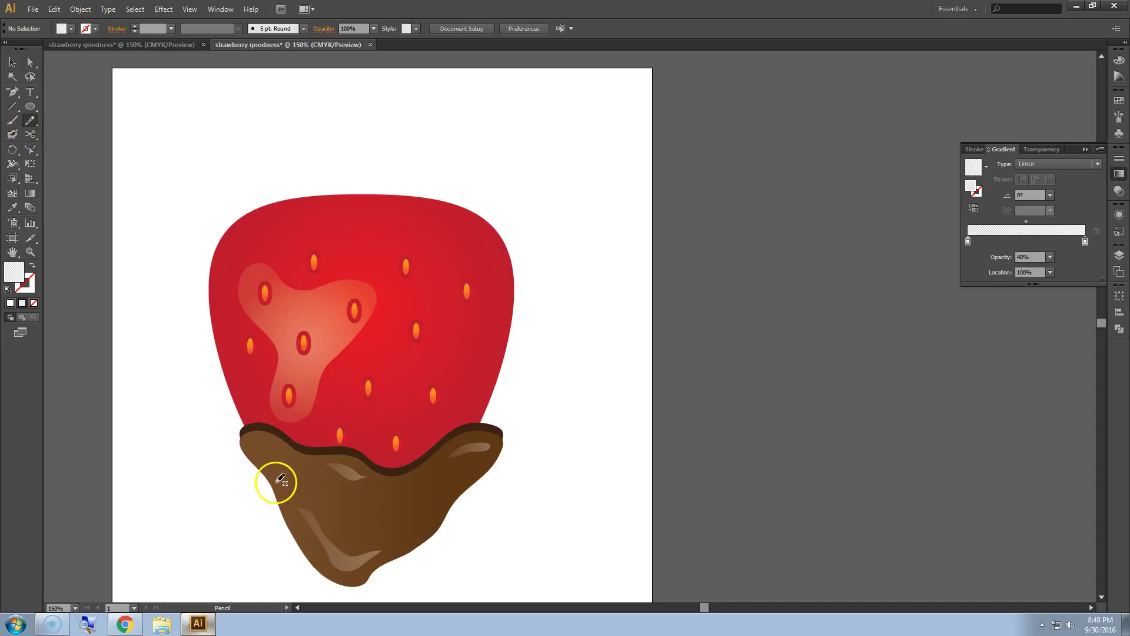
mouse_move(278, 479)
left_mouse_down()
mouse_move(253, 445)
mouse_move(273, 448)
mouse_move(278, 477)
left_mouse_up()
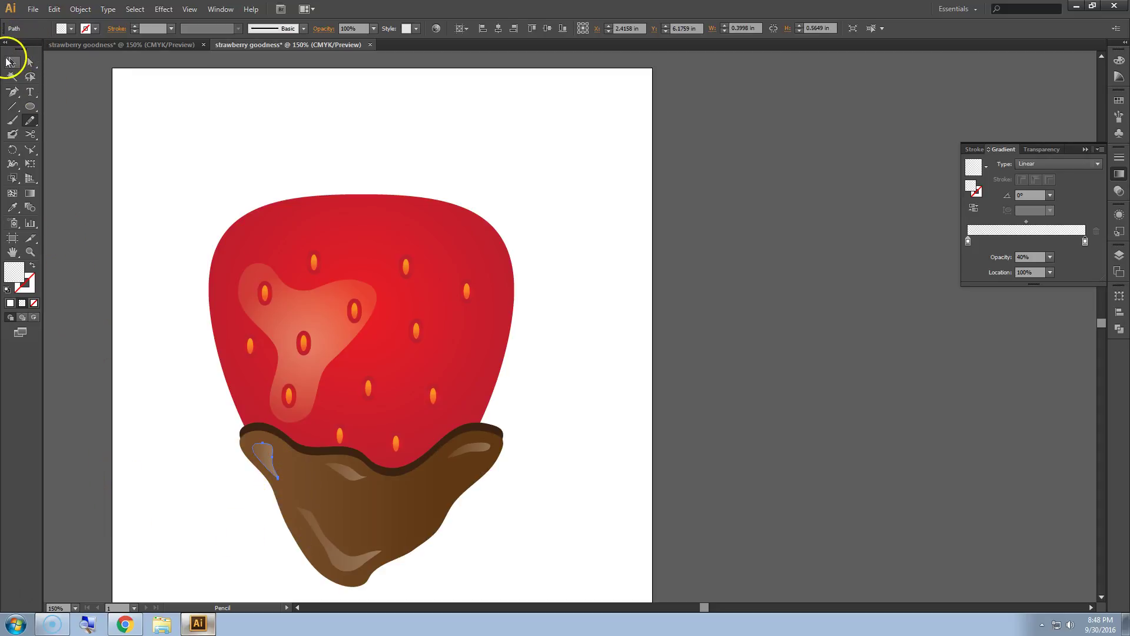
left_click(173, 125)
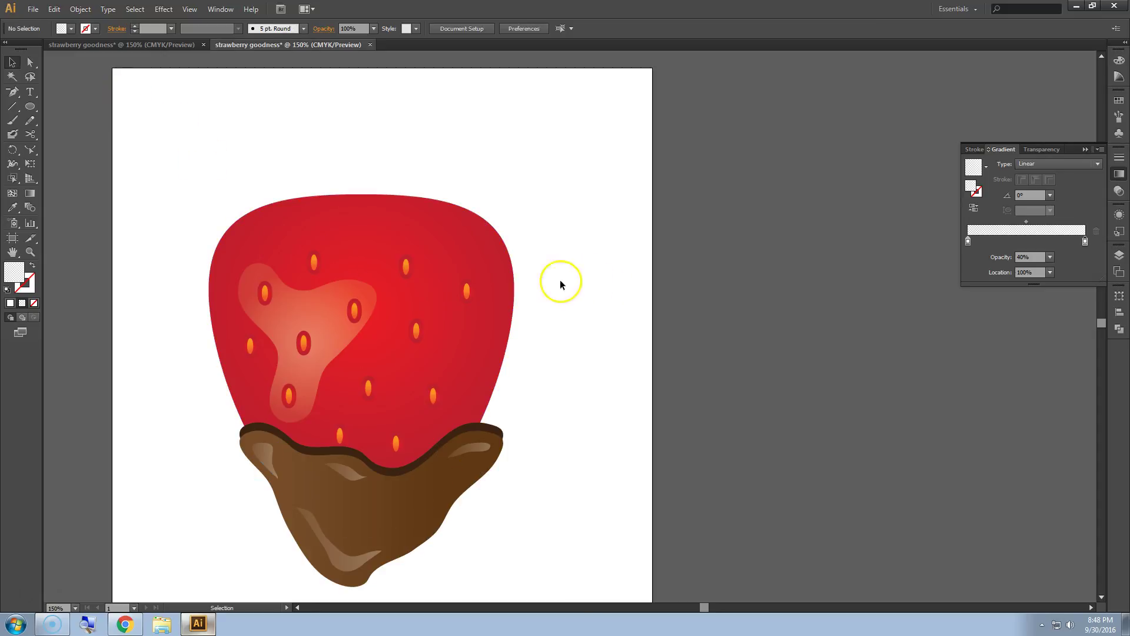
scroll(538, 282, "down", 2)
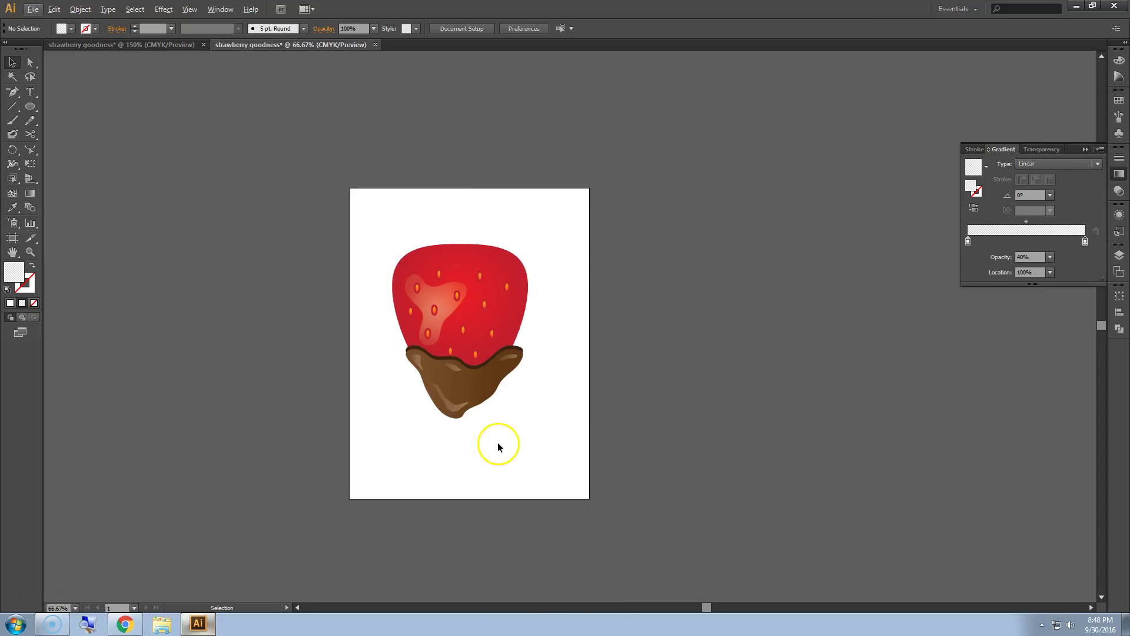
scroll(500, 454, "up", 2)
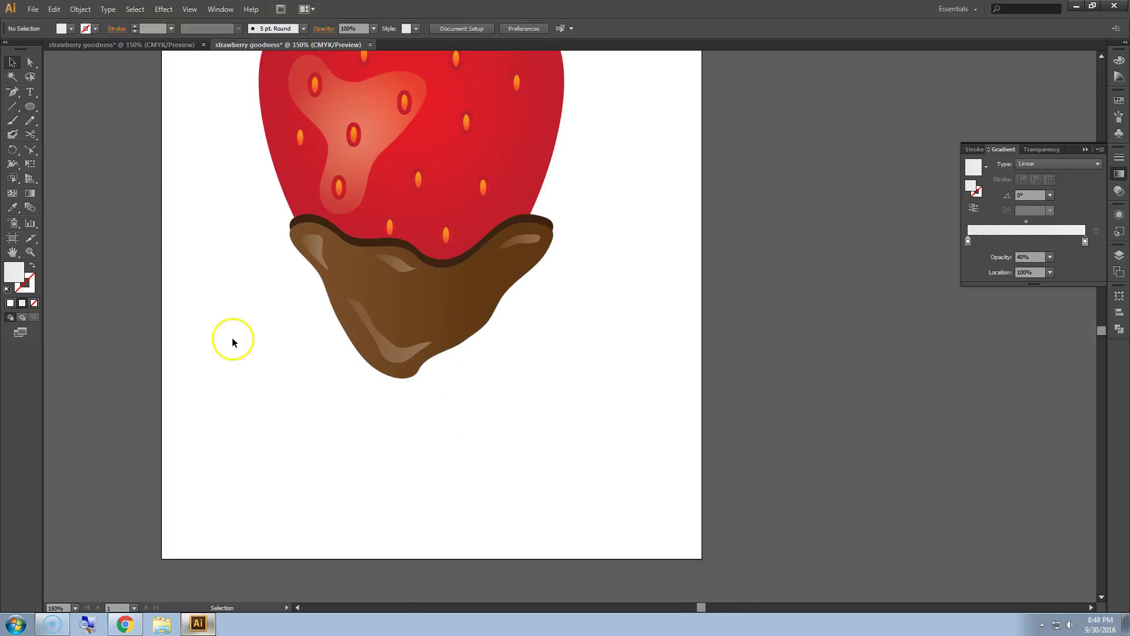
Check the drip in the finished strawberry document, then draw a Pencil teardrop about 0.39 in wide and 0.78 in high below the chocolate's tip.
left_click(152, 49)
scroll(506, 412, "down", 1)
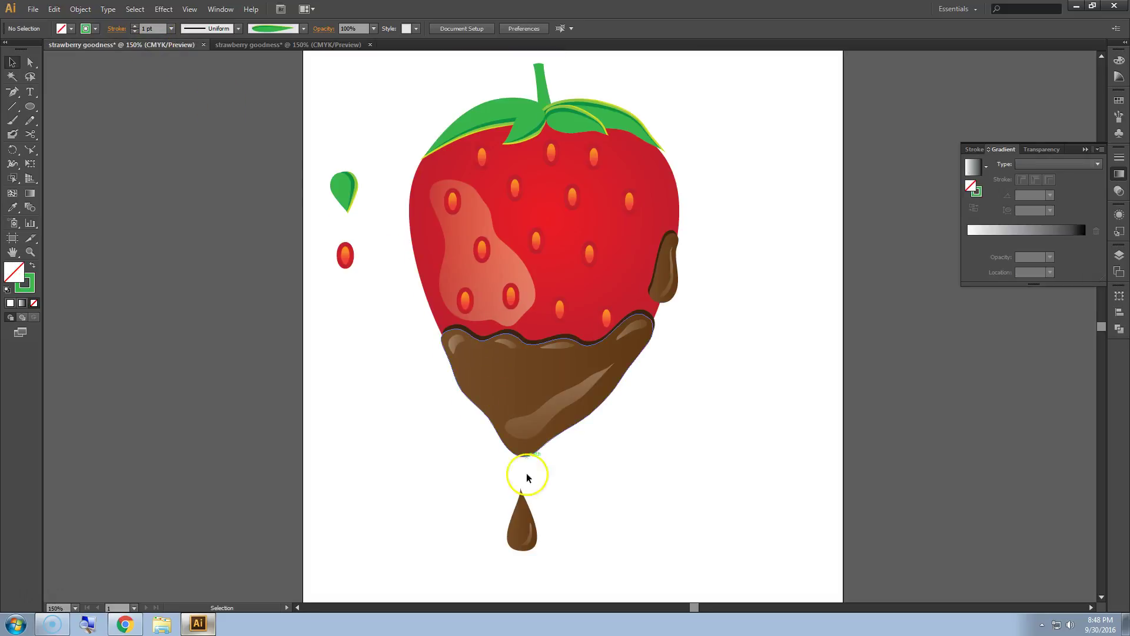
left_click(246, 44)
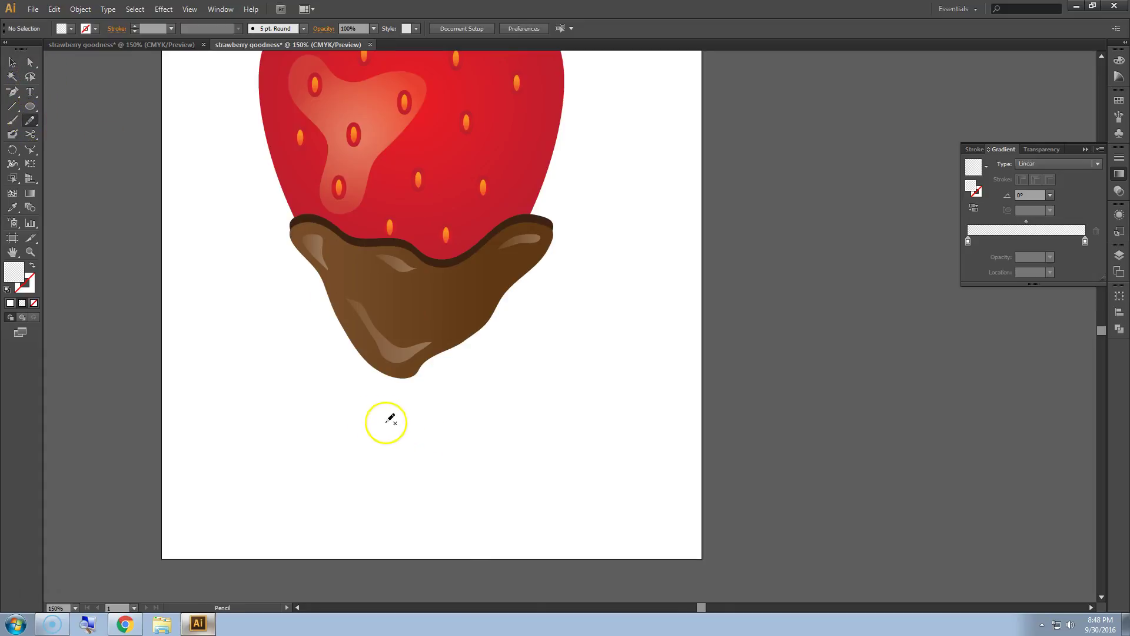
mouse_move(389, 406)
left_mouse_down()
mouse_move(383, 439)
mouse_move(394, 450)
mouse_move(404, 445)
mouse_move(388, 402)
left_mouse_up()
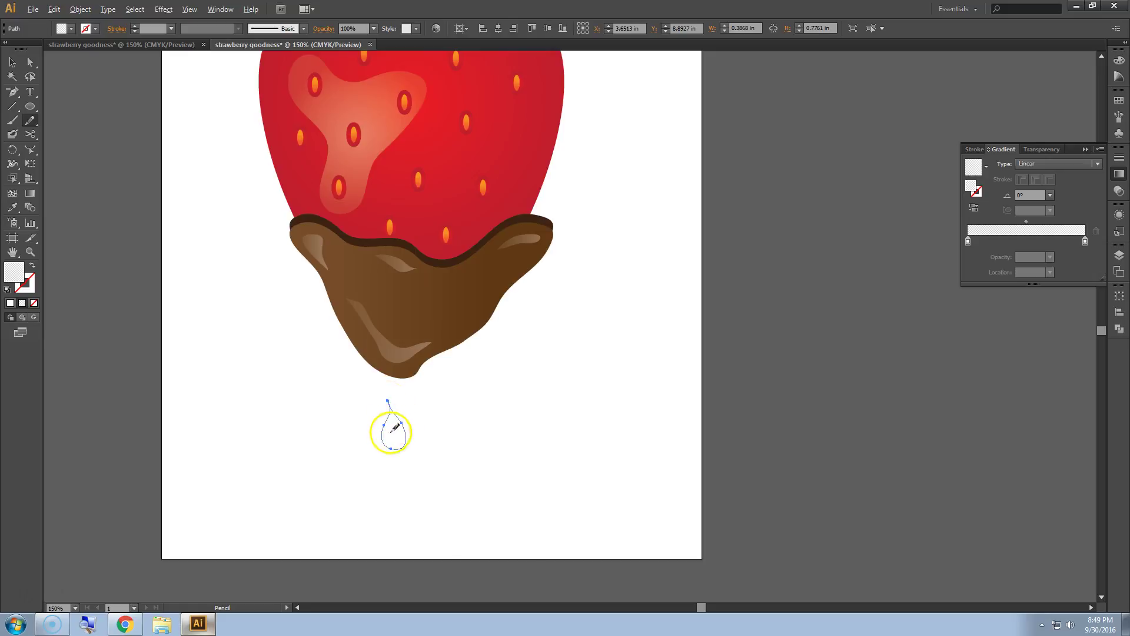
Clean up the teardrop's crossed tip by deleting its extra anchor point, moving the tip to the right and adjusting its direction handle.
scroll(381, 424, "up", 5)
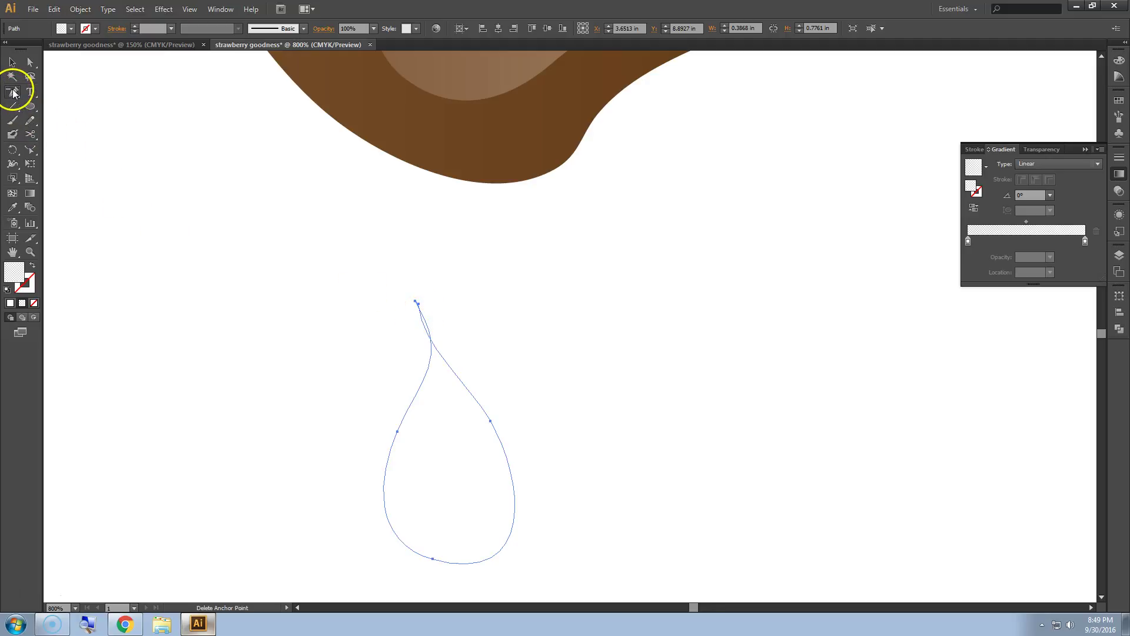
left_click(416, 303)
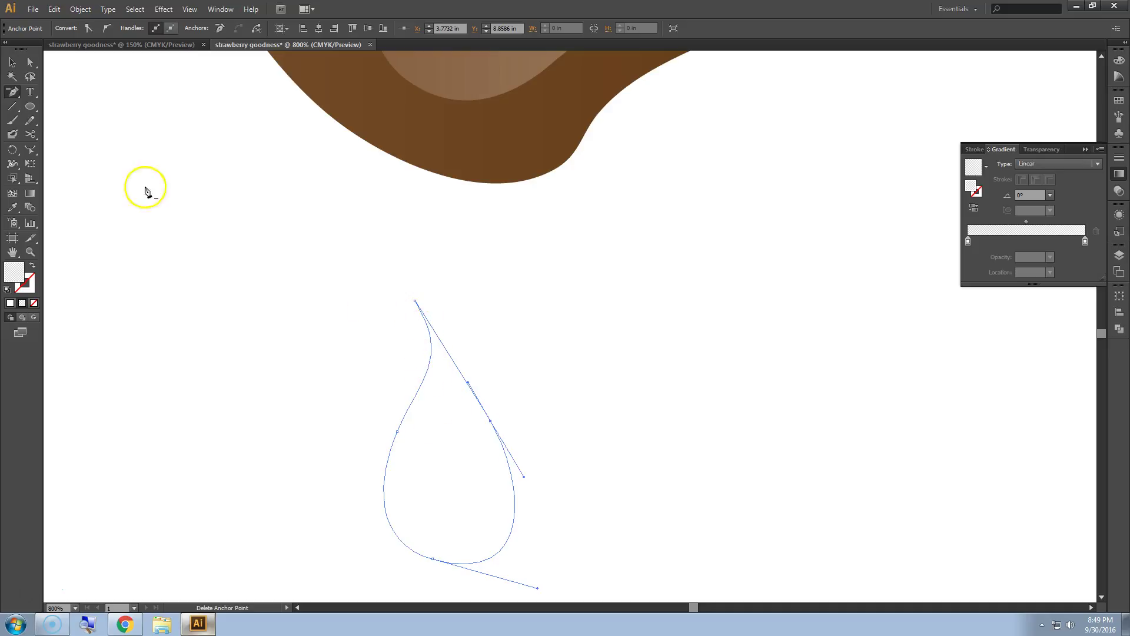
left_click_drag(416, 302, 447, 302)
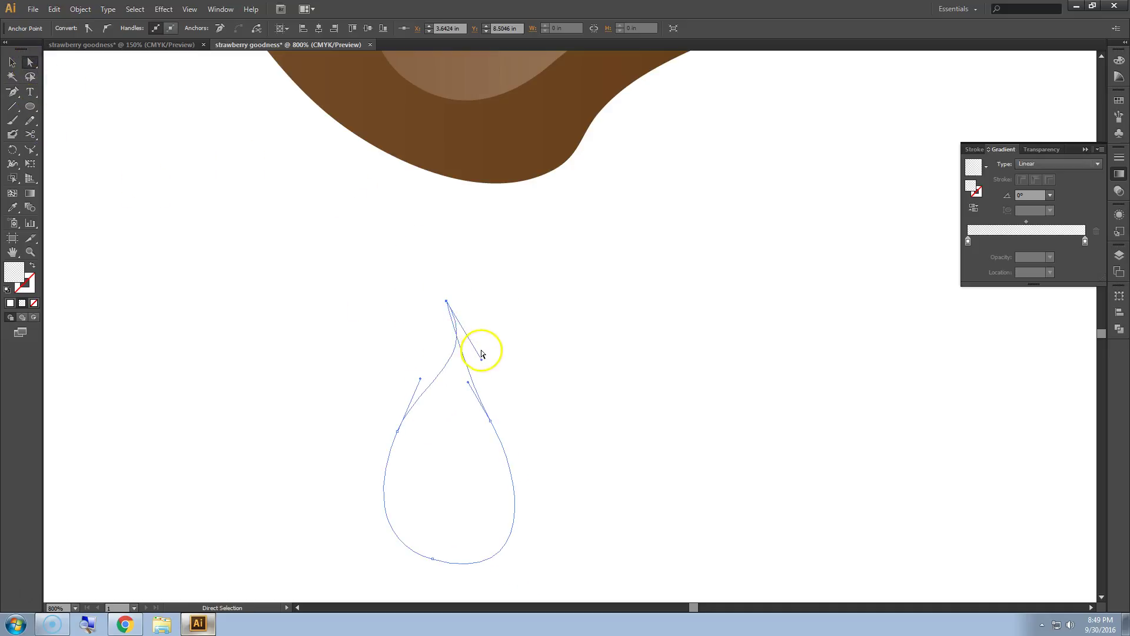
left_click_drag(481, 360, 441, 365)
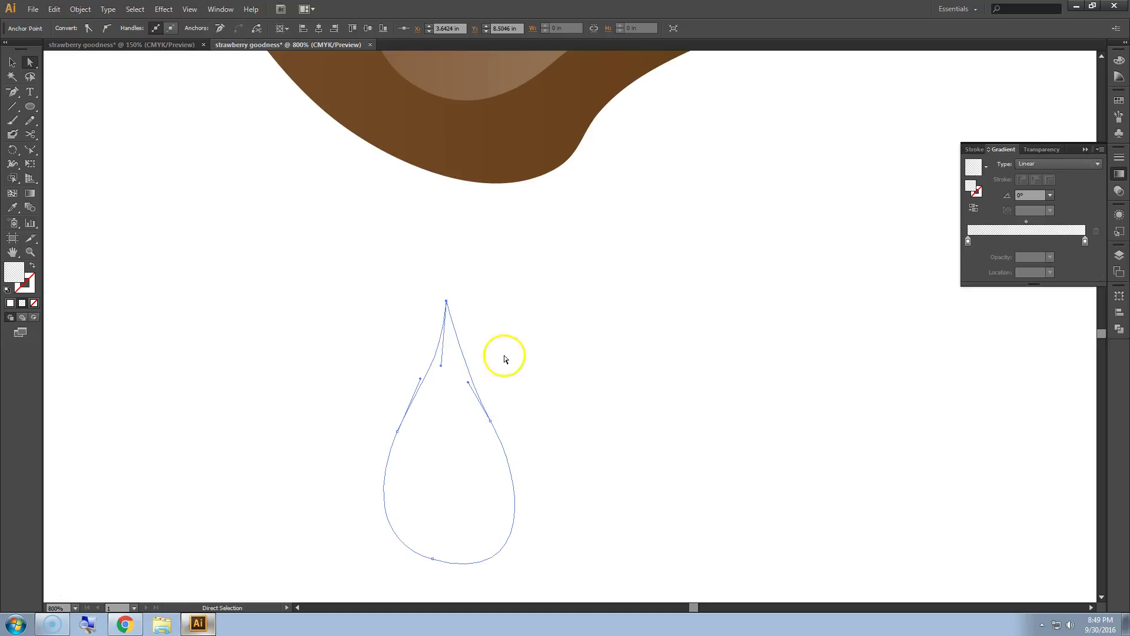
left_click(512, 339)
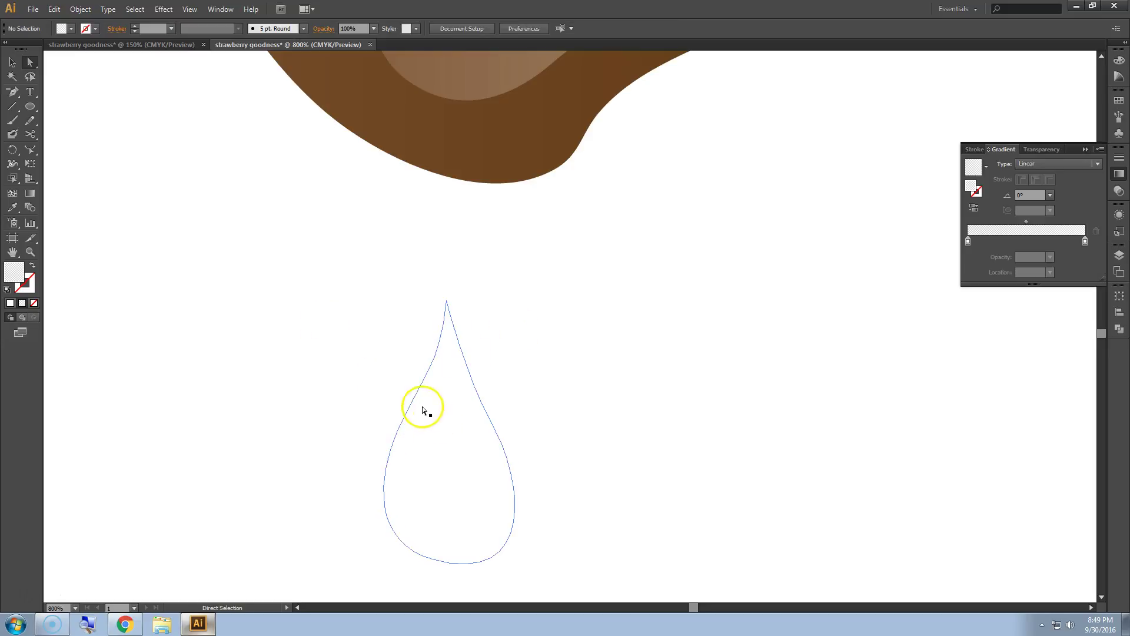
left_click(418, 396)
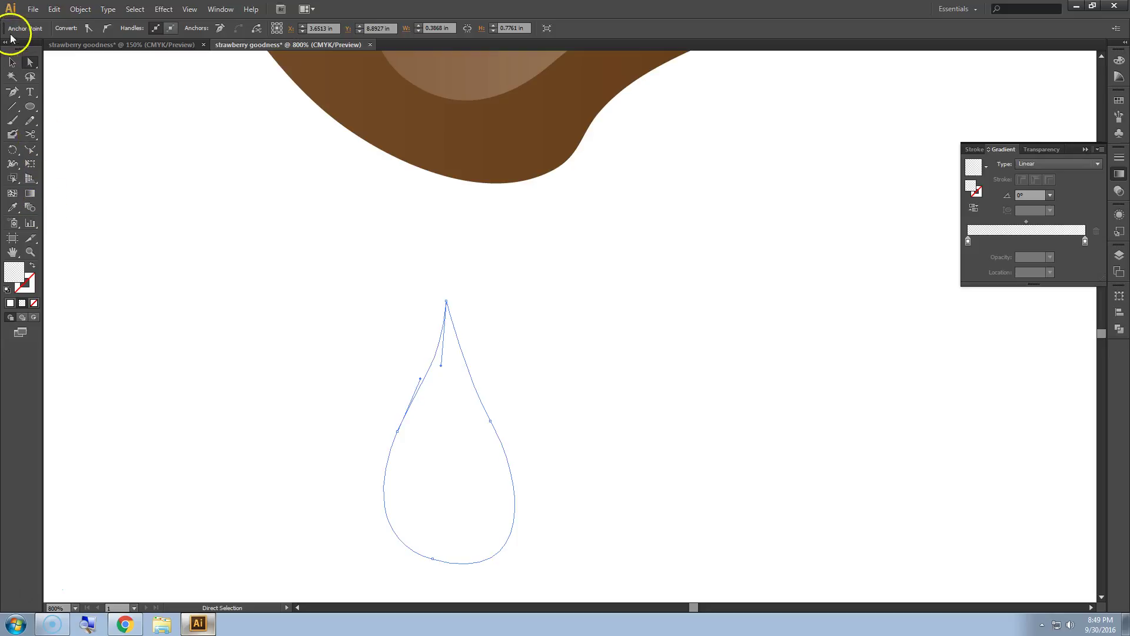
Fill the teardrop with the brown gradient sampled from the chocolate dip, then deselect it.
left_click(11, 64)
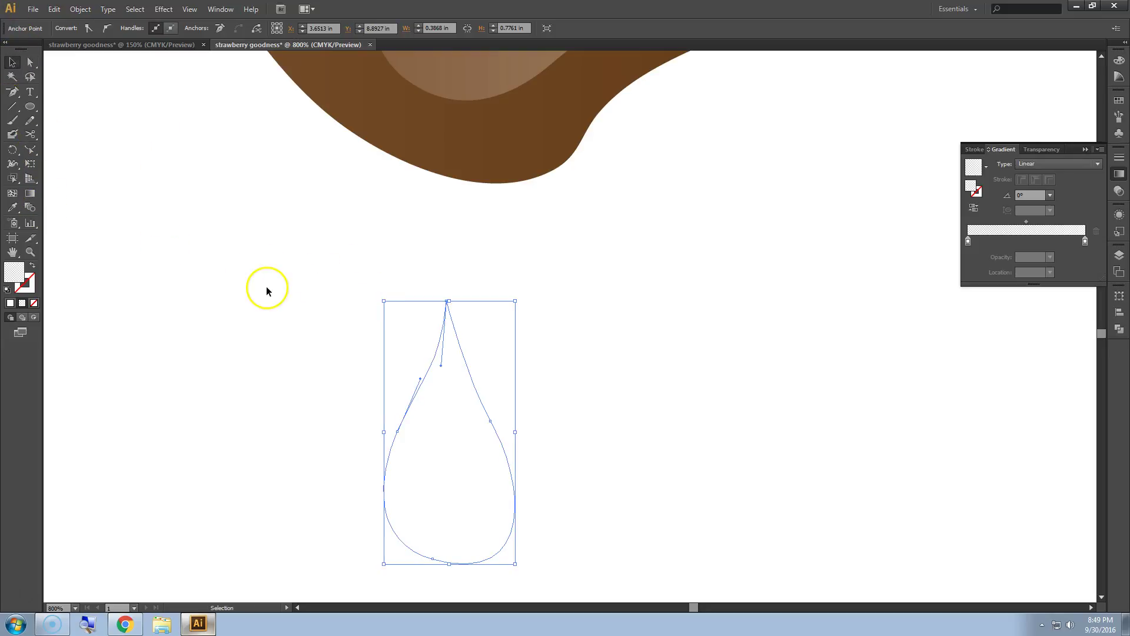
left_click(13, 207)
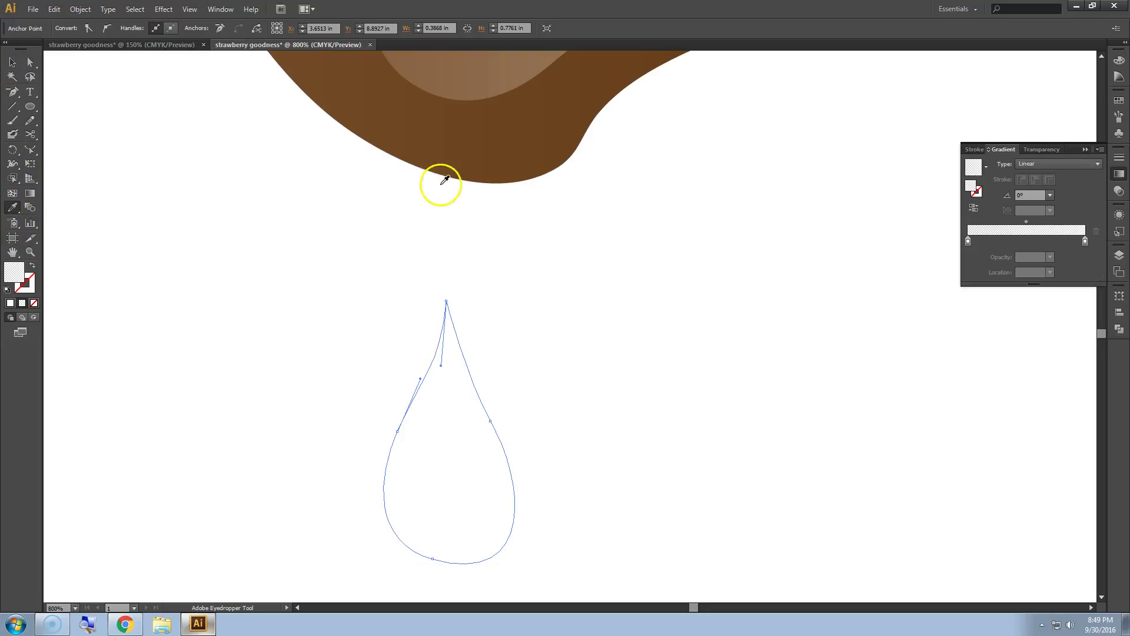
left_click(444, 182)
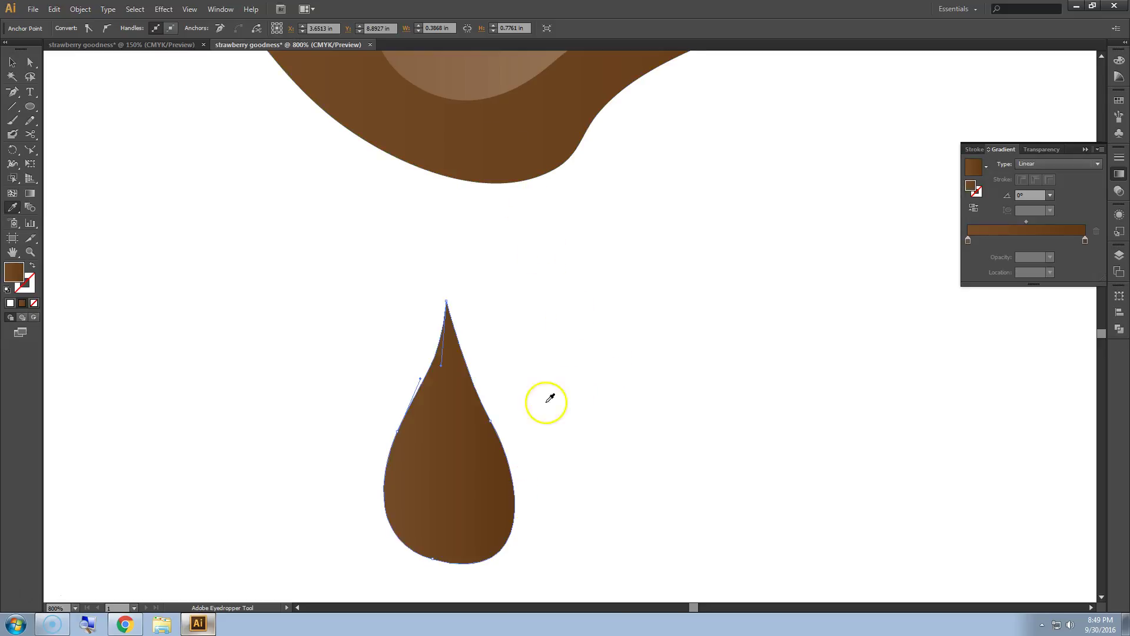
left_click(13, 61)
left_click(252, 281)
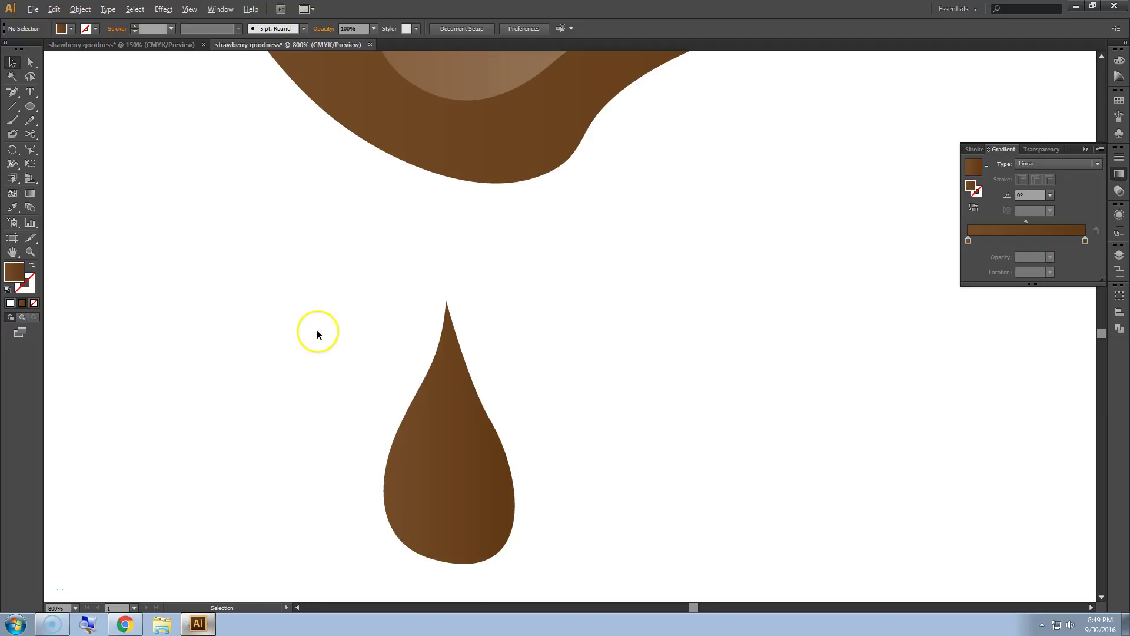
Draw a crescent highlight about 0.19 in wide and 0.24 in high in the teardrop's lower left, filled with the chocolate highlight's sampled white gradient.
scroll(318, 332, "down", 2)
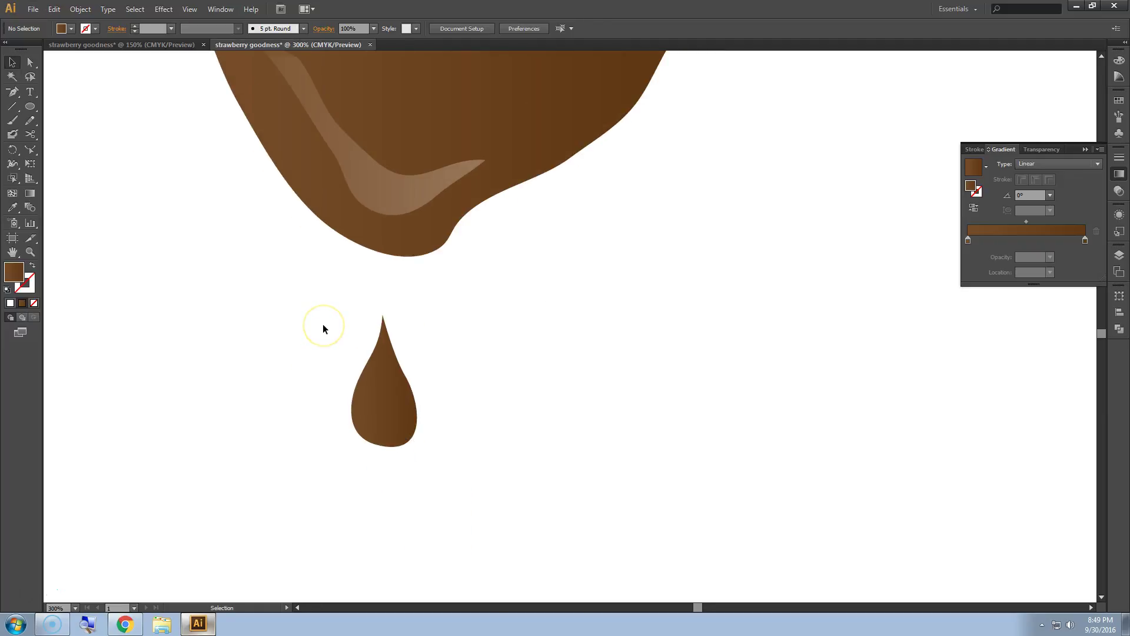
scroll(322, 328, "down", 1)
scroll(300, 393, "up", 2)
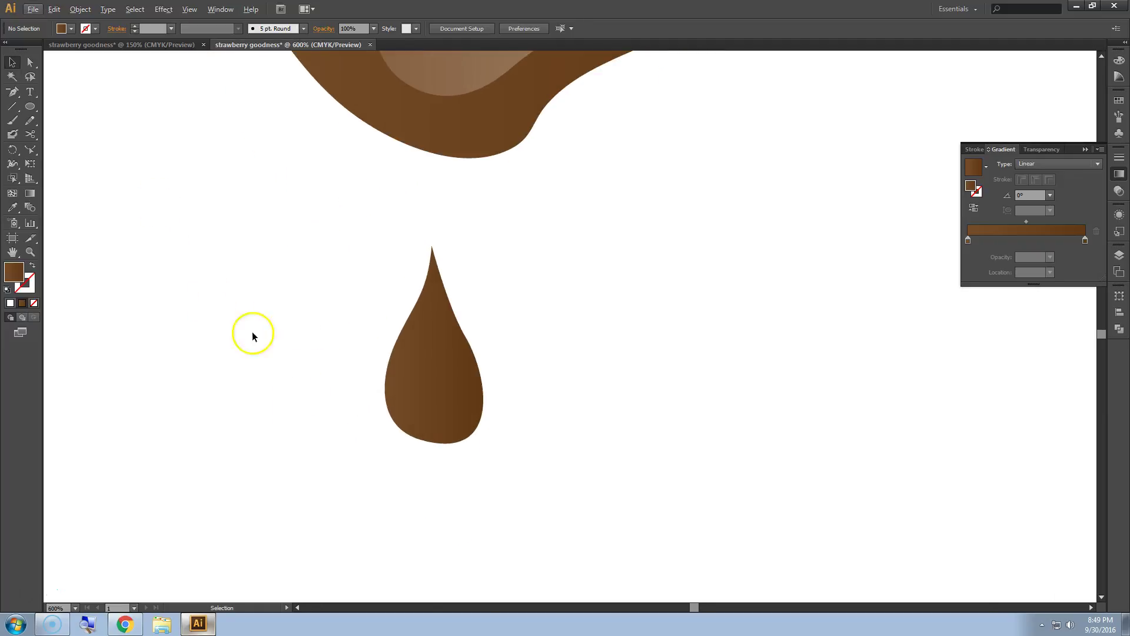
left_click(30, 122)
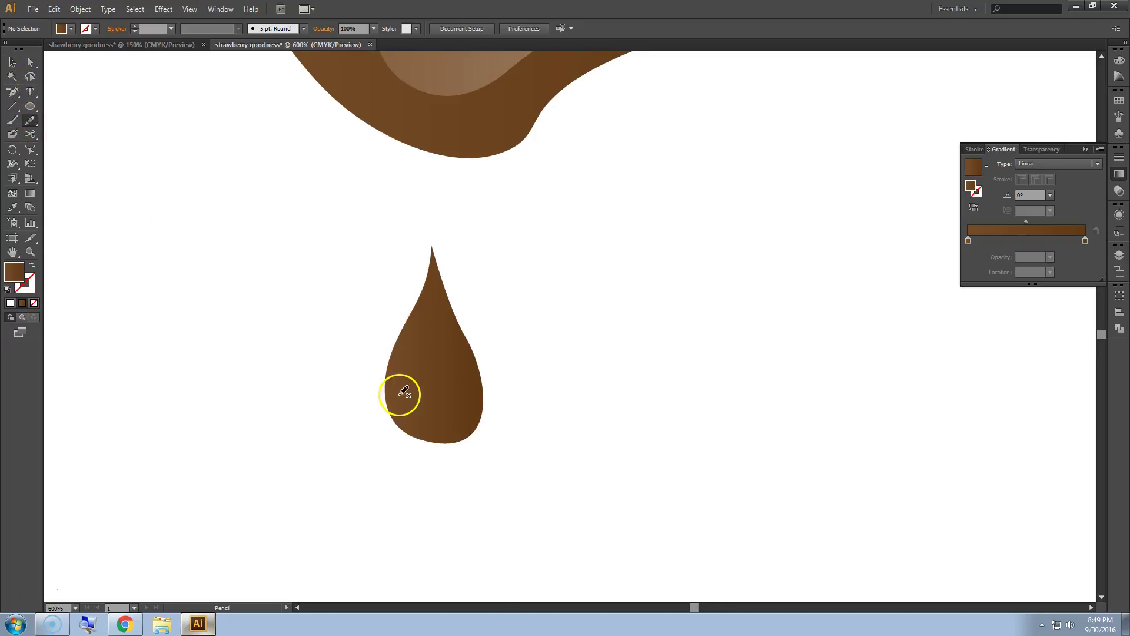
mouse_move(401, 370)
left_mouse_down()
mouse_move(407, 410)
mouse_move(449, 432)
mouse_move(406, 379)
left_mouse_up()
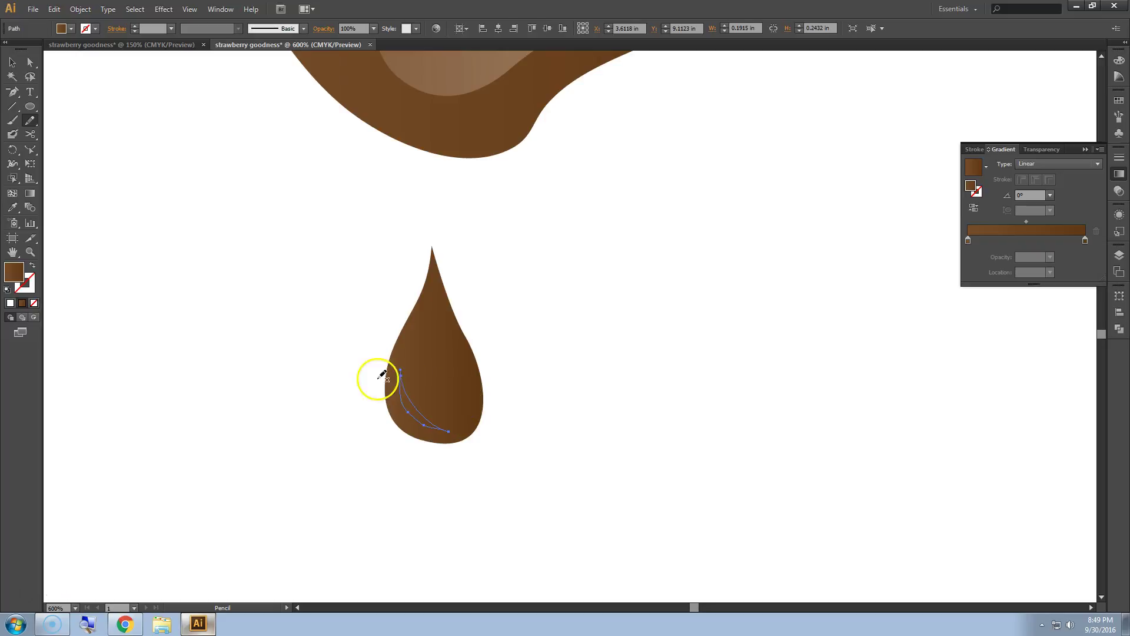
left_click(13, 208)
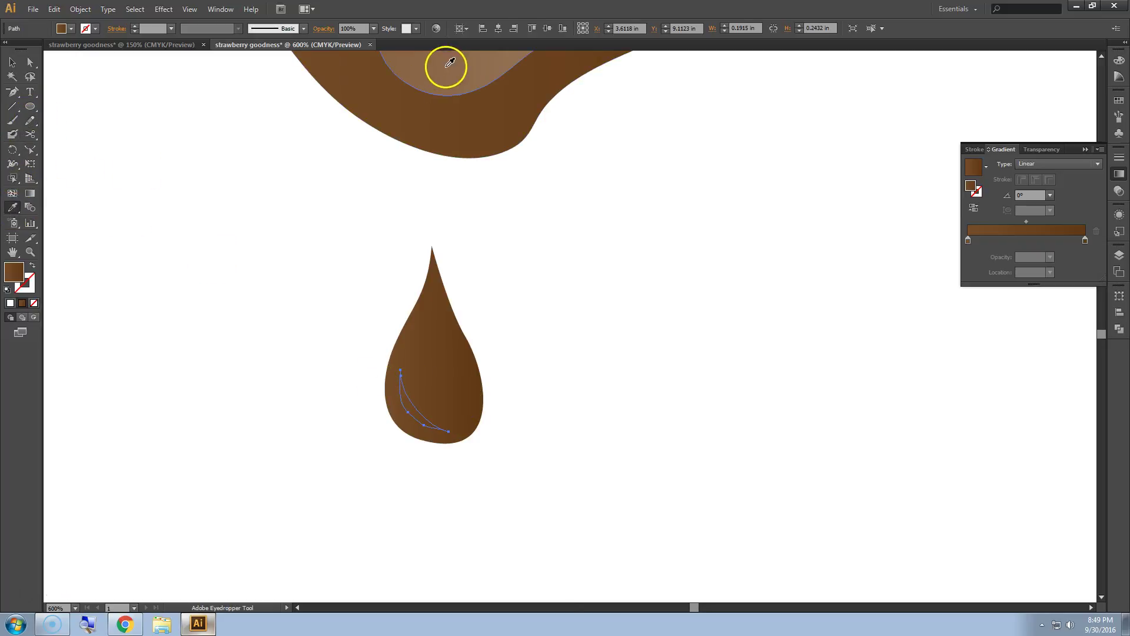
left_click(451, 65)
left_click(12, 61)
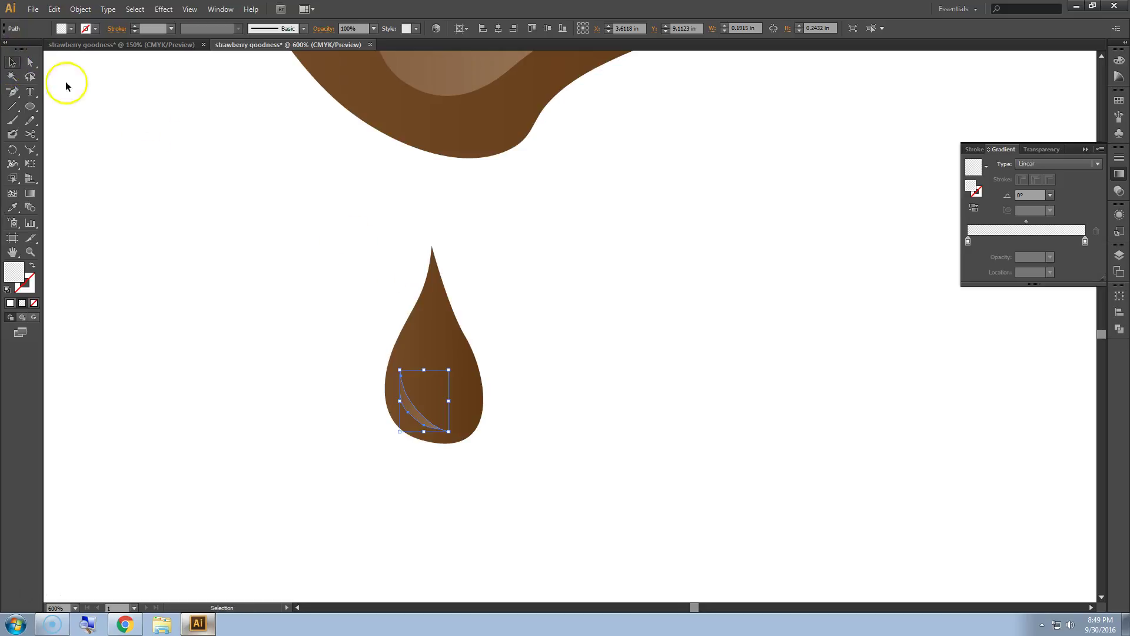
Check the leaf in the finished strawberry document, then draw a circle about 0.47 in across in the blank area right of the strawberry.
left_click(299, 210)
scroll(333, 251, "down", 4)
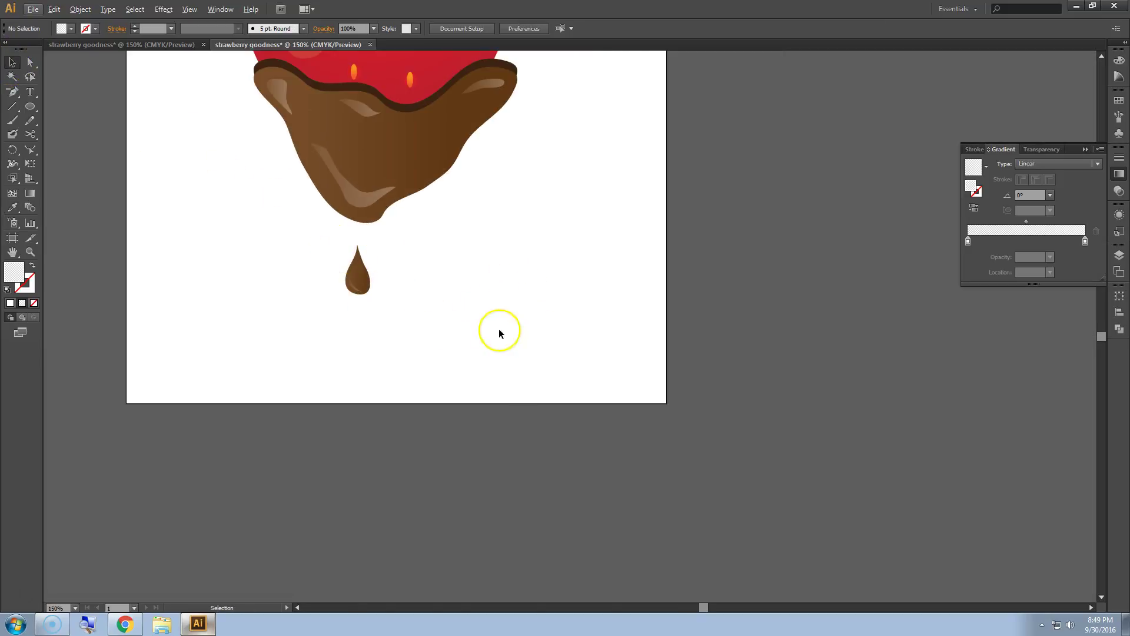
scroll(501, 330, "up", 5)
scroll(505, 341, "up", 2)
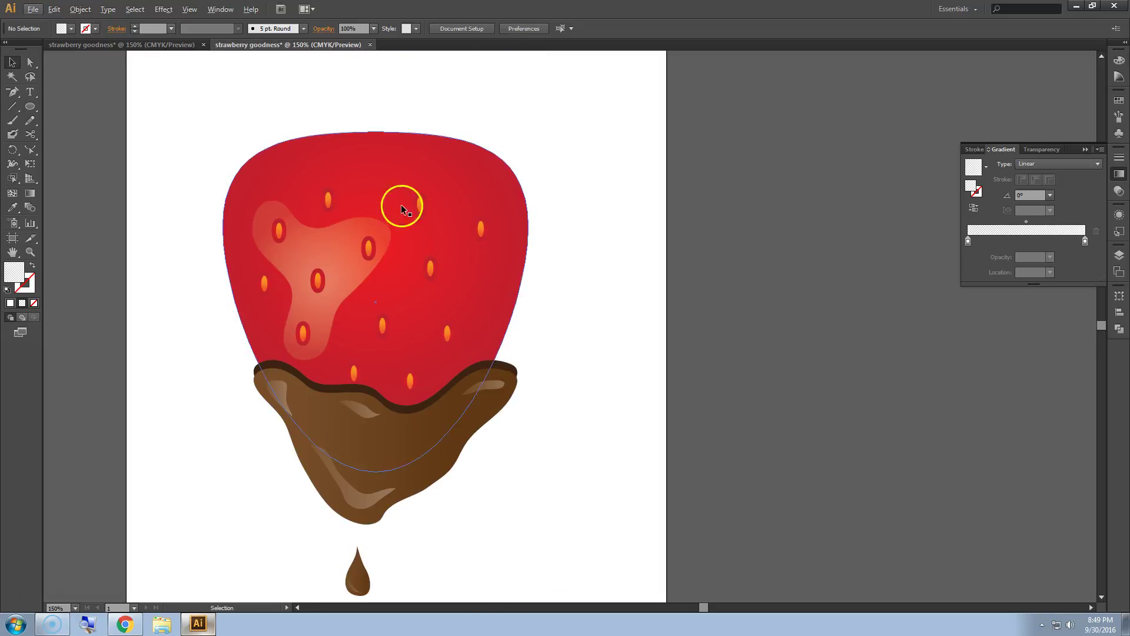
left_click(126, 45)
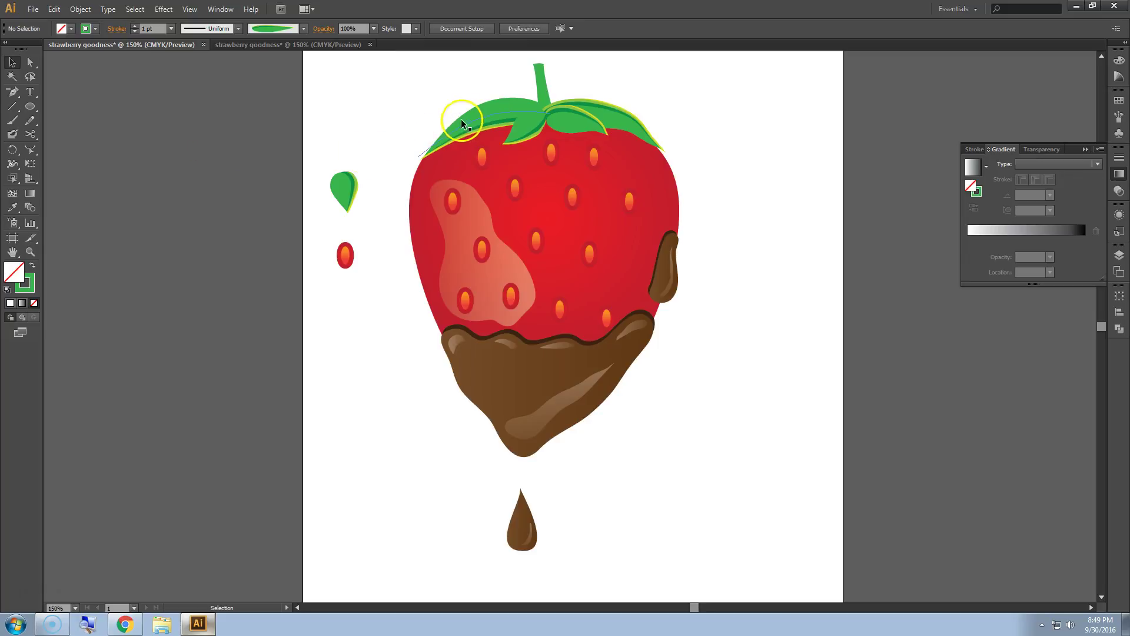
left_click(302, 44)
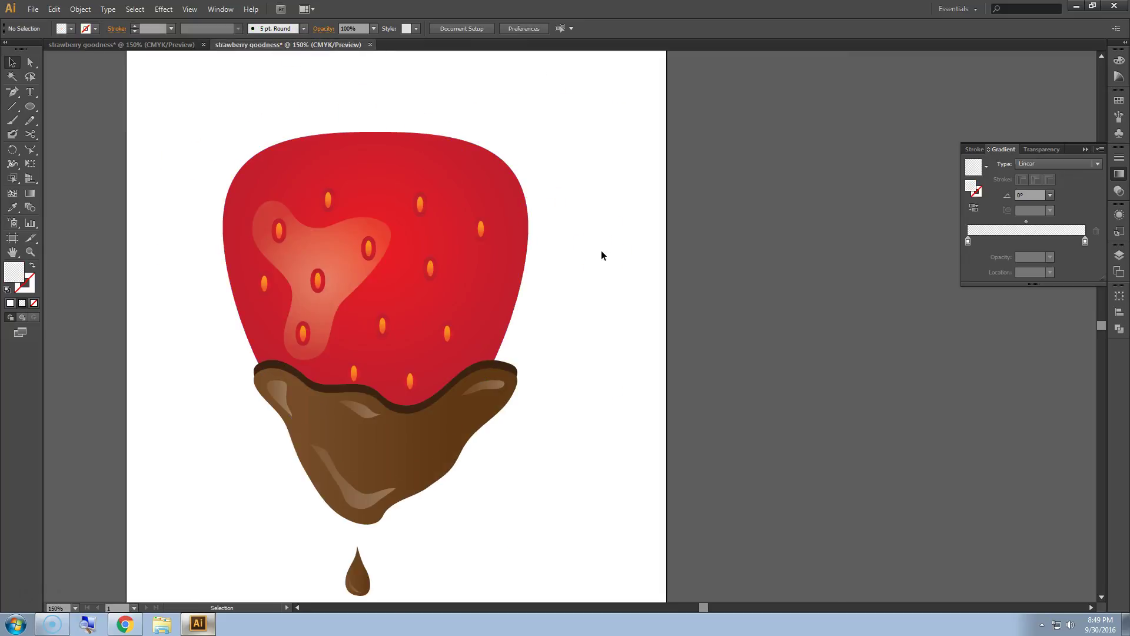
left_click(29, 107)
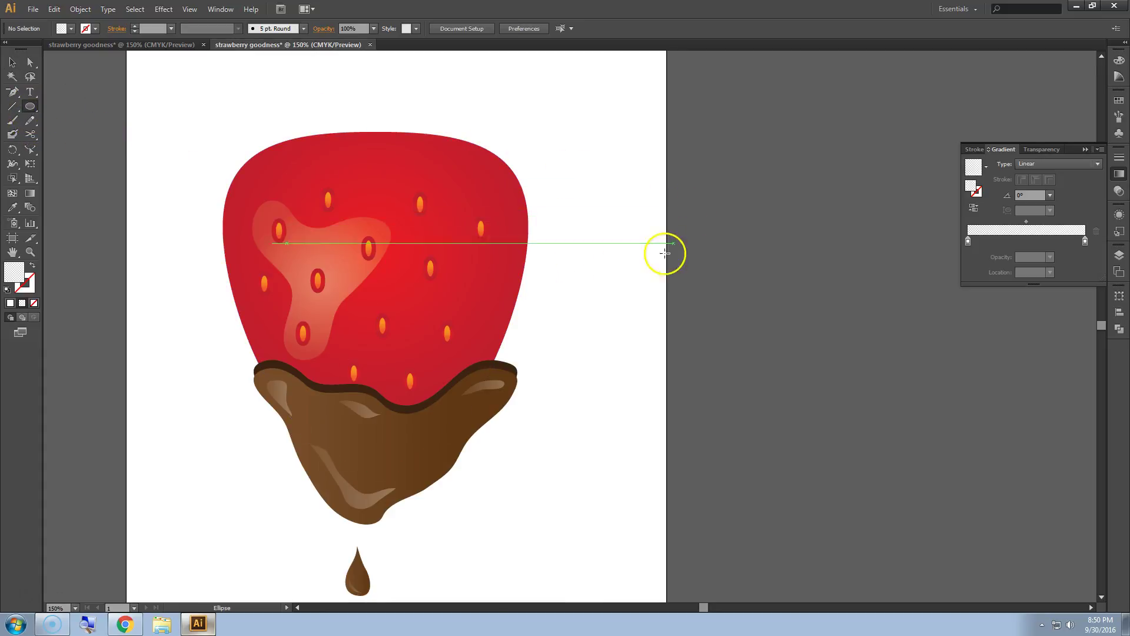
scroll(590, 240, "up", 2, "alt")
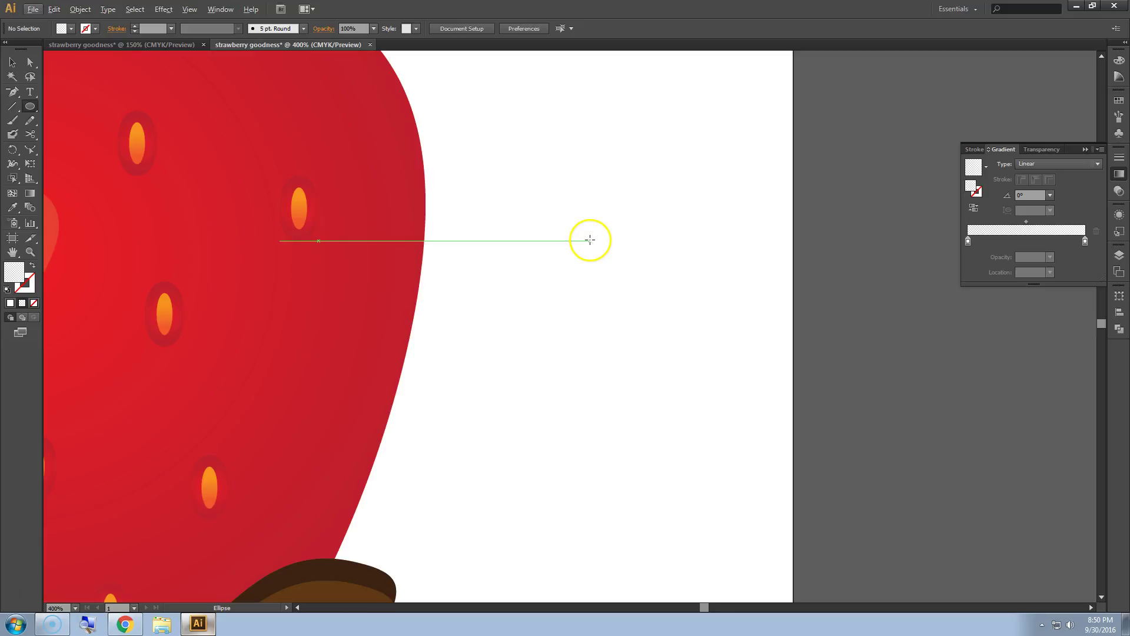
left_click_drag(597, 234, 637, 253)
Turn the circle into a pointed teardrop about 0.82 in high by pulling its bottom anchor down and converting it to a corner, then deselect.
left_click(32, 65)
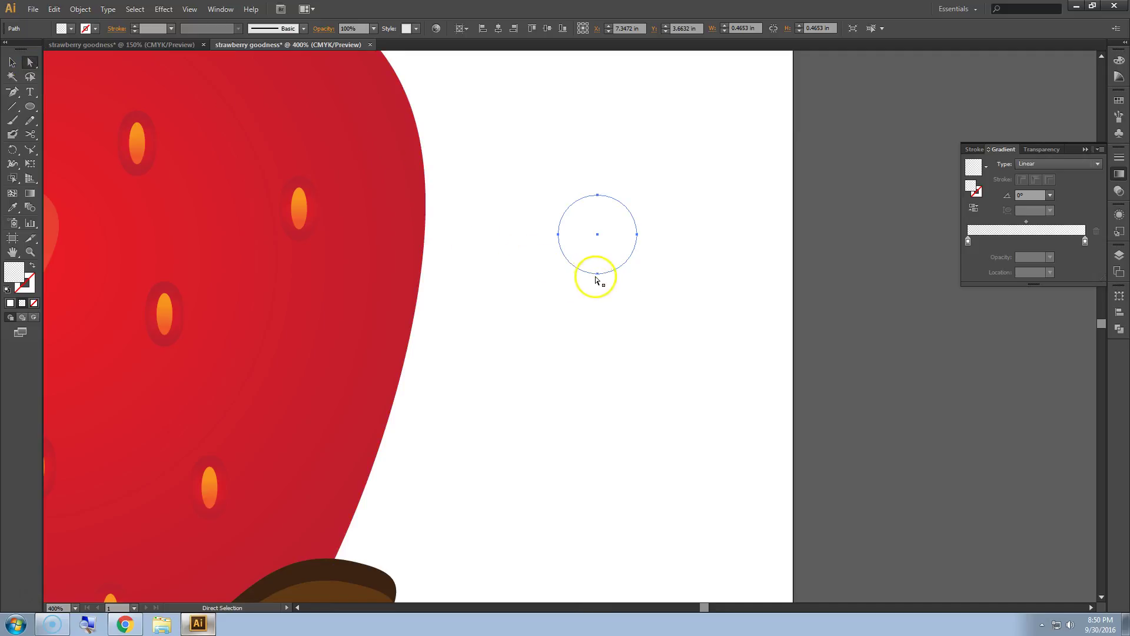
left_click_drag(599, 275, 599, 323)
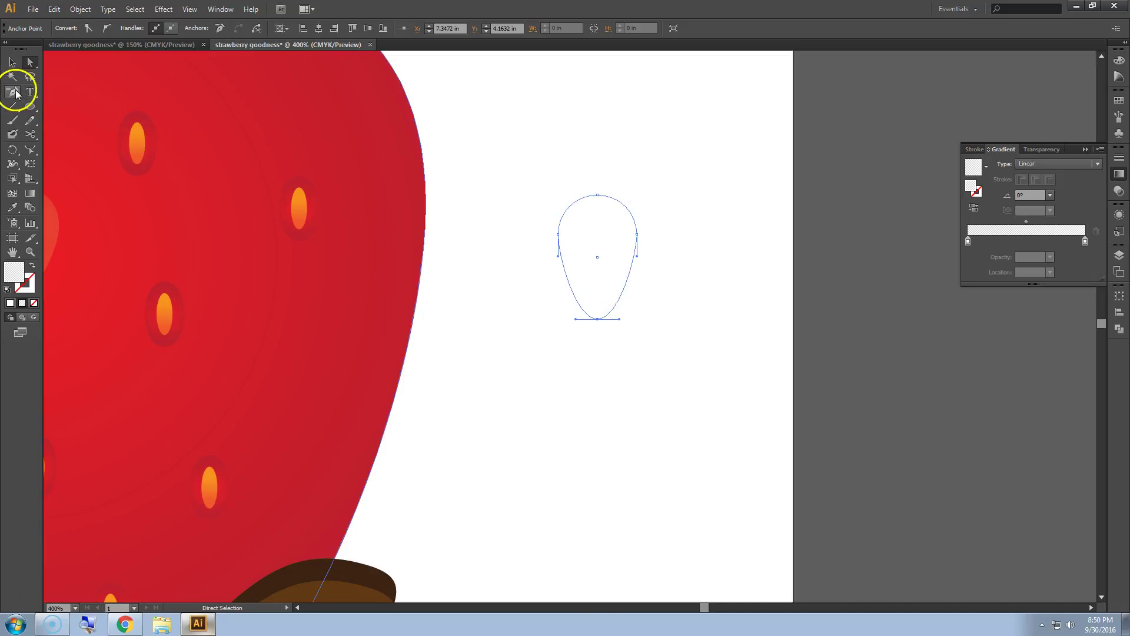
left_click(13, 96)
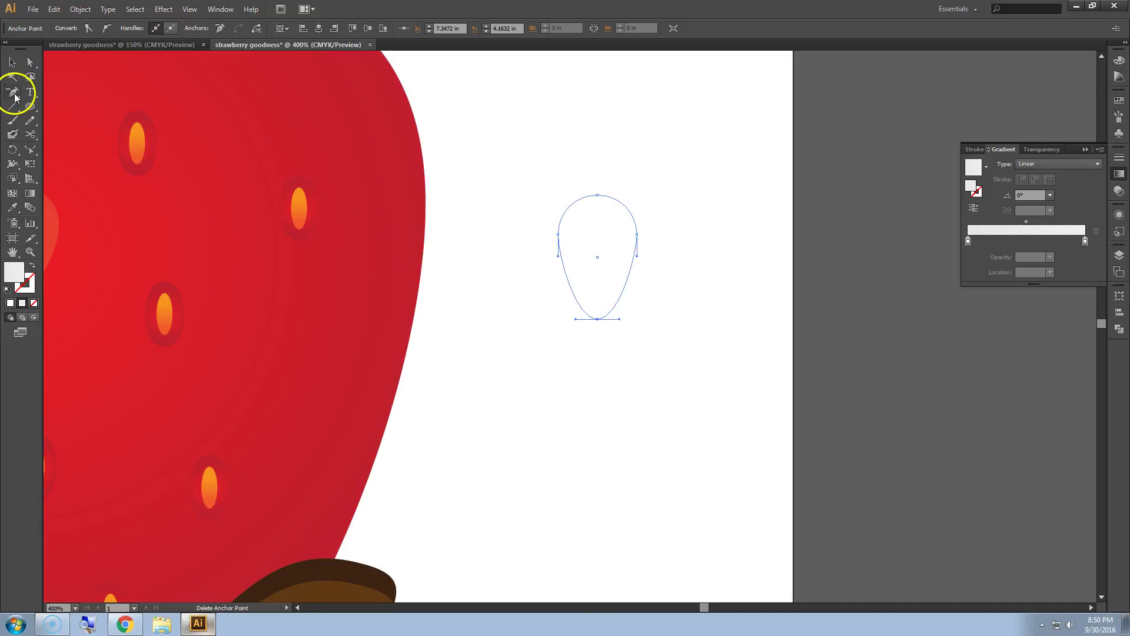
left_click_drag(13, 96, 55, 131)
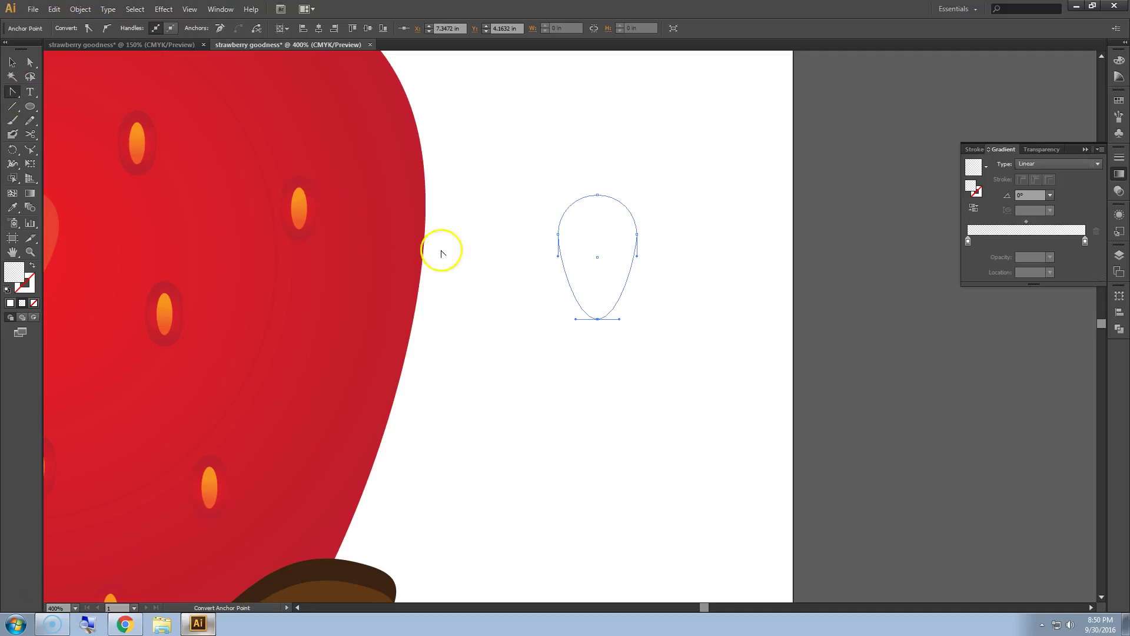
left_click(598, 319)
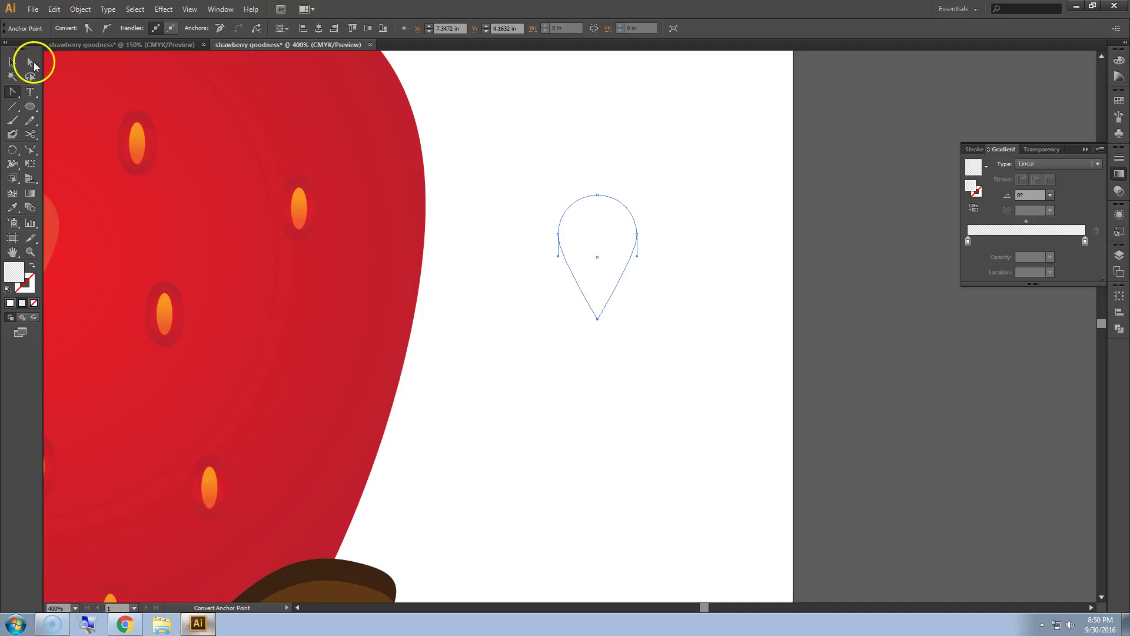
left_click(27, 64)
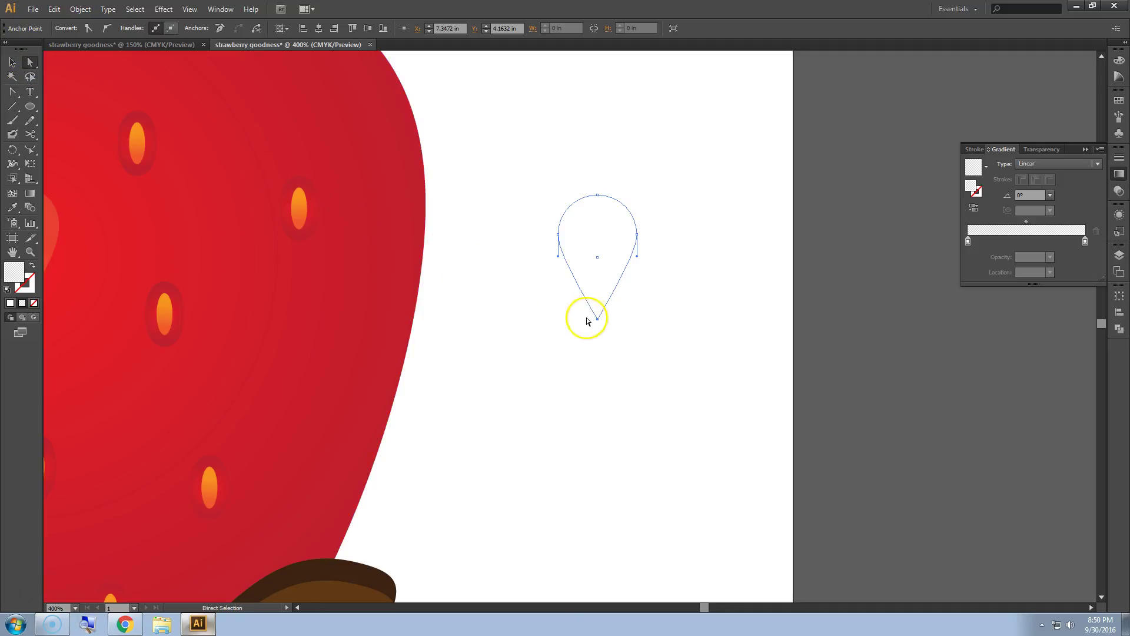
left_click_drag(598, 321, 598, 335)
left_click(530, 277)
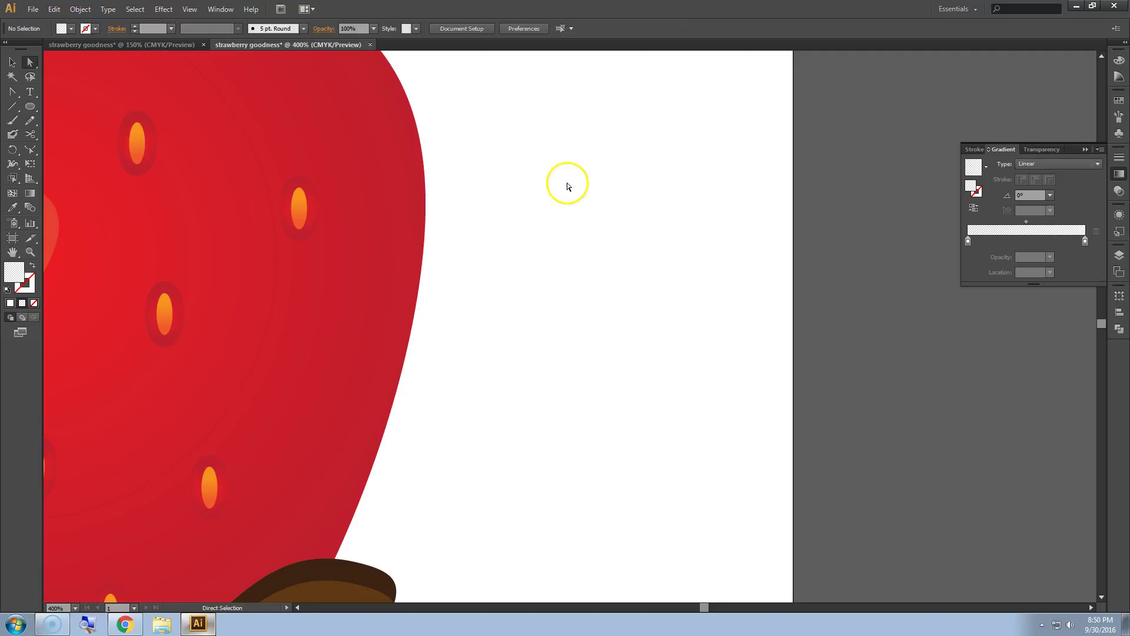
Fill the pointed teardrop with the solid yellow-green swatch.
left_click(595, 200)
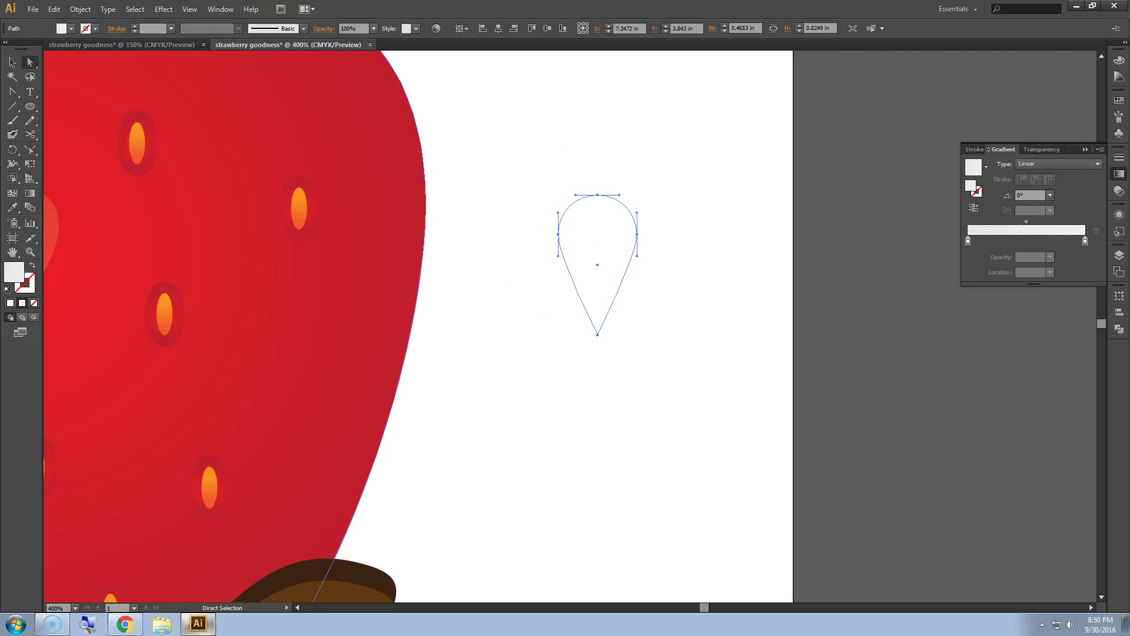
left_click(10, 304)
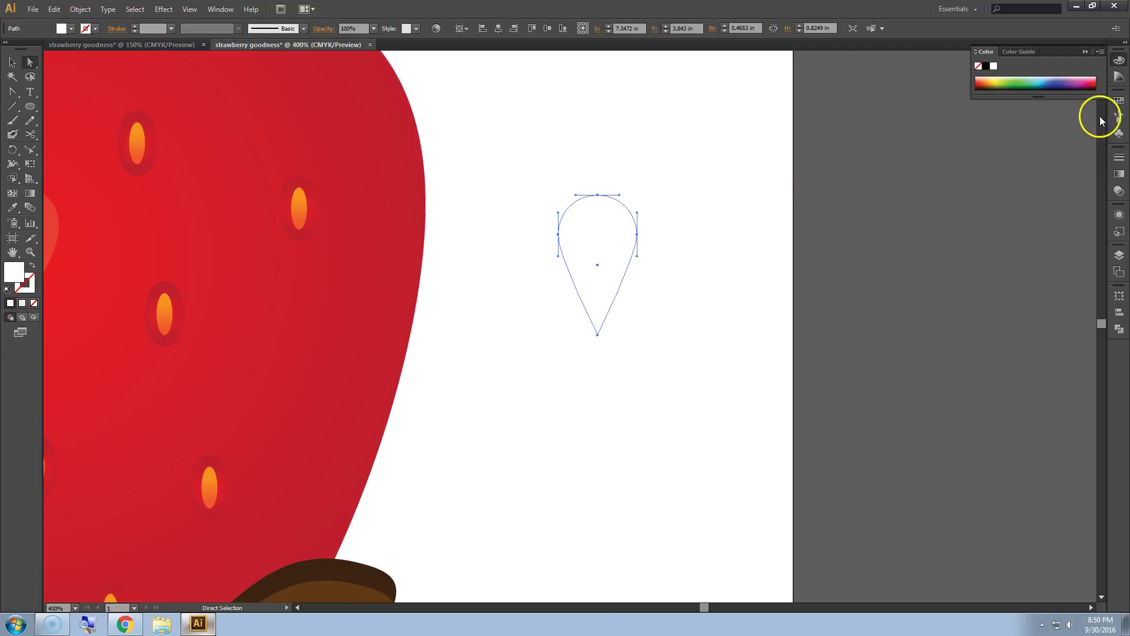
left_click(1120, 104)
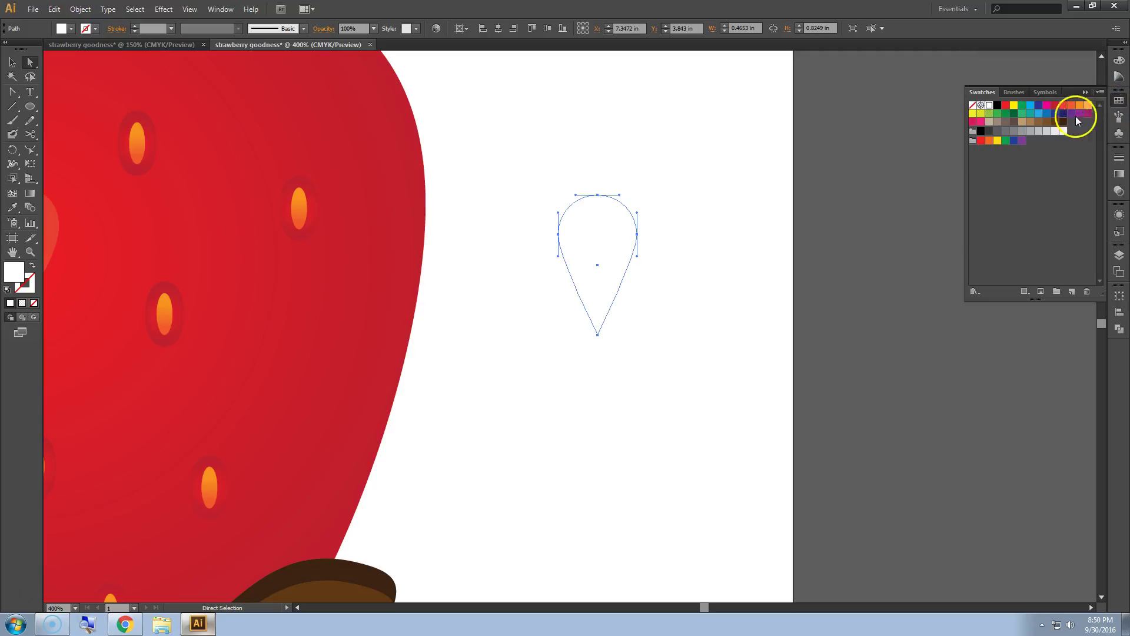
left_click(982, 113)
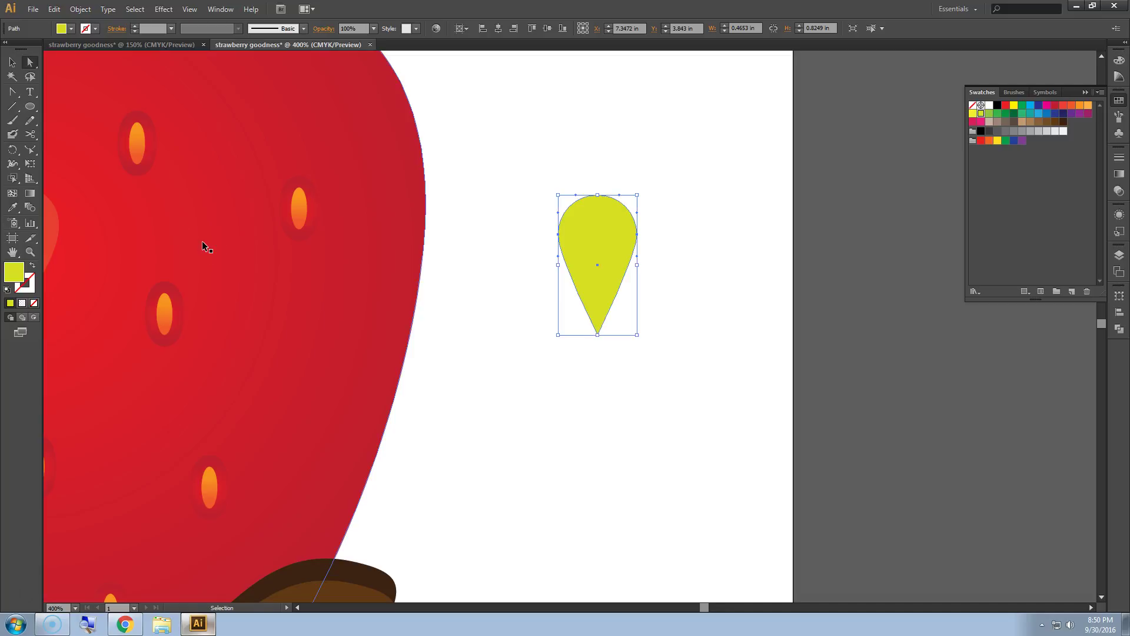
Duplicate the yellow-green teardrop slightly up and to the left, and fill the copy with the light green swatch.
key("a")
left_click(13, 63)
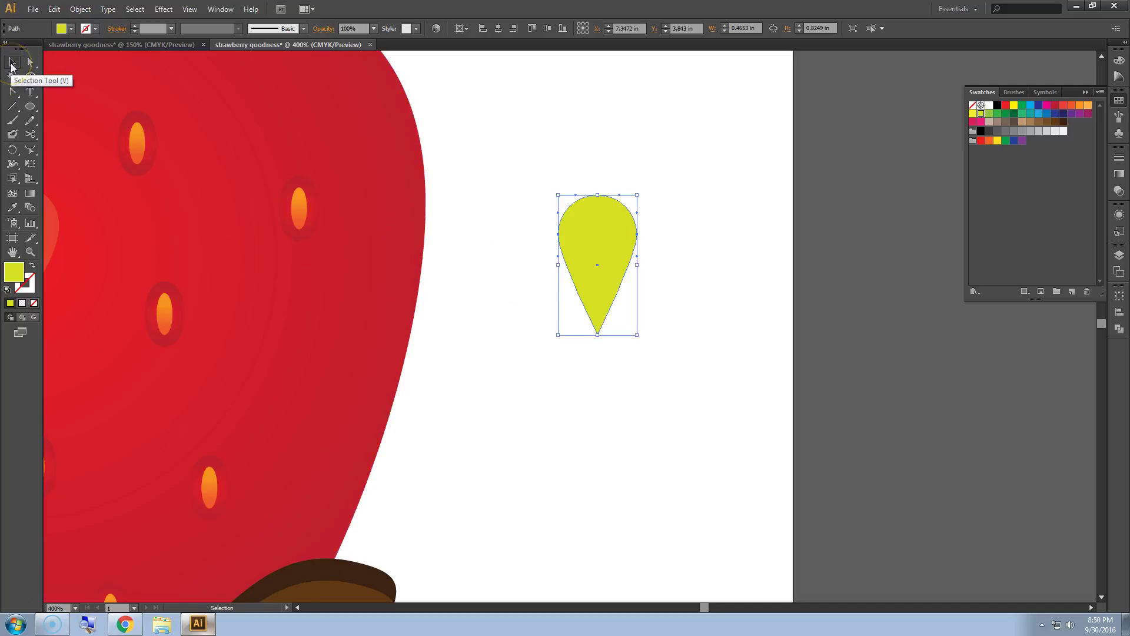
left_click_drag(605, 239, 602, 230)
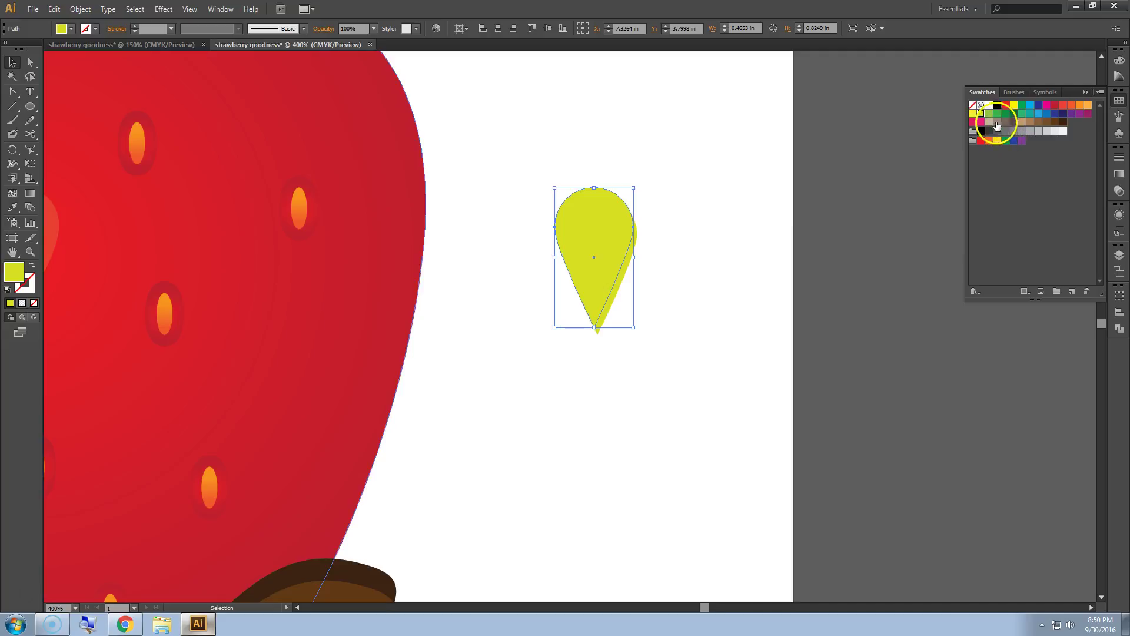
left_click(989, 113)
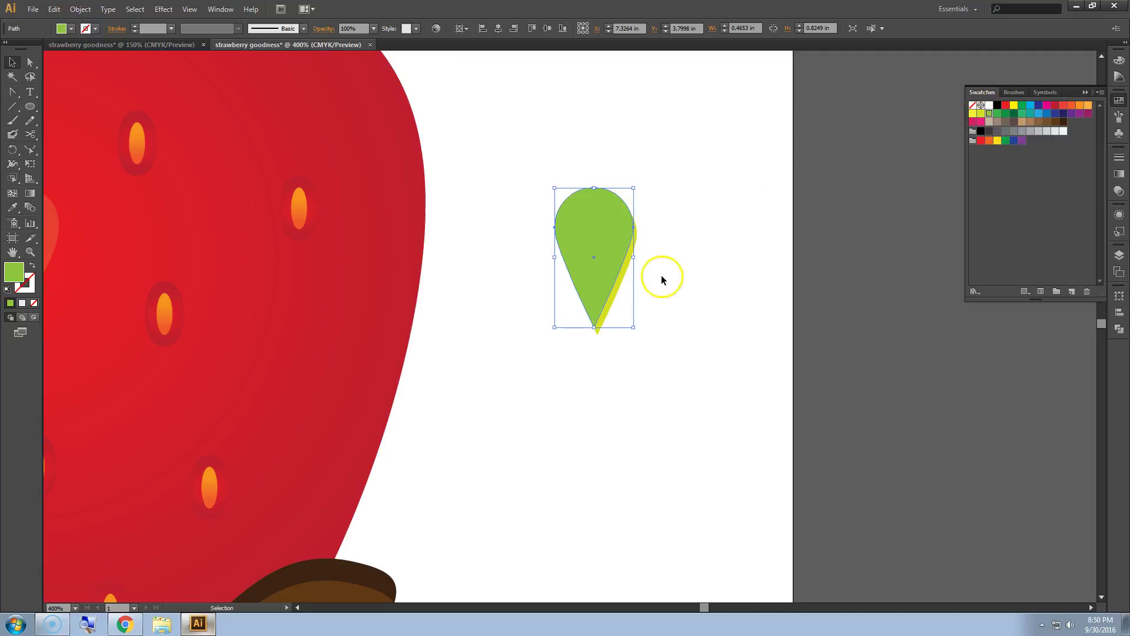
Check the leaf's layered greens in the finished strawberry document, then duplicate the light green teardrop in place.
left_click(160, 44)
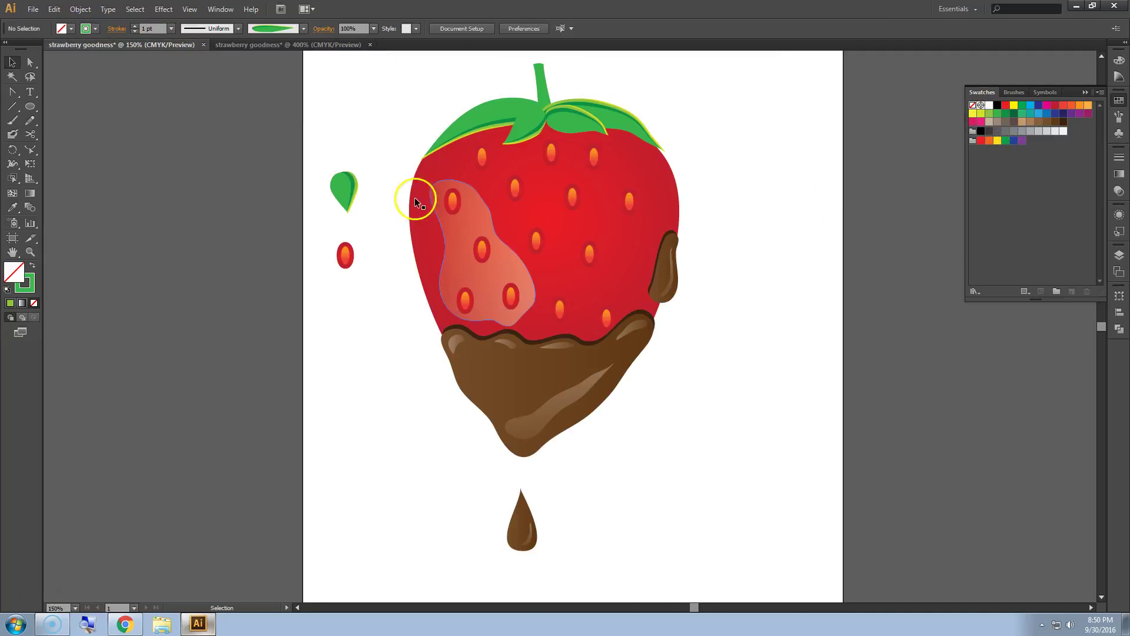
scroll(350, 214, "up", 6)
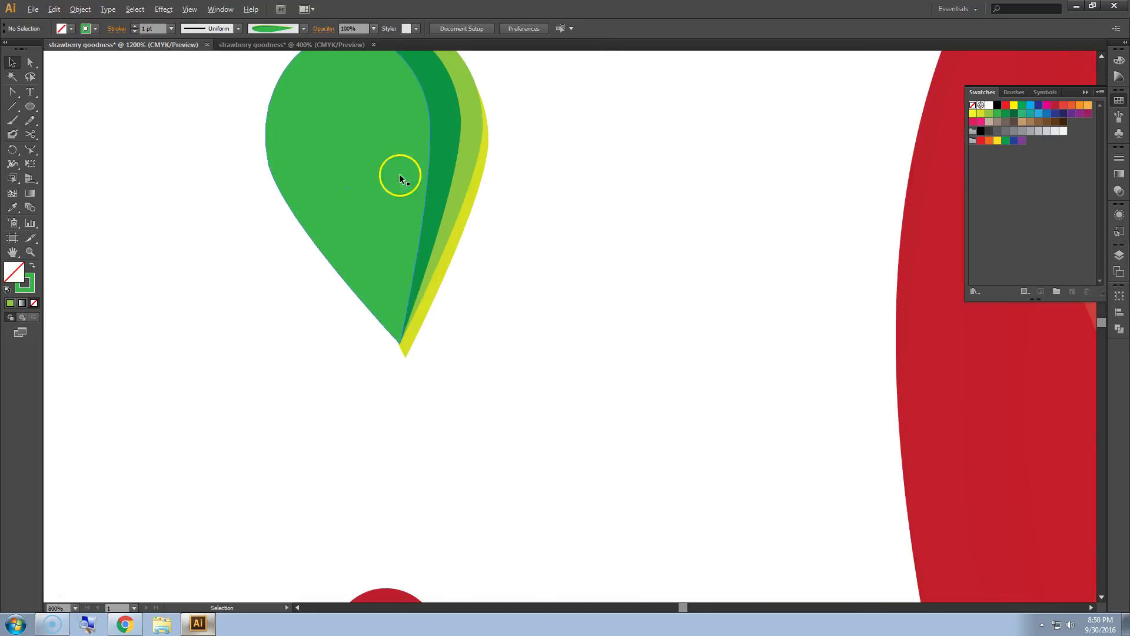
scroll(520, 243, "up", 2)
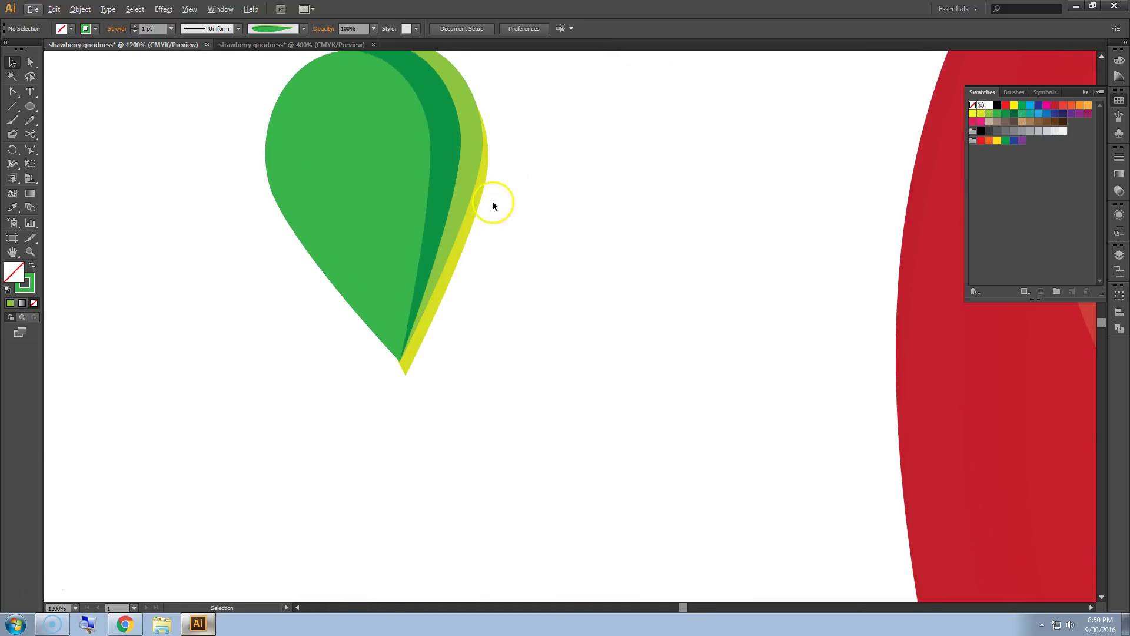
left_click(309, 45)
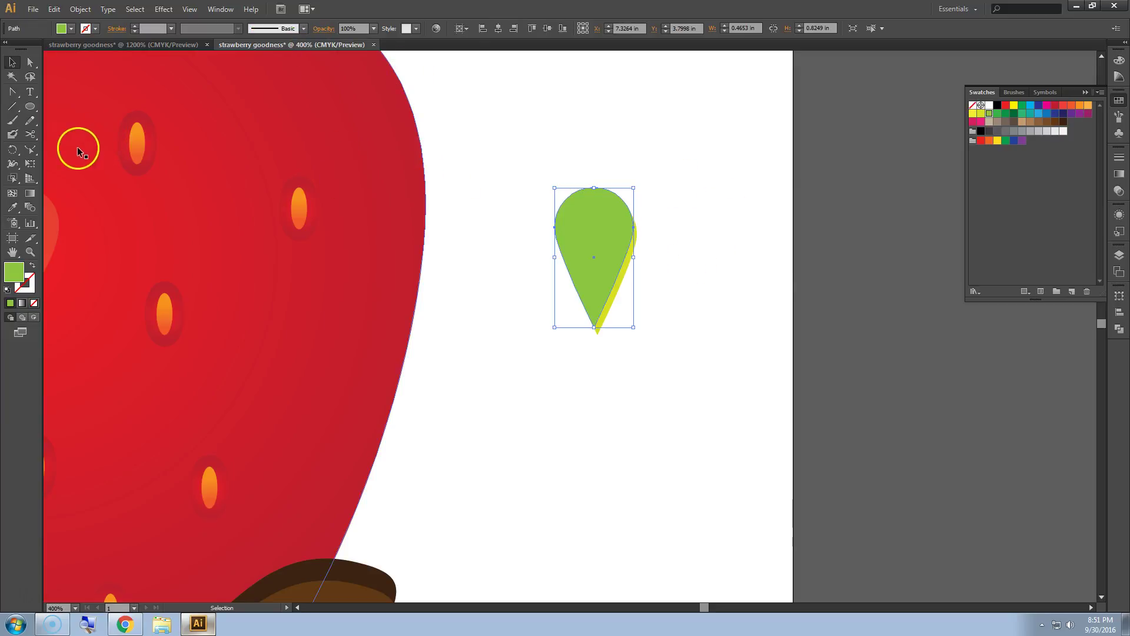
key("a")
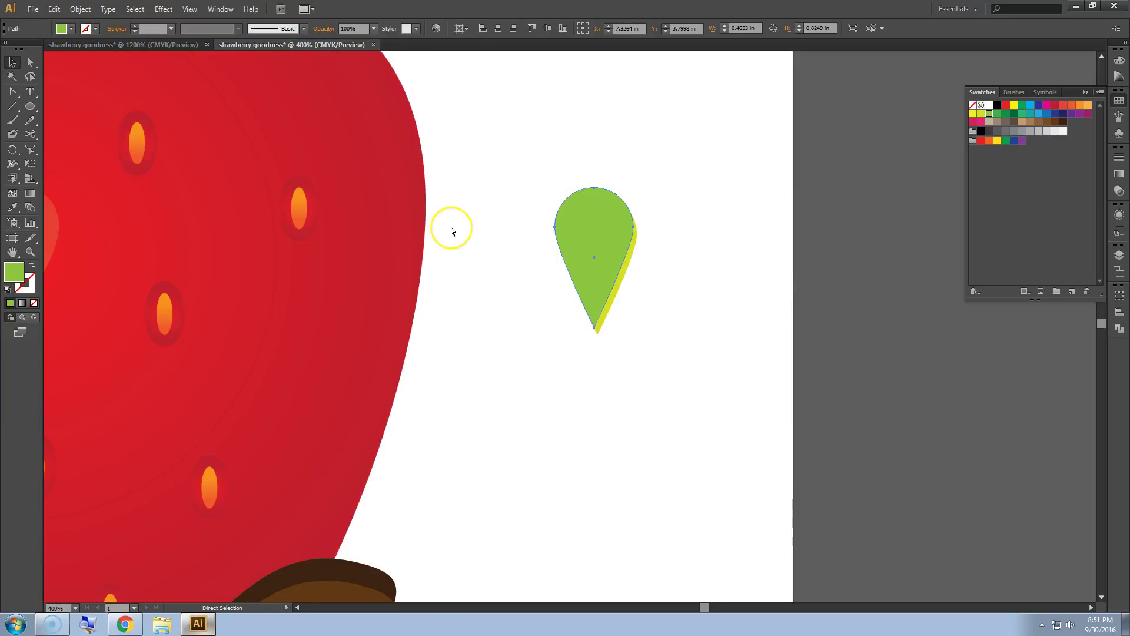
key("v")
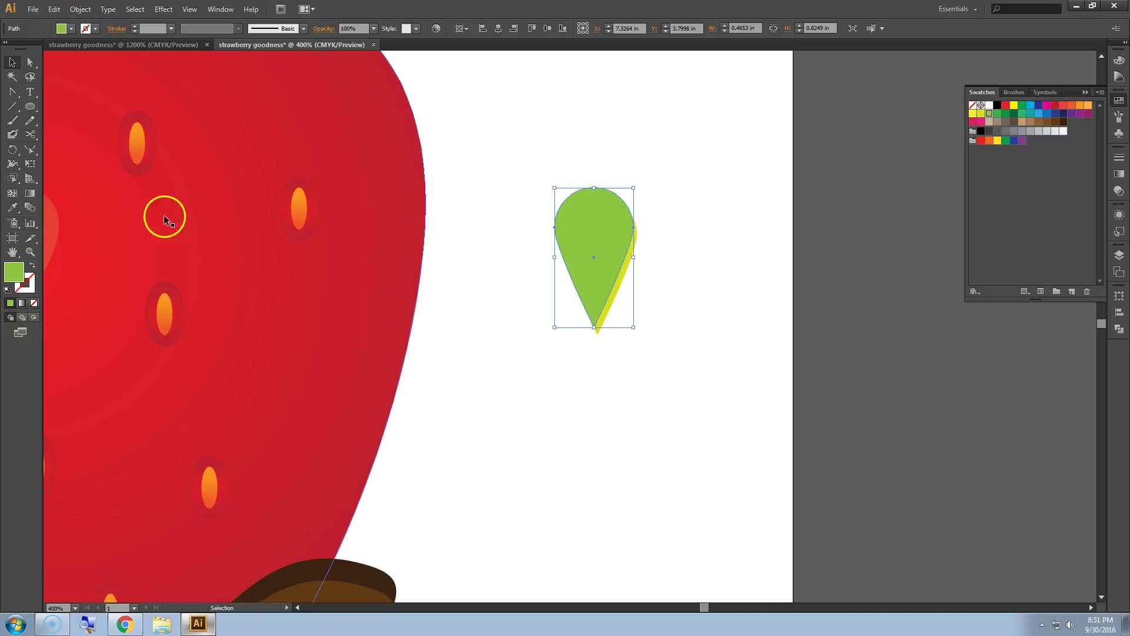
Rotate the top light green teardrop 7° about its bottom tip so it fans out to the left.
key("r")
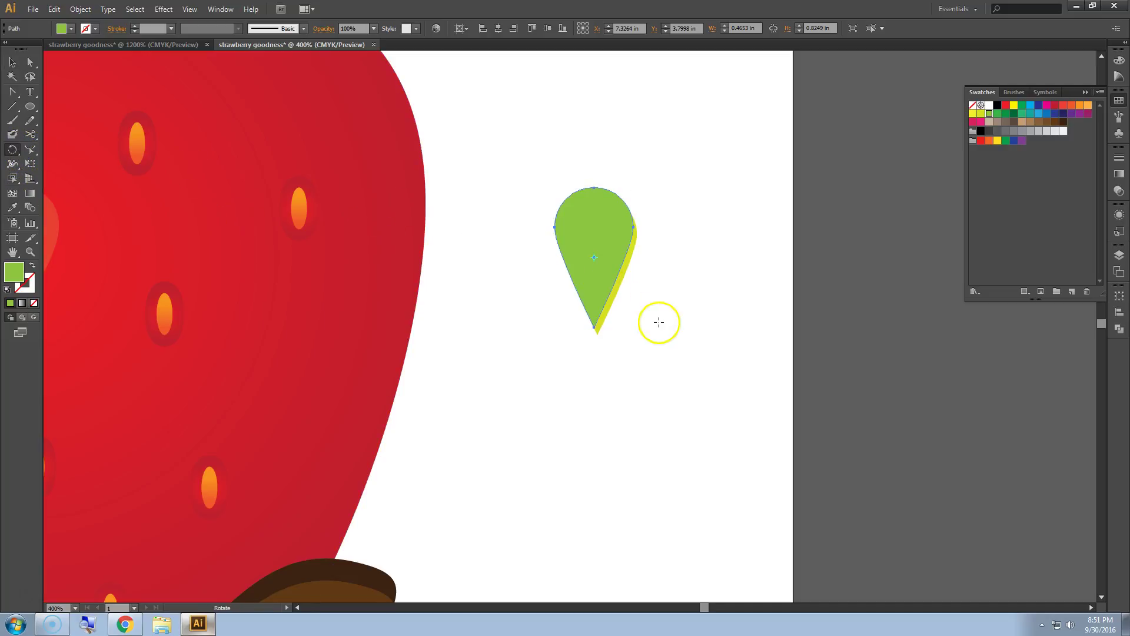
left_click(595, 327, "alt")
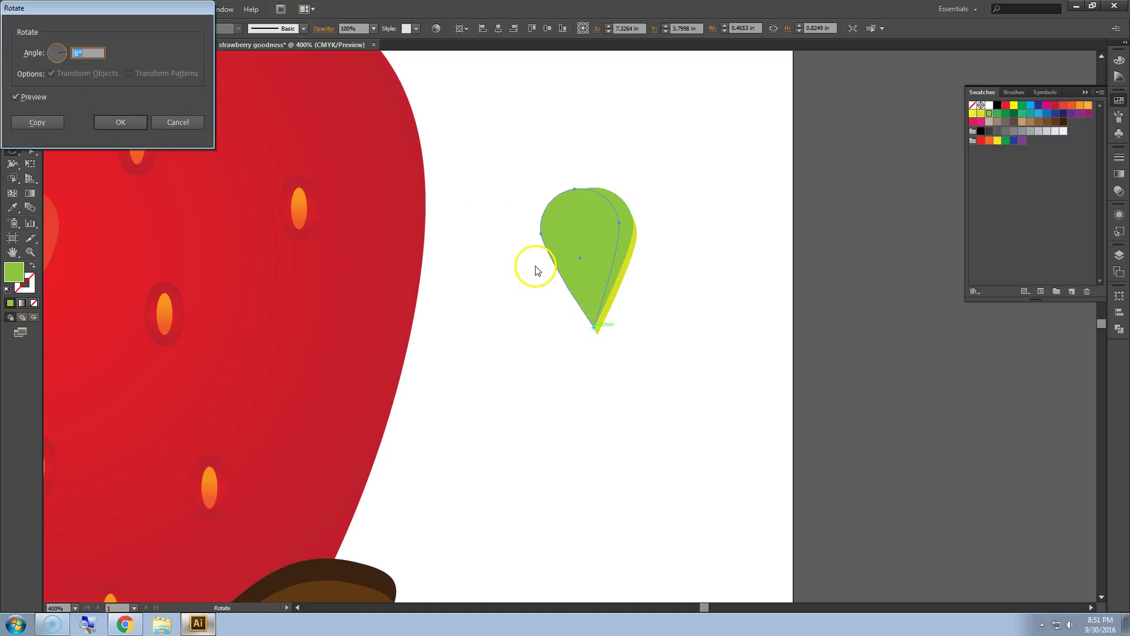
key("Up")
key("Up")
key("Up")
key("Down")
key("Down")
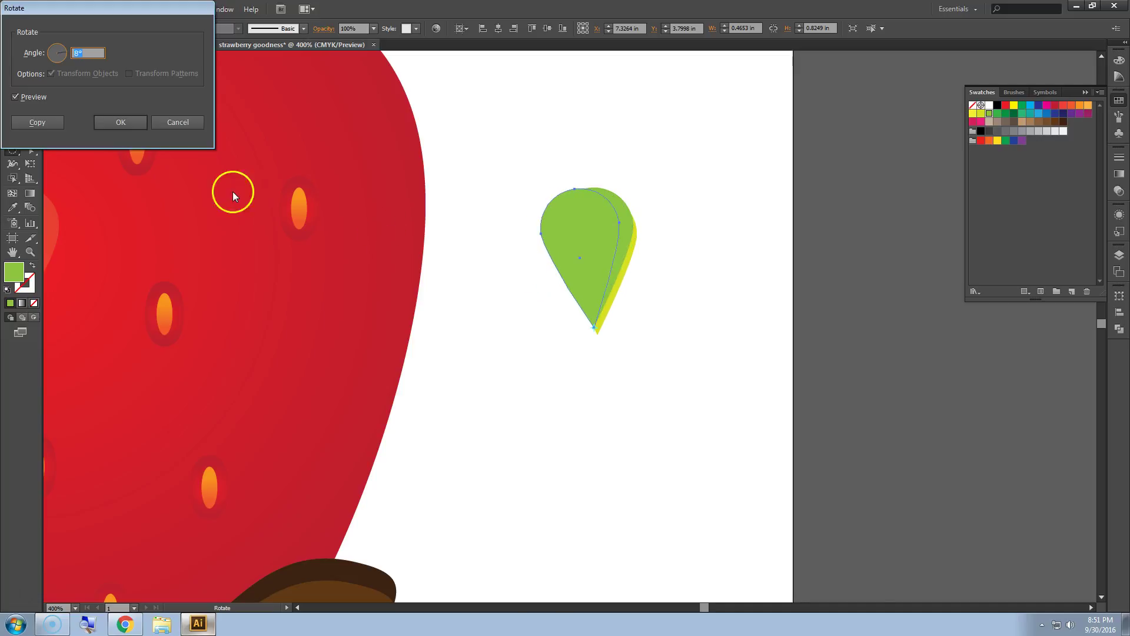
left_click(15, 97)
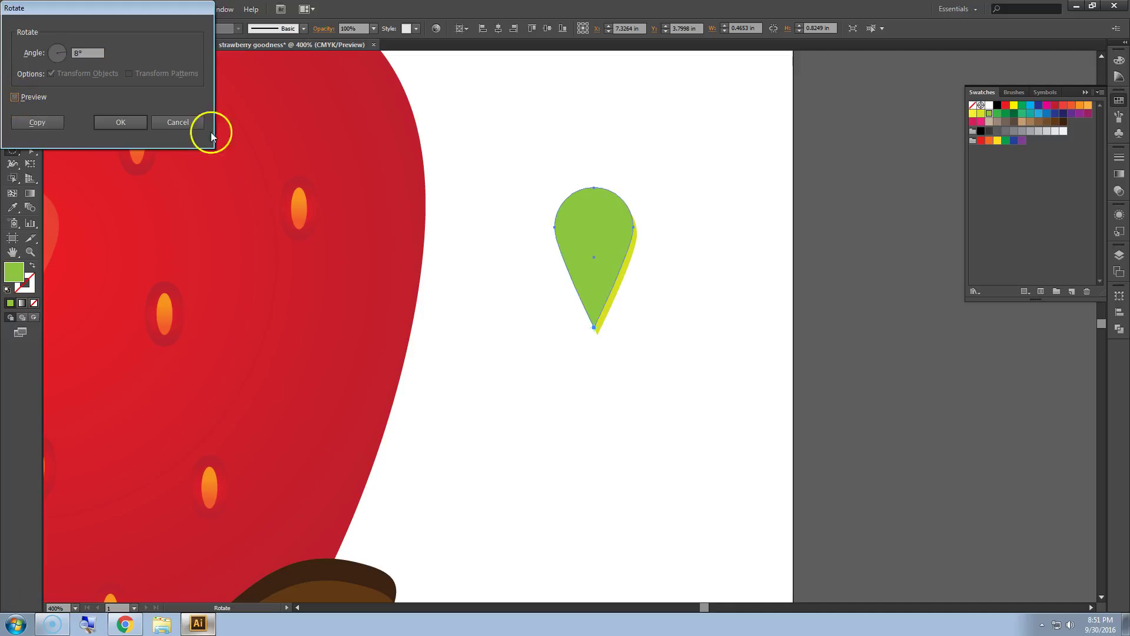
left_click(16, 97)
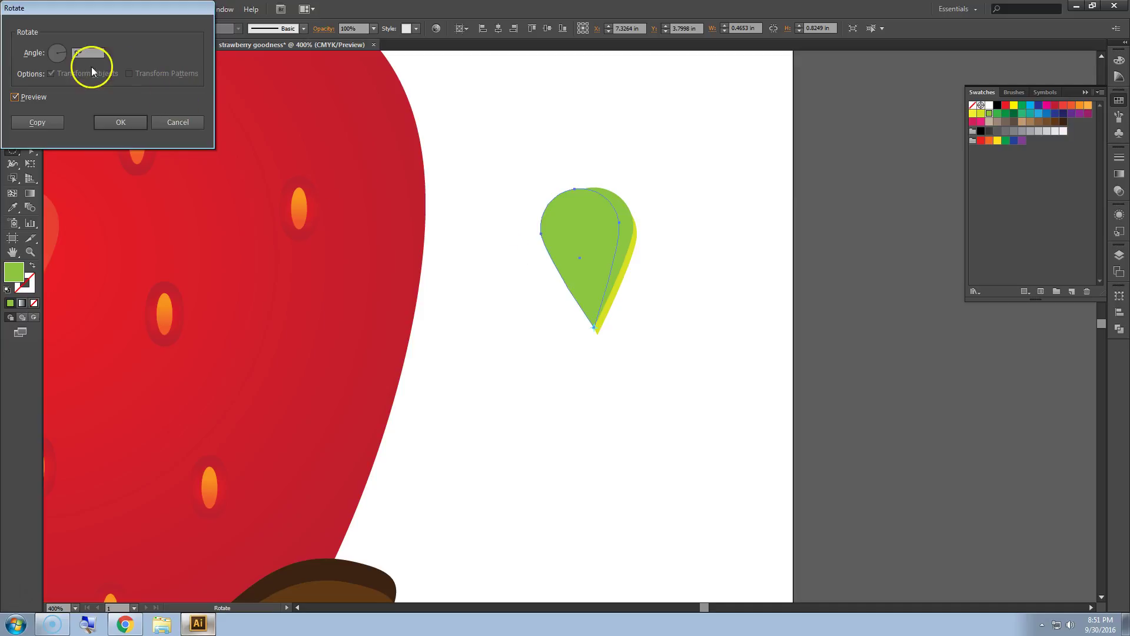
left_click(62, 50)
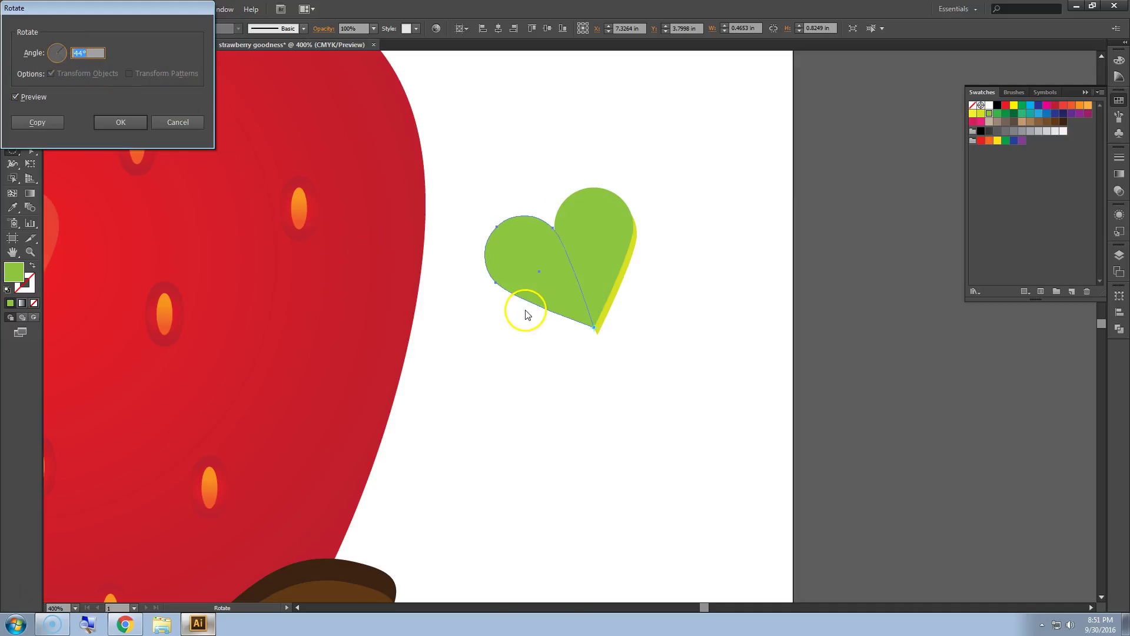
scroll(525, 318, "down", 20)
scroll(524, 319, "up", 2)
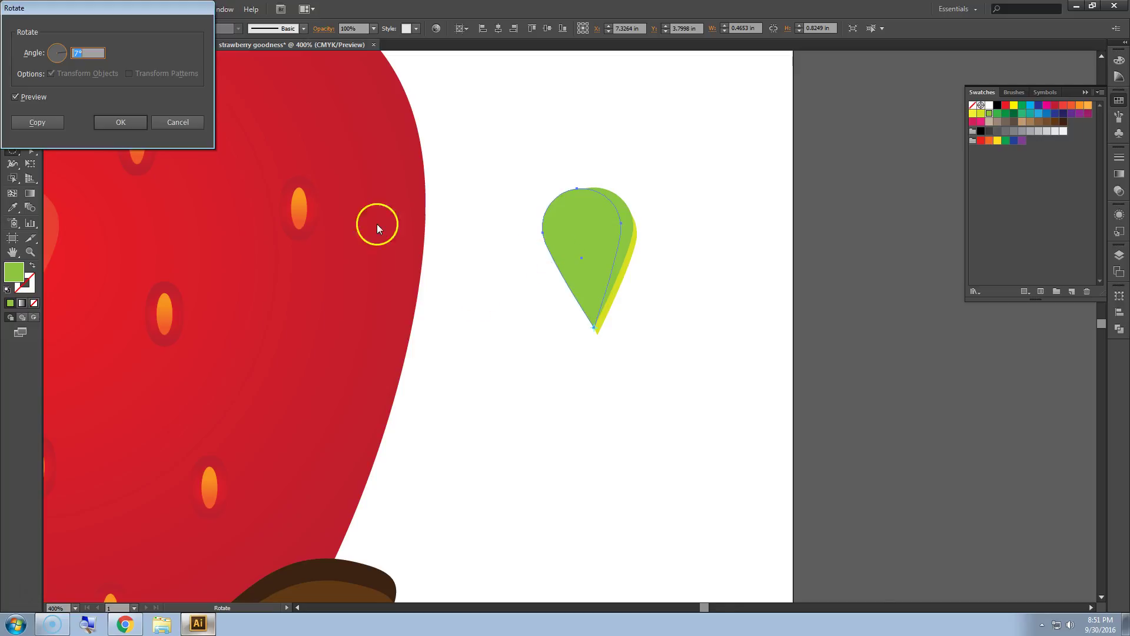
left_click(115, 122)
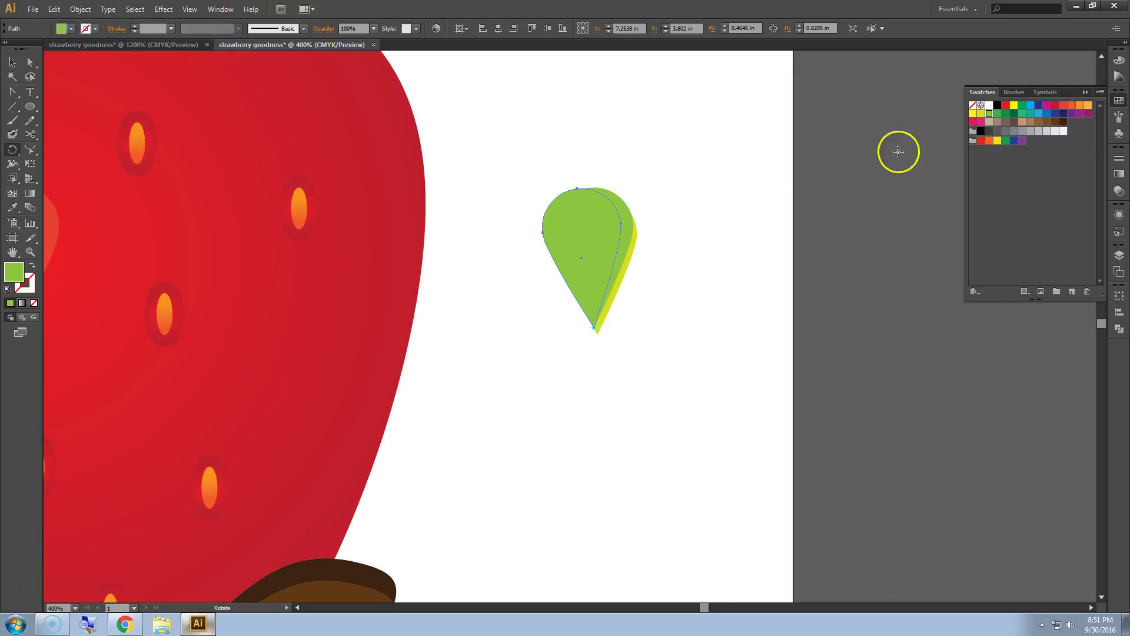
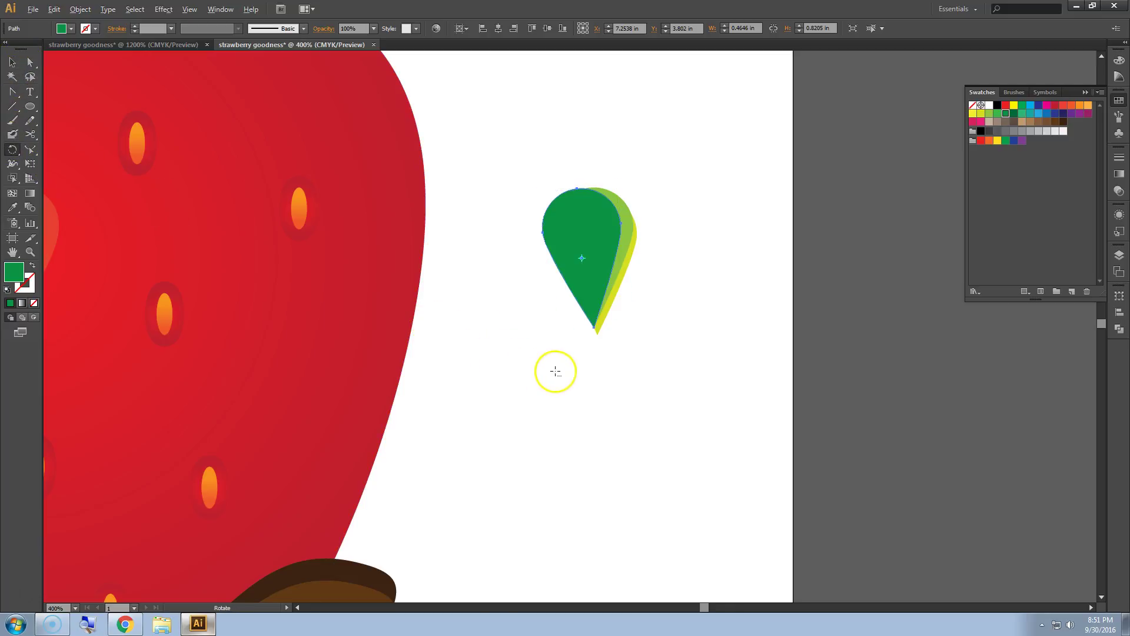
Rotate the top dark green teardrop 11° about its bottom tip so it fans further out to the left.
left_click(594, 329, "alt")
key("Up")
key("Up")
key("Up")
key("Up")
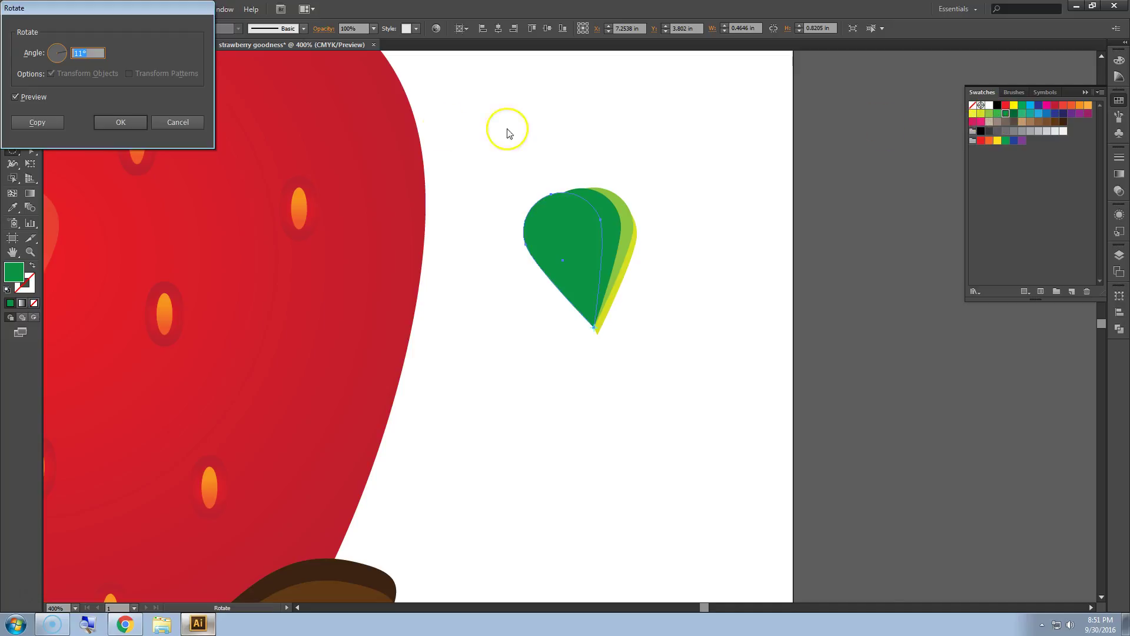
left_click(131, 120)
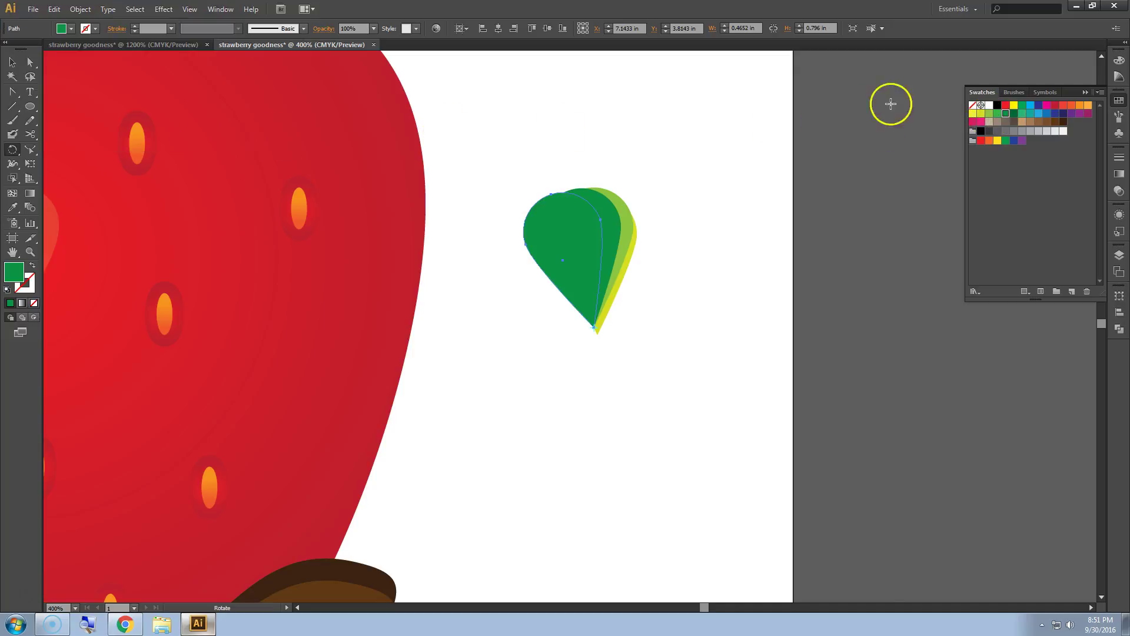
Fill the leftmost rotated teardrop with the medium green swatch and deselect it.
left_click(997, 113)
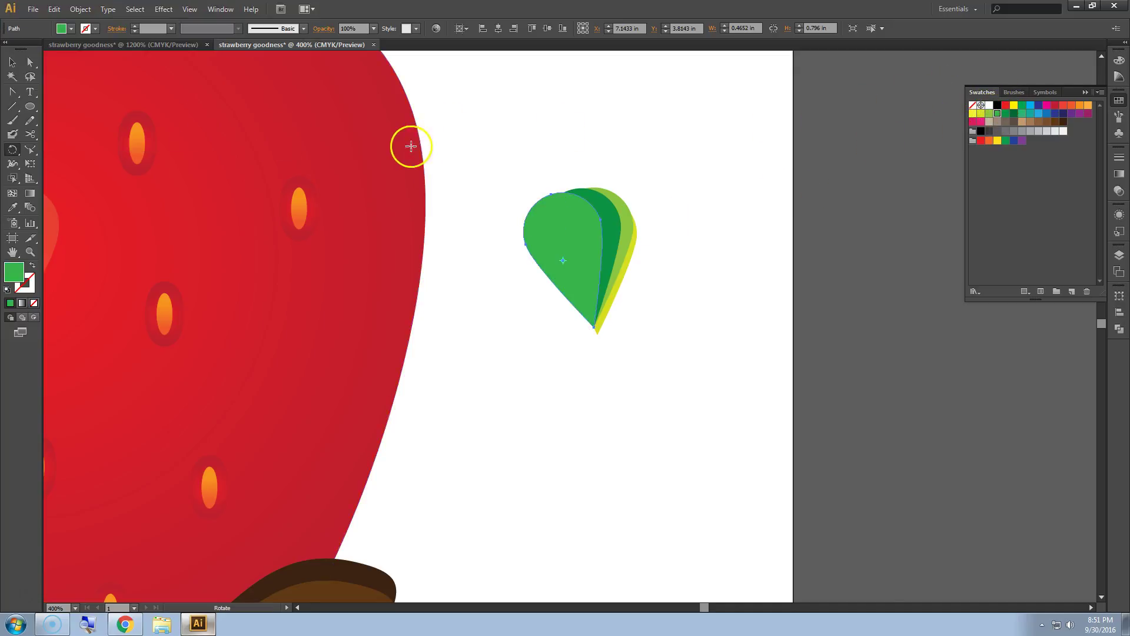
left_click(11, 64)
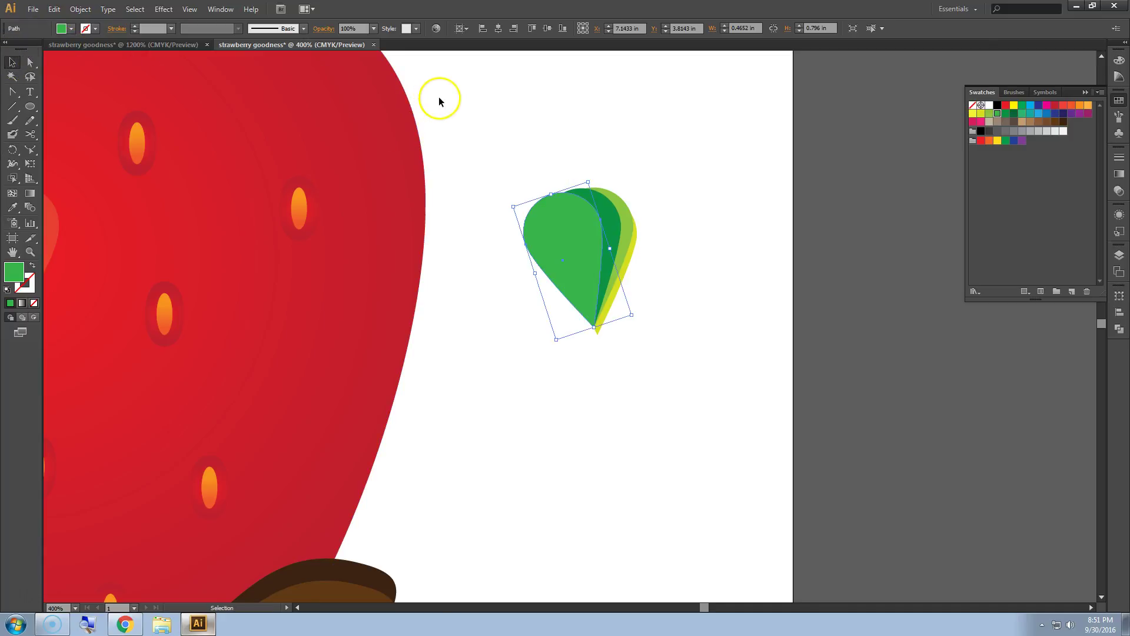
left_click(439, 96)
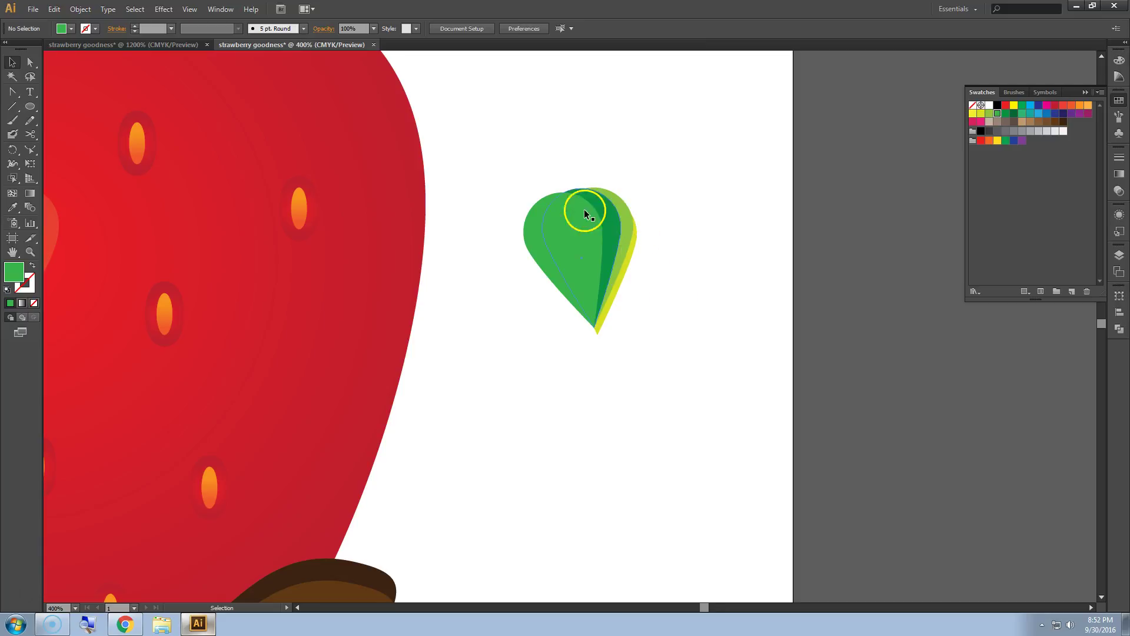
Select all the layered teardrops and narrow the leaf horizontally to about 0.58 in wide.
left_click_drag(496, 122, 697, 376)
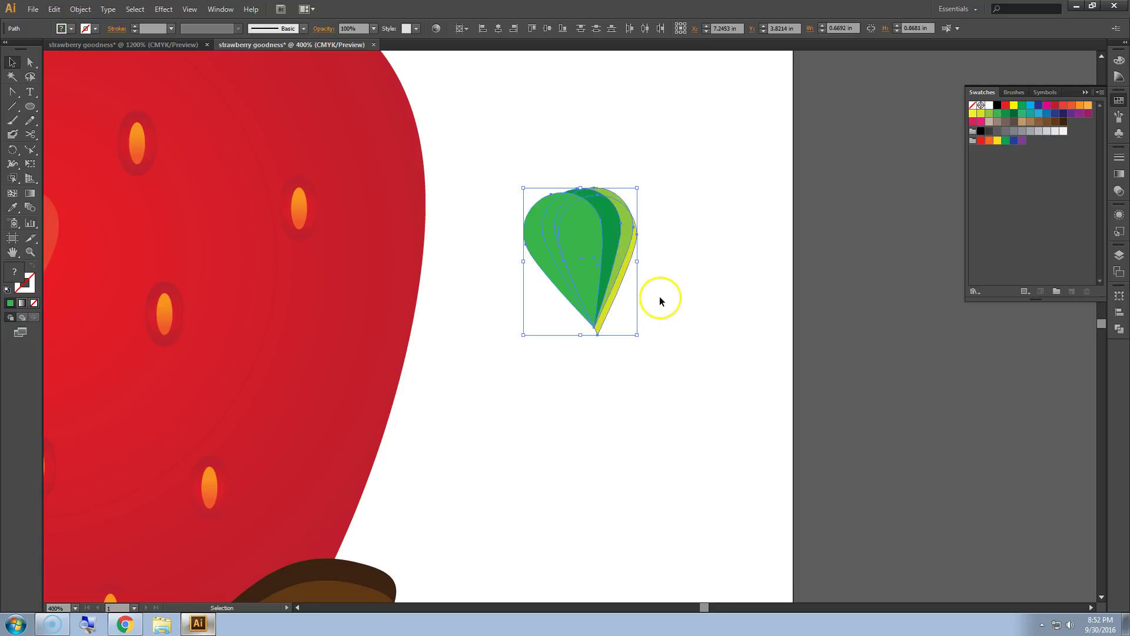
left_click_drag(636, 261, 622, 260)
left_click(691, 316)
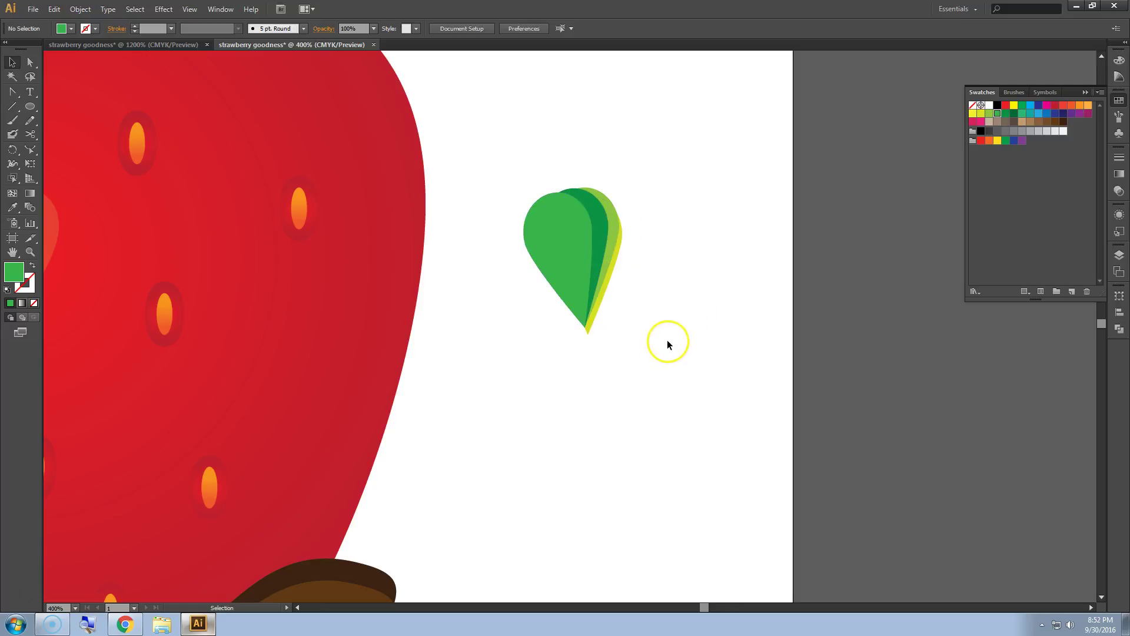
Create a new art brush from the whole layered leaf, keeping the default Art Brush options.
scroll(596, 371, "down", 2, "alt")
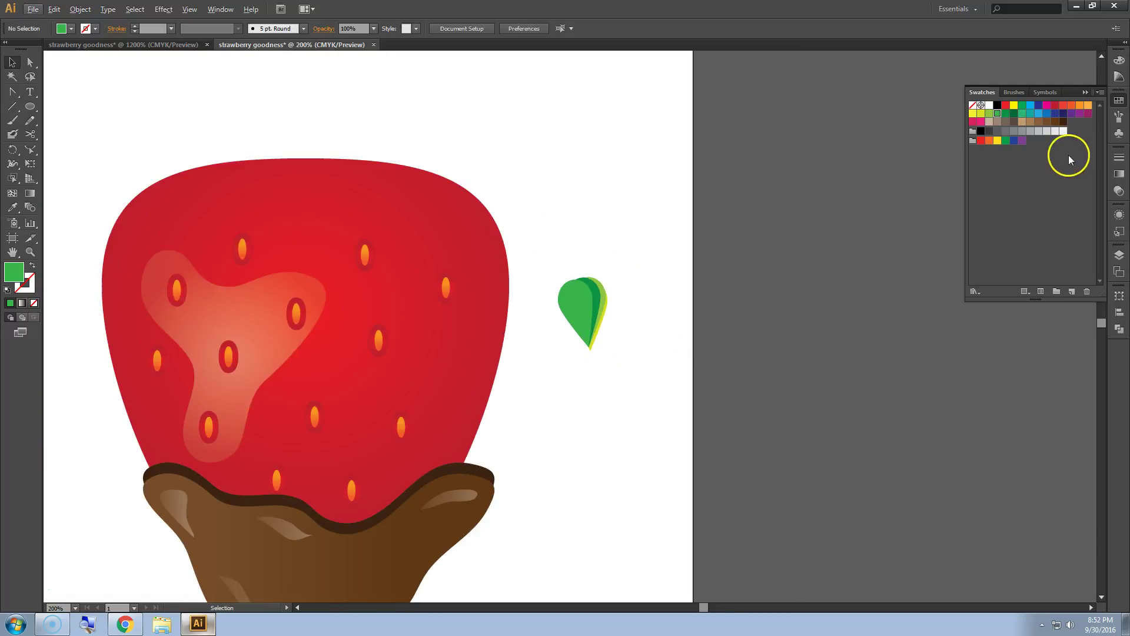
left_click(1118, 117)
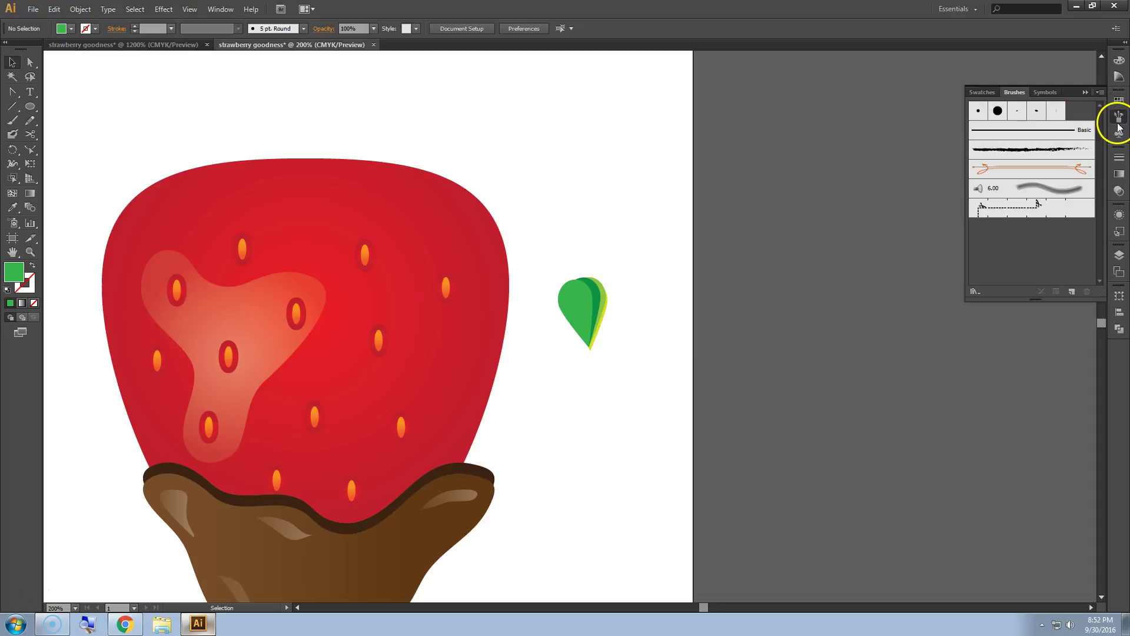
left_click_drag(602, 353, 630, 395)
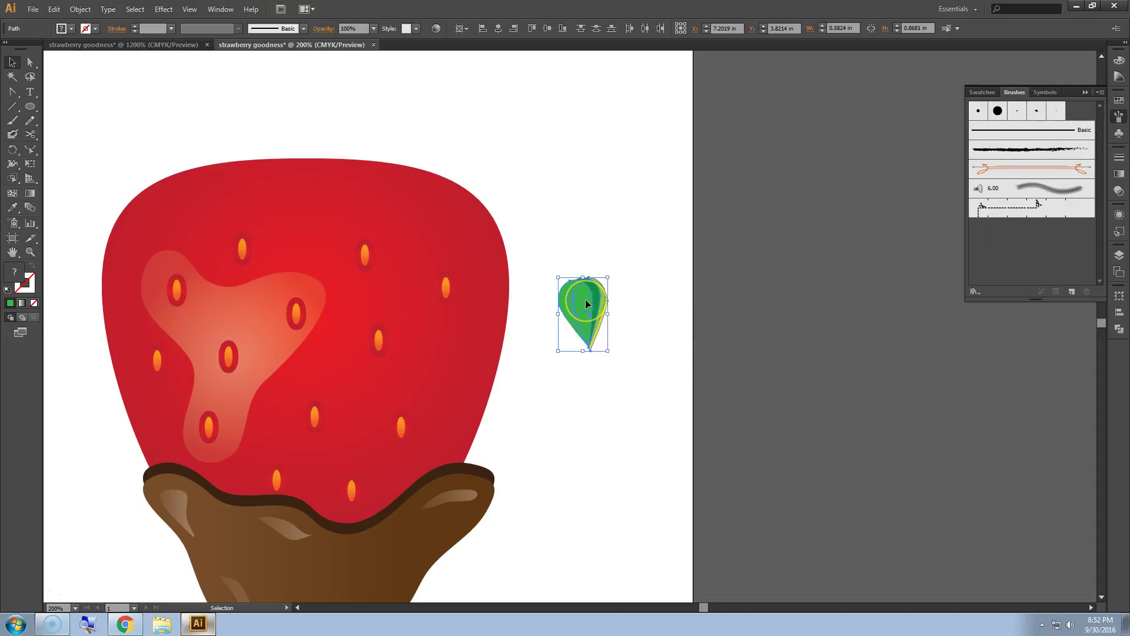
left_click_drag(585, 299, 1022, 243)
left_click(21, 75)
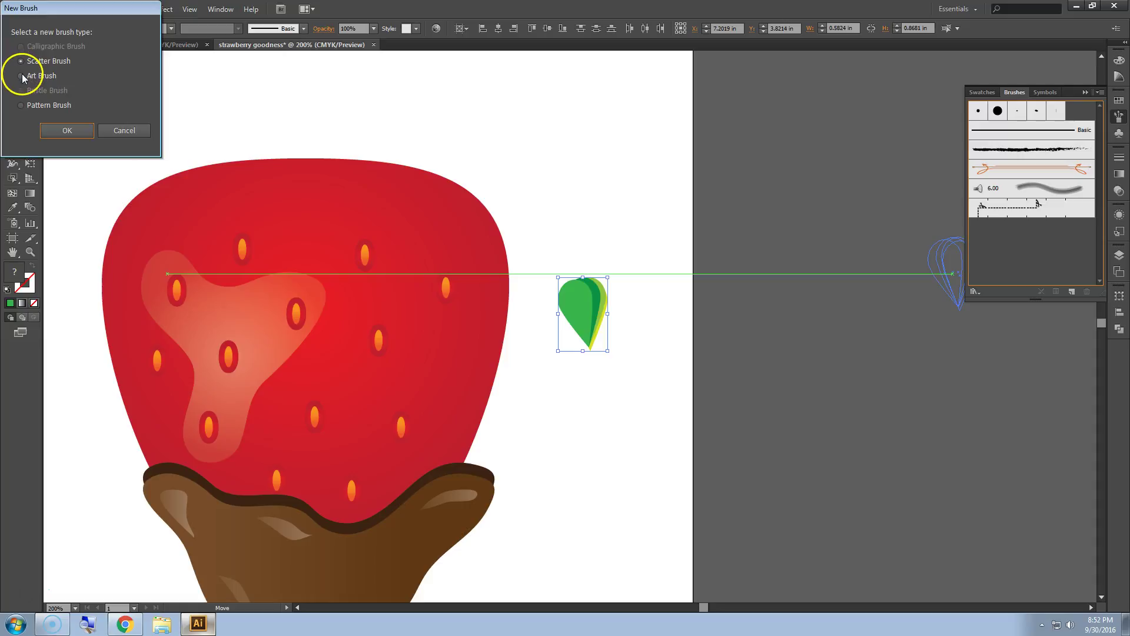
left_click(68, 129)
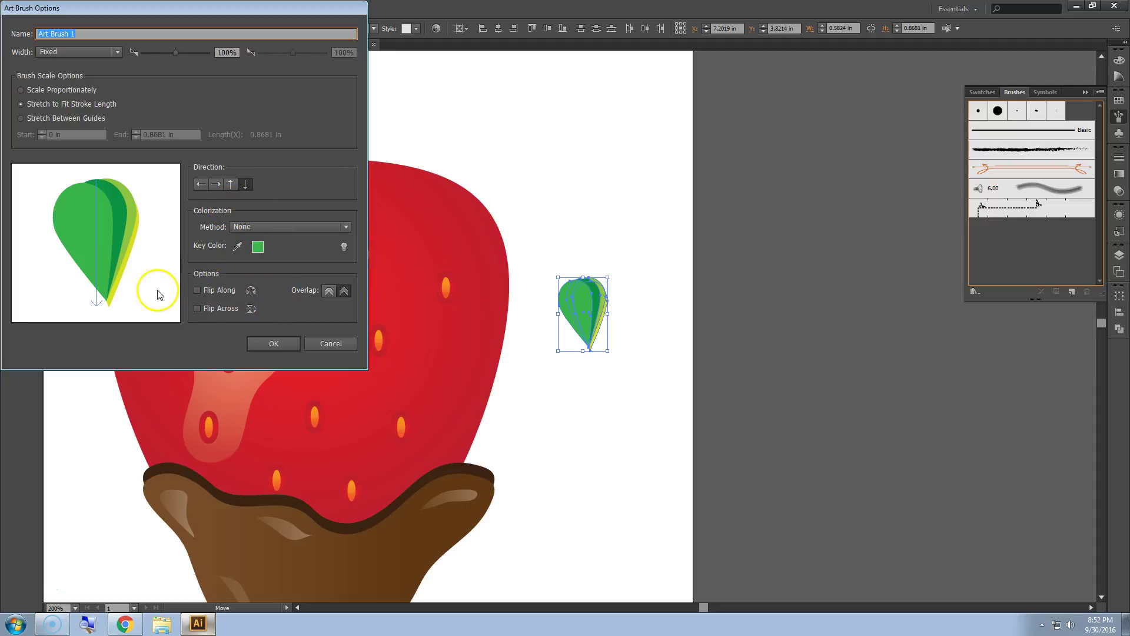
left_click(279, 347)
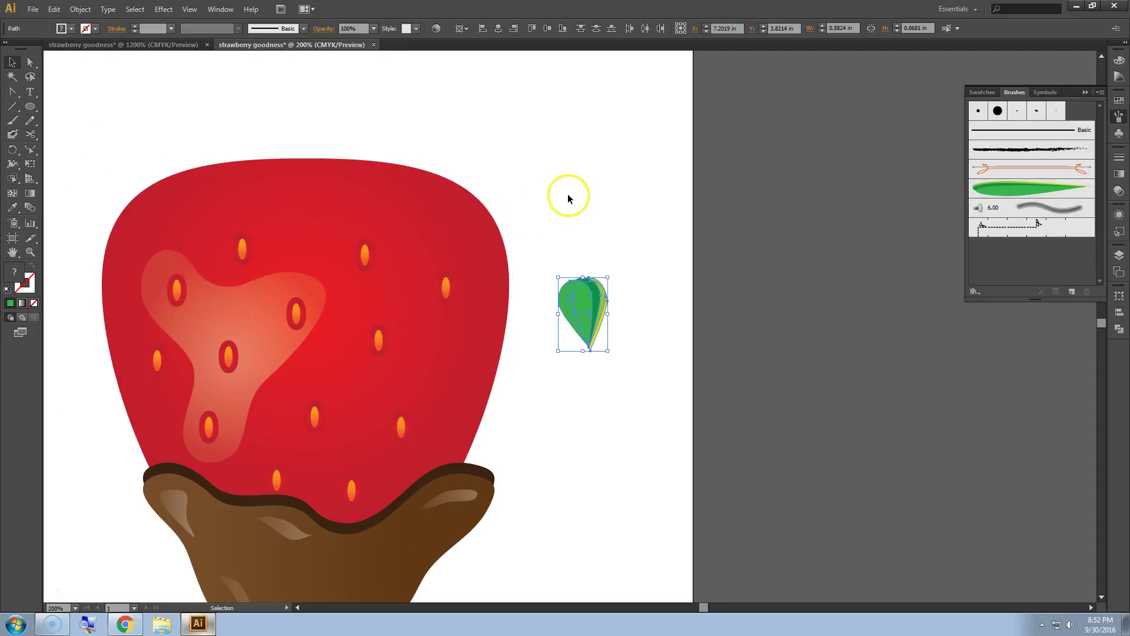
left_click(613, 193)
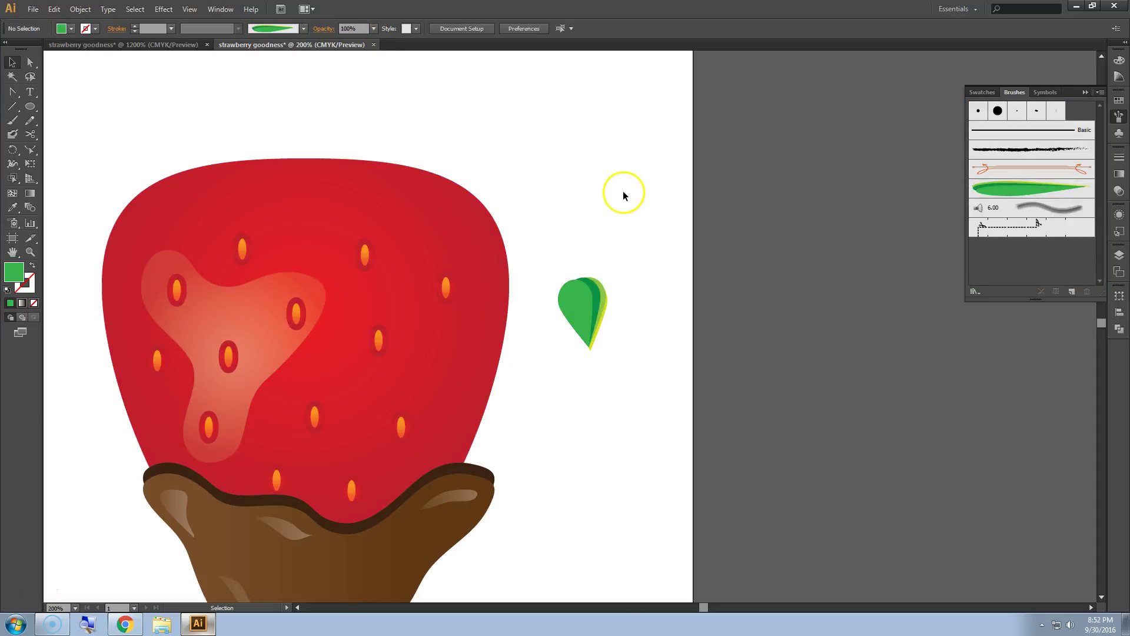
Draw a narrow four-sided green stem about 1 in tall at the strawberry's top centre with the Pen tool.
left_click(13, 94)
left_click(62, 91)
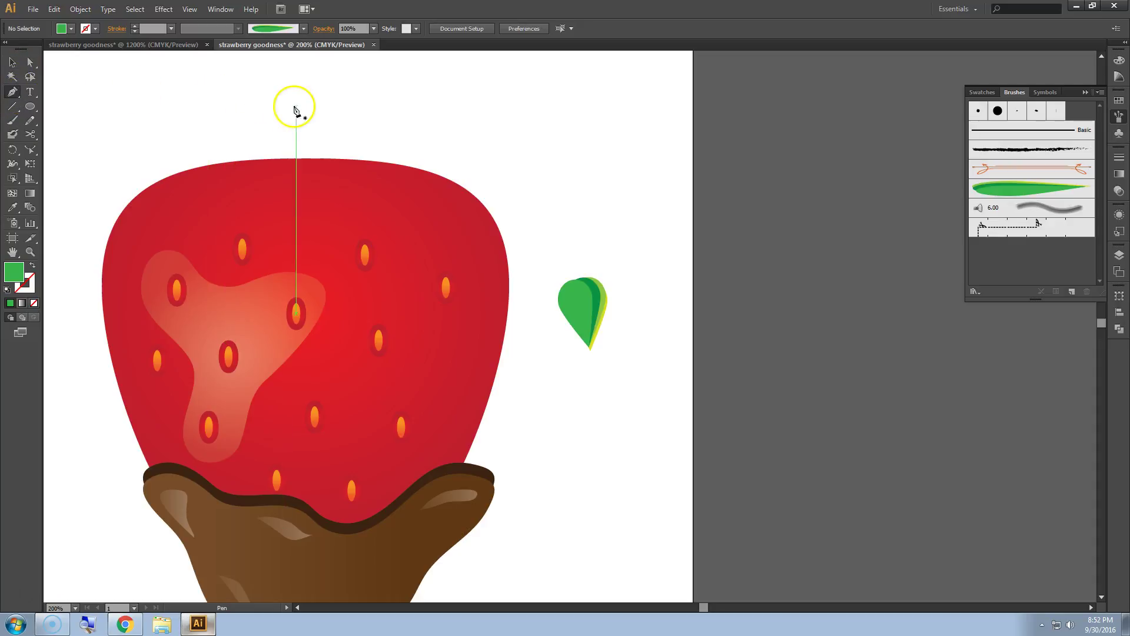
left_click(296, 93)
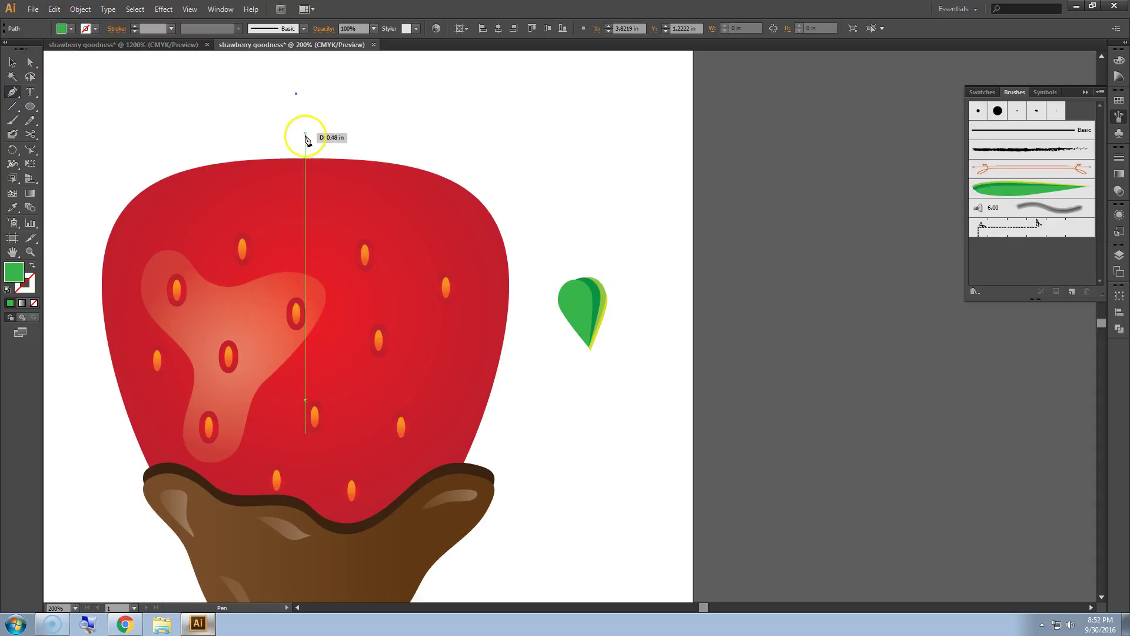
left_click(304, 175)
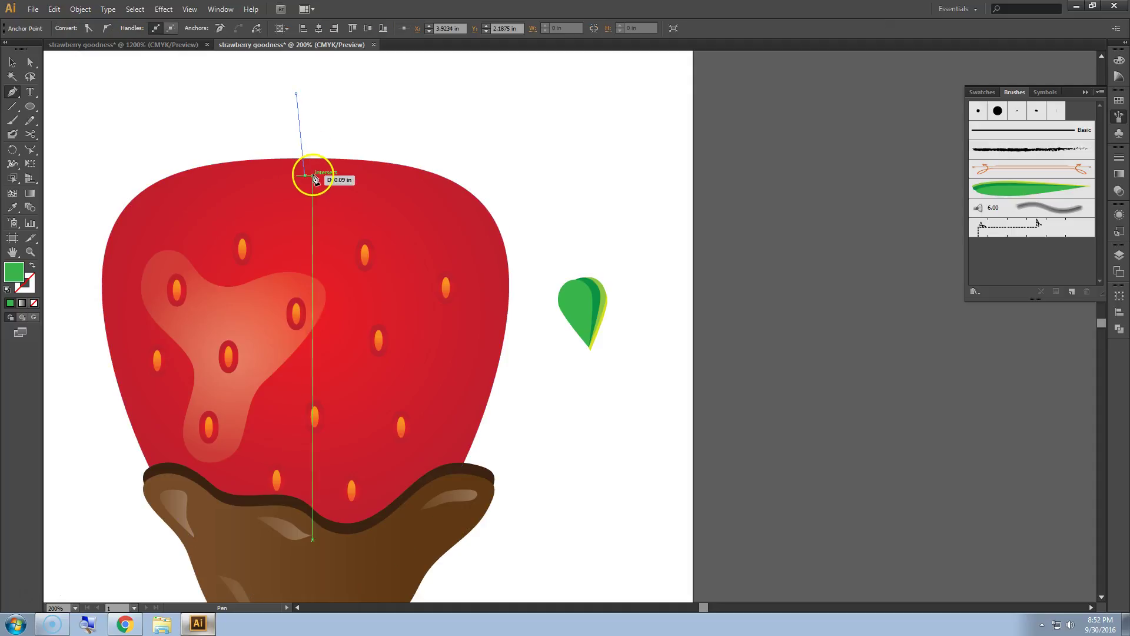
left_click(319, 170)
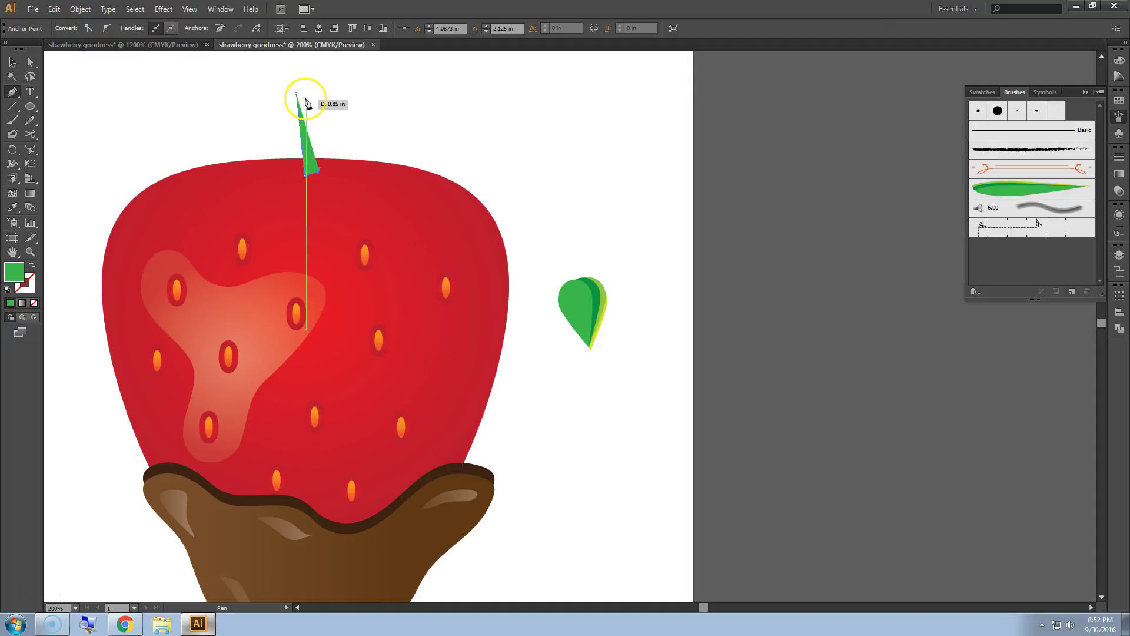
left_click(306, 95)
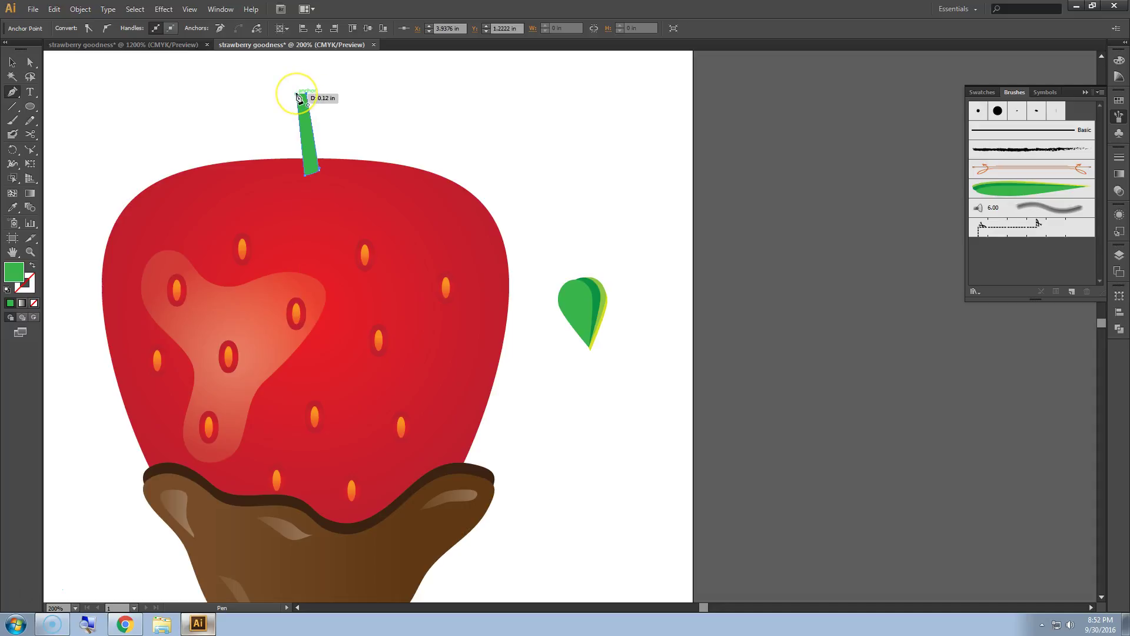
left_click(298, 96)
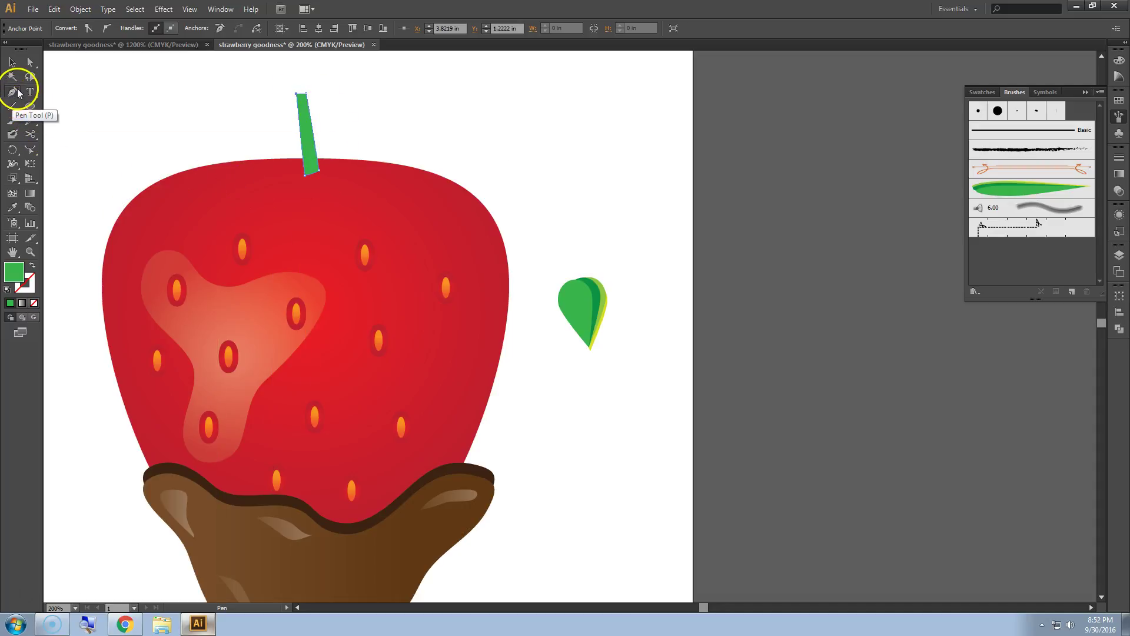
Convert the stem's four corner anchors into curves, rounding its top end and flaring its base outward.
left_click_drag(13, 91, 42, 135)
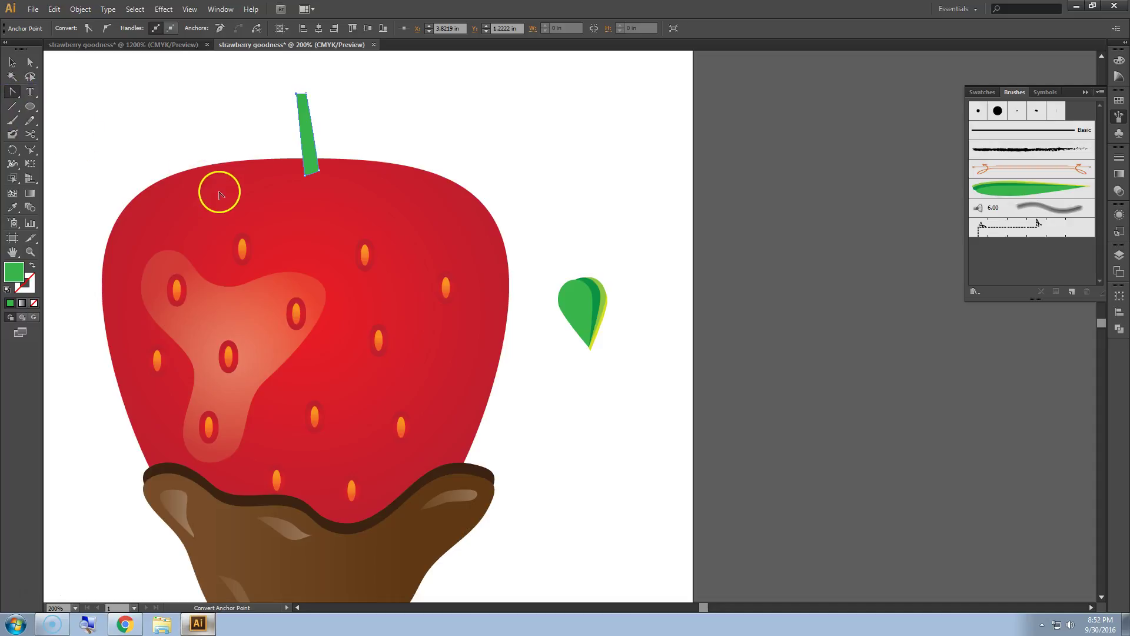
scroll(293, 106, "up", 3)
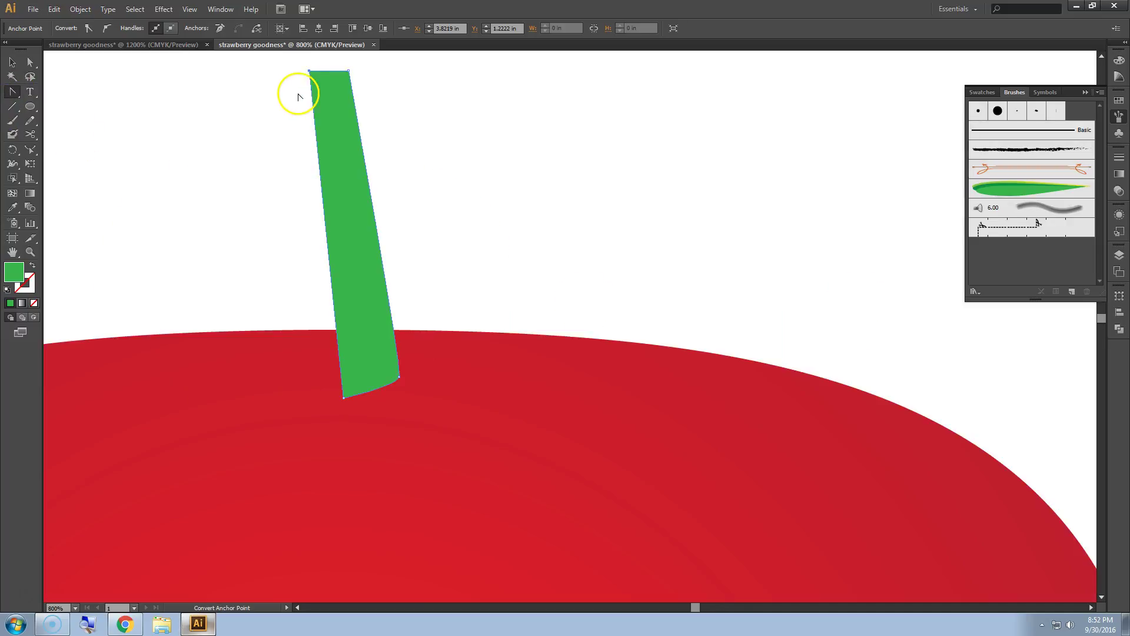
scroll(301, 101, "up", 2)
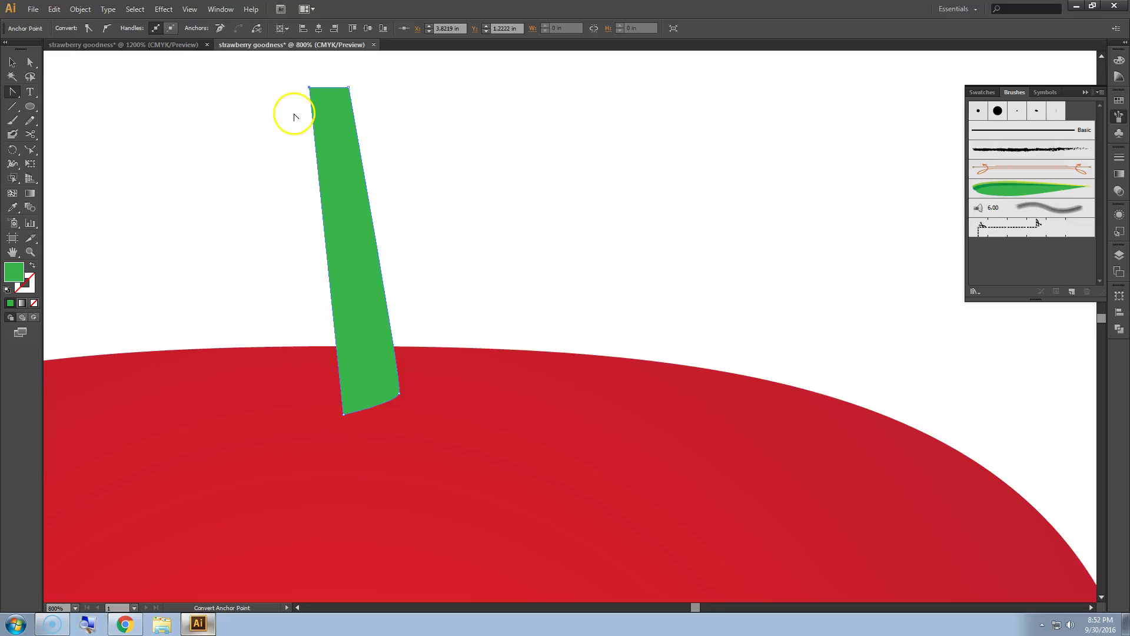
left_click_drag(309, 96, 321, 118)
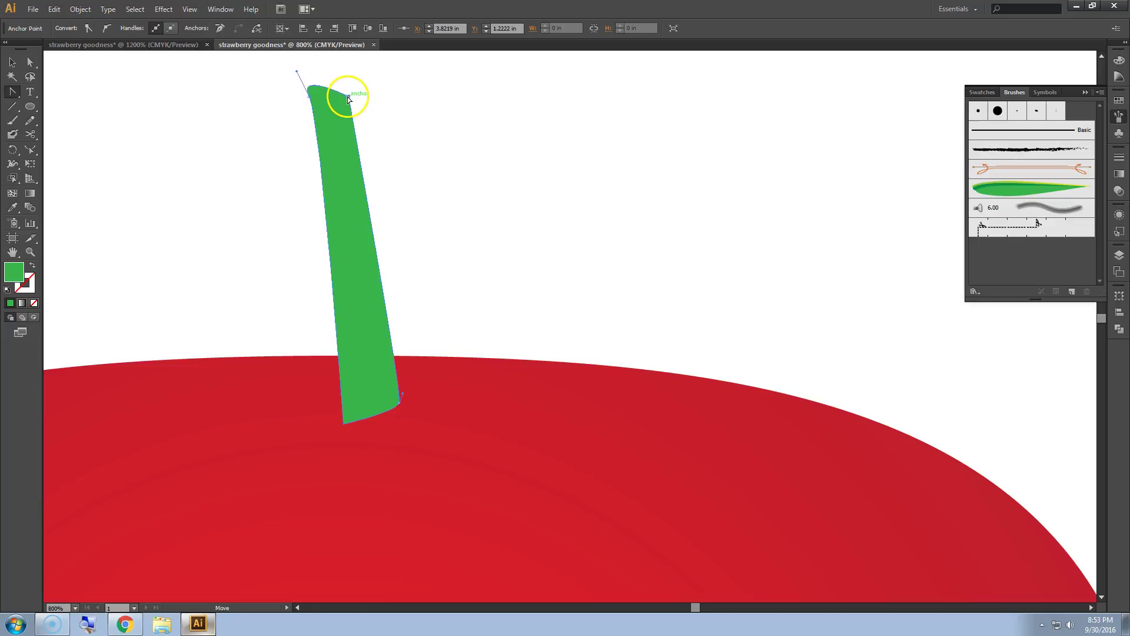
left_click_drag(348, 98, 354, 73)
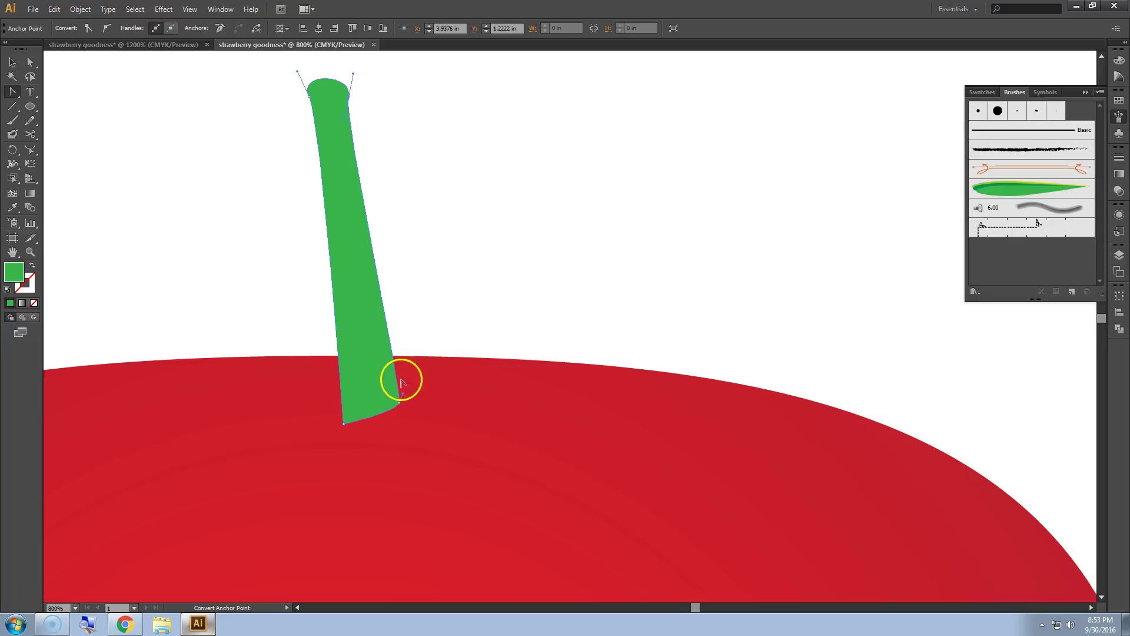
mouse_move(399, 404)
left_mouse_down()
mouse_move(414, 423)
mouse_move(390, 394)
left_mouse_up()
mouse_move(345, 425)
left_mouse_down()
mouse_move(328, 428)
mouse_move(334, 436)
left_mouse_up()
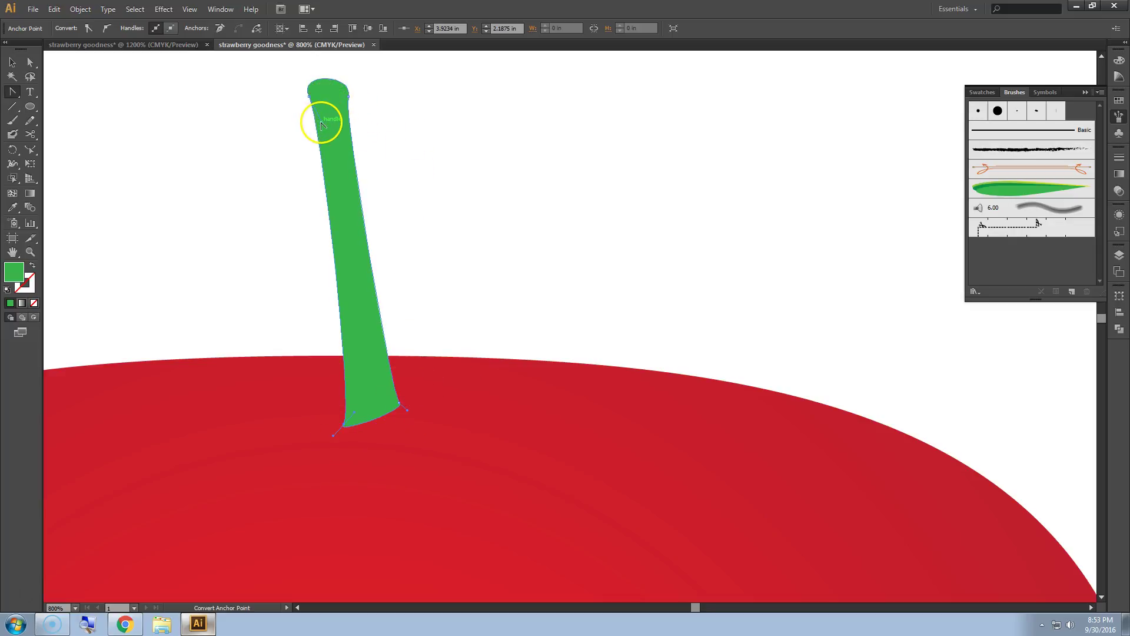
Readjust the curve handles at the stem's top end into a flatter, narrower cap, and deselect the stem.
mouse_move(321, 123)
left_mouse_down()
mouse_move(303, 82)
mouse_move(320, 115)
left_mouse_up()
key("ctrl+z")
left_click_drag(299, 78, 346, 81)
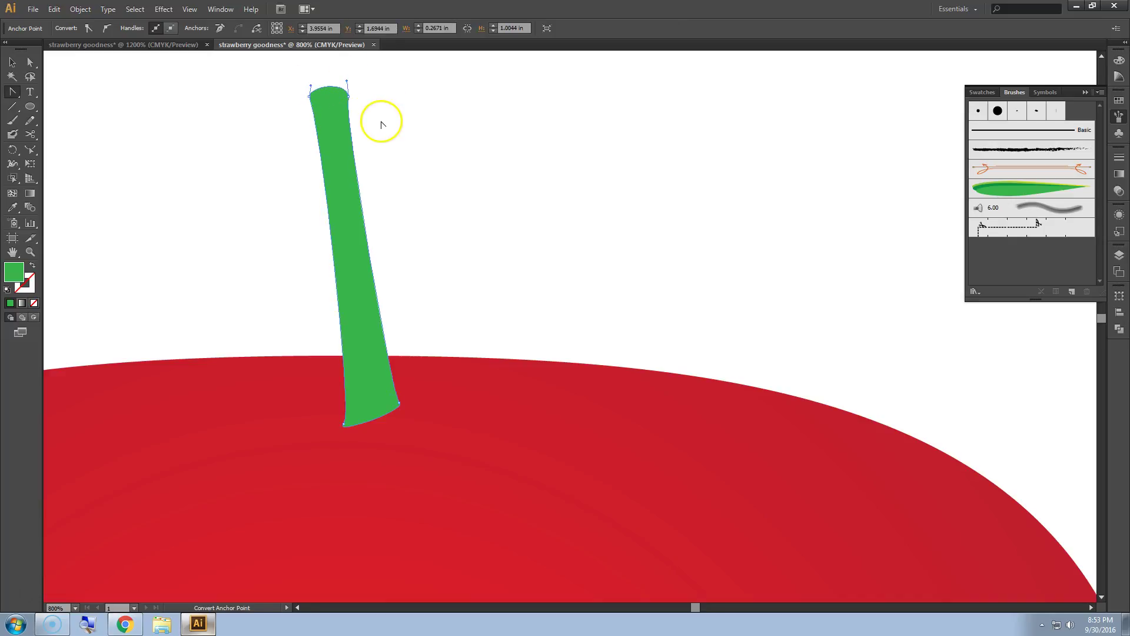
left_click(426, 265)
left_click(676, 323)
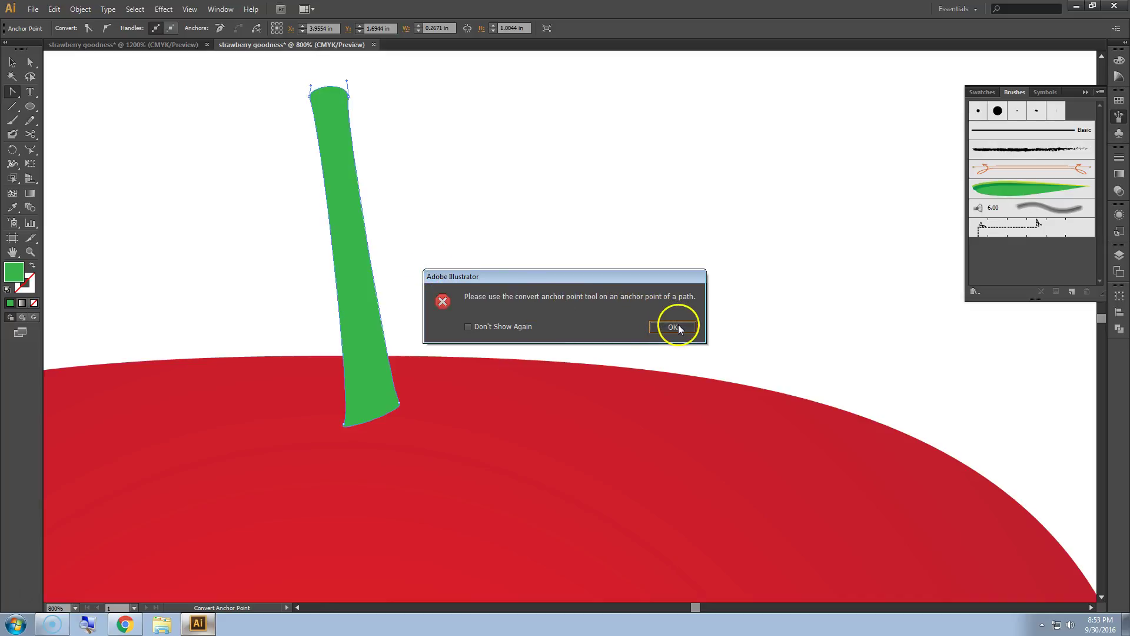
left_click(12, 63)
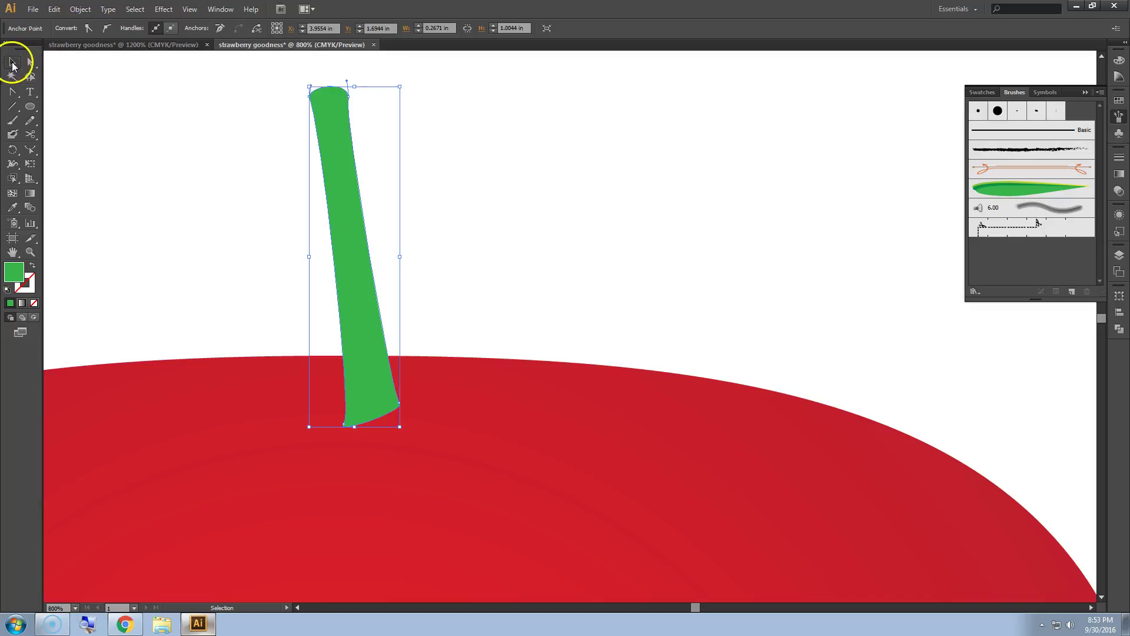
left_click(222, 189)
Paint a large leaf from the stem's base across the strawberry's left shoulder using the Paintbrush with the new leaf art brush.
scroll(216, 177, "down", 2)
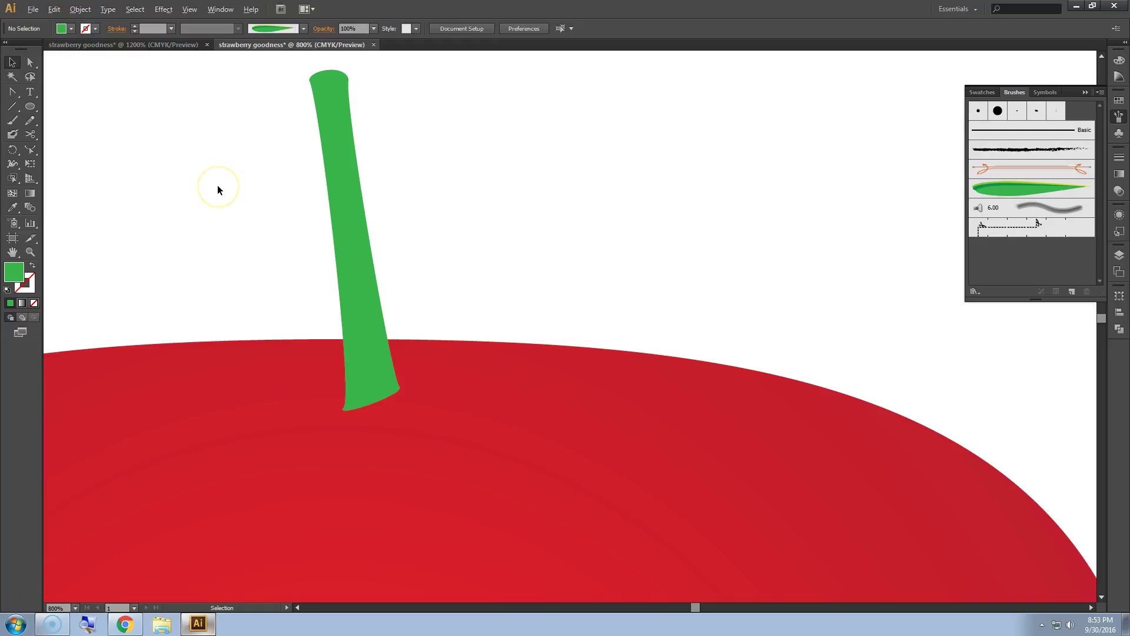
scroll(218, 184, "down", 3, "alt")
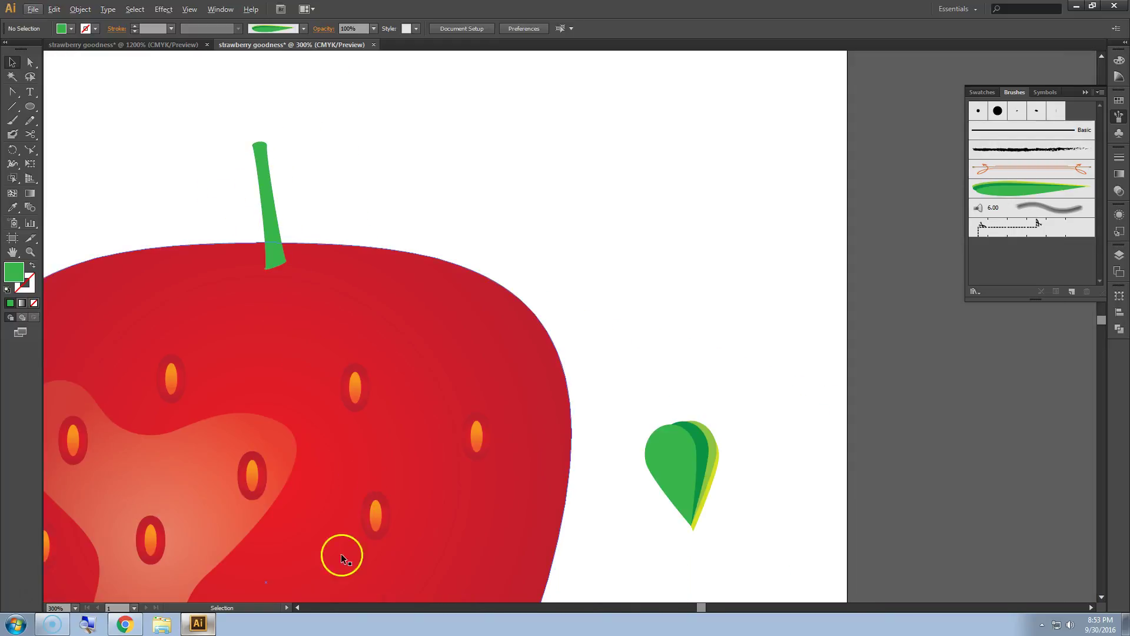
scroll(301, 608, "left", 5)
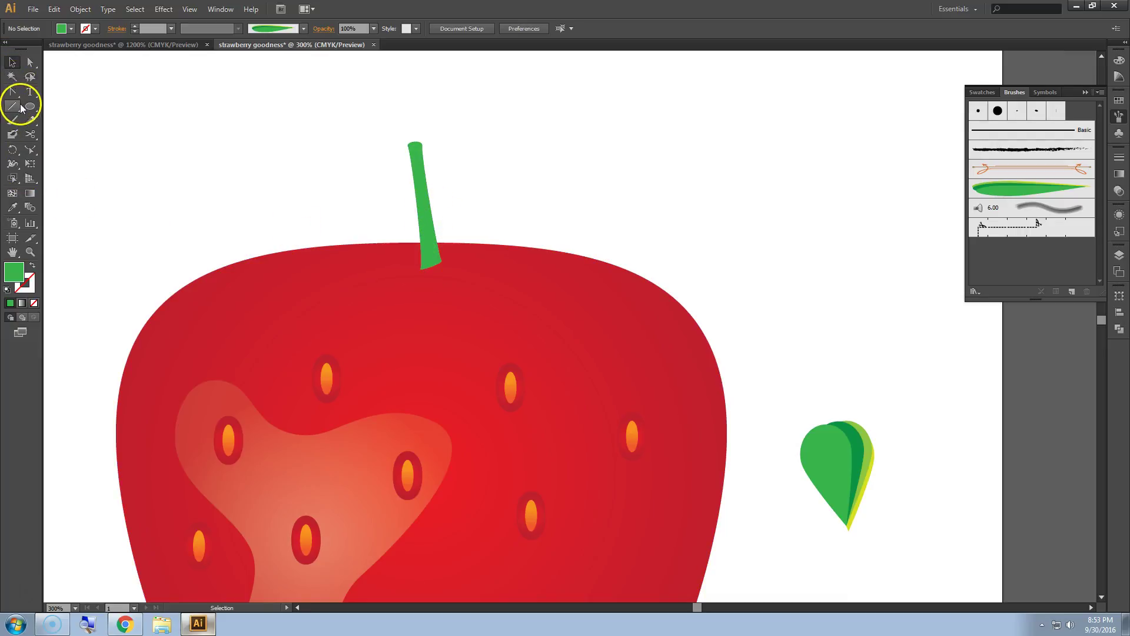
left_click(14, 122)
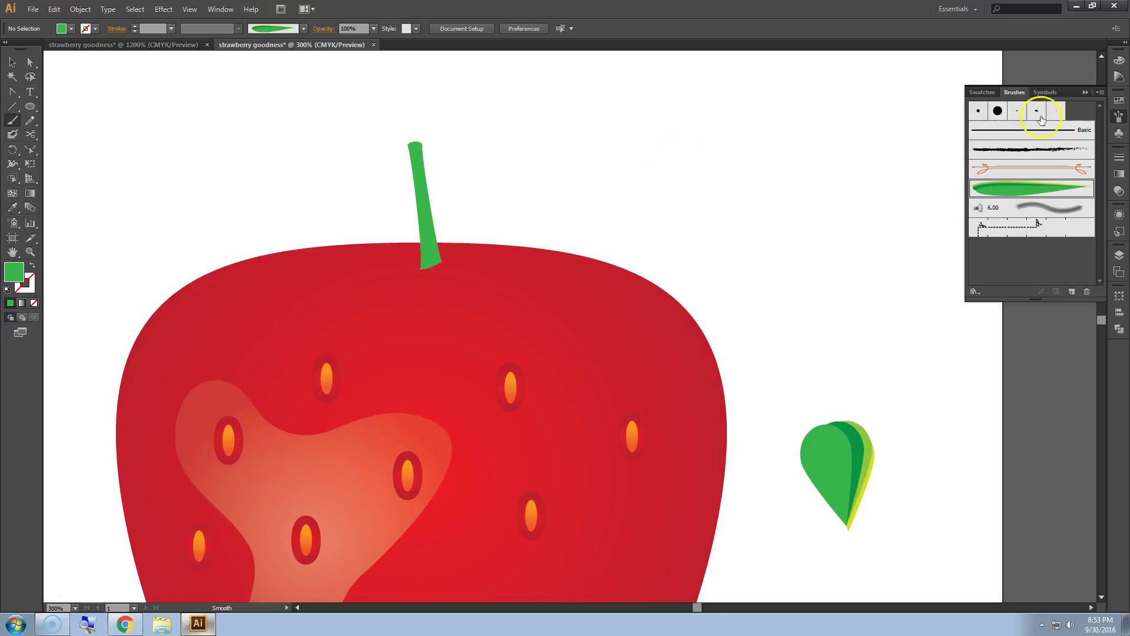
left_click(1046, 194)
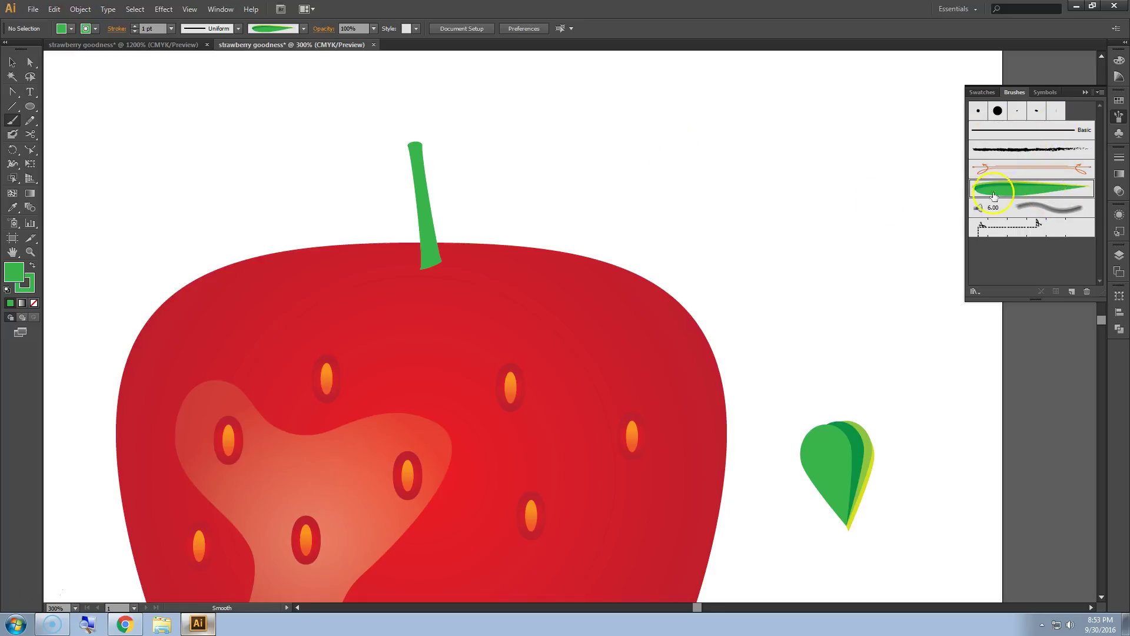
mouse_move(428, 255)
left_mouse_down()
mouse_move(304, 229)
mouse_move(185, 283)
mouse_move(145, 326)
left_mouse_up()
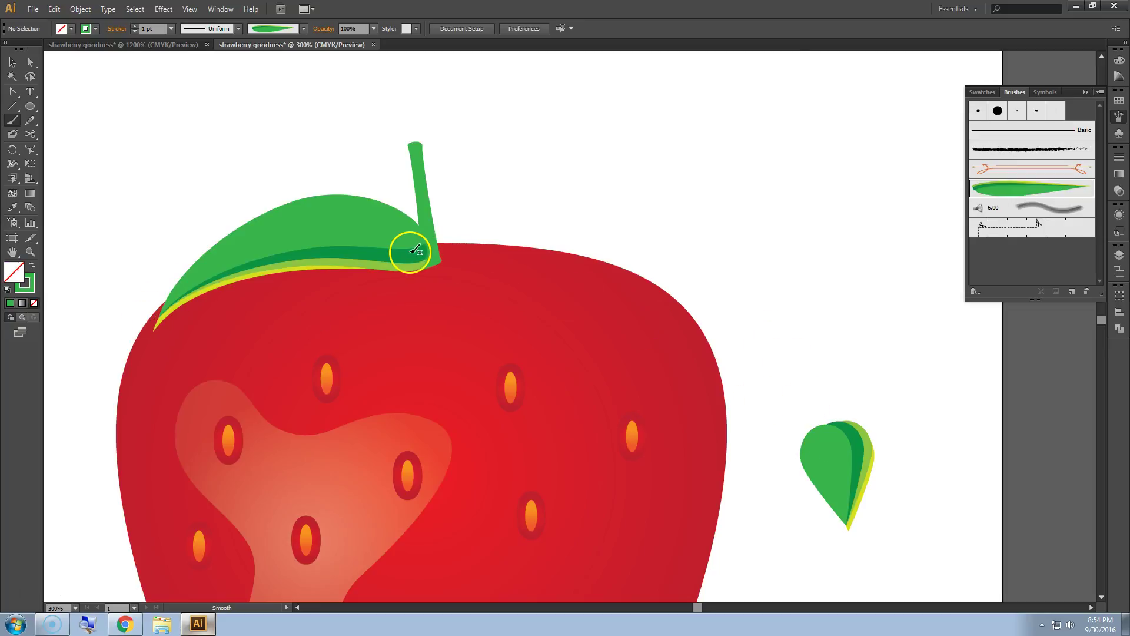
Paint a large leaf over the strawberry's right shoulder and one smaller leaf on each side of the stem's base.
mouse_move(419, 255)
left_mouse_down()
mouse_move(505, 237)
mouse_move(639, 261)
mouse_move(722, 333)
left_mouse_up()
left_click_drag(489, 269, 608, 333)
left_click_drag(368, 283, 324, 300)
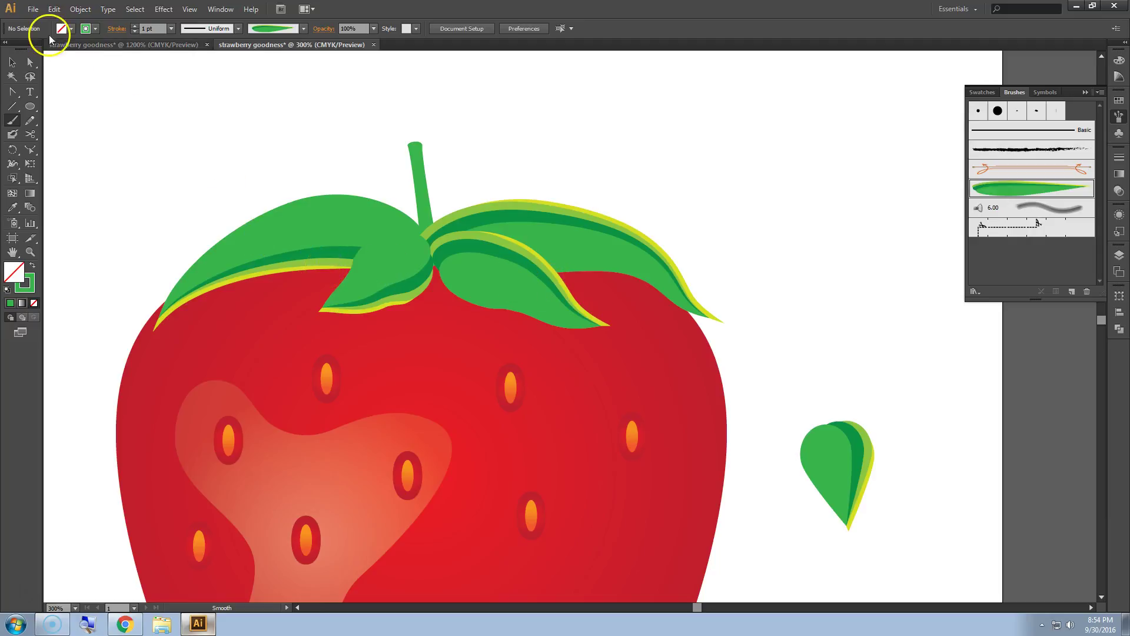
scroll(219, 253, "down", 1)
scroll(218, 253, "down", 1)
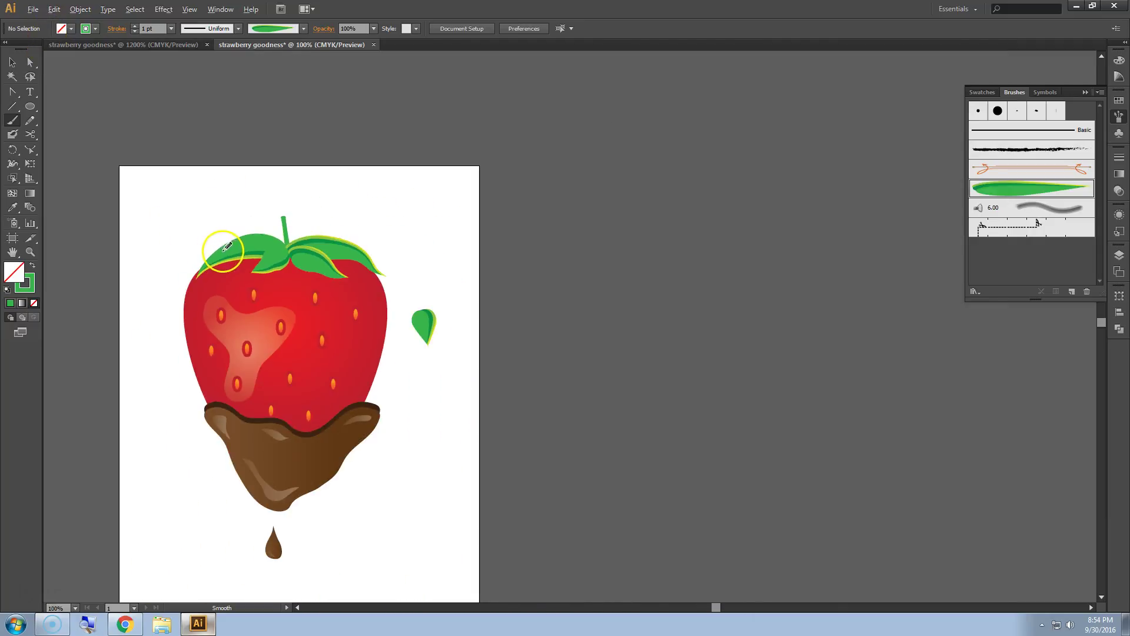